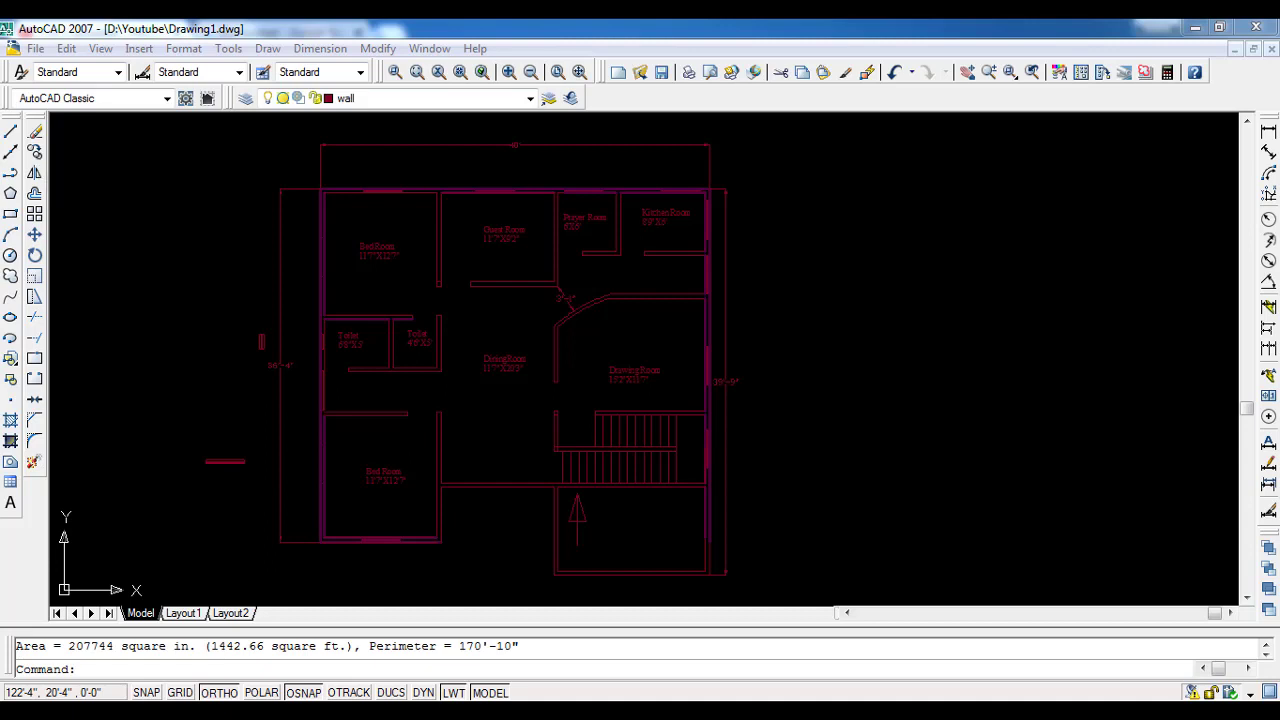
Step: Copy the whole floor plan by its bottom-left corner to a spot right of the original
left_click(768, 585)
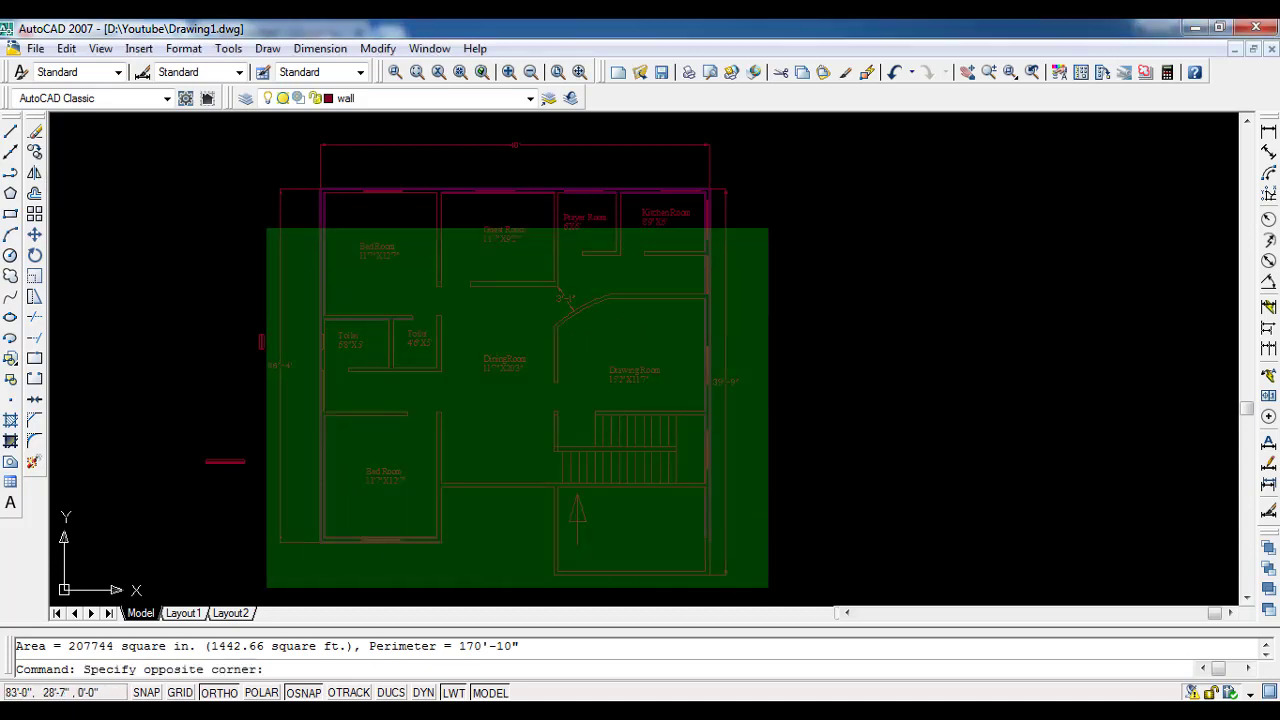
left_click(272, 130)
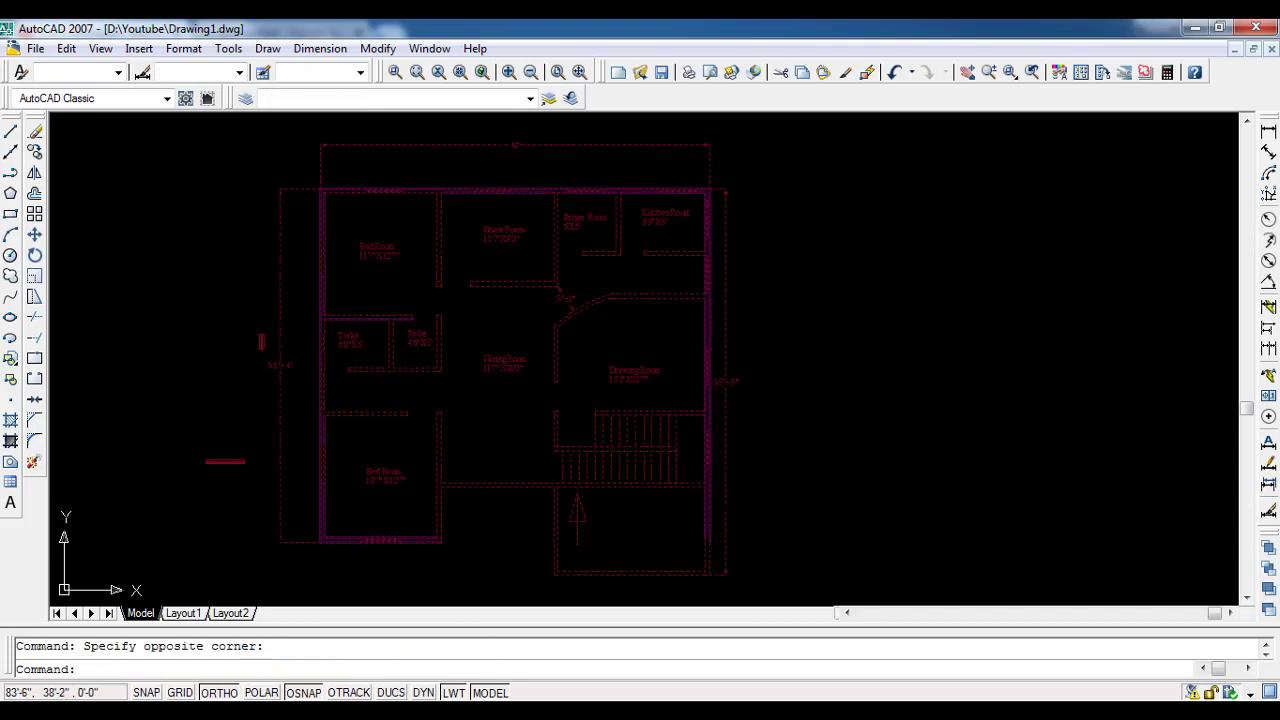
left_click(796, 590)
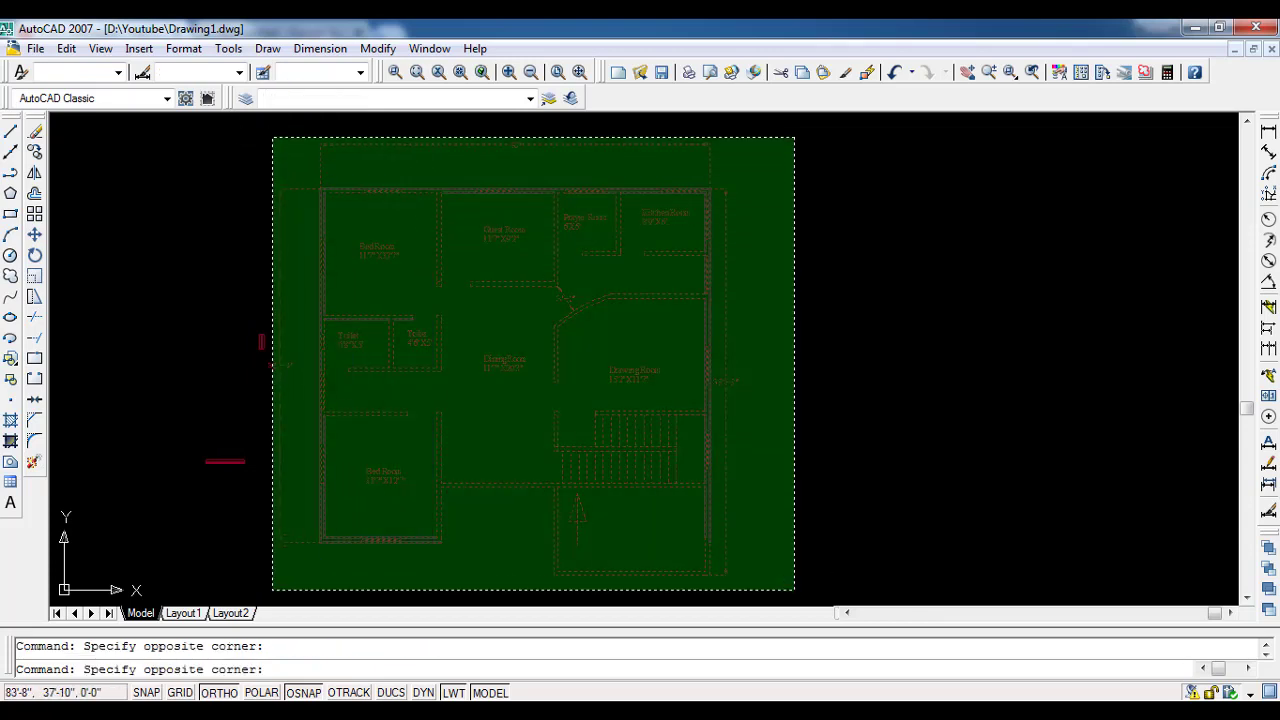
left_click(272, 136)
left_click(34, 194)
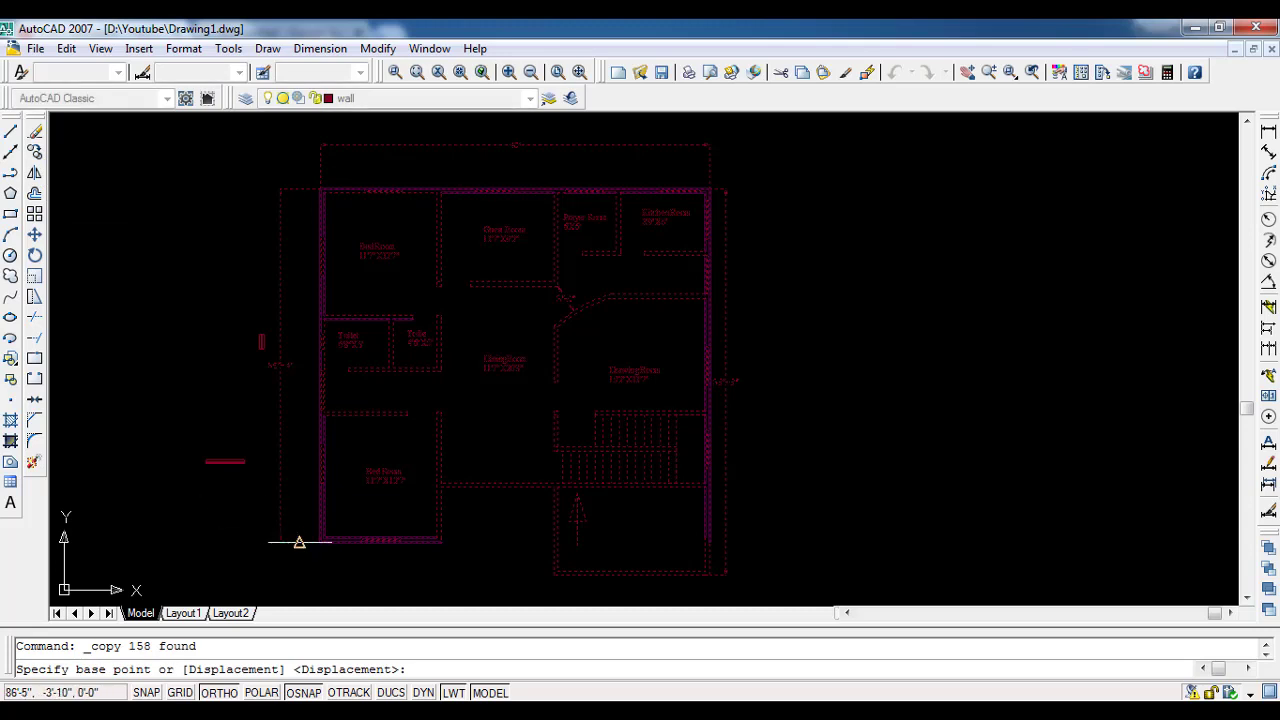
left_click(320, 541)
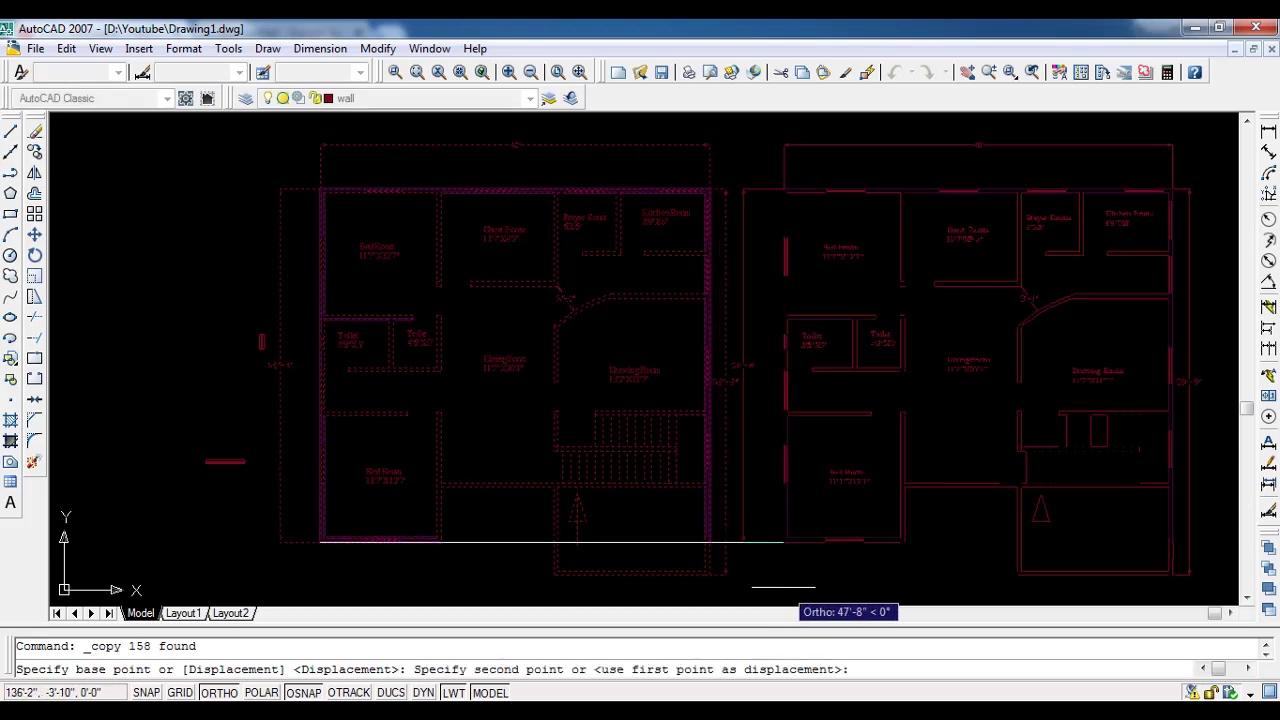
left_click(811, 587)
key("Escape")
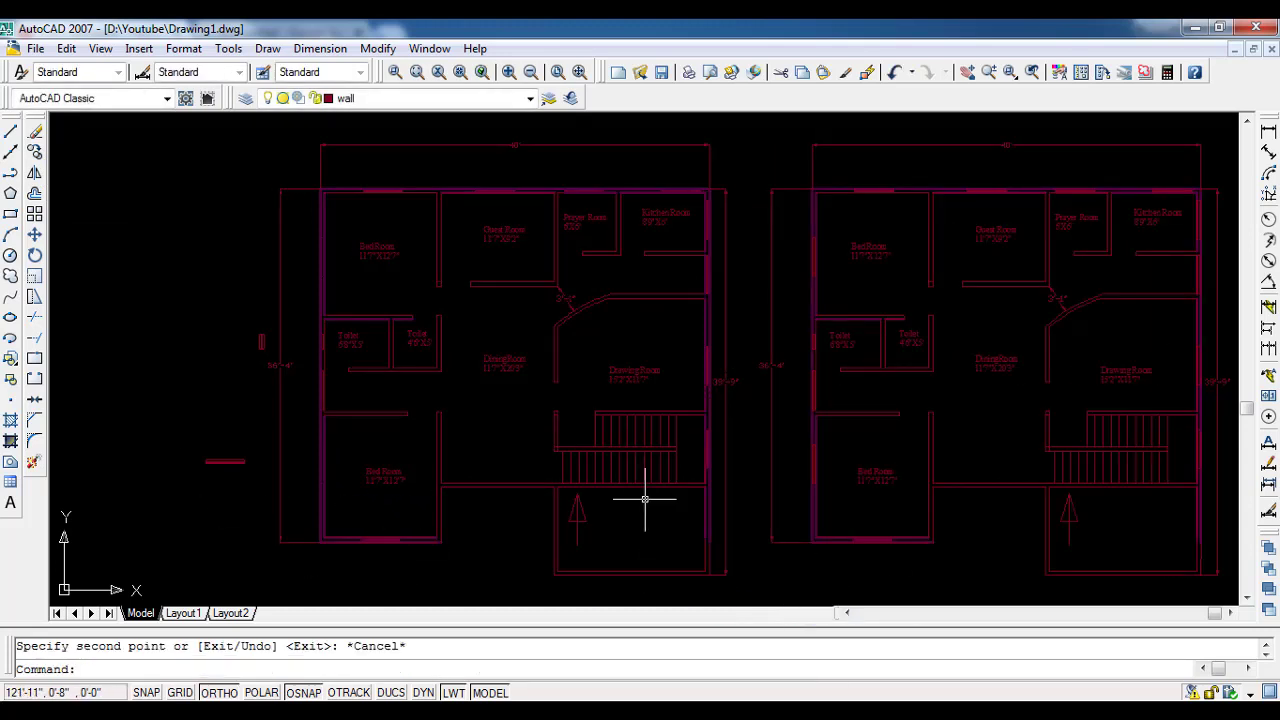
middle_click_drag(651, 500, 311, 425)
middle_click_drag(408, 259, 408, 409)
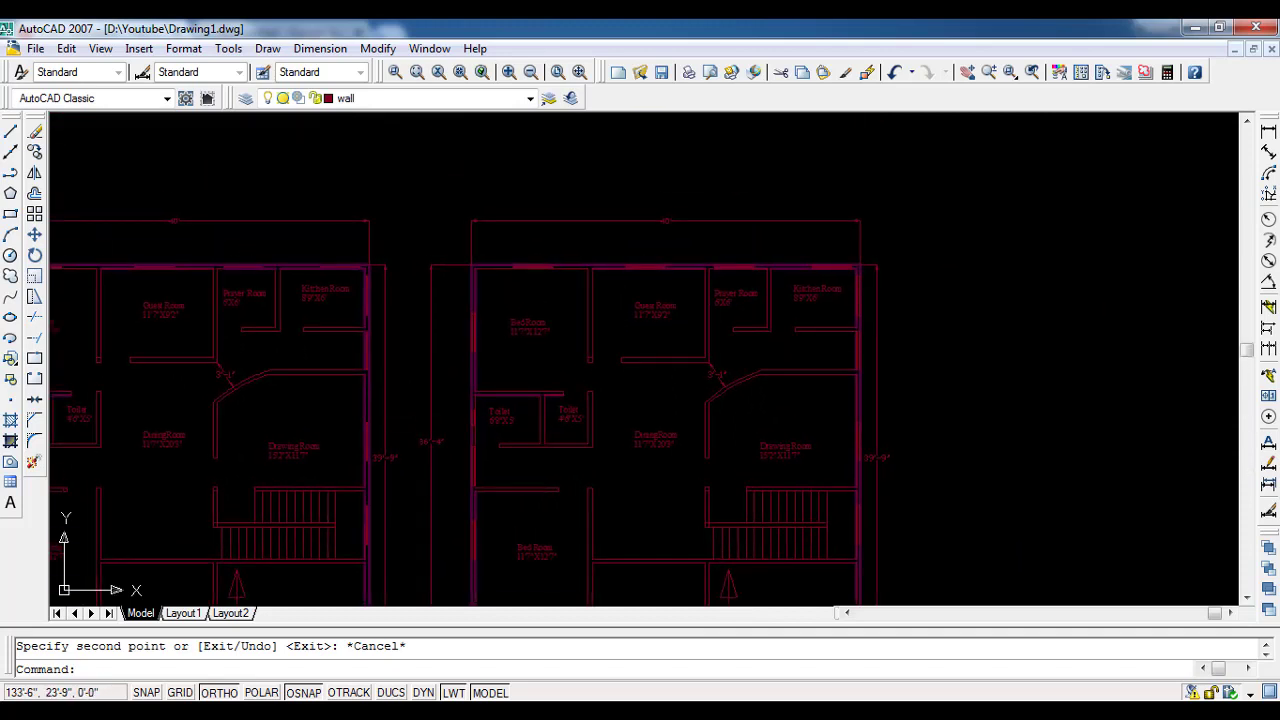
Step: Erase the stray vertical line between the plans and the copied plan's top dimension
left_click(436, 288)
left_click(444, 290)
left_click(424, 244)
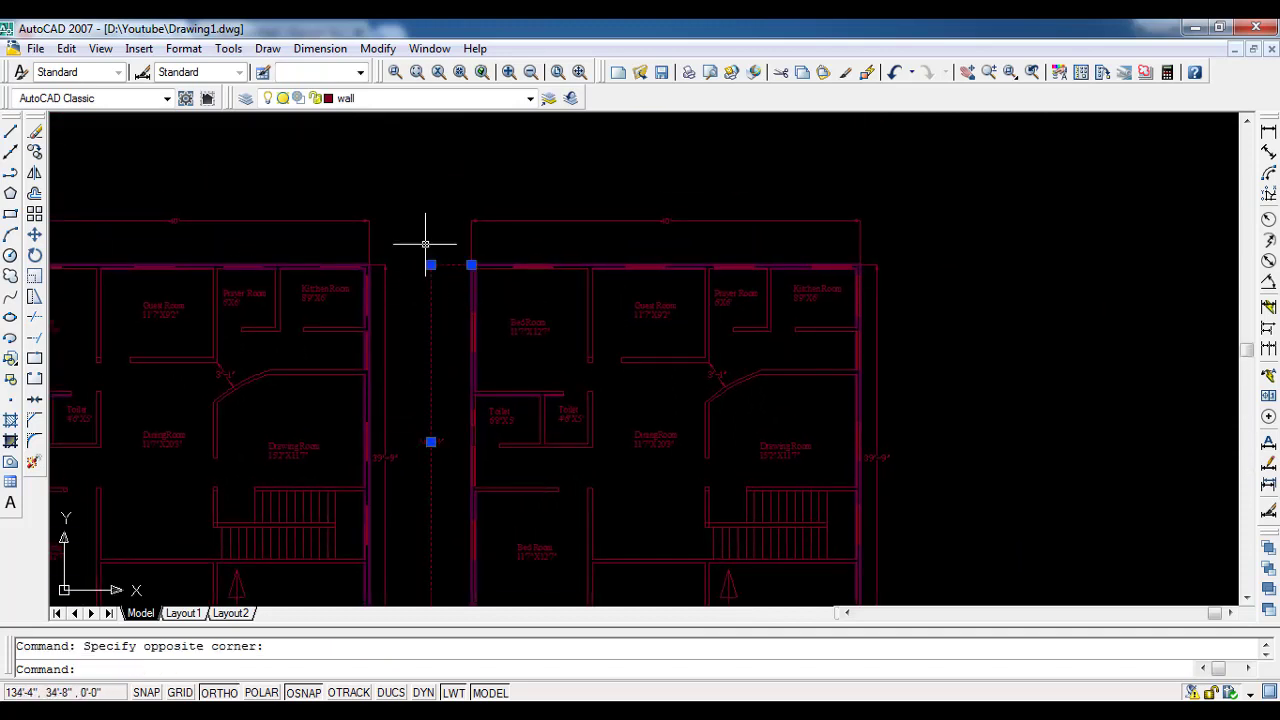
key("Delete")
left_click(556, 224)
left_click(525, 197)
key("Delete")
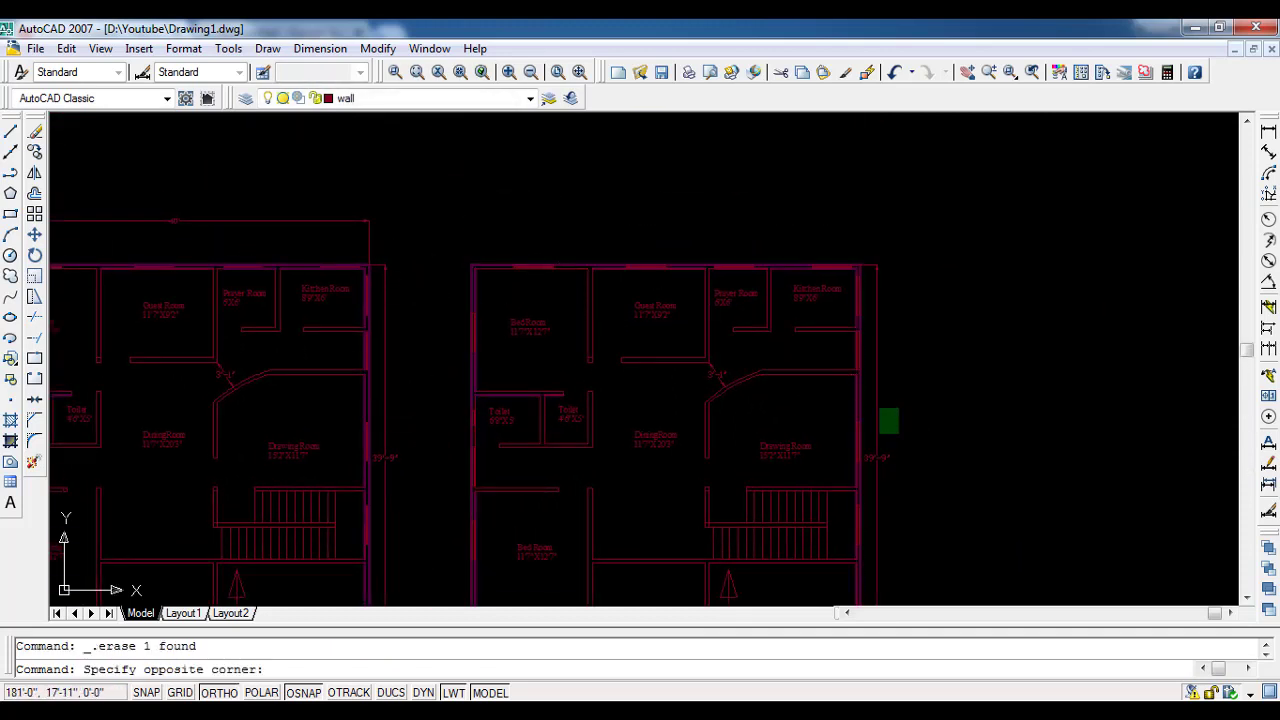
Step: Zoom and pan to the copied plan's Bed Room corner and the space above it
scroll(888, 416, "up", 3)
middle_click_drag(700, 506, 652, 397)
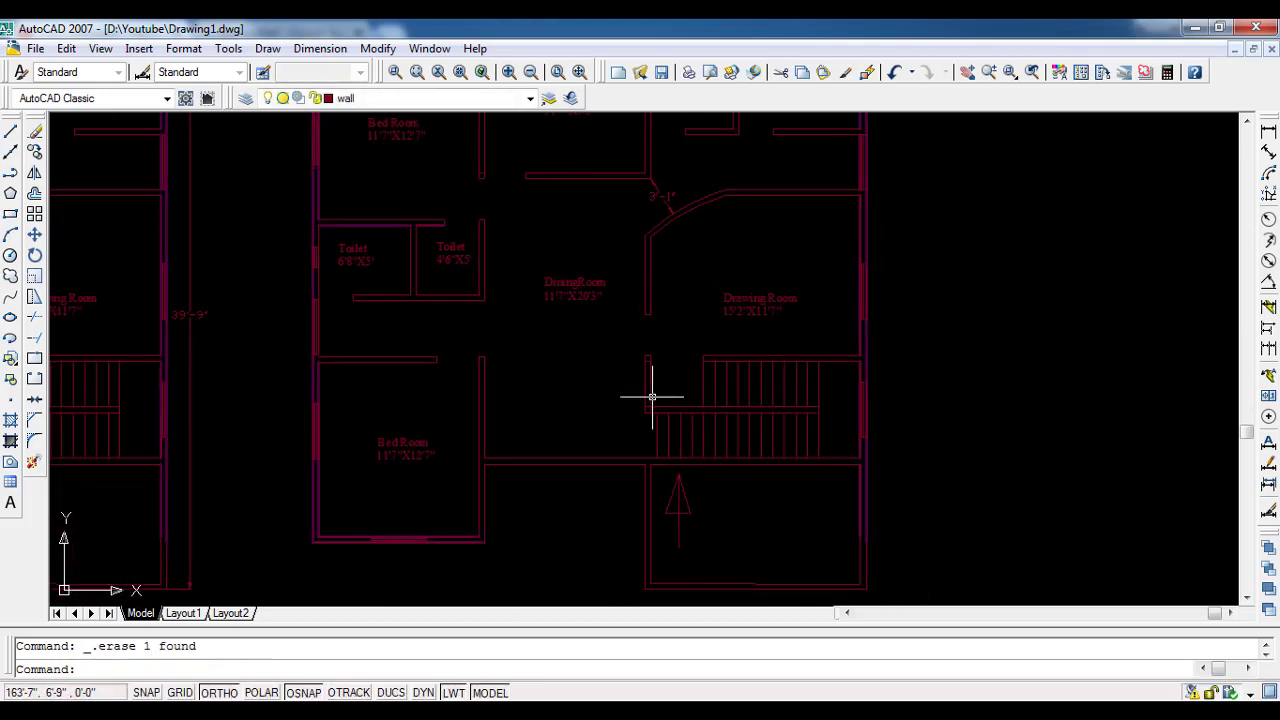
middle_click_drag(436, 152, 520, 311)
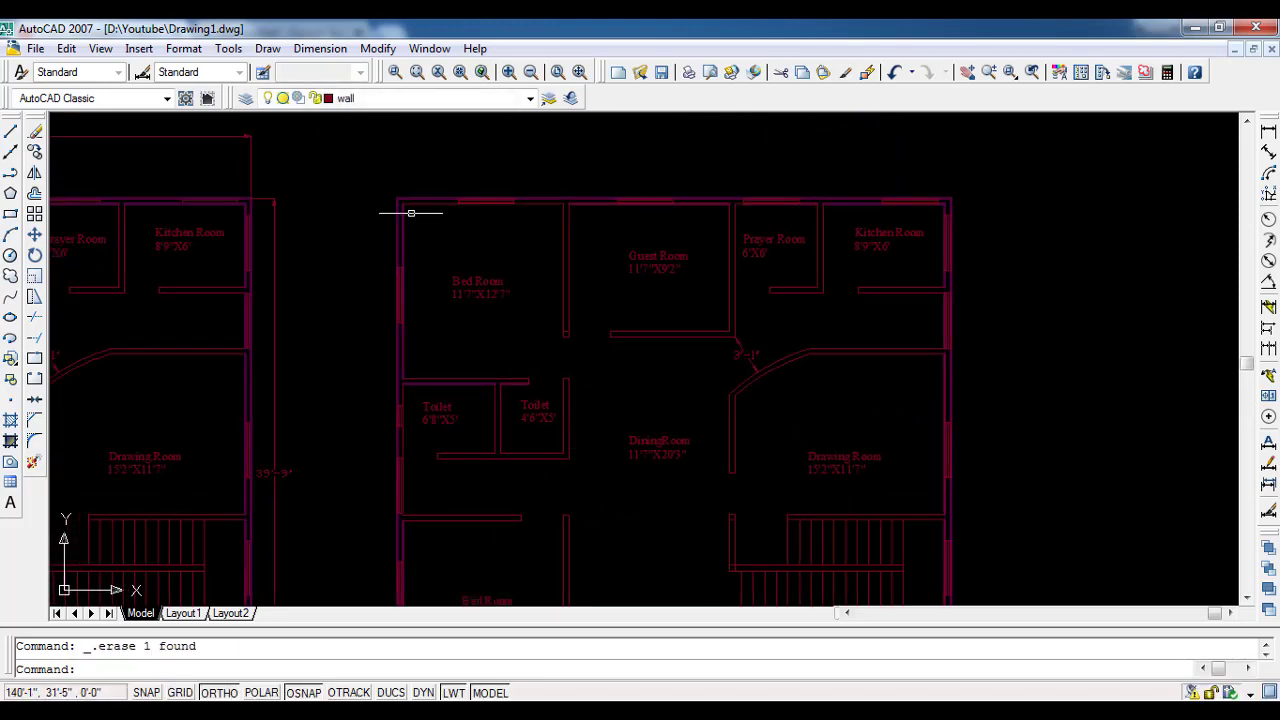
scroll(410, 213, "up", 5)
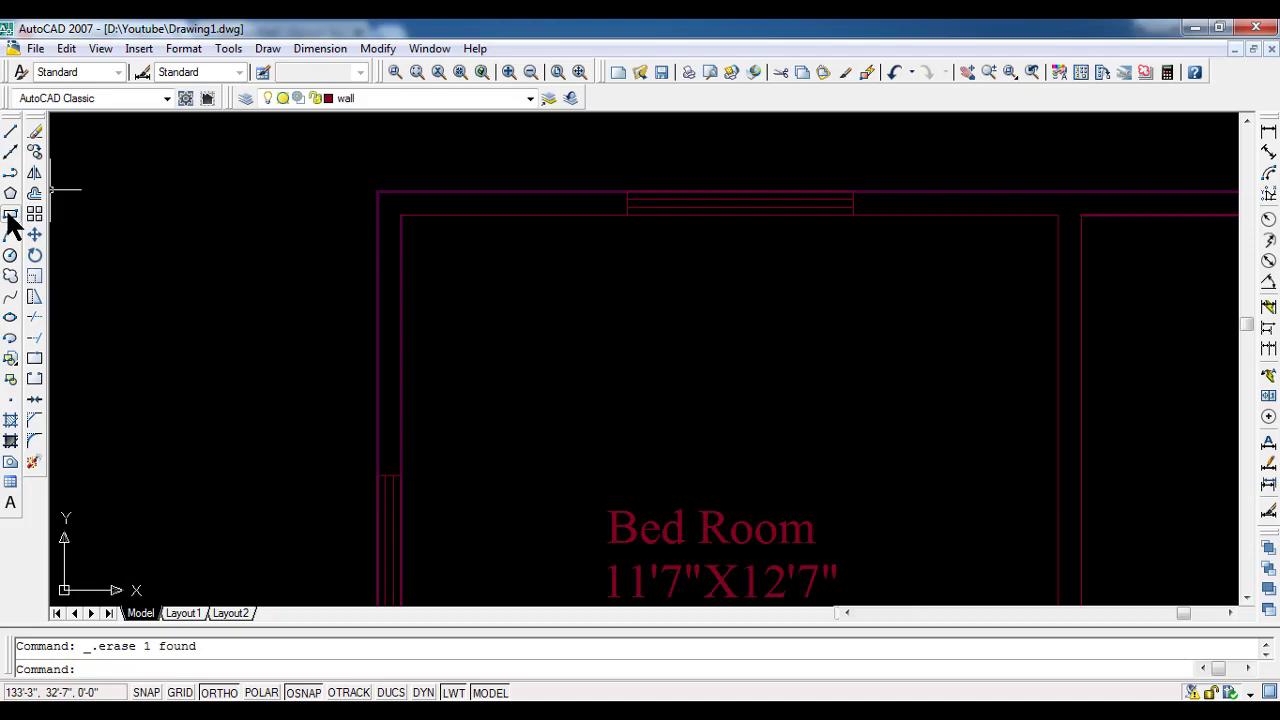
scroll(614, 289, "down", 5)
scroll(640, 310, "down", 1)
middle_click_drag(660, 337, 470, 221)
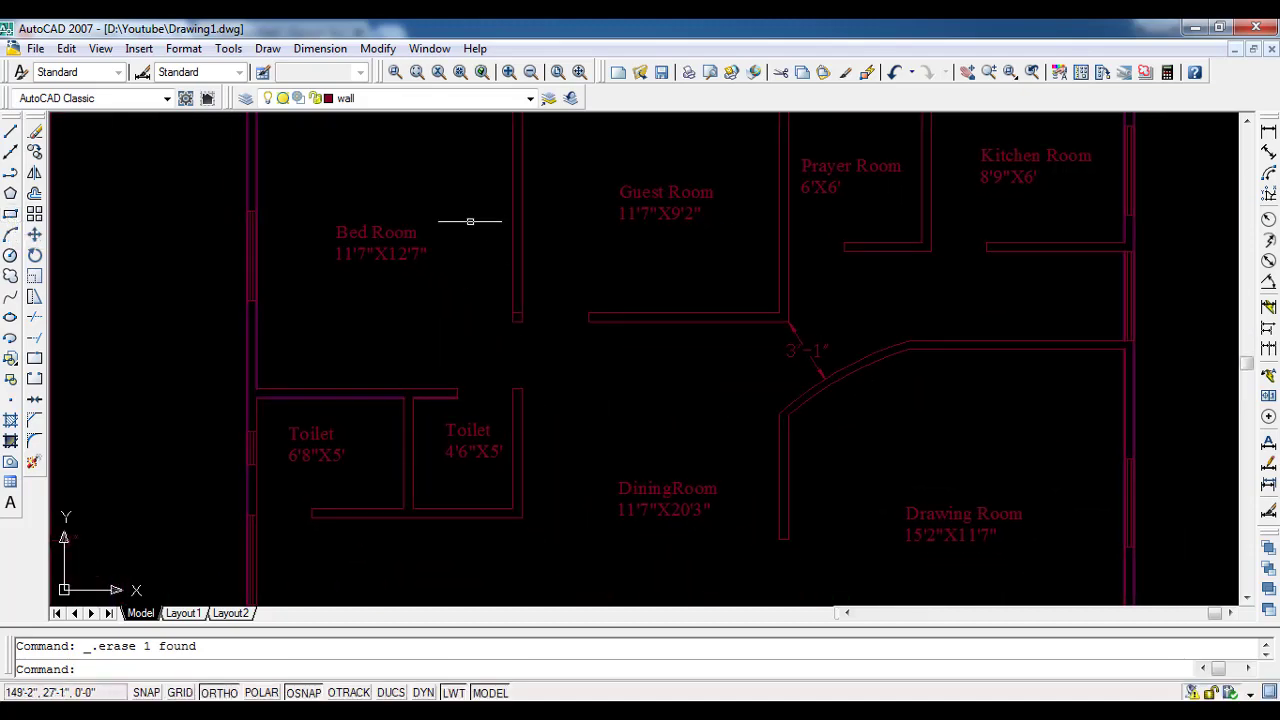
scroll(470, 221, "down", 4)
scroll(397, 186, "up", 3)
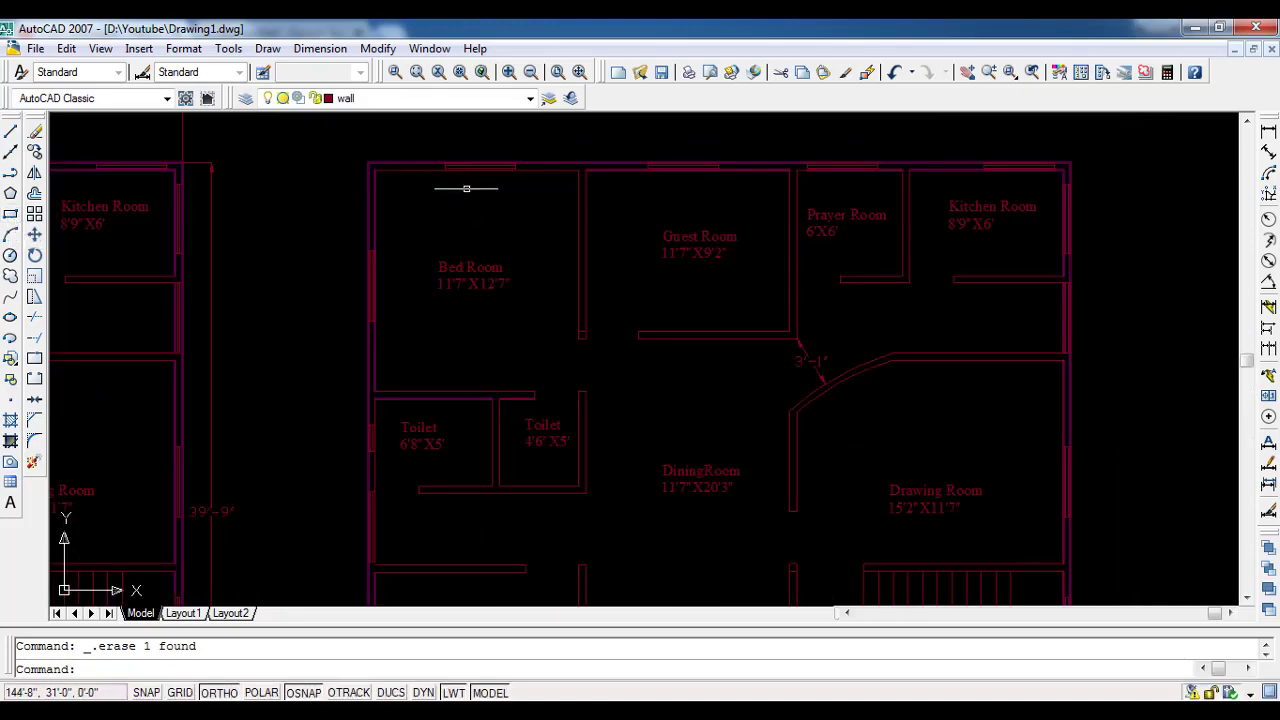
scroll(371, 172, "up", 3)
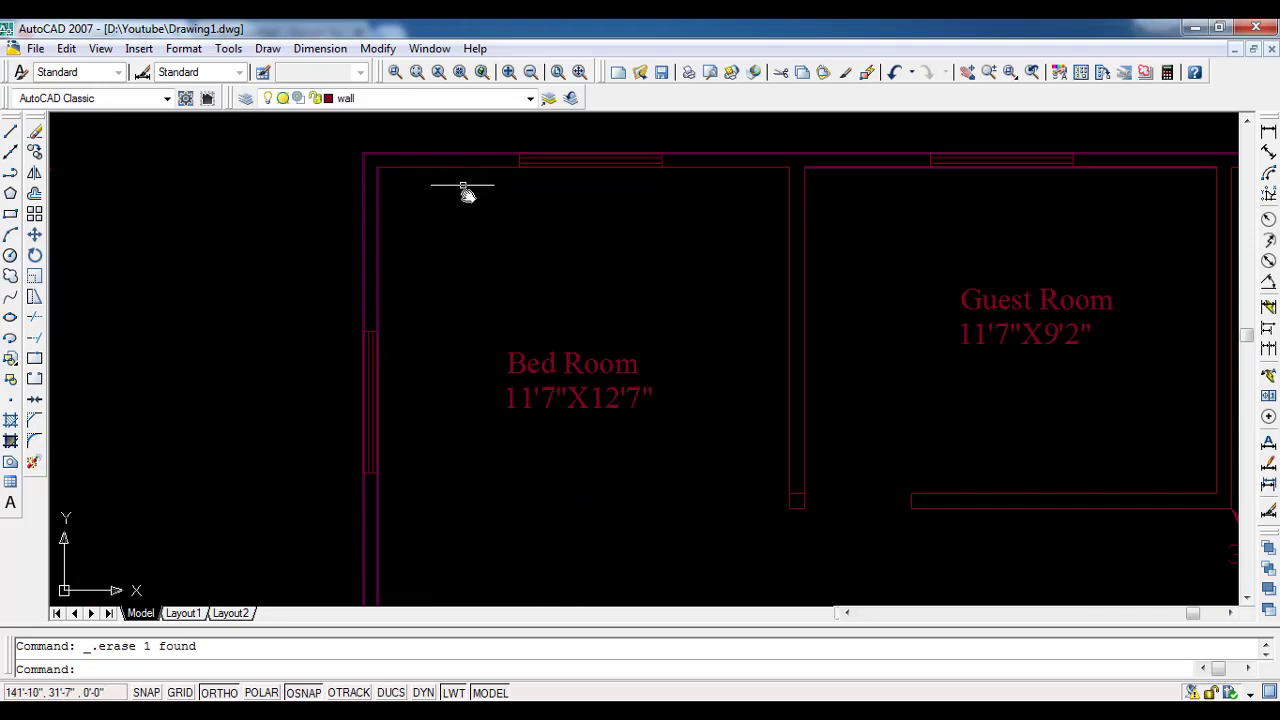
middle_click_drag(466, 193, 467, 298)
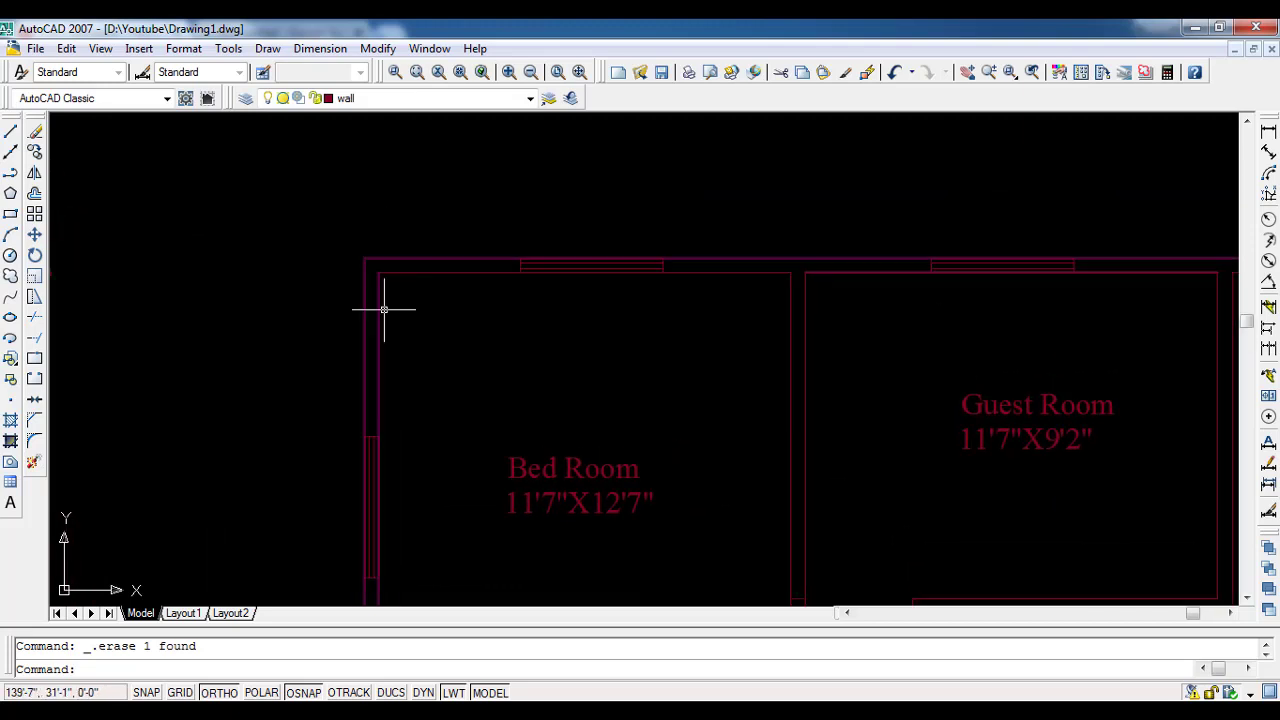
Step: Draw a 10 by 12 rectangle beside the plan's corner, then delete it
left_click(10, 214)
left_click(186, 228)
type("10,12")
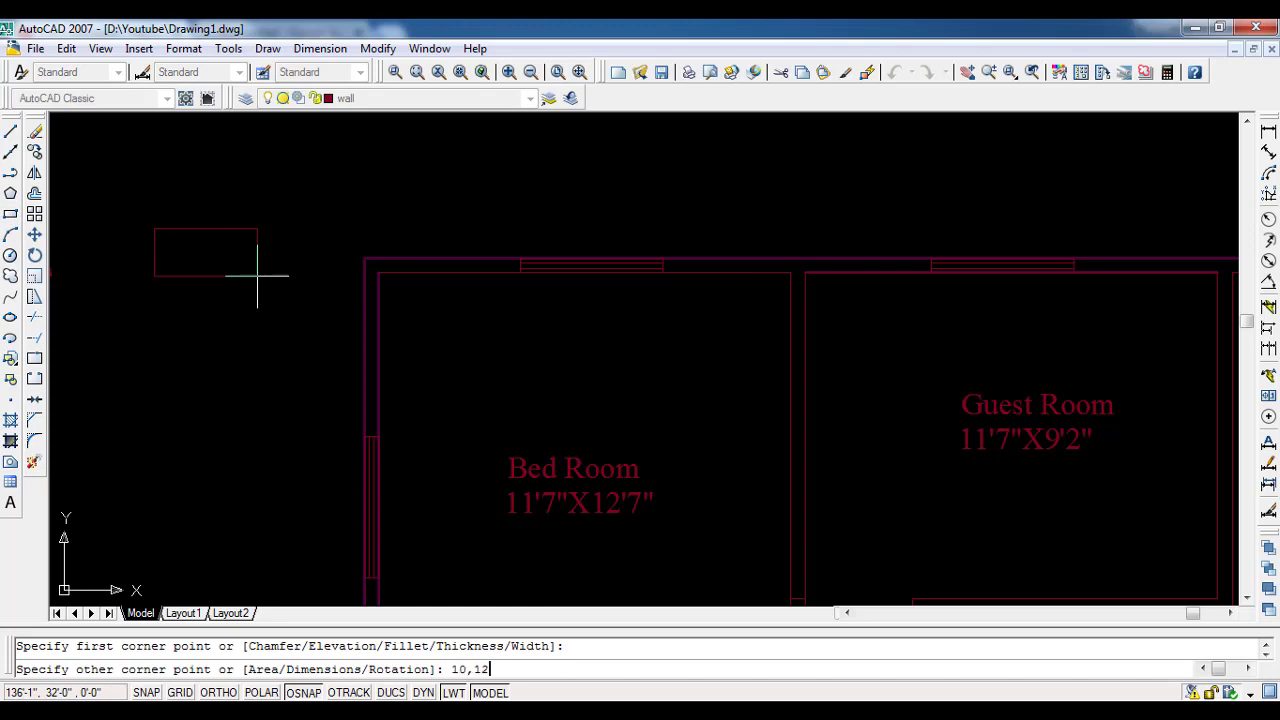
key("Return")
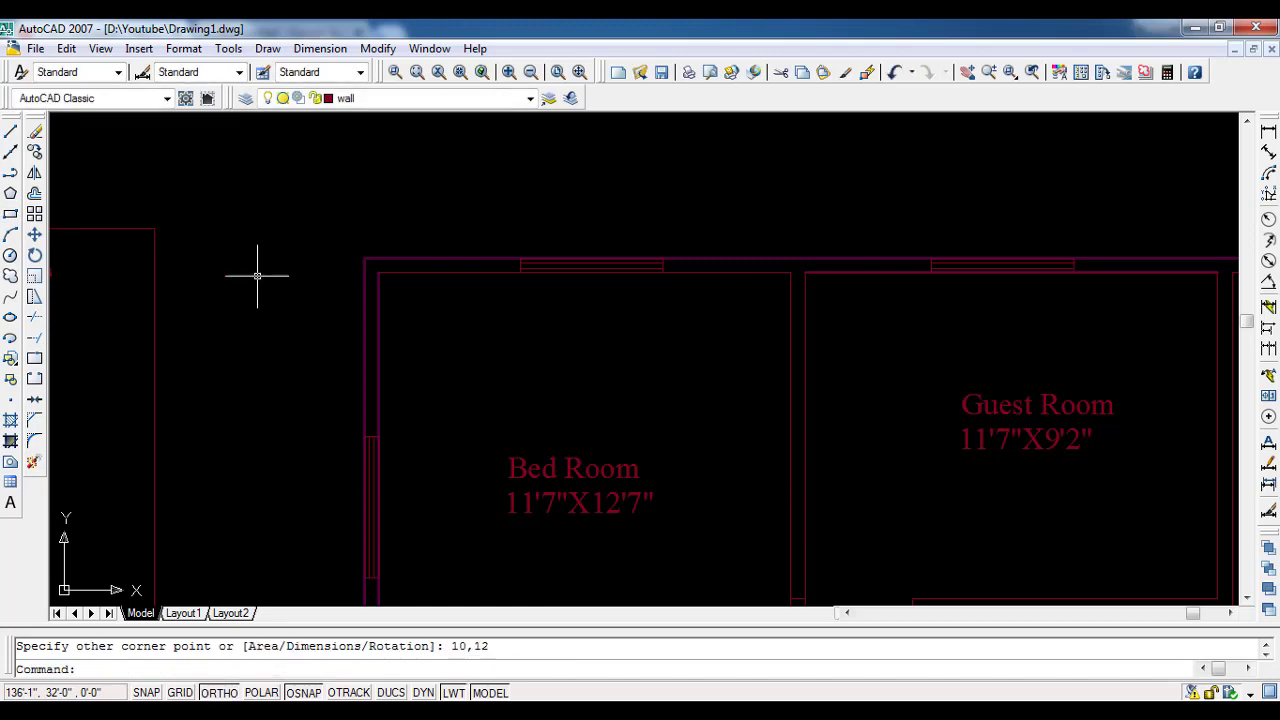
left_click_drag(253, 320, 130, 203)
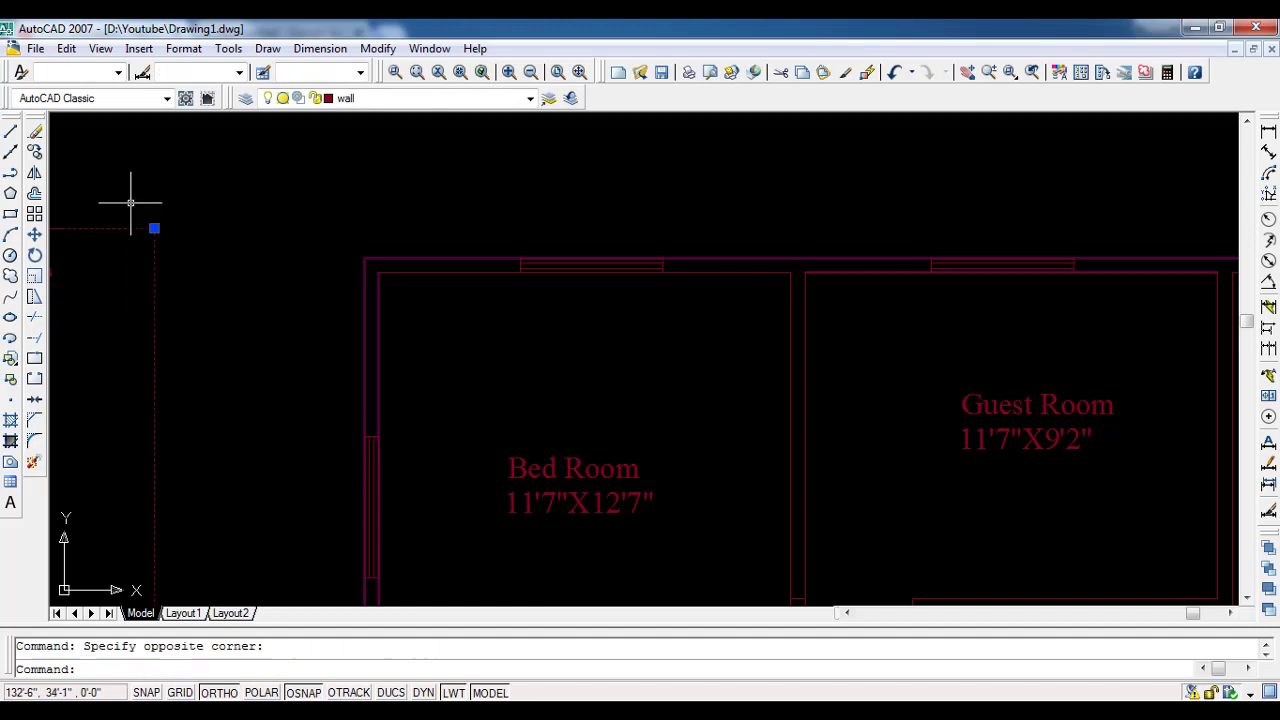
key("Delete")
Step: Draw a polyline column outline with 10 and 12 inch segments outside the top-left corner
left_click(10, 172)
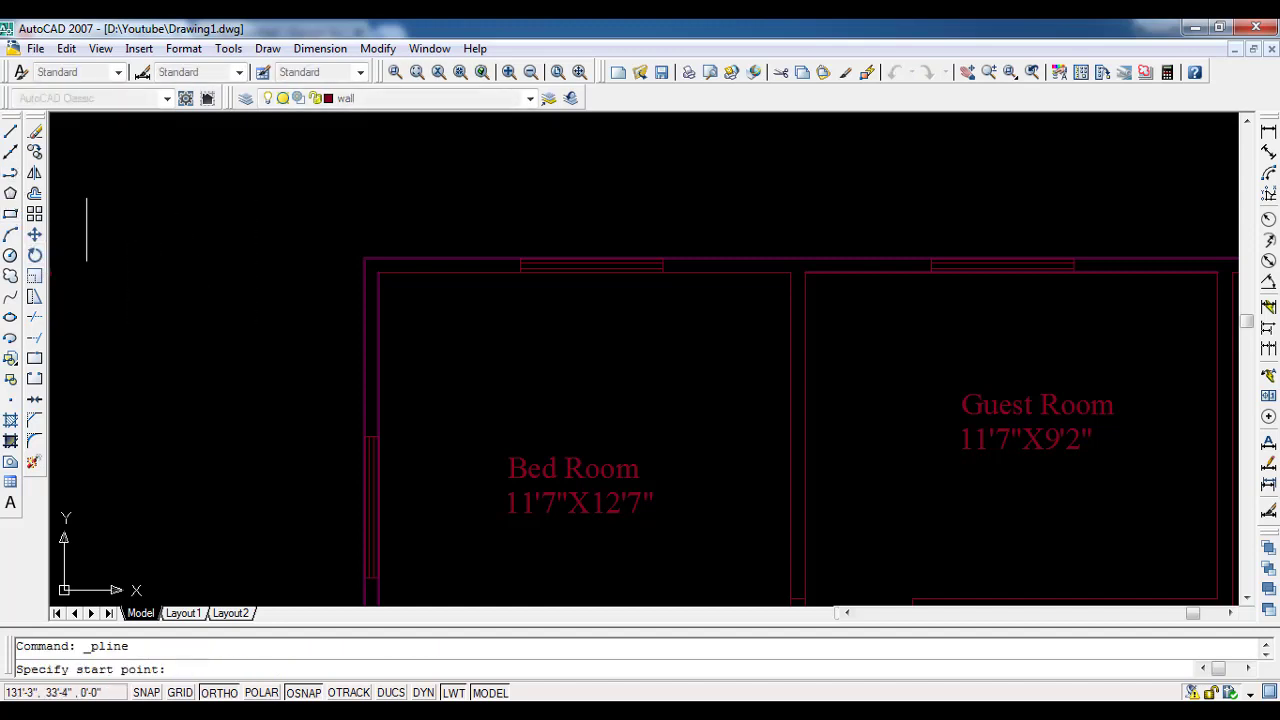
left_click(113, 253)
type("0")
key("Return")
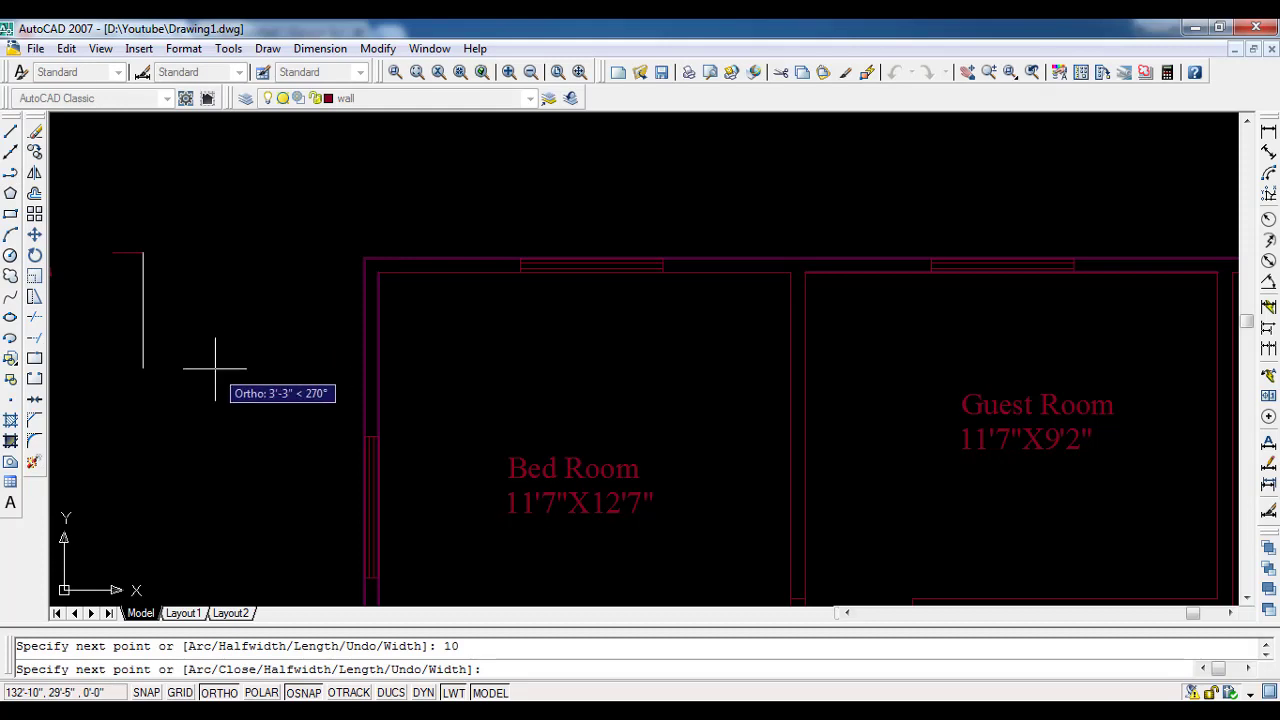
type("12")
key("Return")
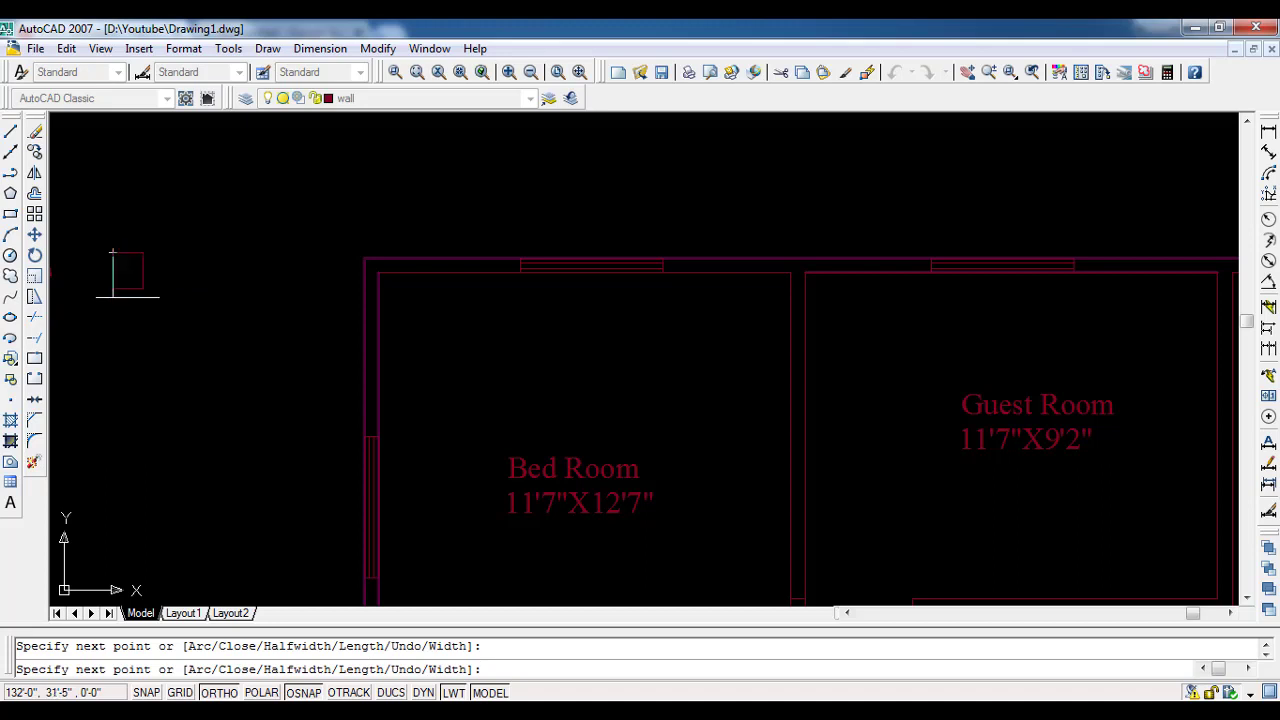
key("Escape")
scroll(120, 287, "up", 3)
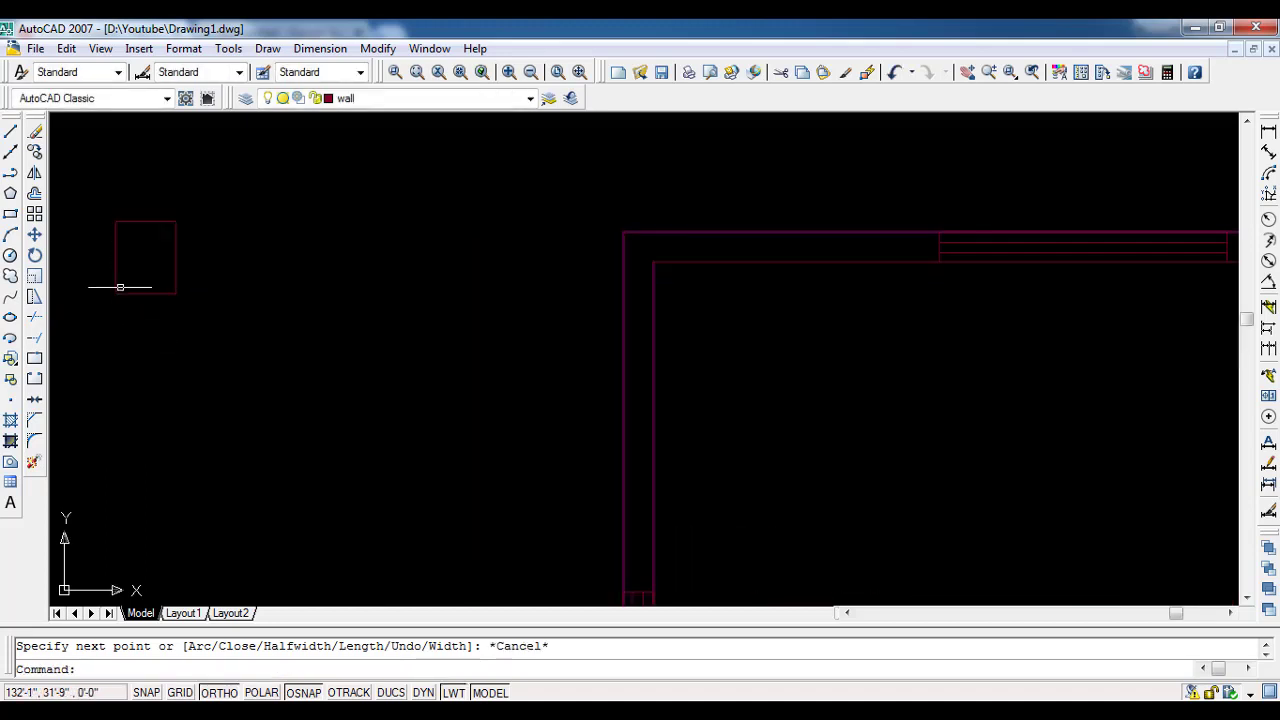
Step: Draw two corner-to-corner diagonal guide lines across the column square, with ortho turned off
left_click(208, 319)
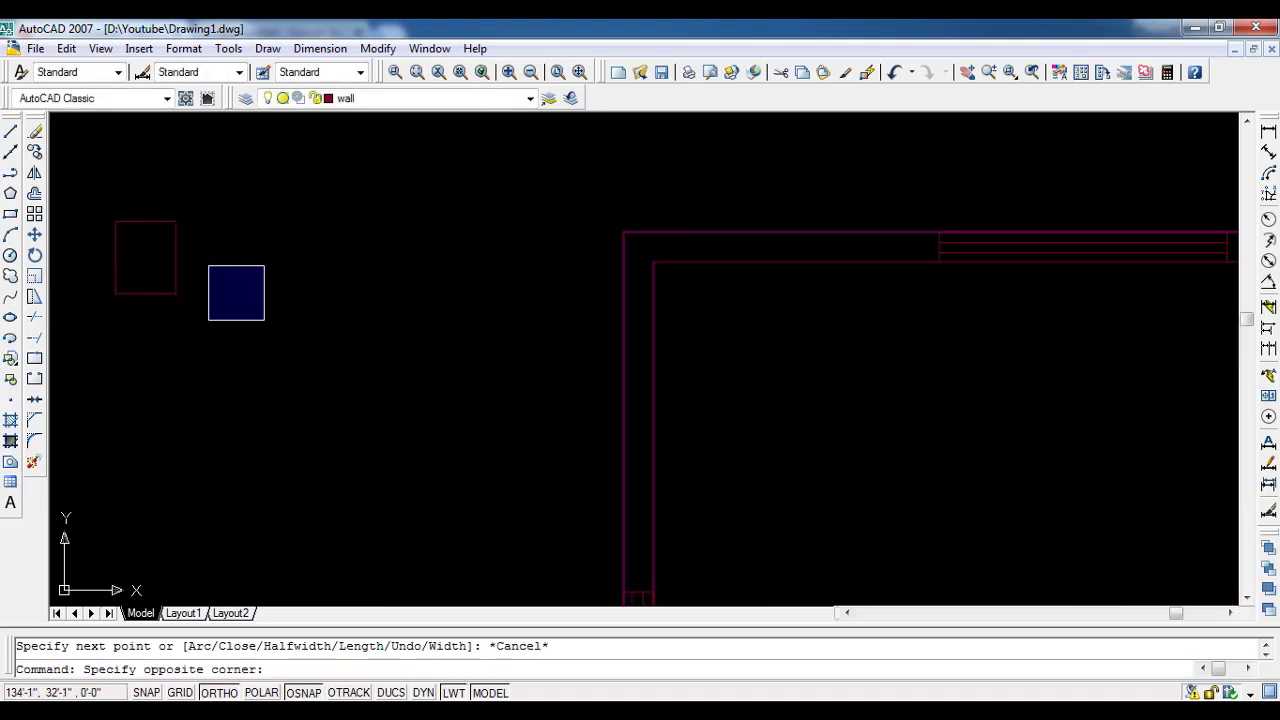
left_click(260, 266)
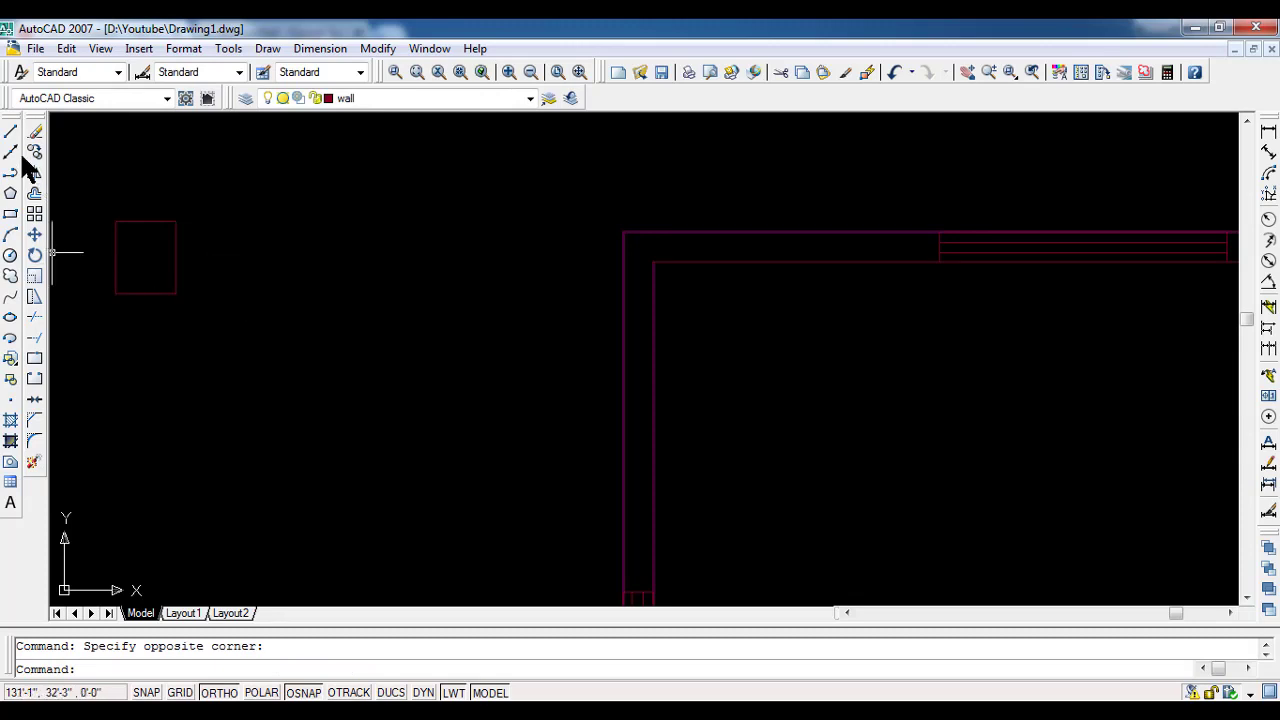
left_click(8, 173)
left_click(115, 221)
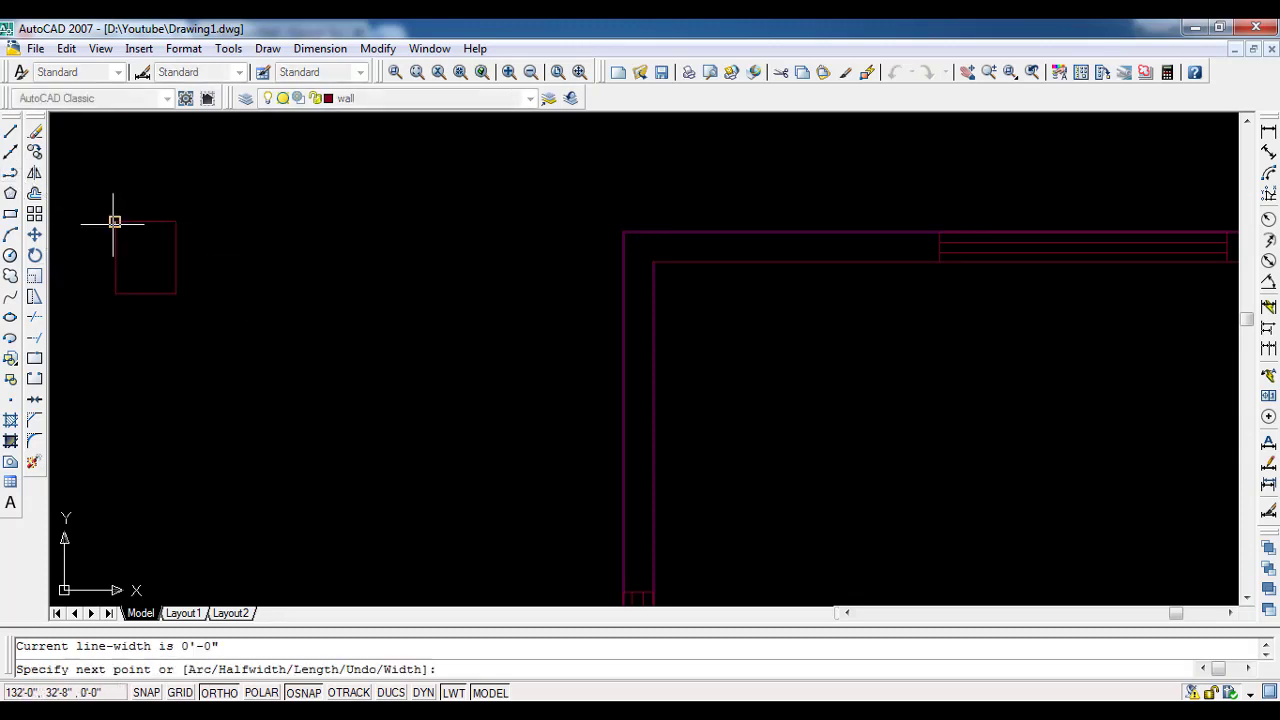
key("F8")
left_click(175, 293)
key("Escape")
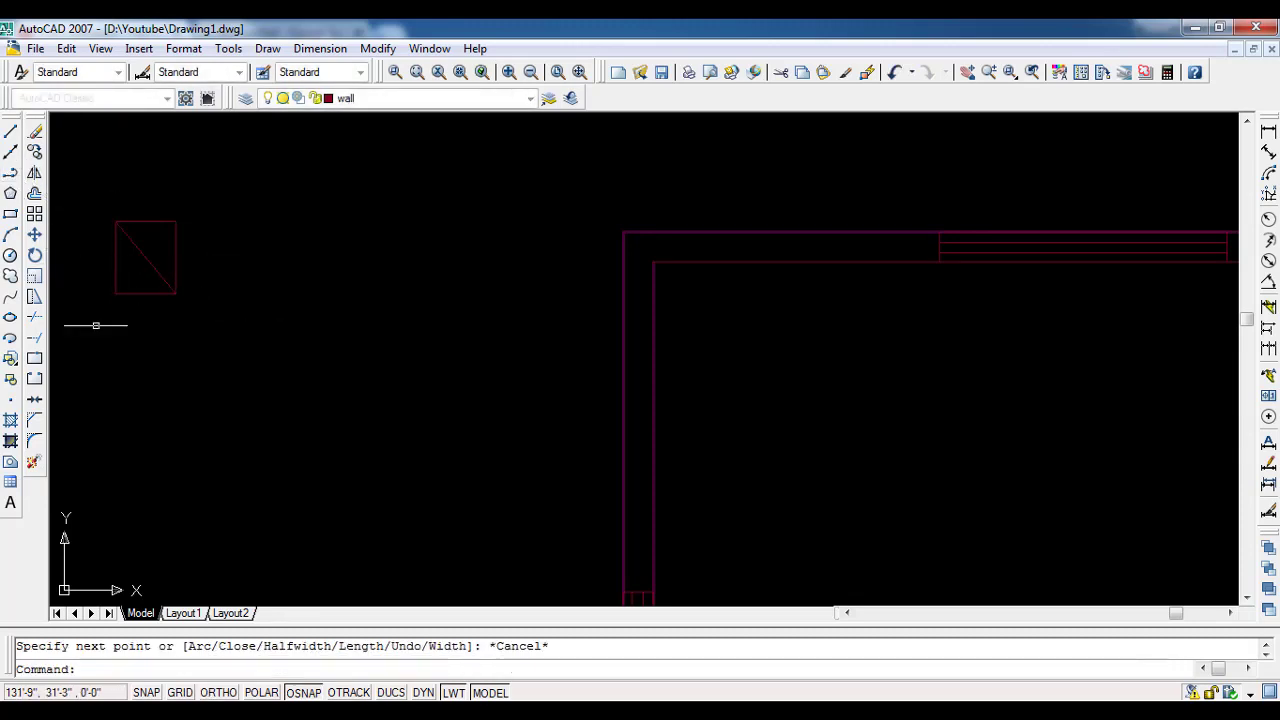
key("Return")
left_click(115, 293)
left_click(175, 221)
key("Escape")
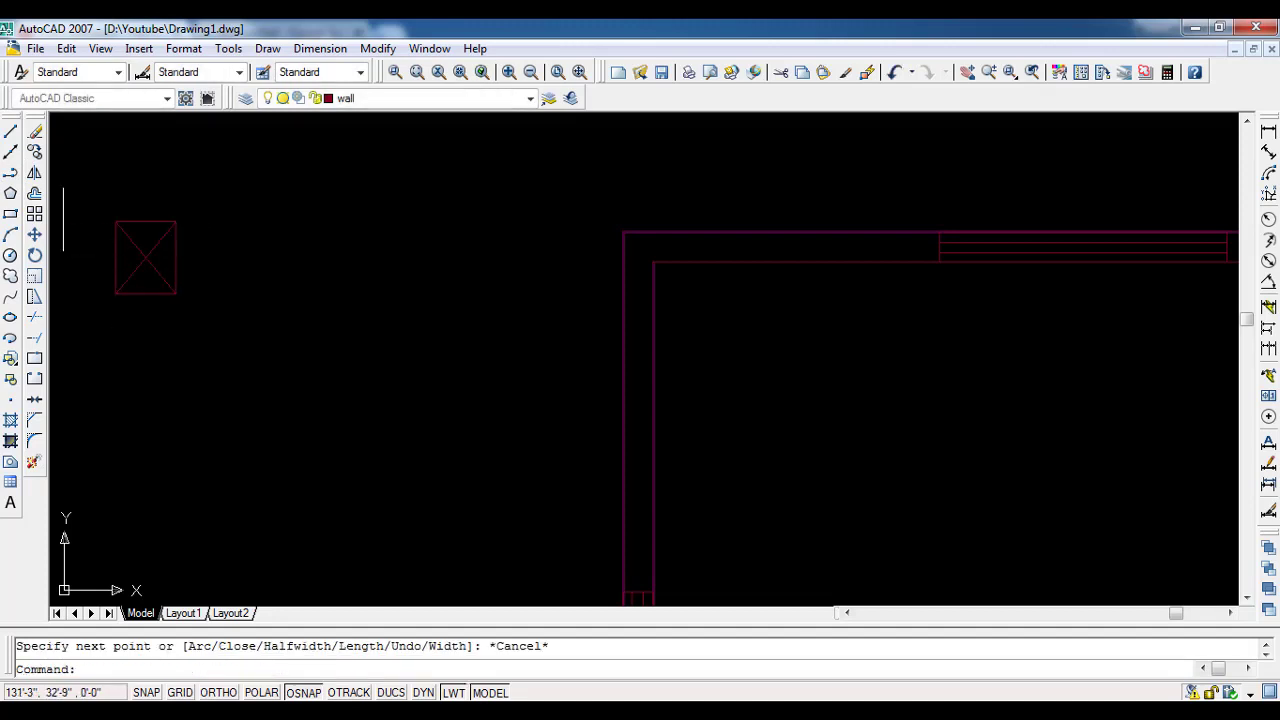
scroll(123, 257, "up", 3)
middle_click_drag(123, 257, 143, 294)
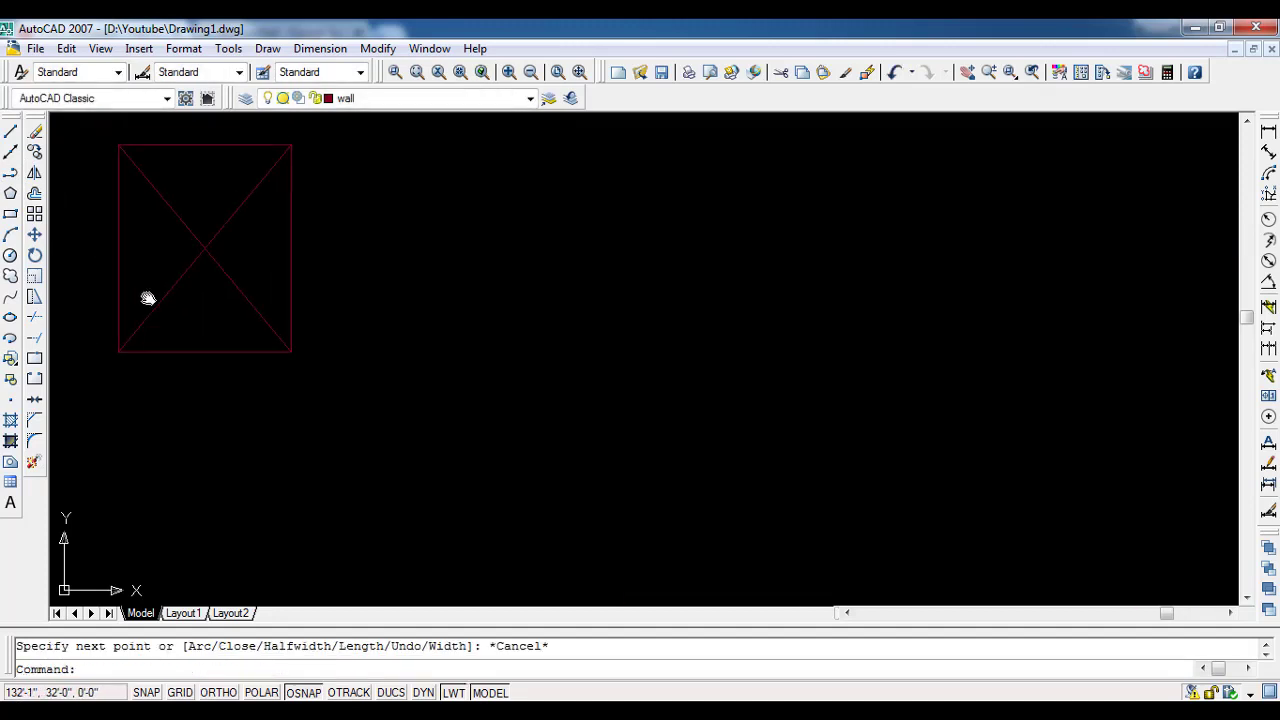
Step: Draw a short line near the diagonals' crossing, then erase it again
left_click(10, 173)
scroll(203, 262, "up", 4)
left_click(205, 220)
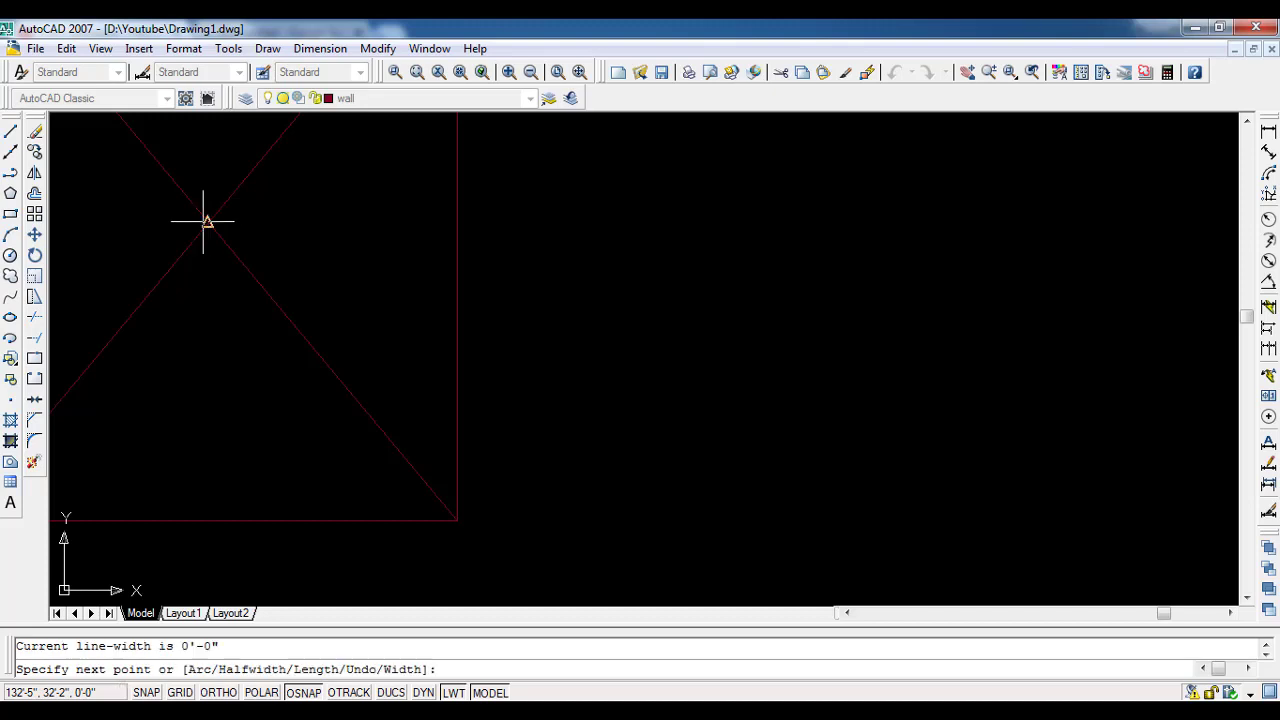
left_click(157, 224)
key("Escape")
left_click(204, 293)
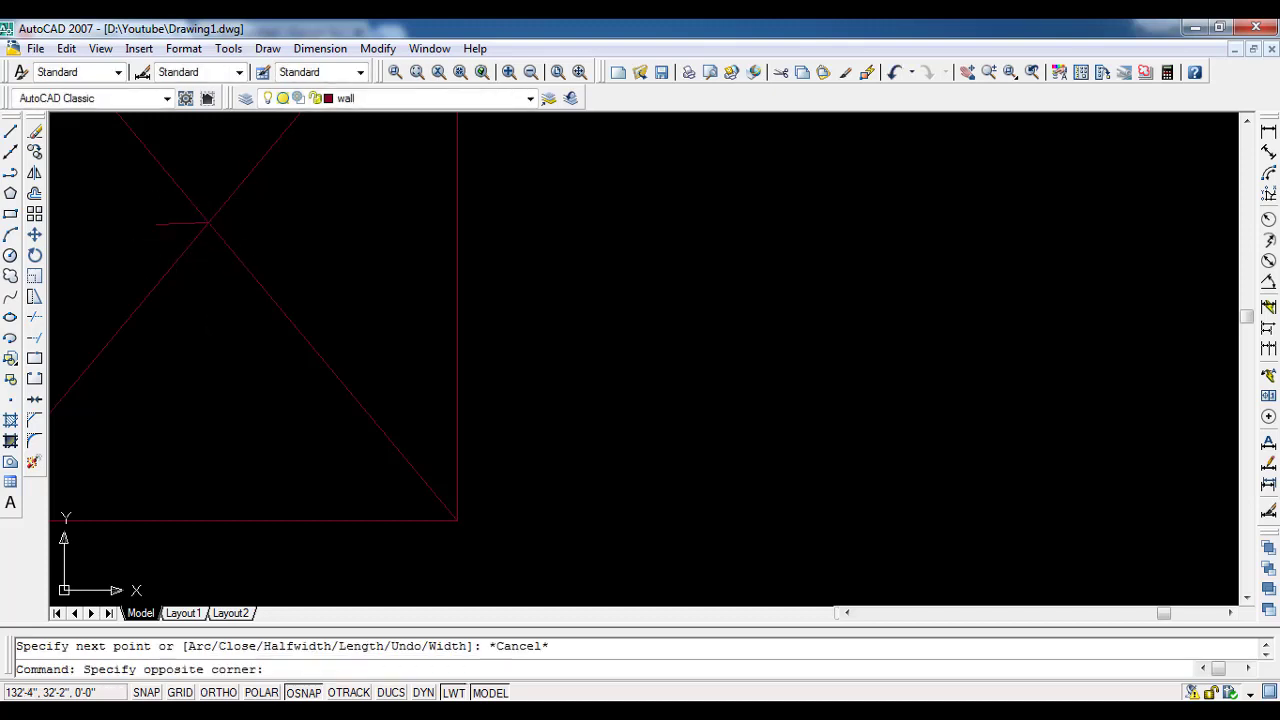
left_click(149, 216)
key("Delete")
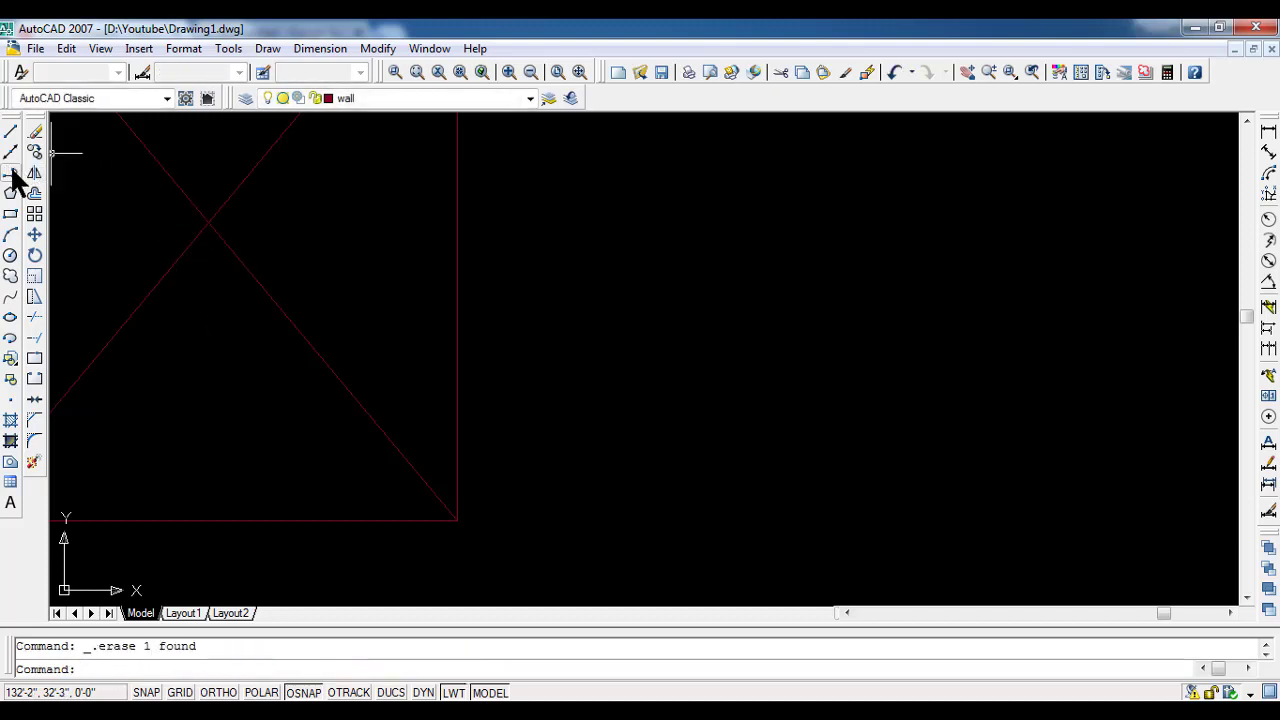
Step: Draw a horizontal and a vertical line through the diagonals' crossing to mark the centre
left_click(11, 172)
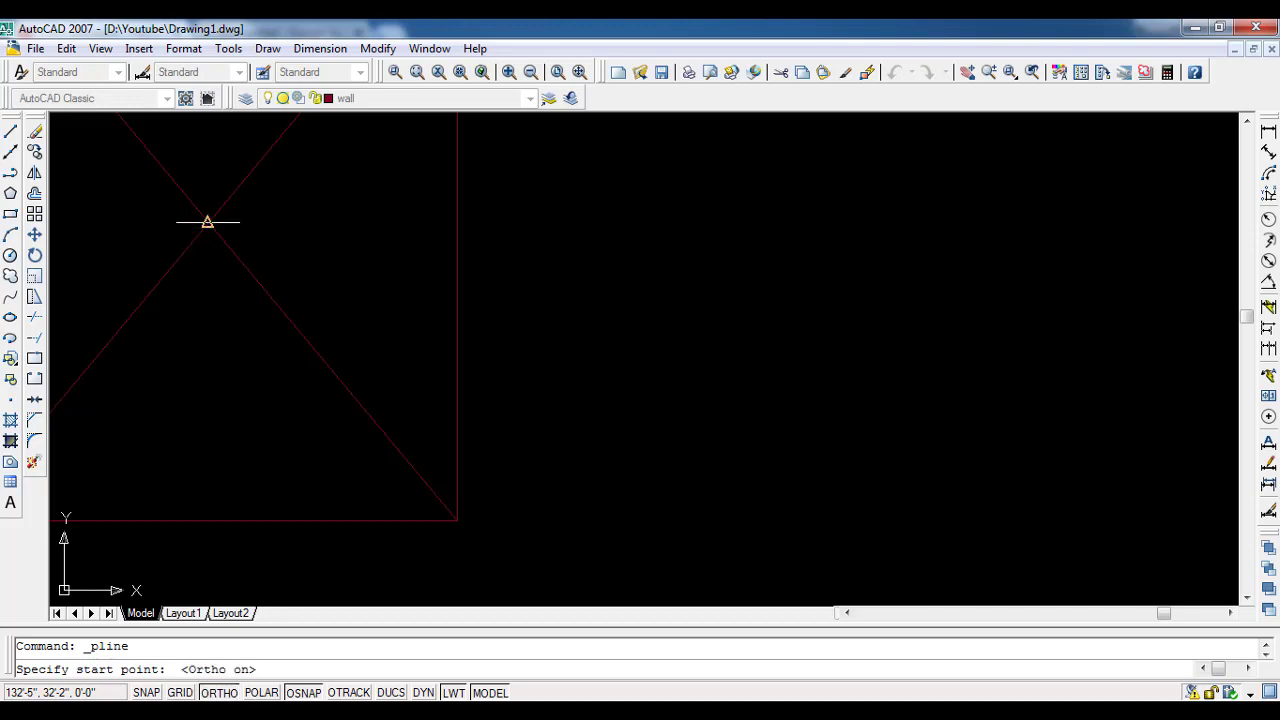
scroll(208, 222, "up", 1)
left_click(196, 187)
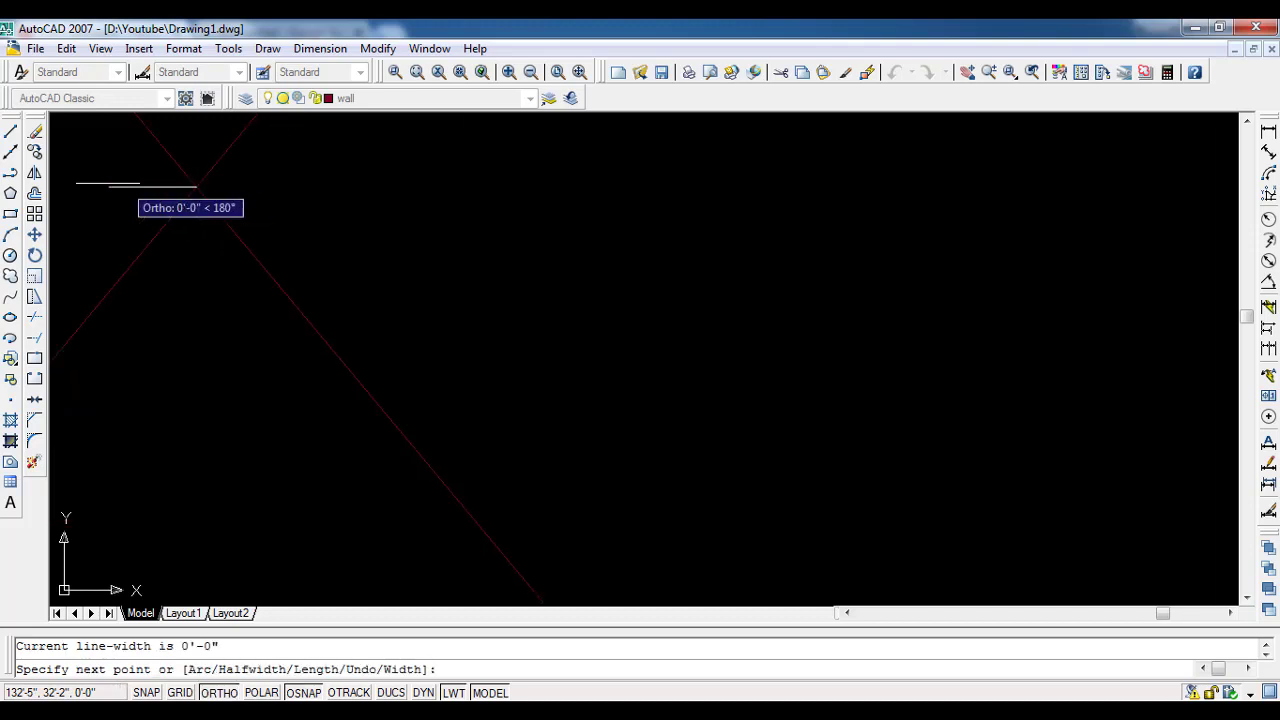
middle_click_drag(104, 189, 196, 217)
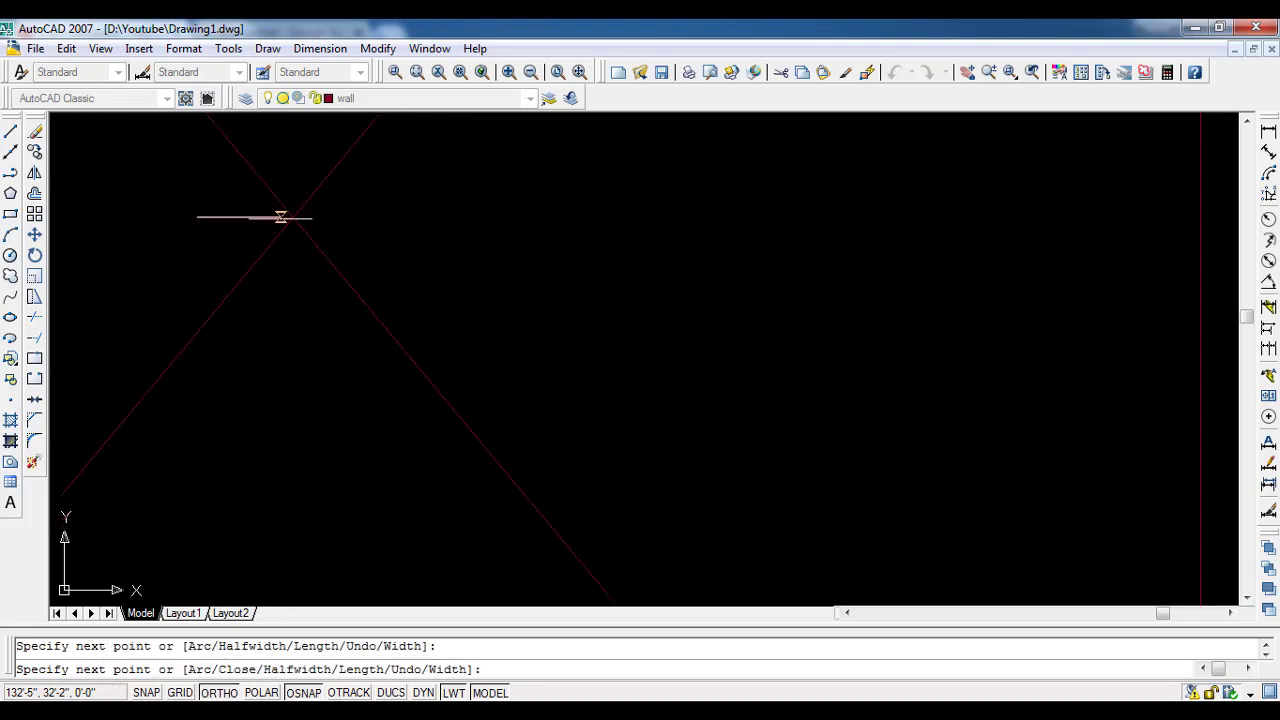
left_click(372, 217)
key("Escape")
key("Return")
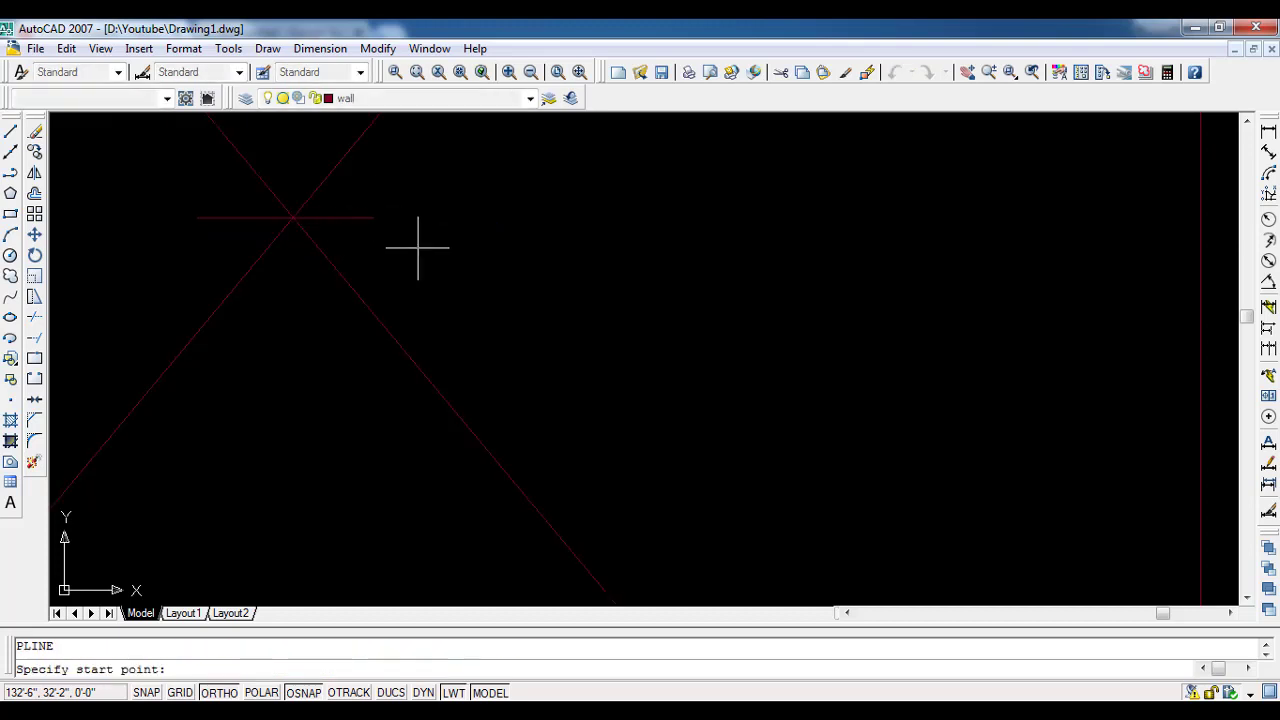
left_click(293, 217)
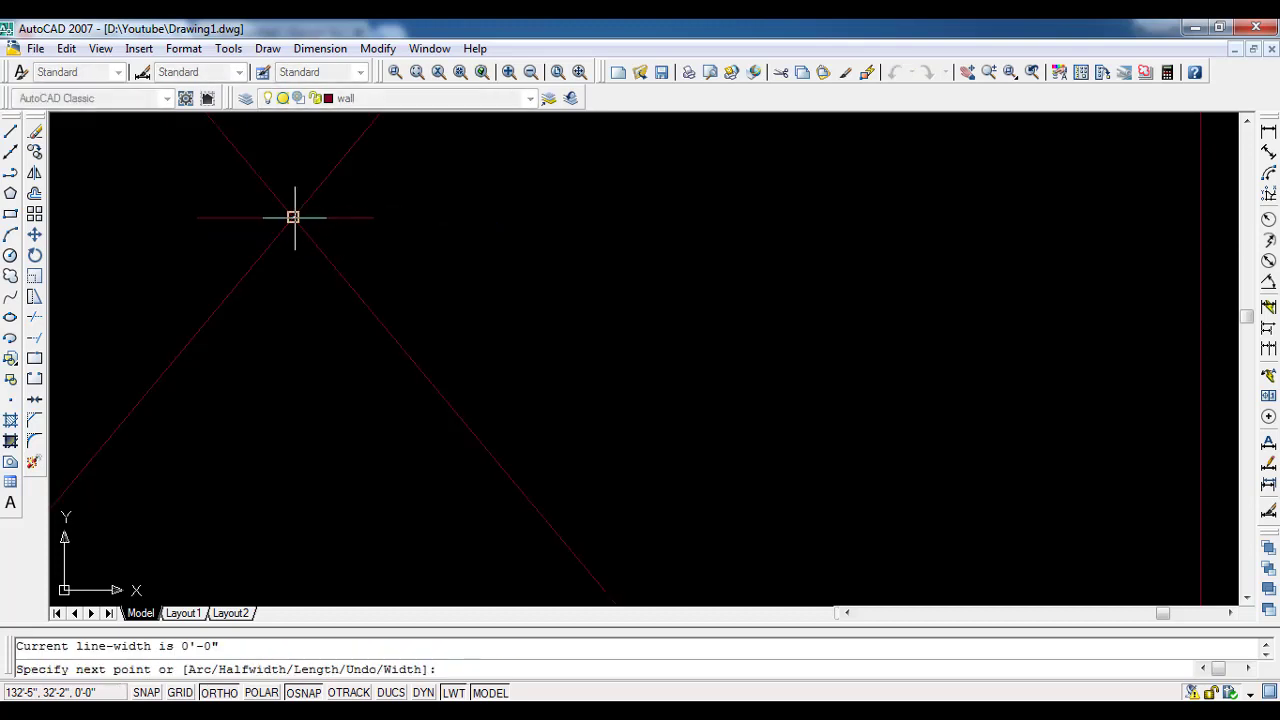
left_click(293, 137)
key("Escape")
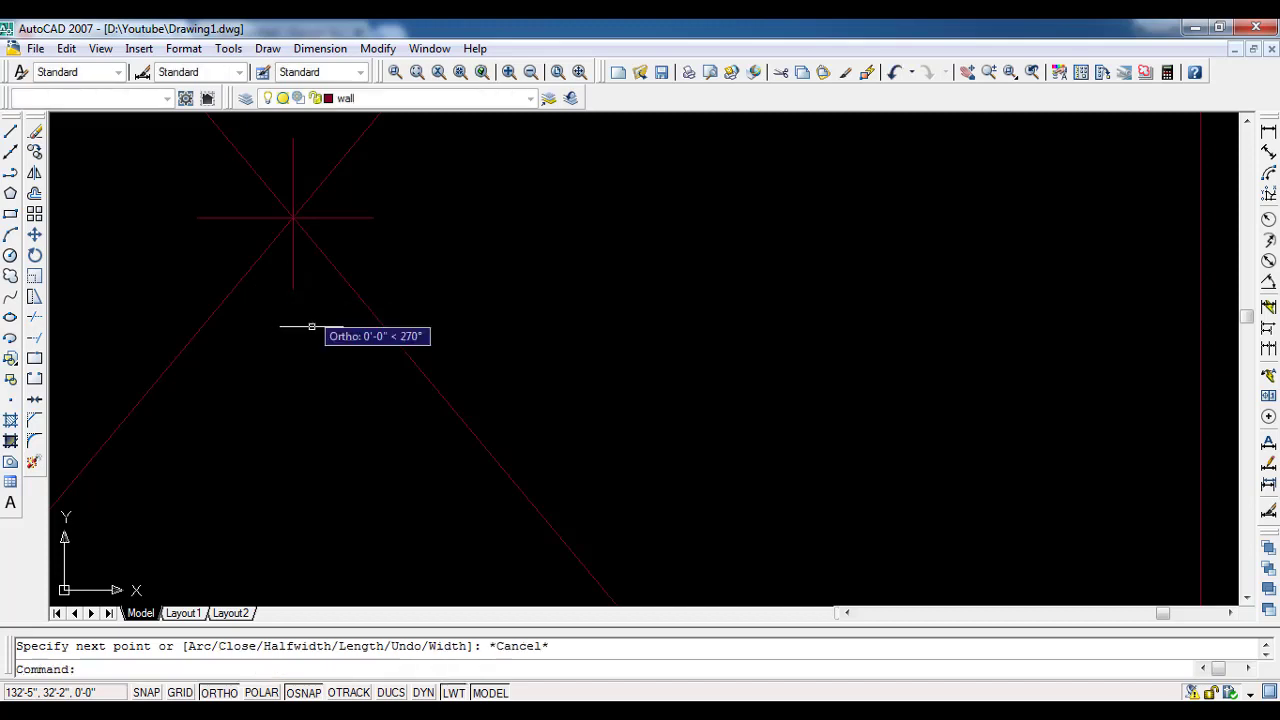
Step: Erase the two diagonal guide lines with a crossing selection
scroll(304, 360, "down", 5)
left_click(389, 266)
left_click(227, 220)
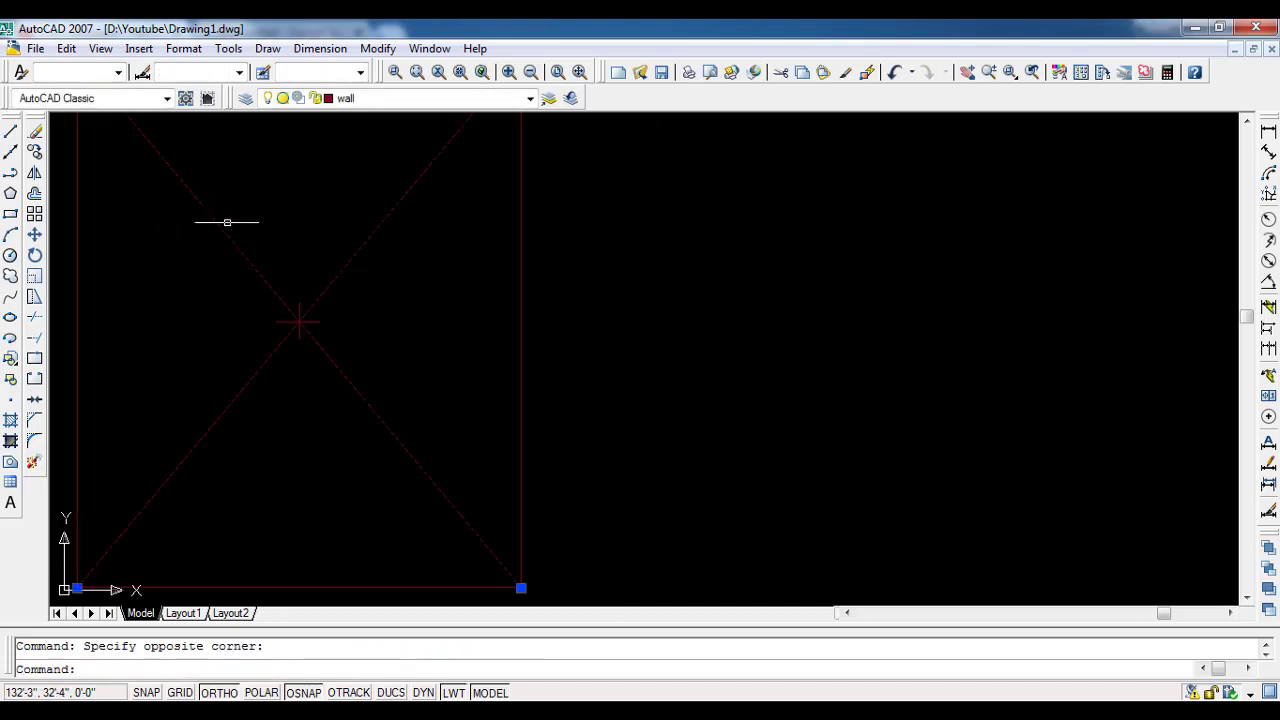
key("Delete")
scroll(360, 400, "down", 4)
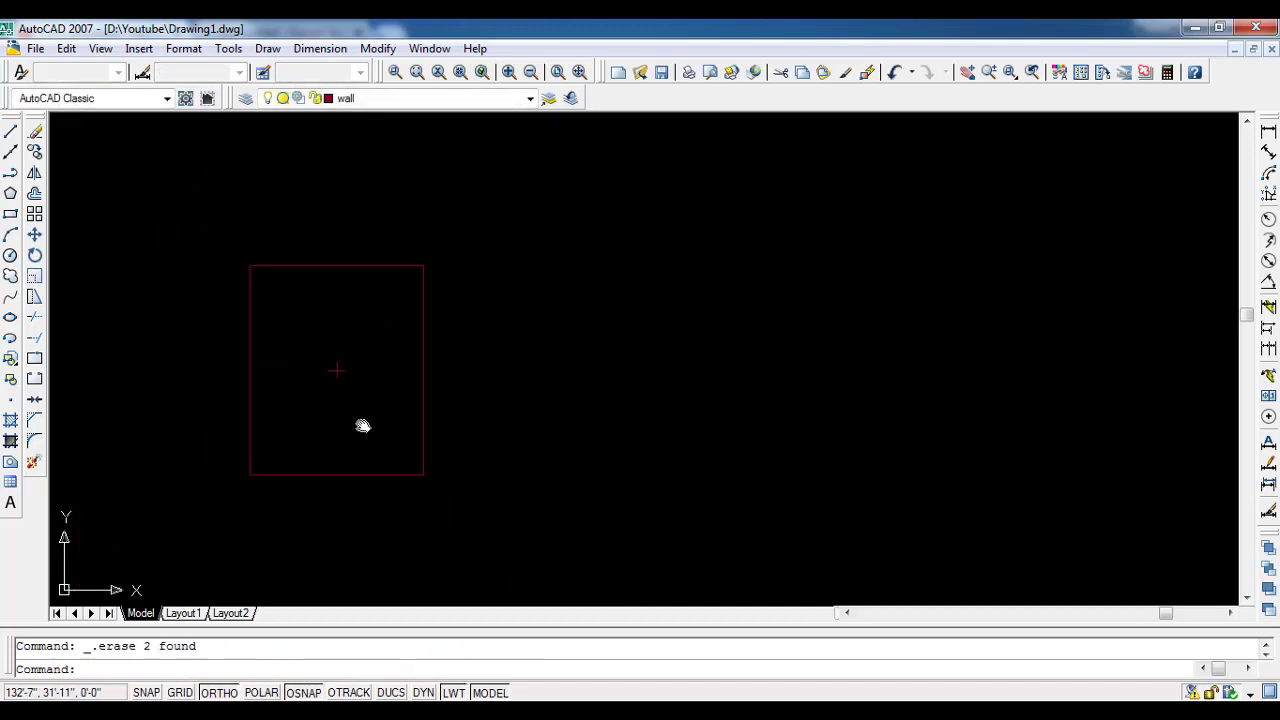
Step: Copy the column square a short distance to the right of the original
scroll(338, 372, "down", 4)
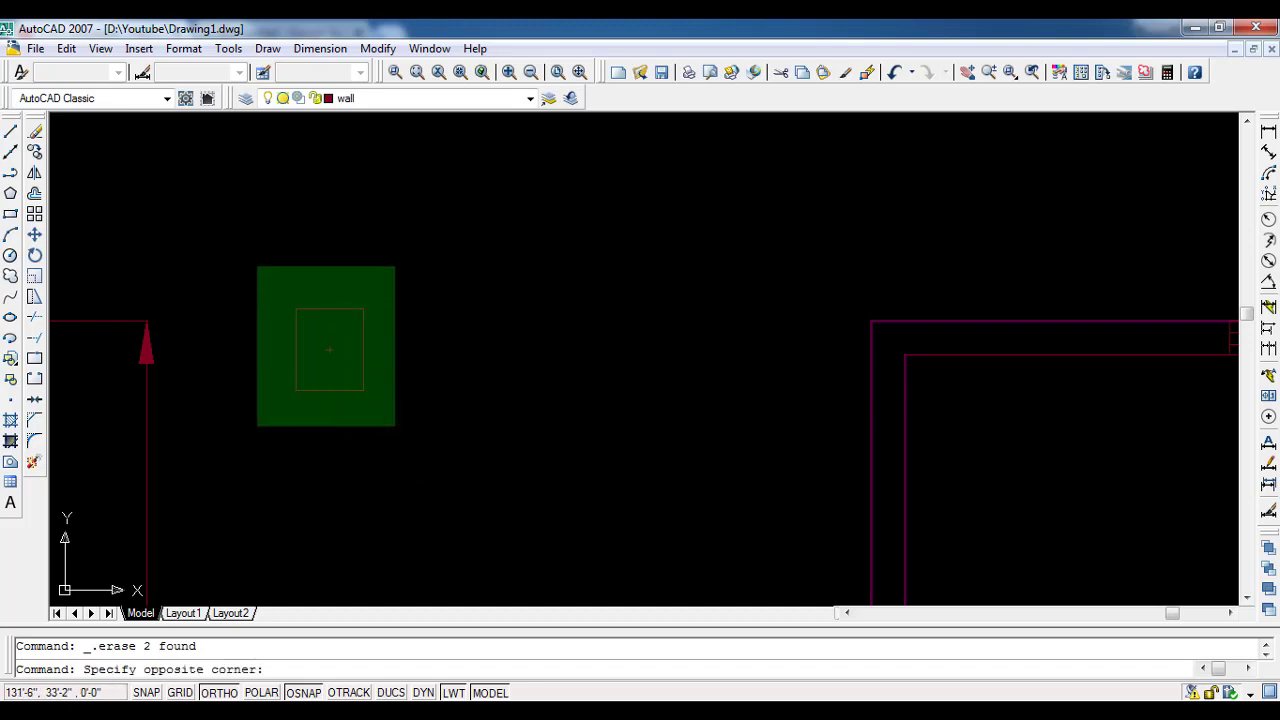
left_click(220, 234)
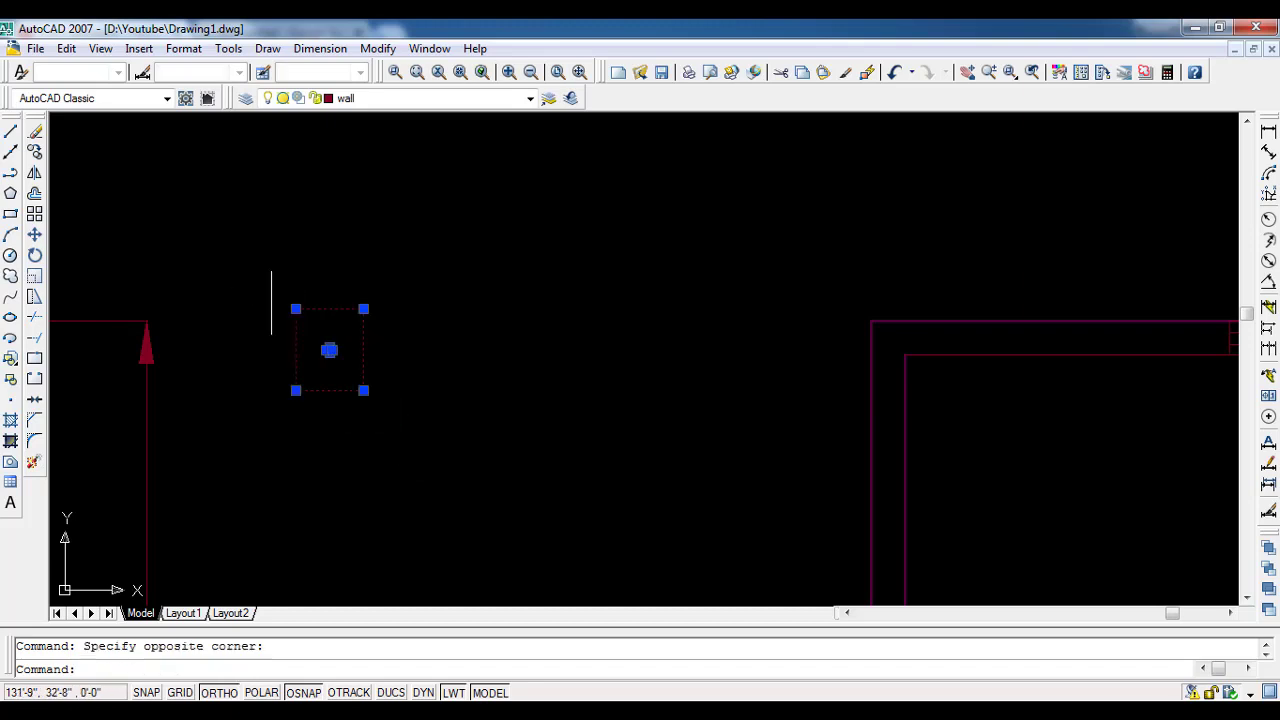
left_click(34, 151)
left_click(295, 390)
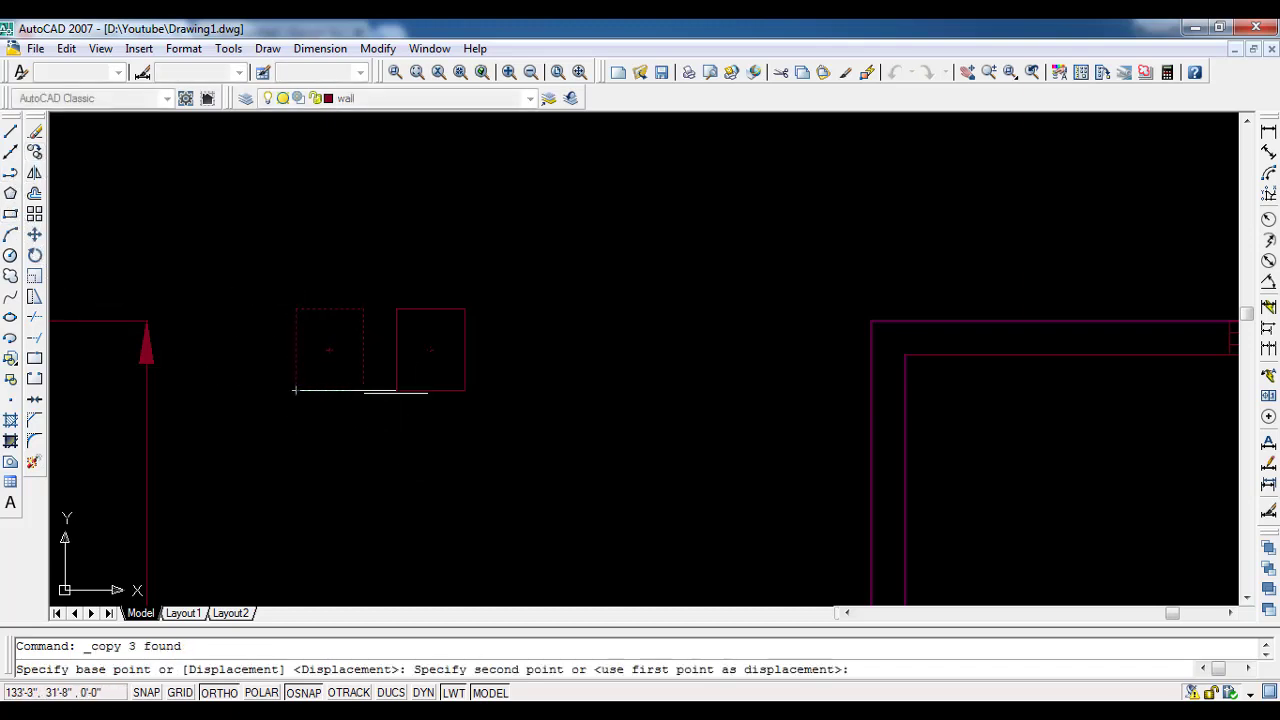
left_click(480, 390)
key("Escape")
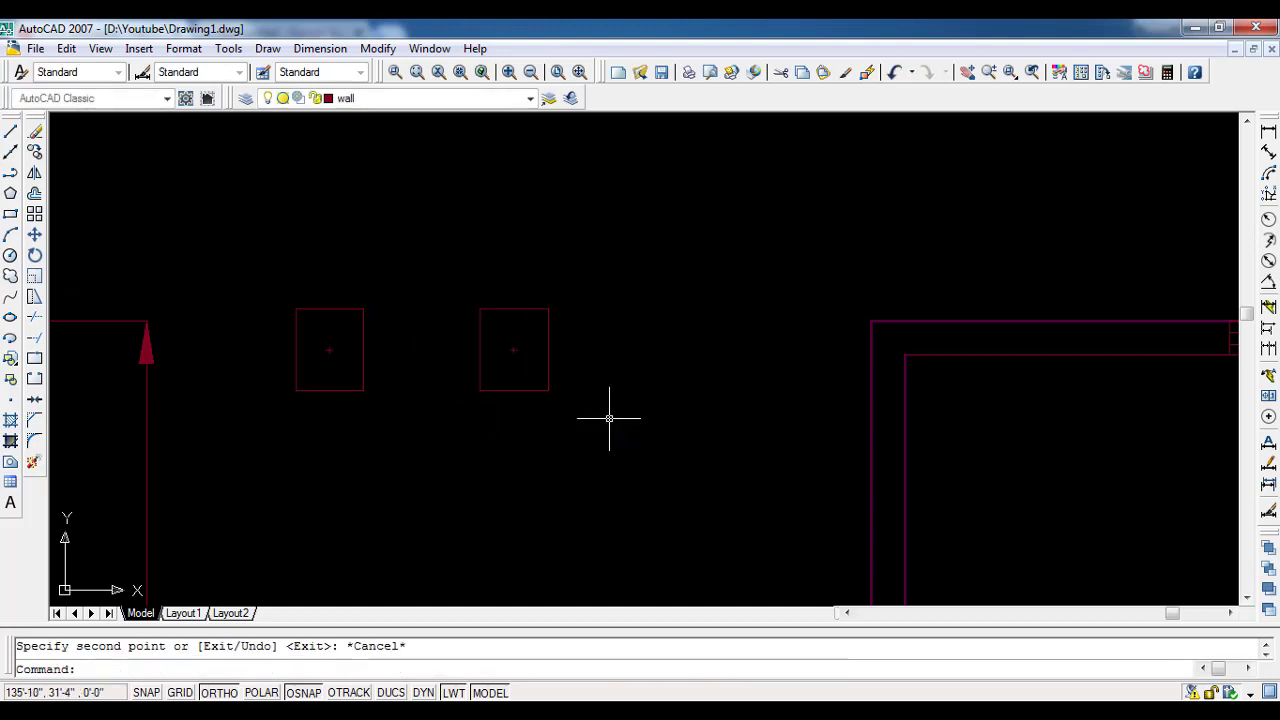
Step: Rotate the copied column square by 90 degrees
left_click(609, 420)
left_click(433, 273)
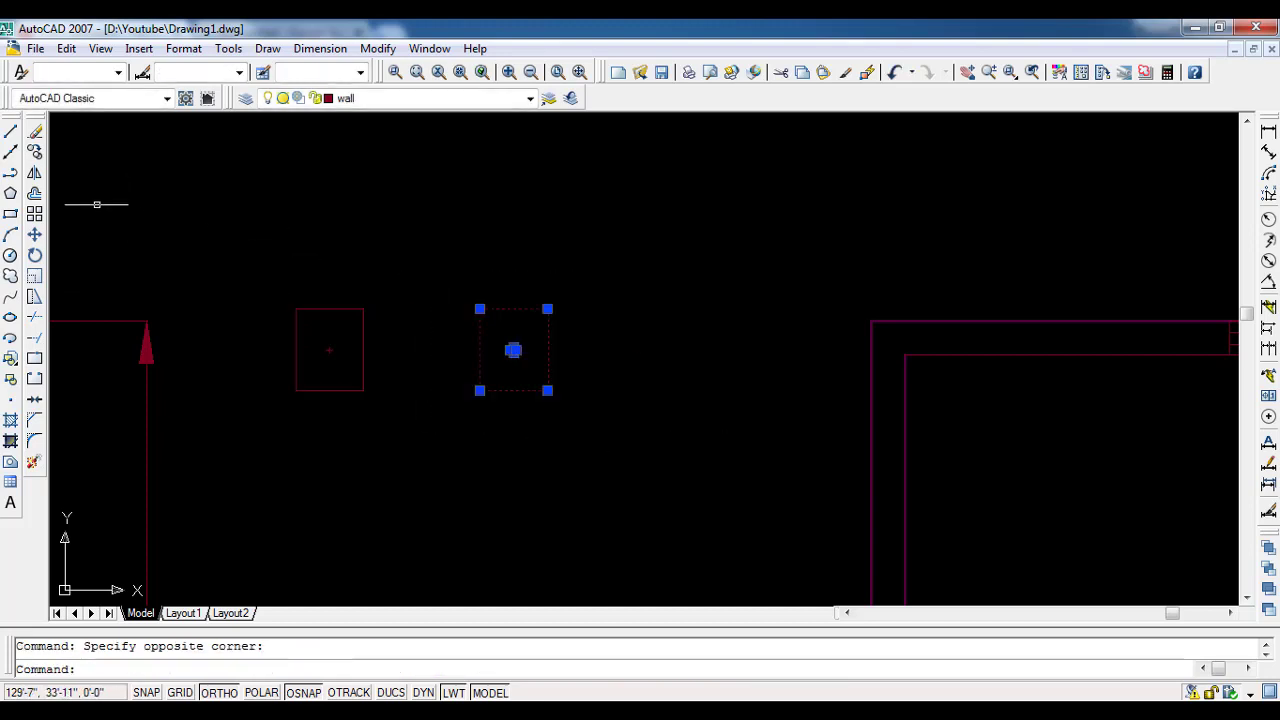
left_click(34, 235)
left_click(480, 350)
type("90")
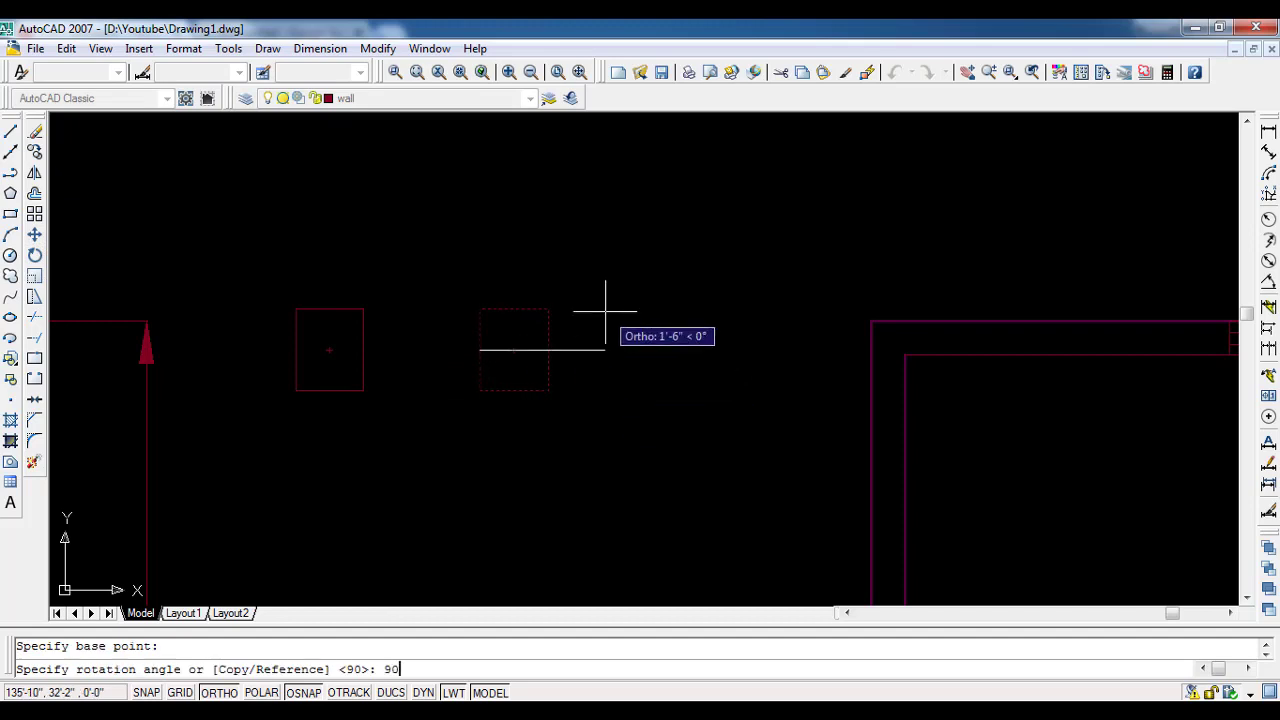
key("Return")
Step: Zoom and pan to bring the Bed Room and Guest Room into view
scroll(496, 382, "down", 4)
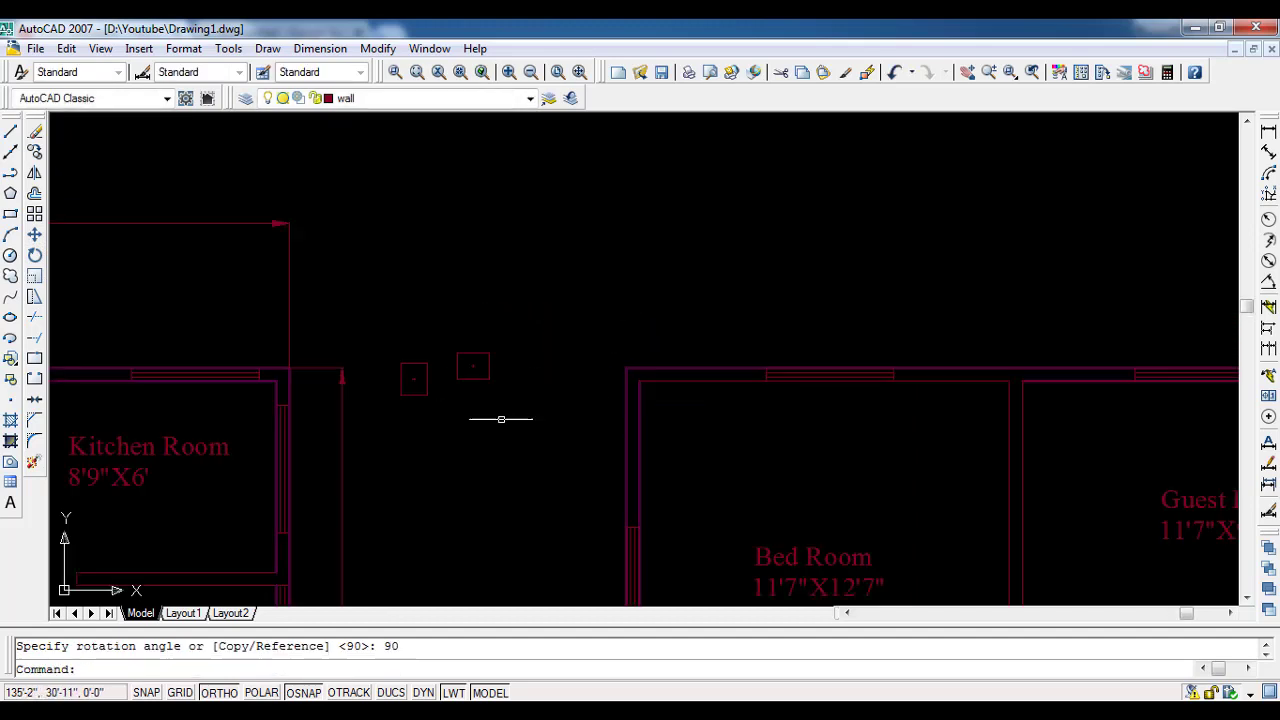
scroll(415, 391, "up", 2)
scroll(529, 414, "down", 3)
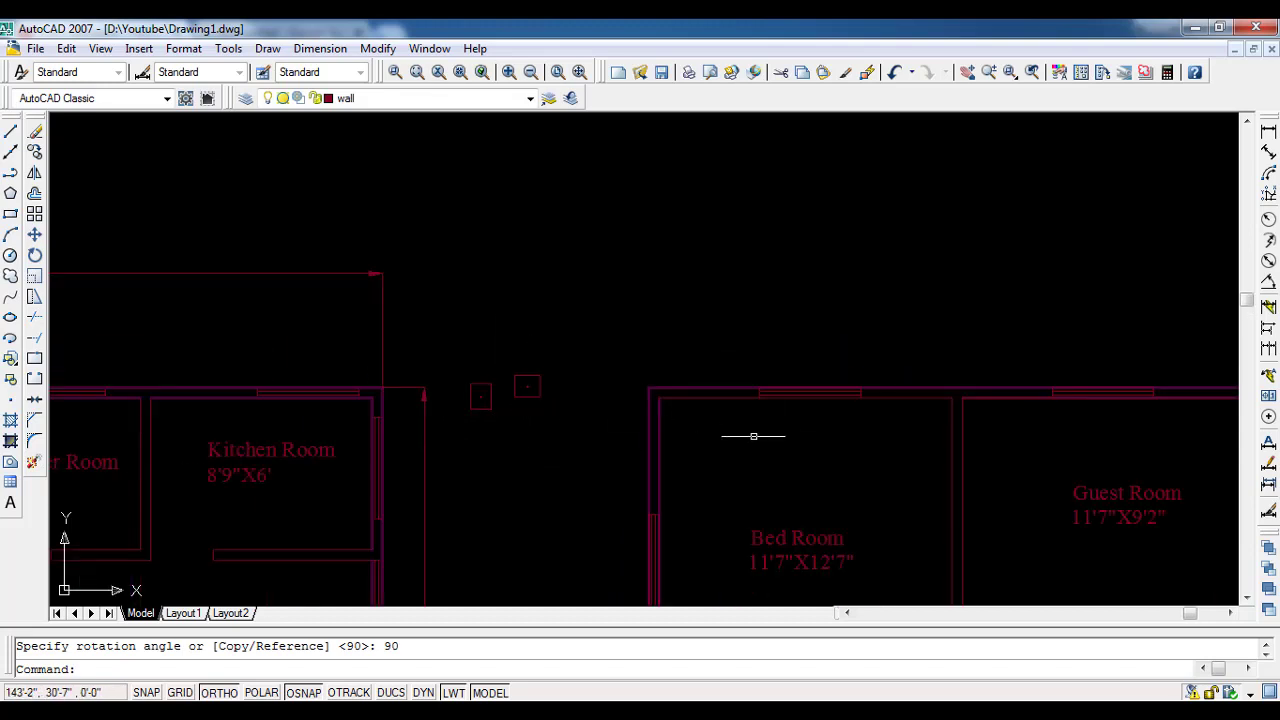
middle_click_drag(749, 437, 491, 210)
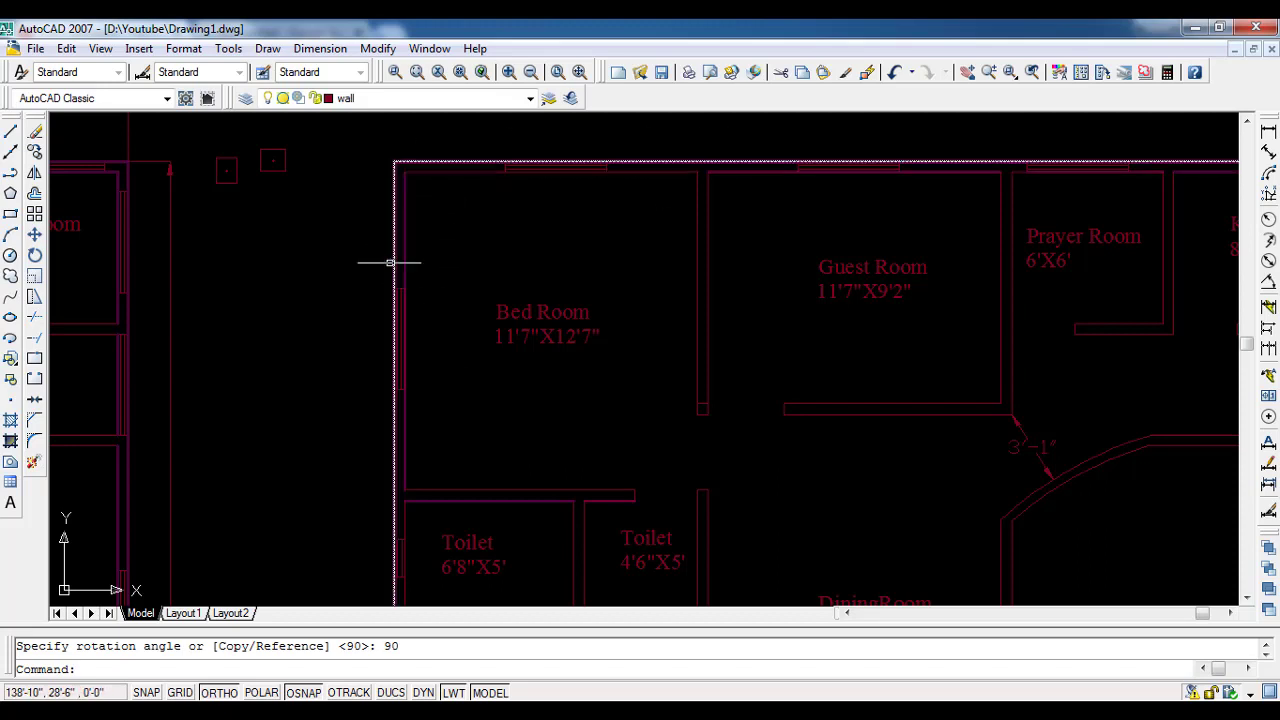
scroll(300, 263, "up", 1)
scroll(334, 266, "up", 1)
Step: Copy the left column square to the Bed Room's top-left wall corner
scroll(399, 313, "up", 1)
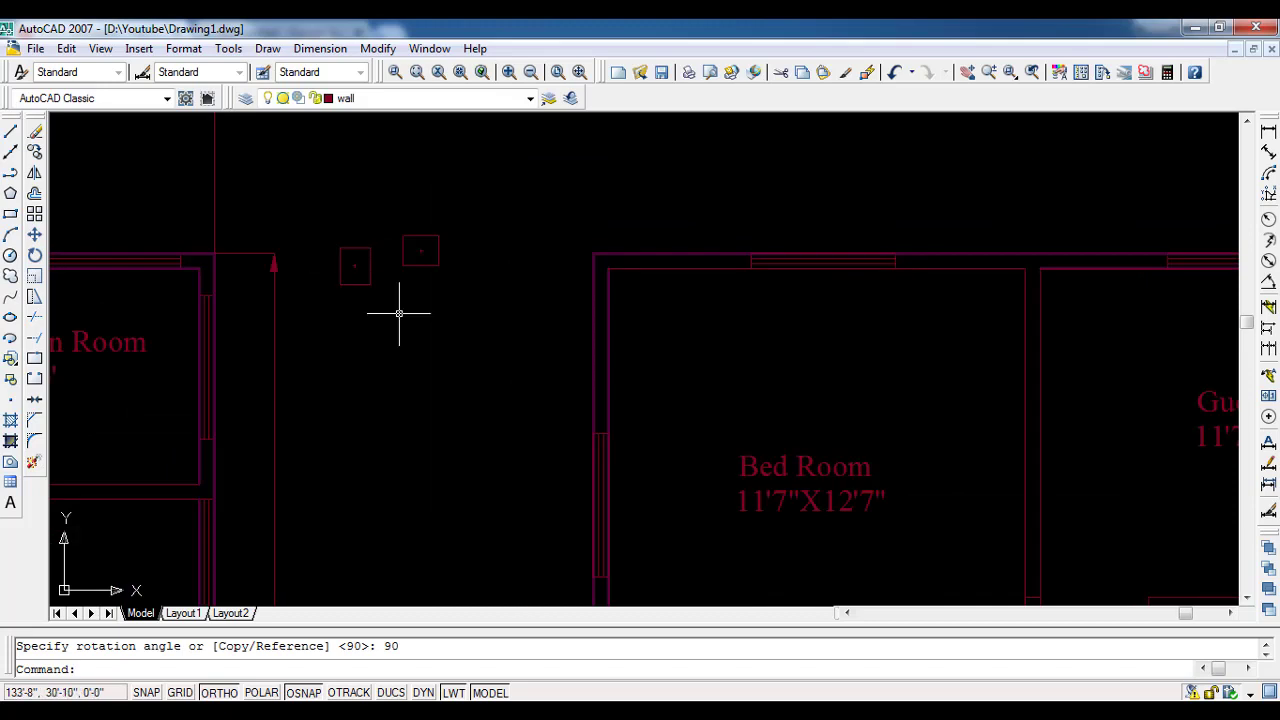
left_click(399, 313)
left_click(322, 223)
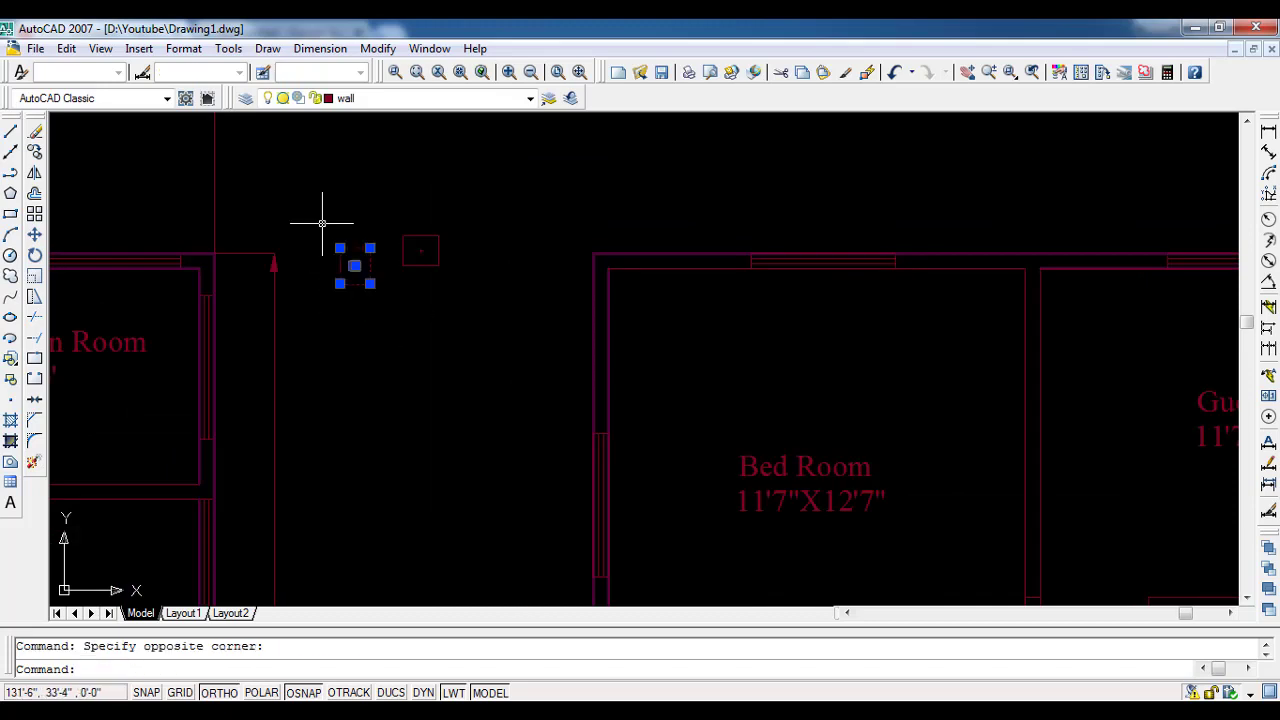
left_click(34, 152)
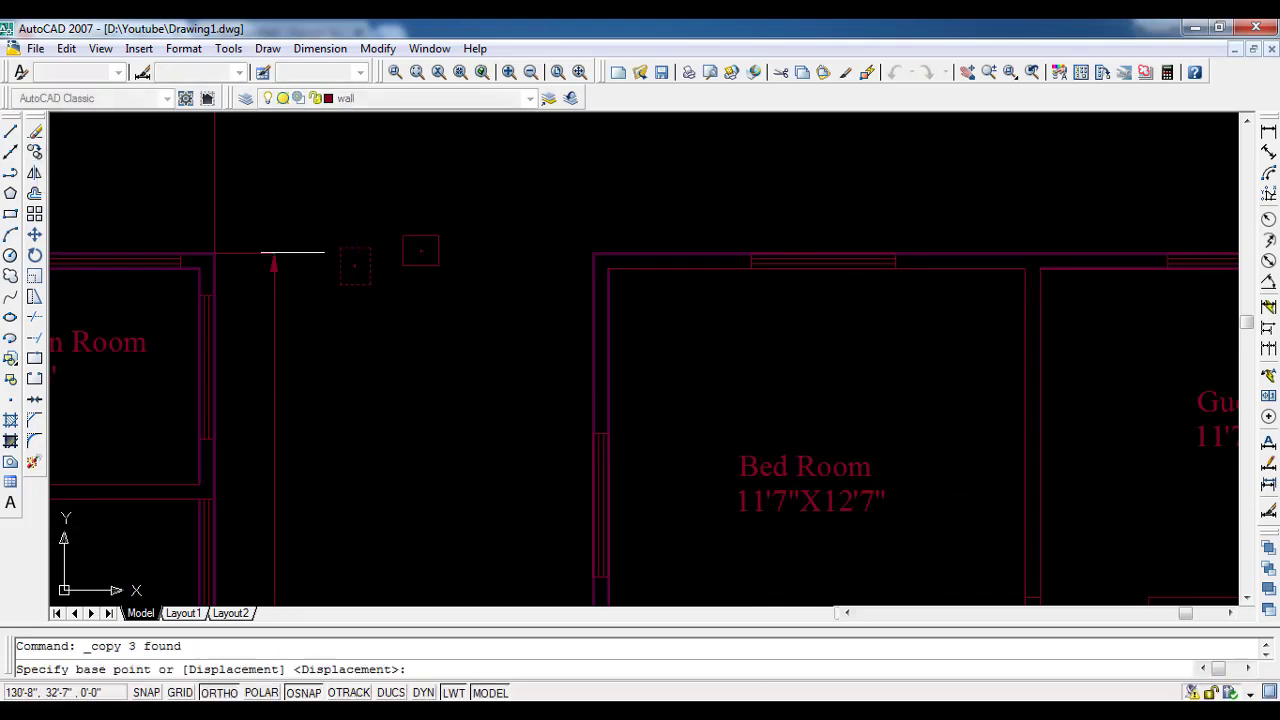
left_click(339, 247)
left_click(593, 252)
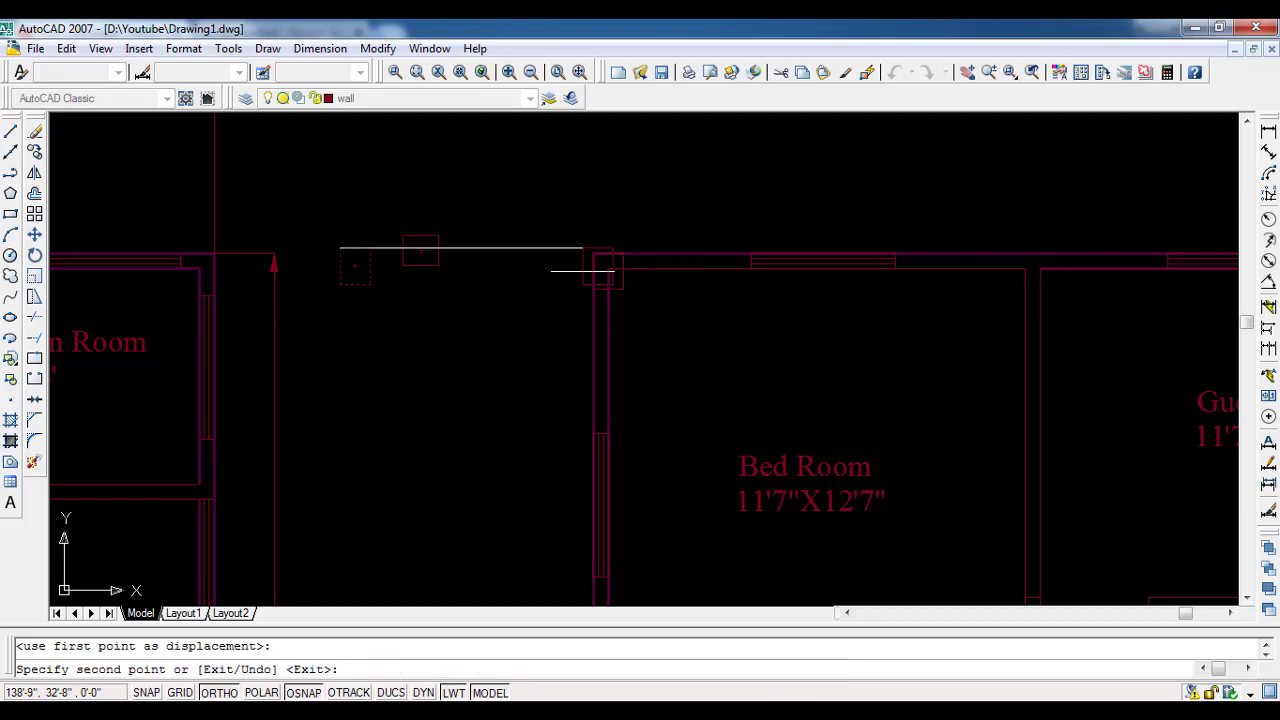
Step: Place more square copies below the Bed Room's lower-left corner and at another wall corner
scroll(435, 393, "down", 3)
middle_click_drag(528, 452, 520, 120)
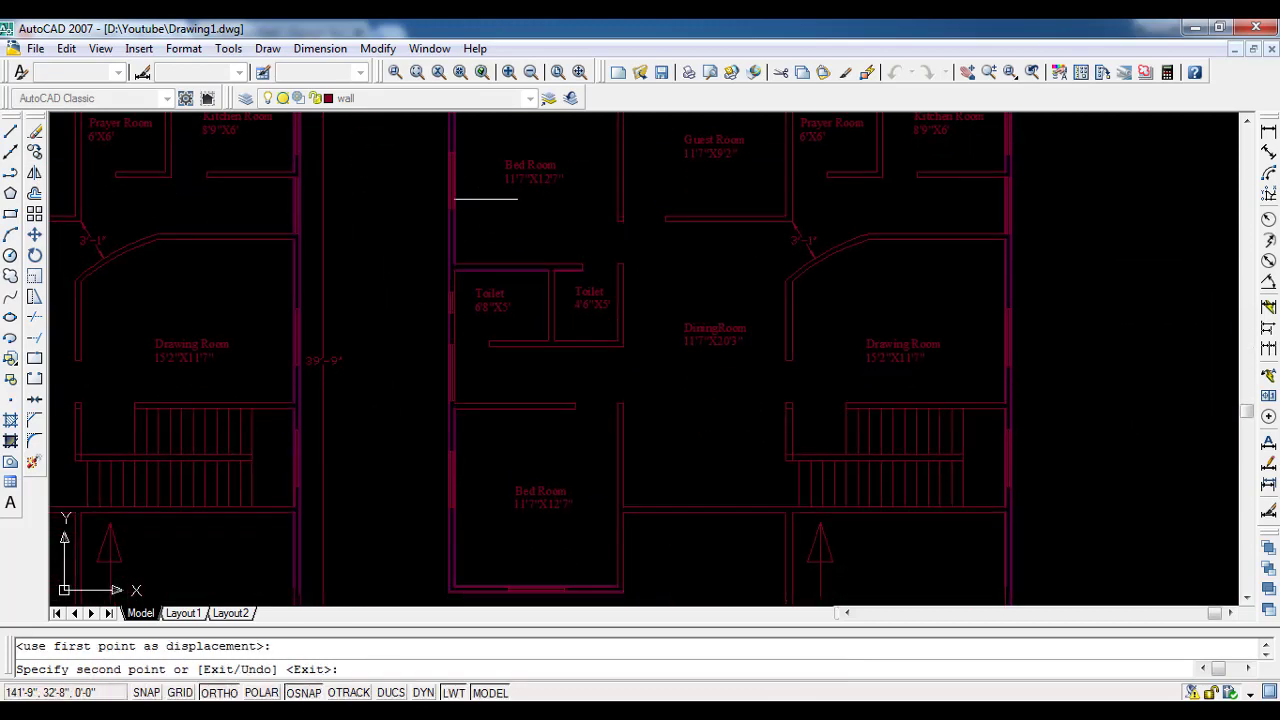
middle_click_drag(480, 550, 441, 422)
scroll(441, 422, "up", 3)
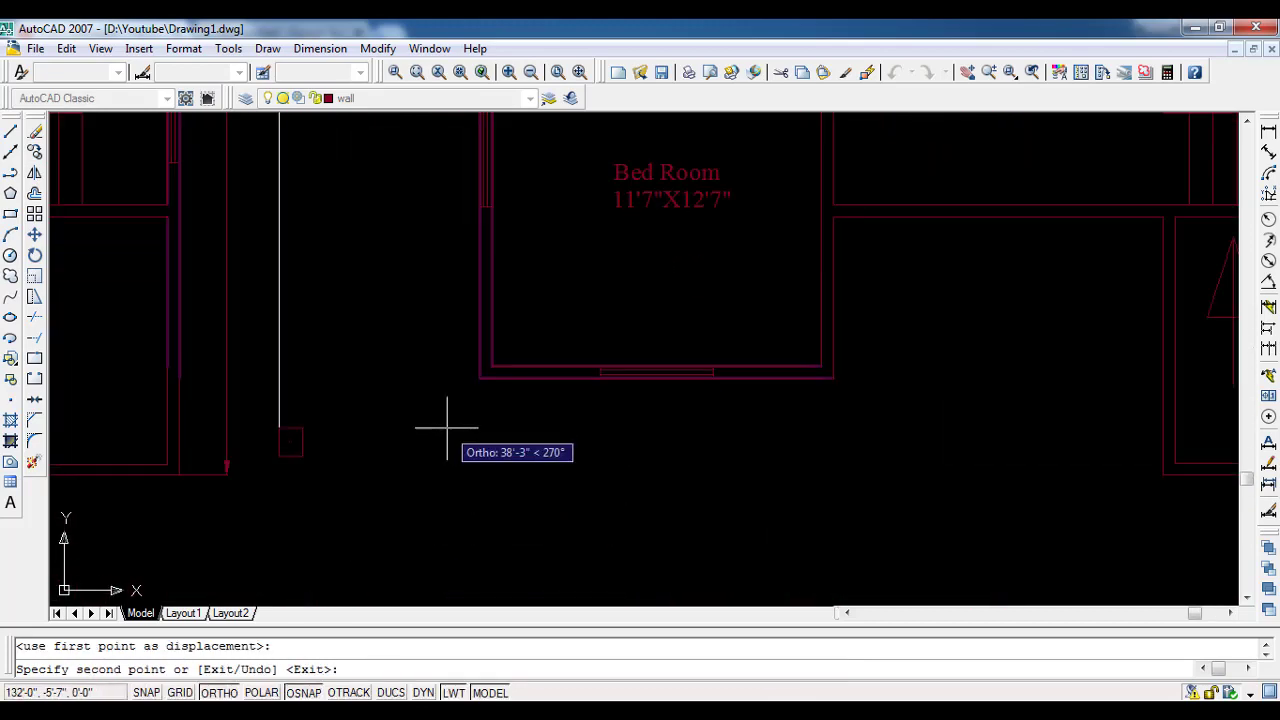
key("F8")
scroll(457, 390, "up", 4)
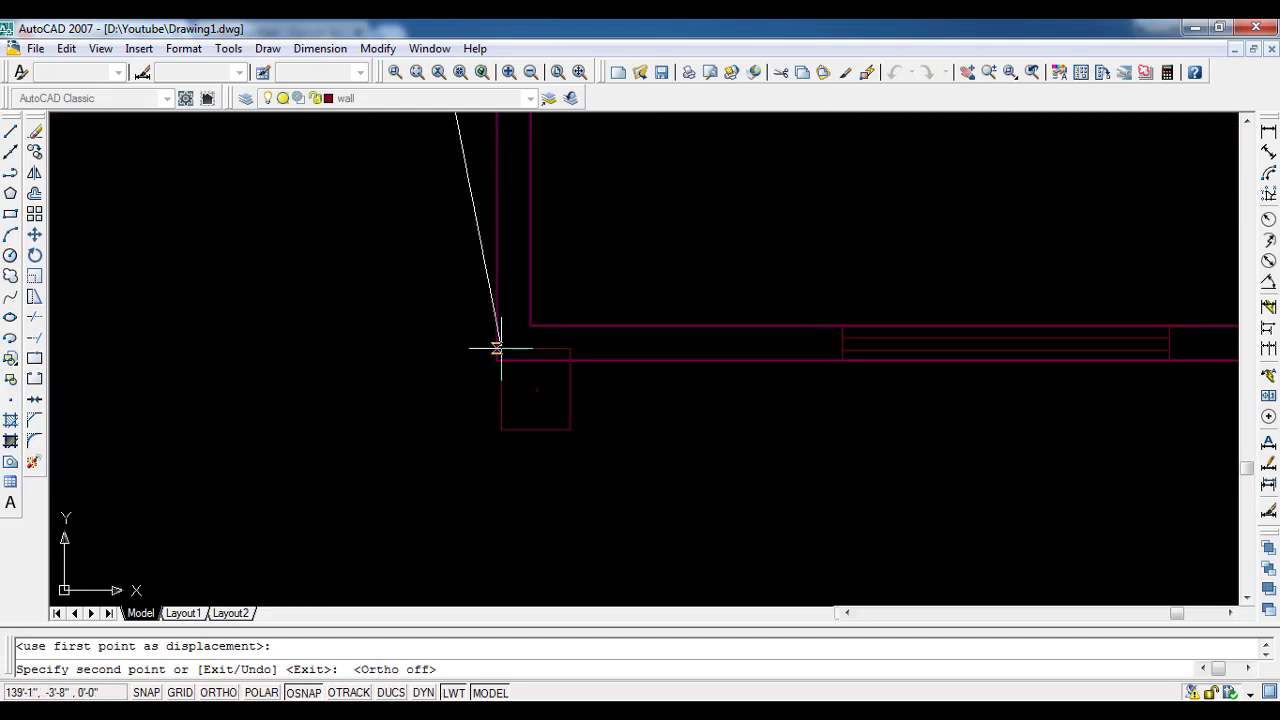
left_click(497, 277)
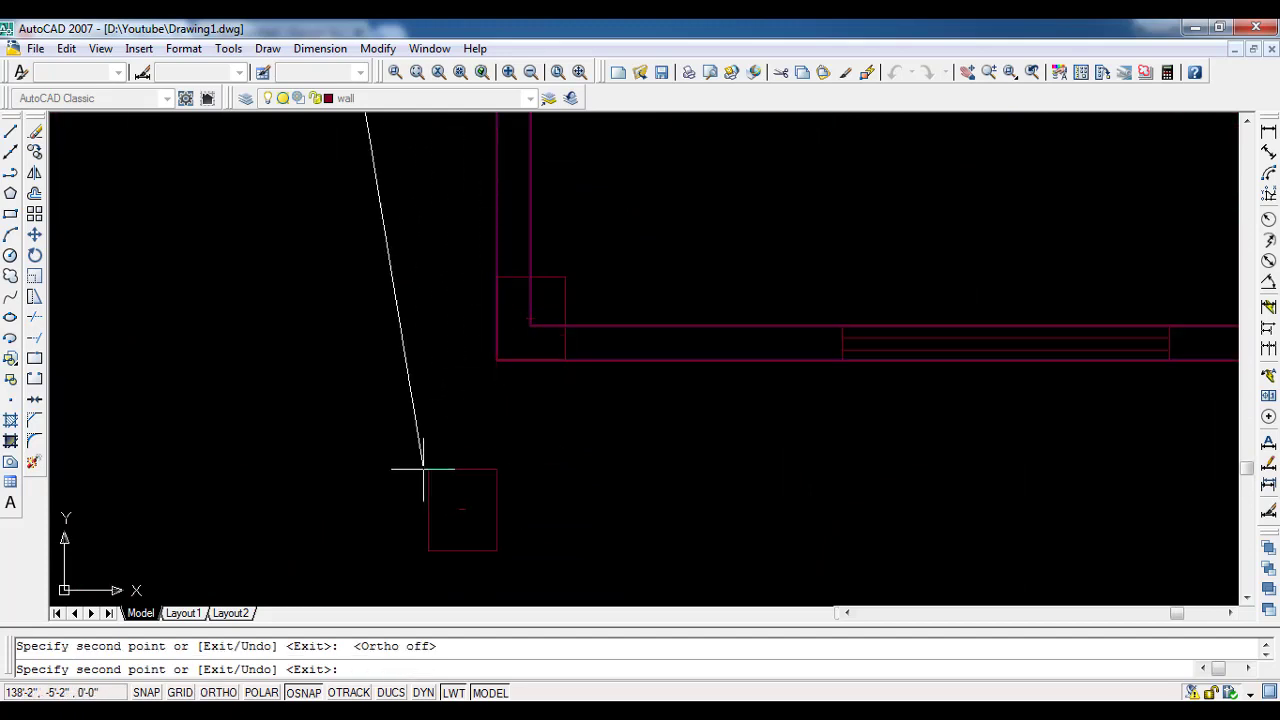
scroll(440, 412, "down", 3)
scroll(442, 414, "down", 2)
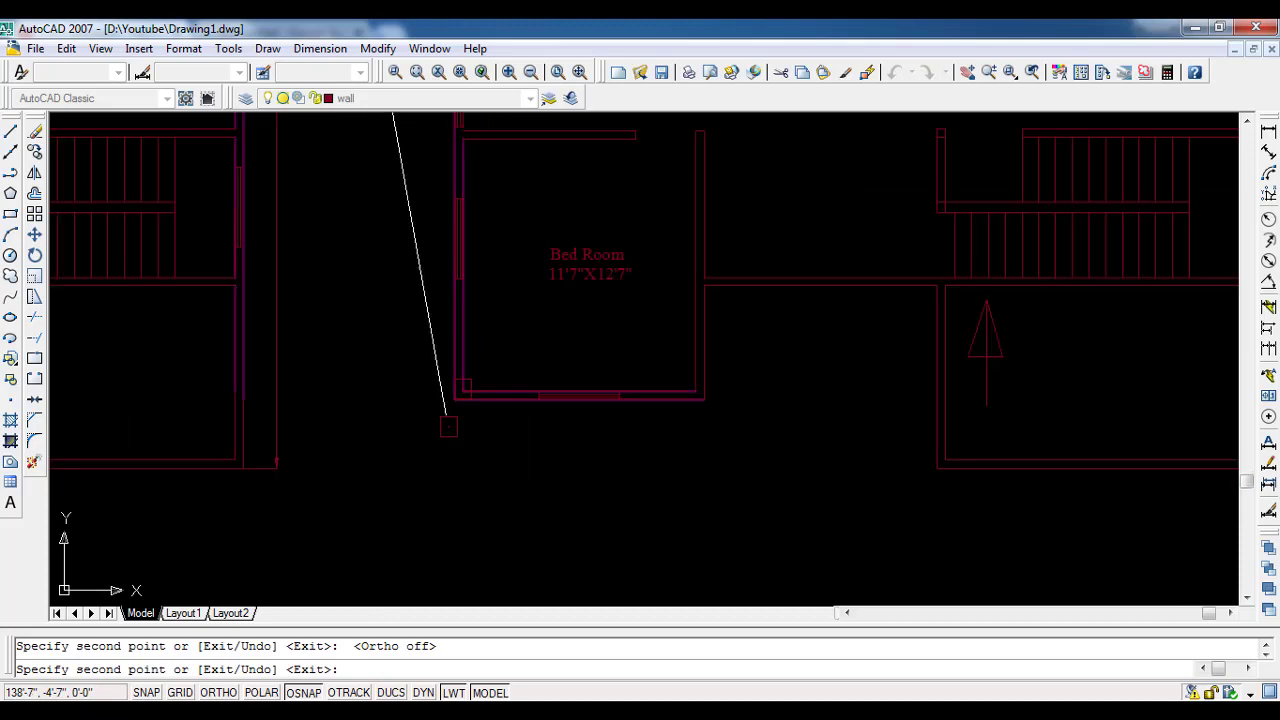
scroll(714, 374, "up", 3)
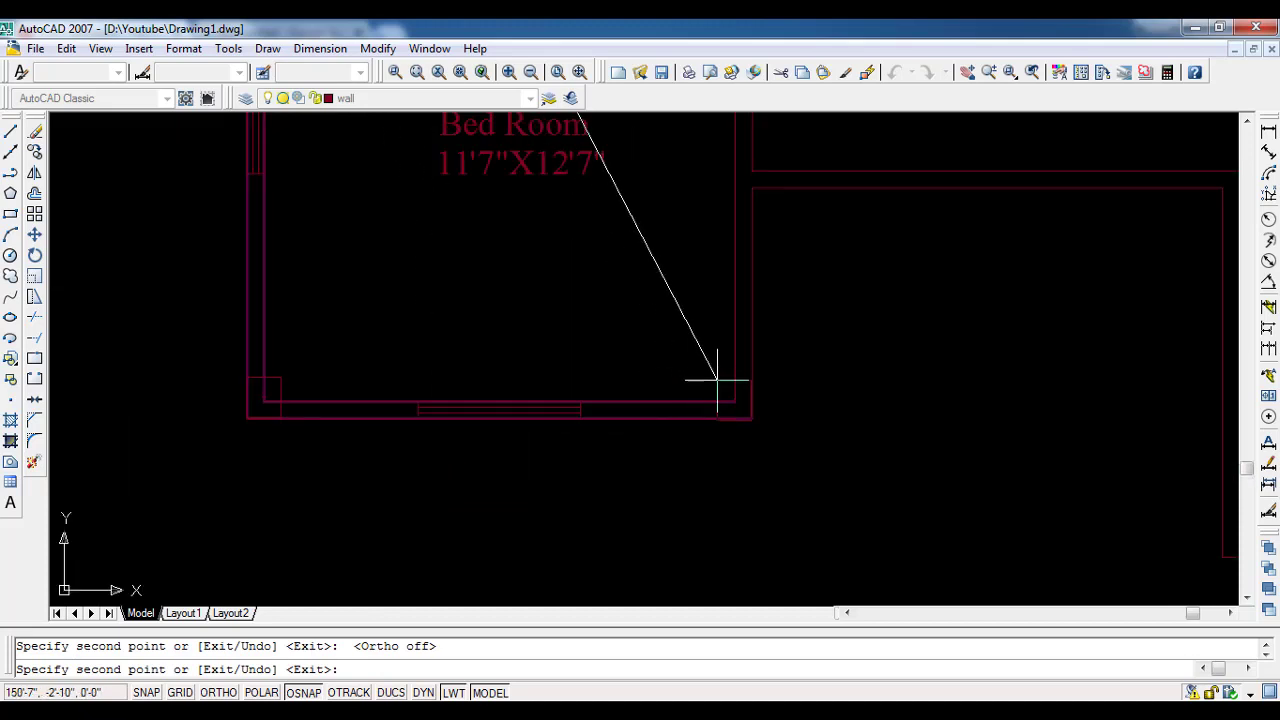
left_click(719, 378)
Step: End the copy command and undo the last copy operation with Ctrl+Z
scroll(588, 427, "down", 2)
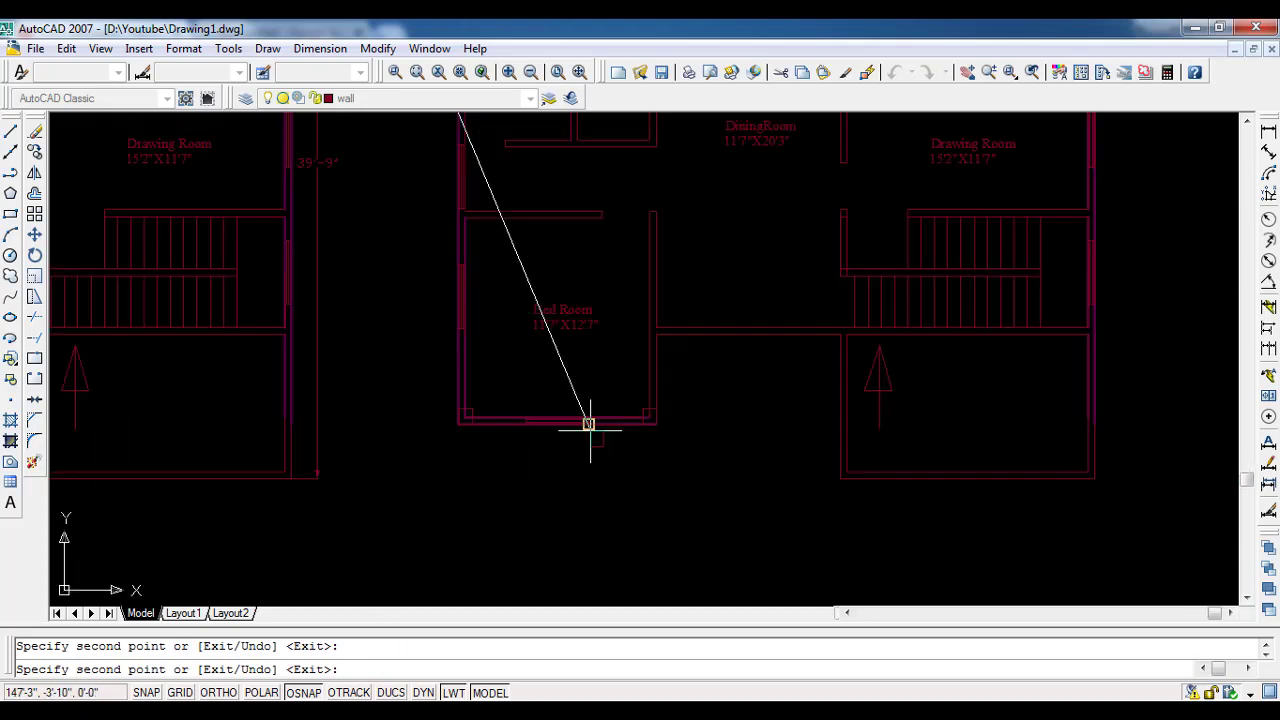
scroll(640, 424, "up", 3)
scroll(720, 390, "up", 2)
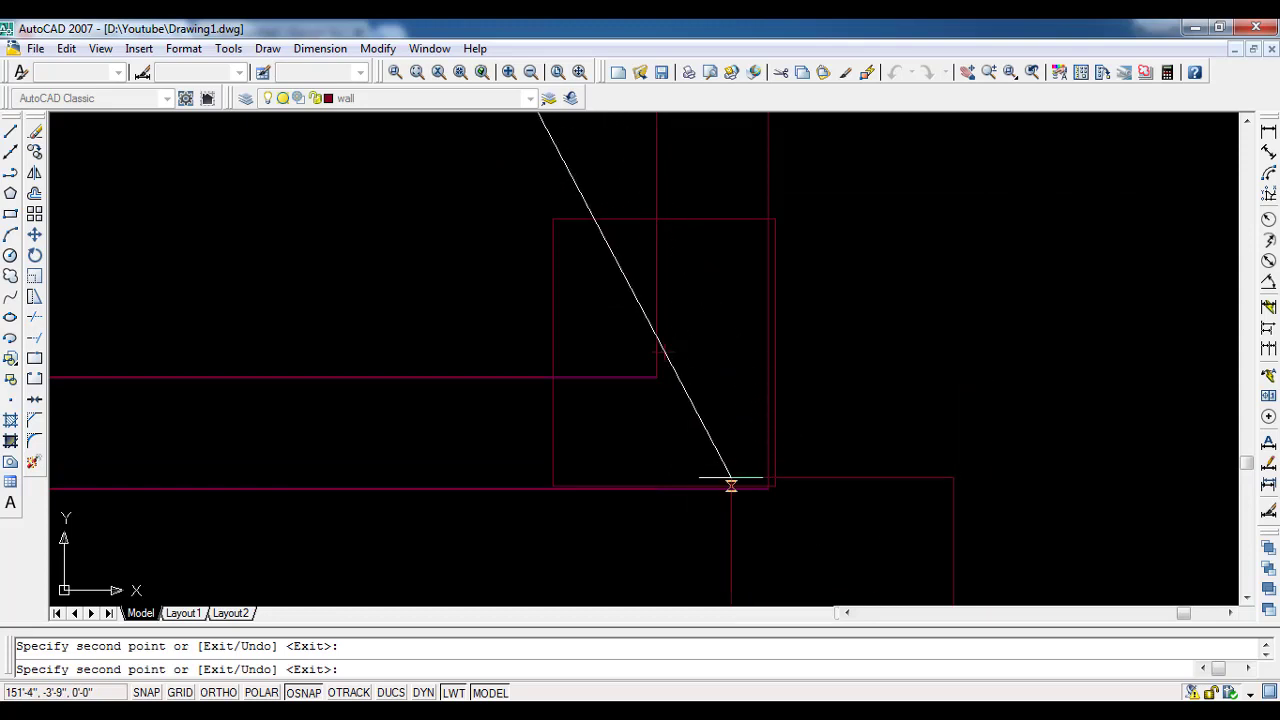
key("Escape")
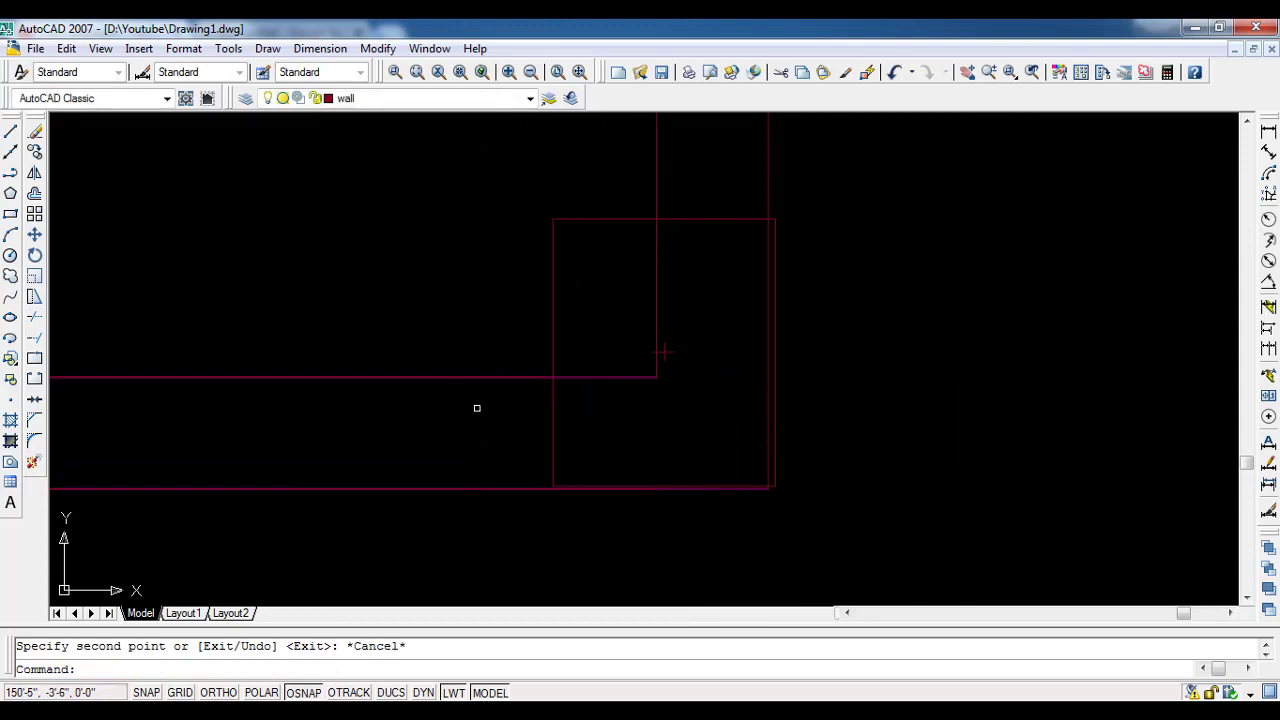
key("ctrl+z")
scroll(629, 371, "down", 3)
Step: Move the small square column onto the column layer so it turns green
scroll(651, 414, "down", 2)
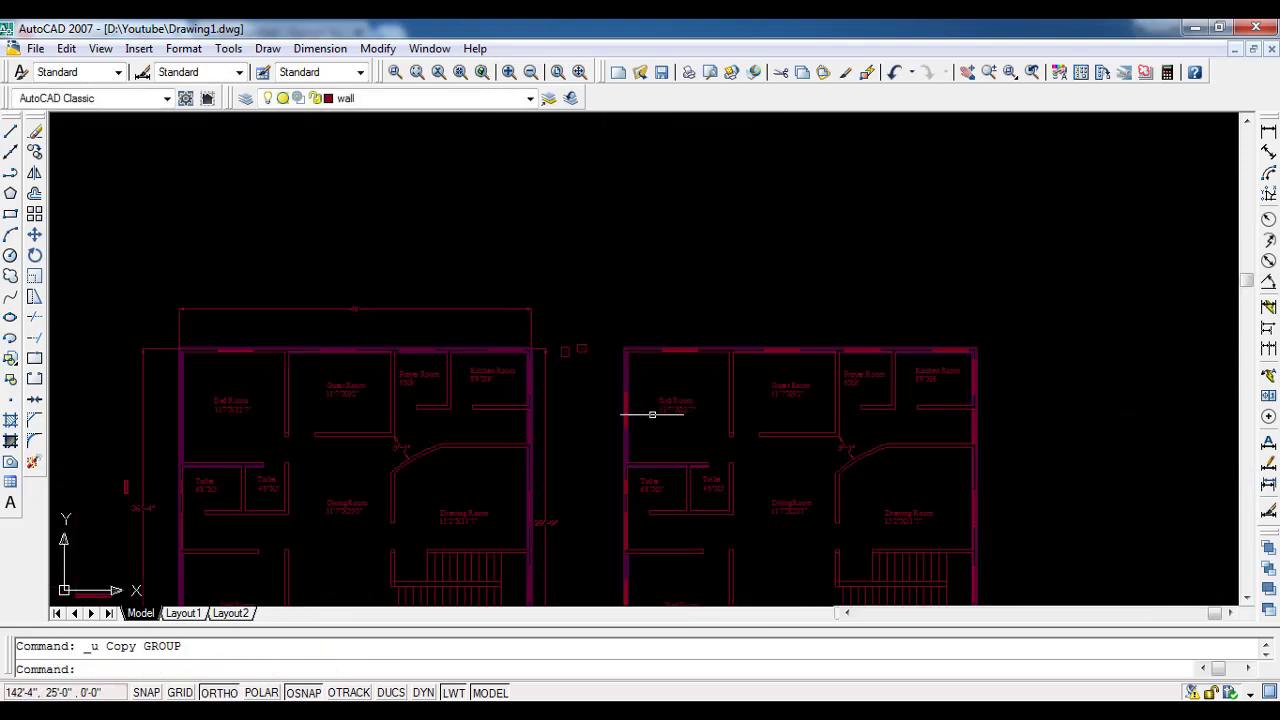
mouse_move(651, 414)
middle_mouse_down()
mouse_move(531, 280)
mouse_move(537, 350)
middle_mouse_up()
scroll(449, 247, "up", 8)
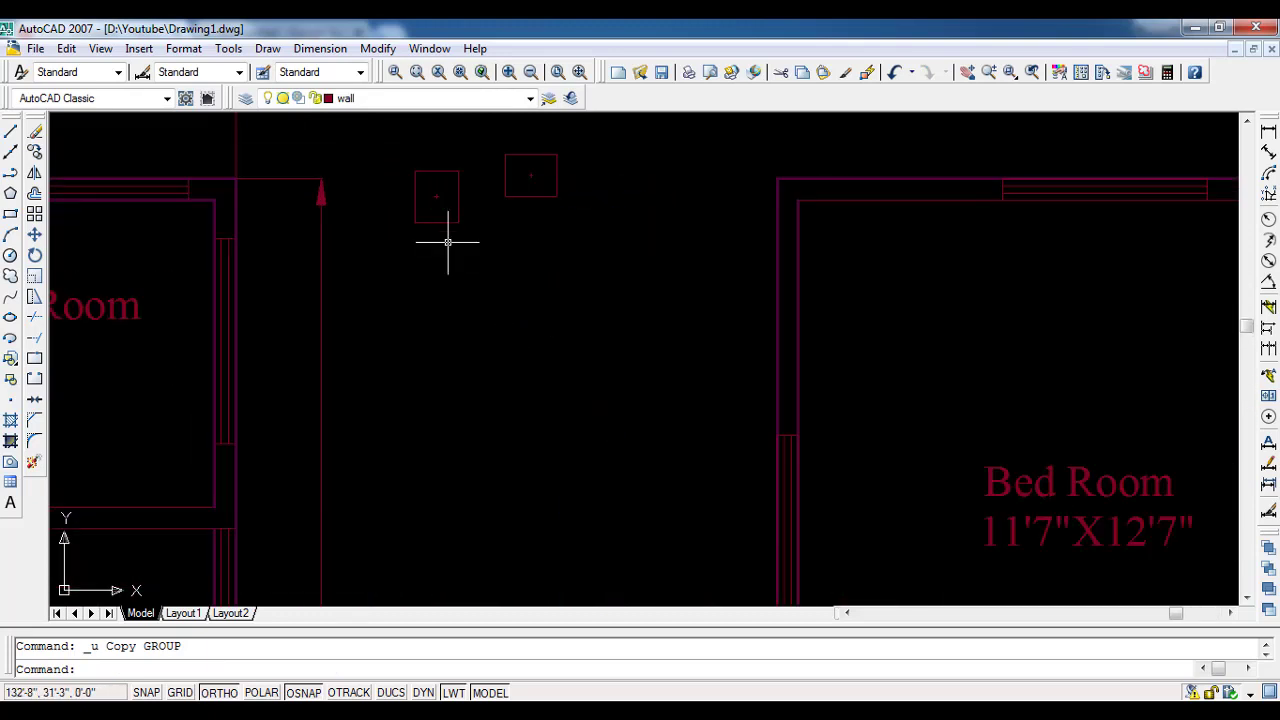
scroll(445, 238, "up", 2)
left_click(479, 233)
left_click(383, 100)
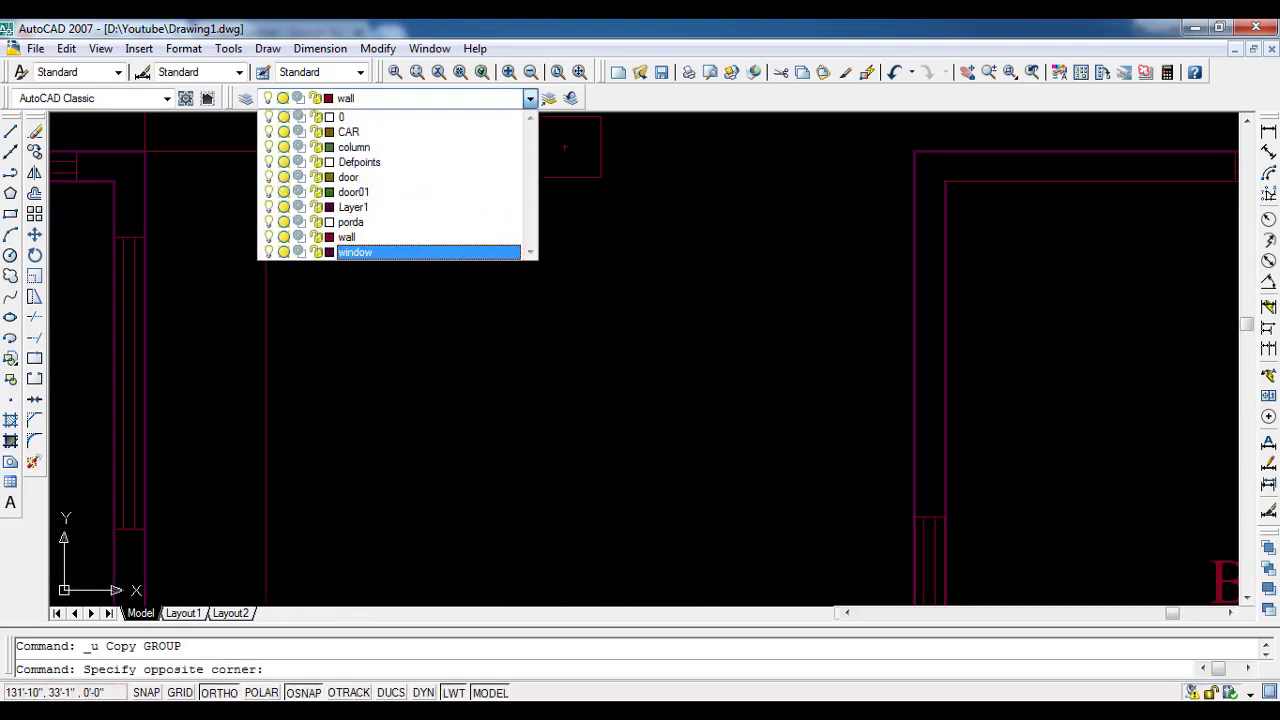
key("Escape")
left_click(474, 274)
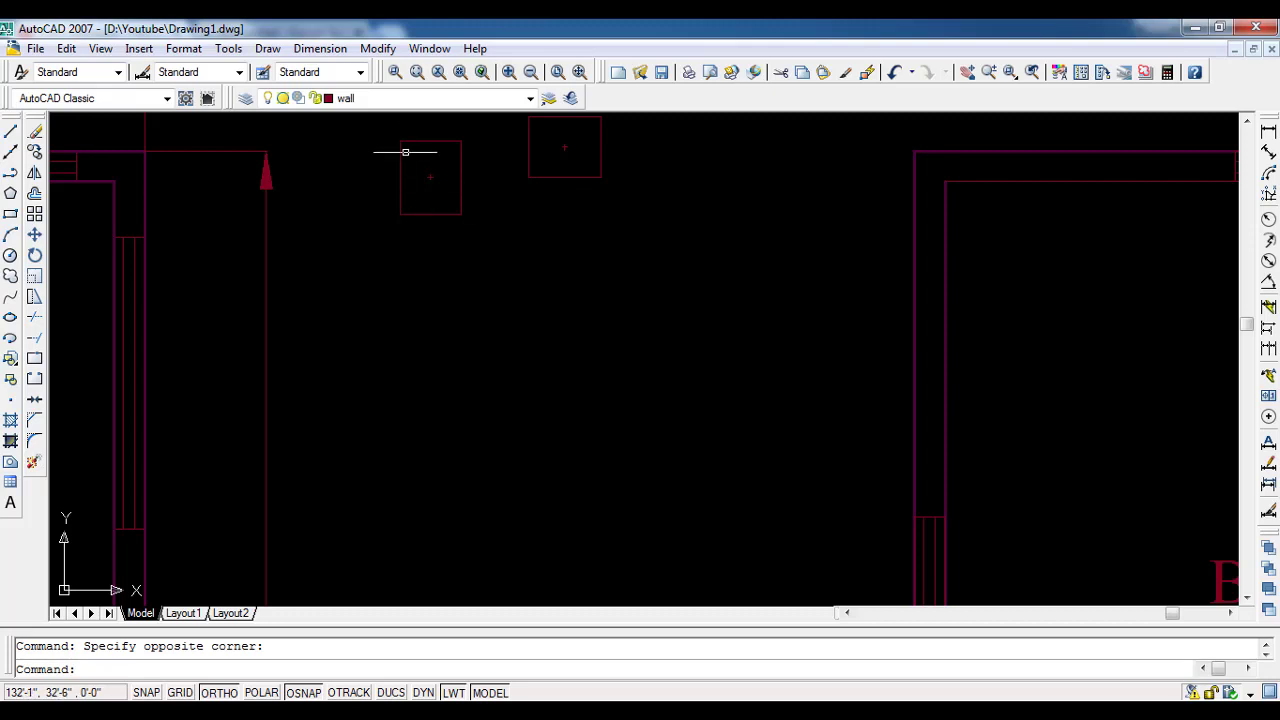
left_click(374, 122)
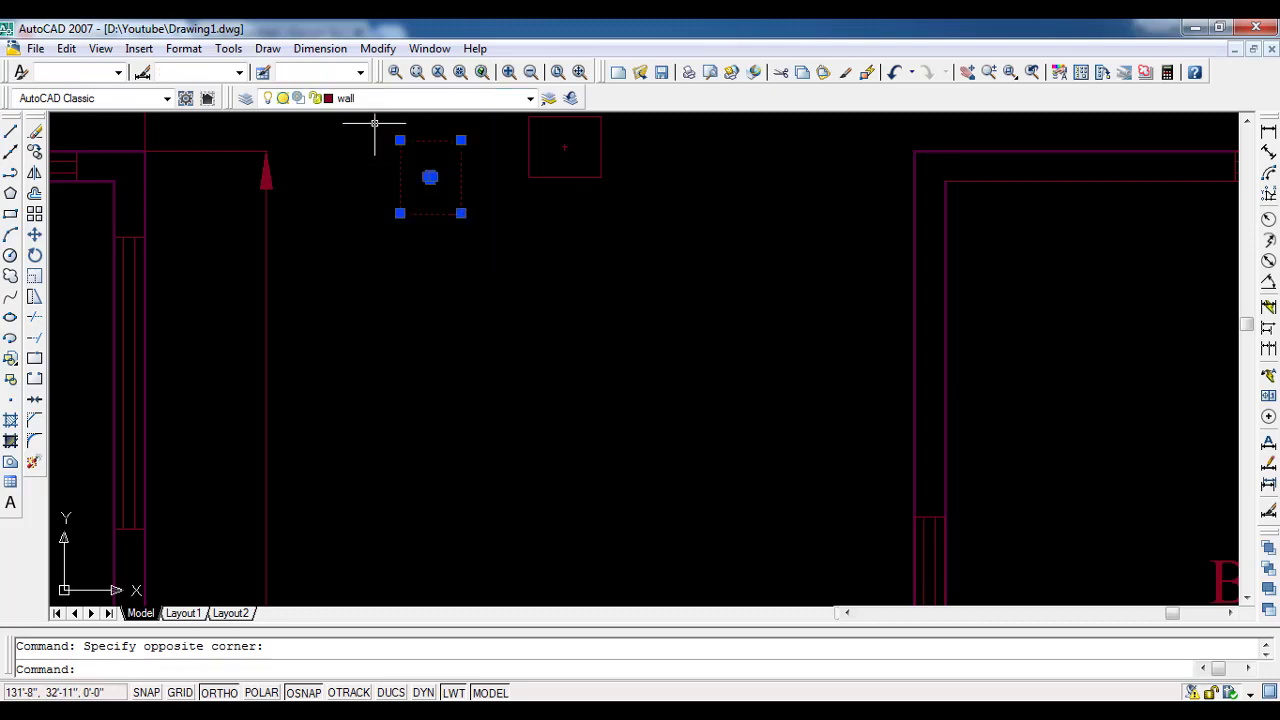
left_click(530, 99)
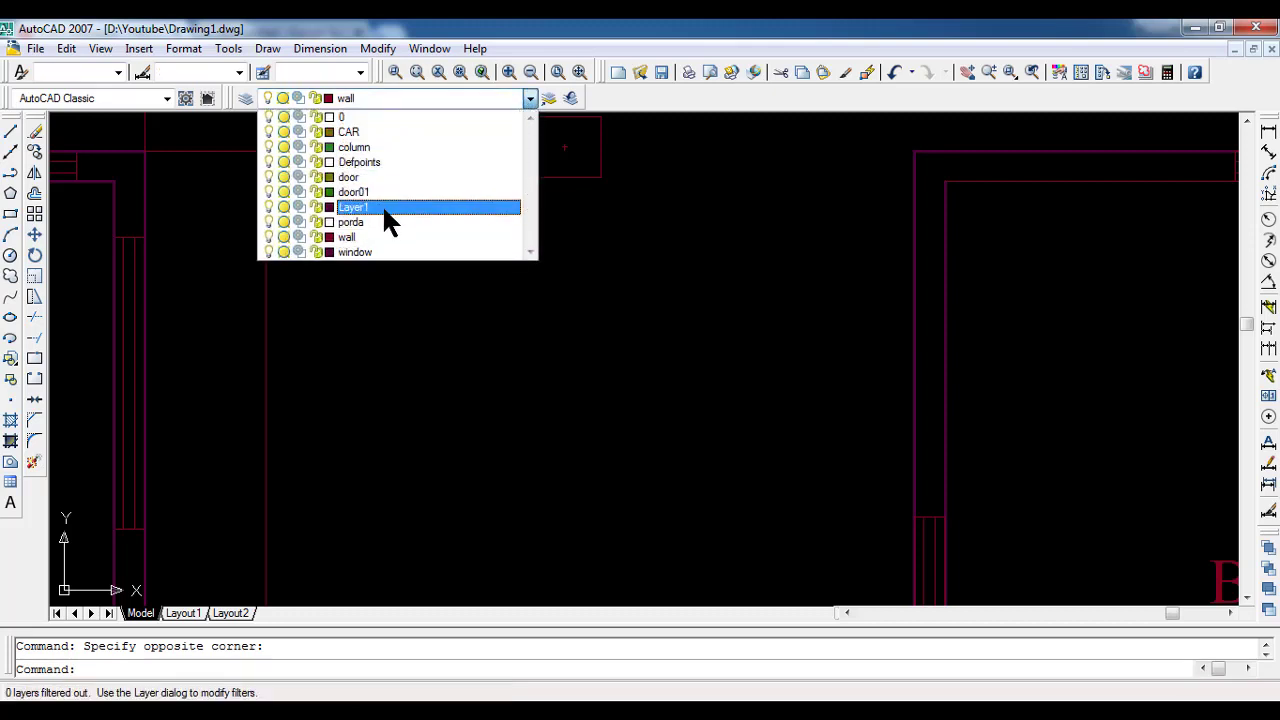
left_click(361, 147)
key("Escape")
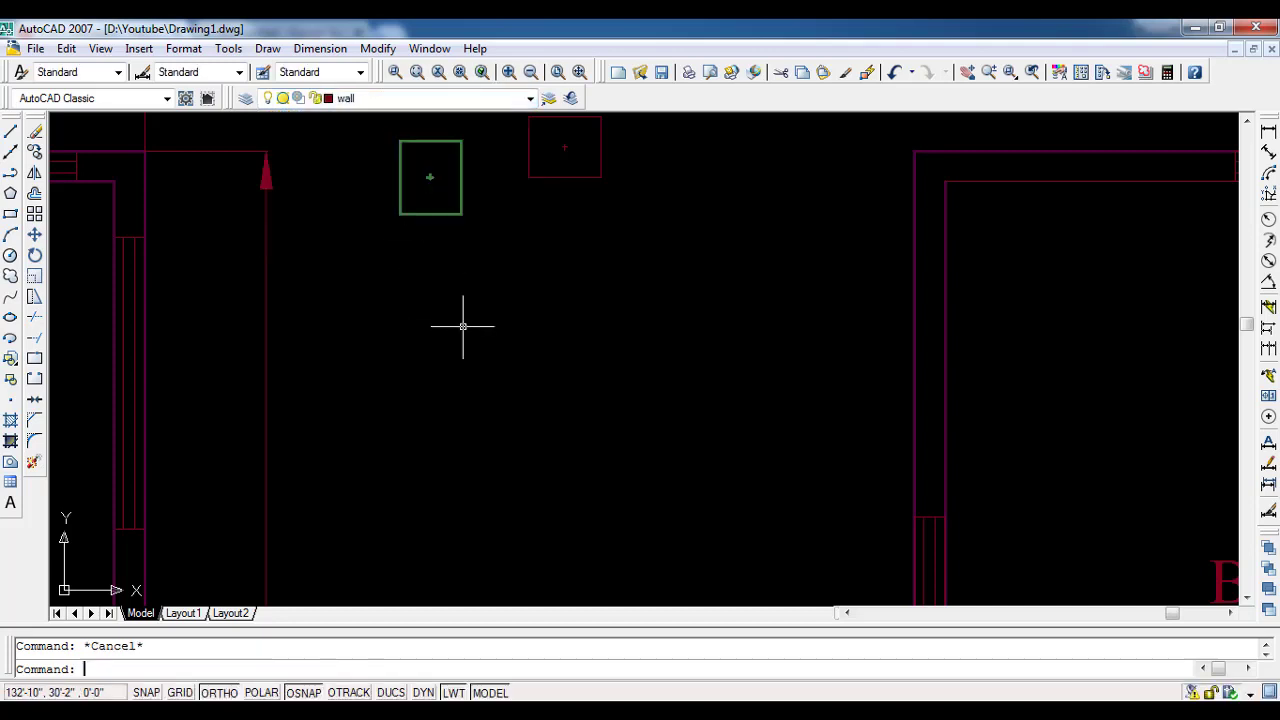
Step: Grip-stretch the vertical centre-mark line's bottom end downward
scroll(460, 325, "up", 2)
scroll(459, 324, "up", 2)
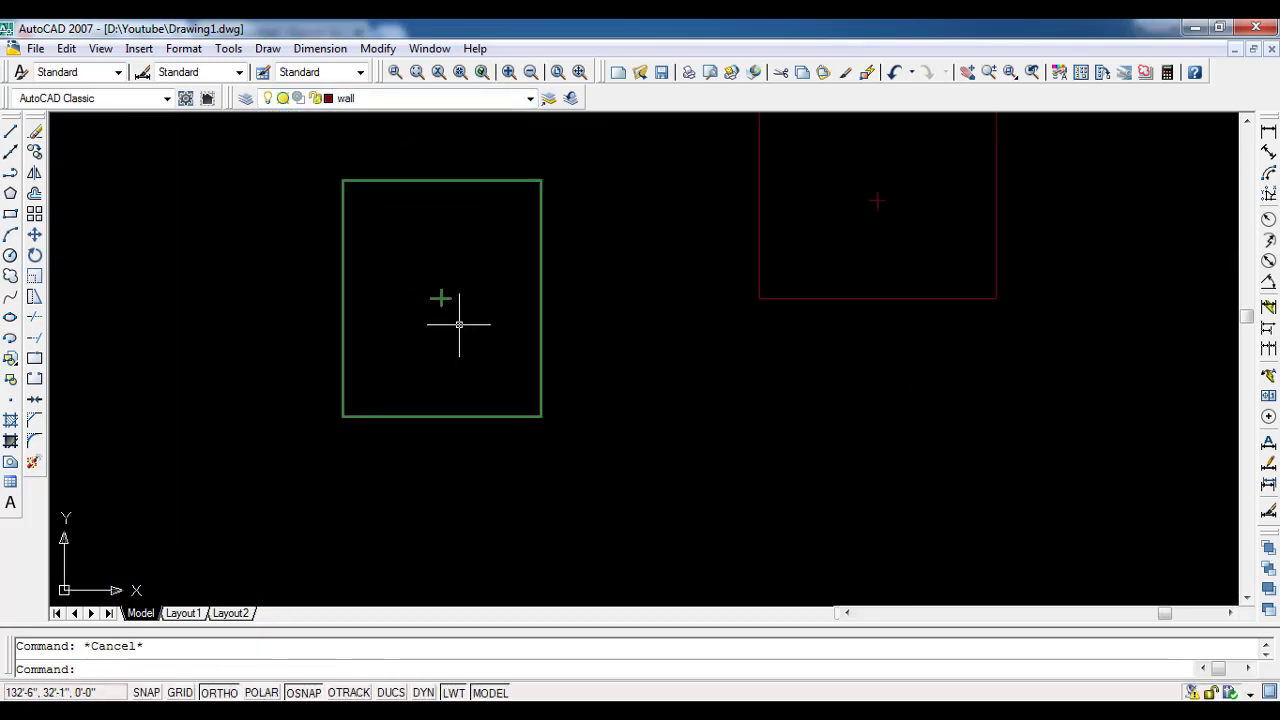
scroll(440, 323, "up", 4)
left_click(448, 249)
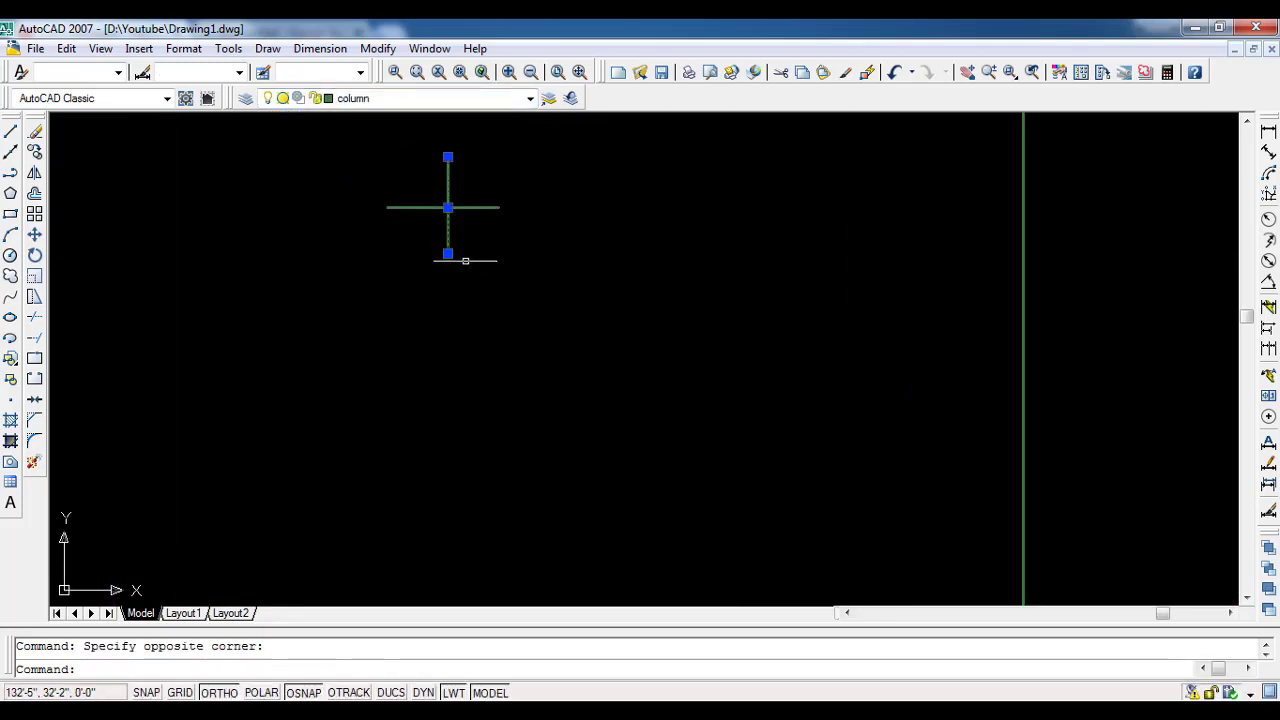
left_click(448, 254)
left_click(445, 270)
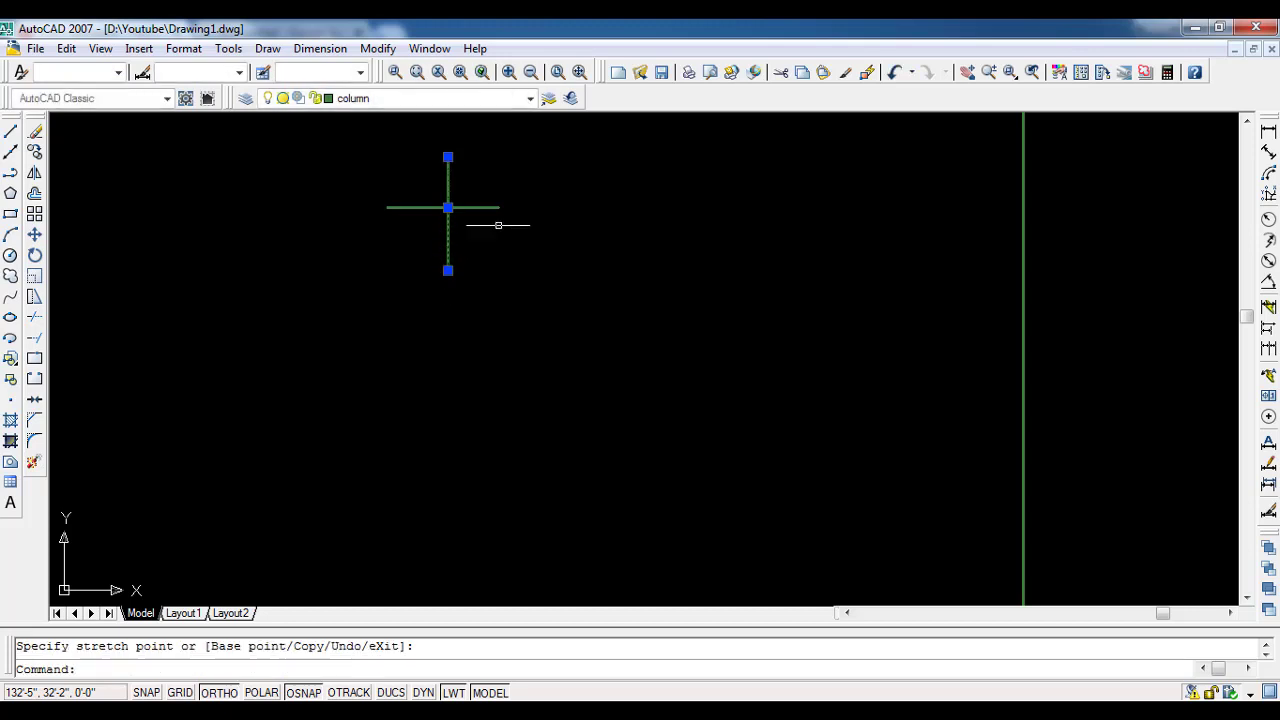
Step: Grip-stretch the horizontal centre-mark line's right end to a new position
left_click(500, 222)
left_click(482, 187)
left_click(498, 207)
left_click(508, 238)
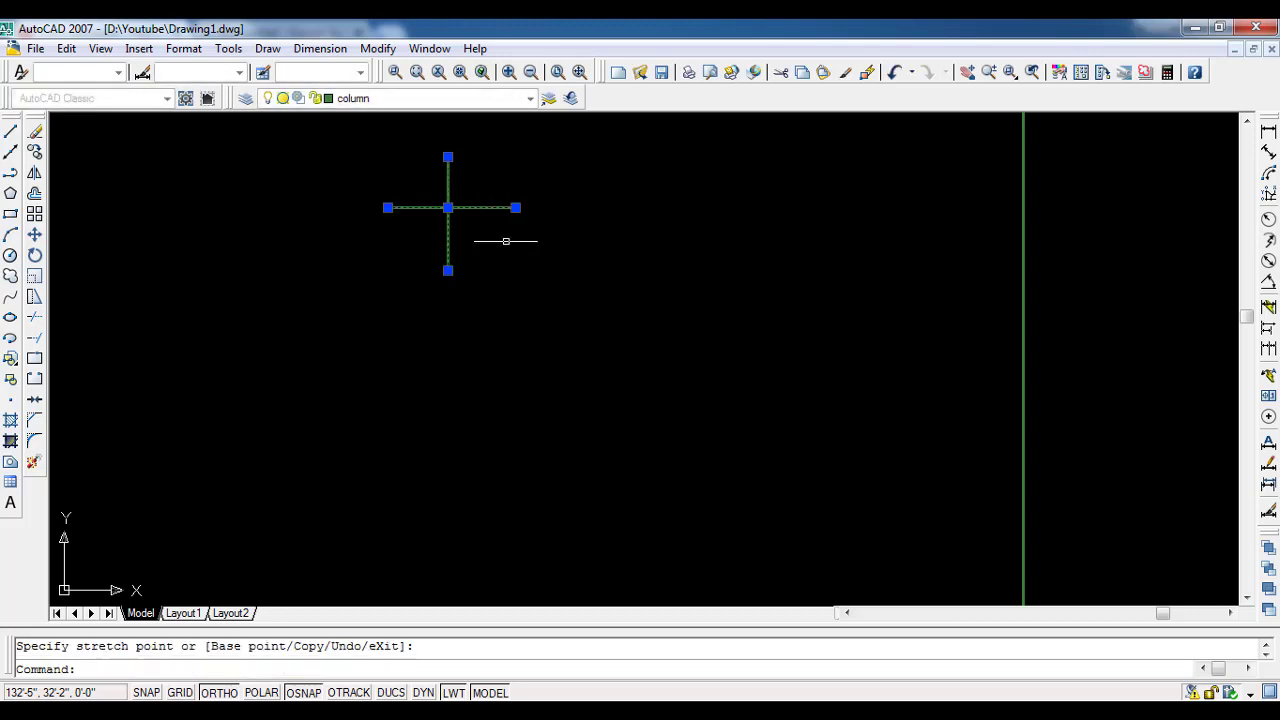
key("Escape")
scroll(471, 323, "down", 3)
scroll(480, 330, "down", 3)
scroll(537, 427, "down", 3)
middle_click_drag(455, 430, 371, 423)
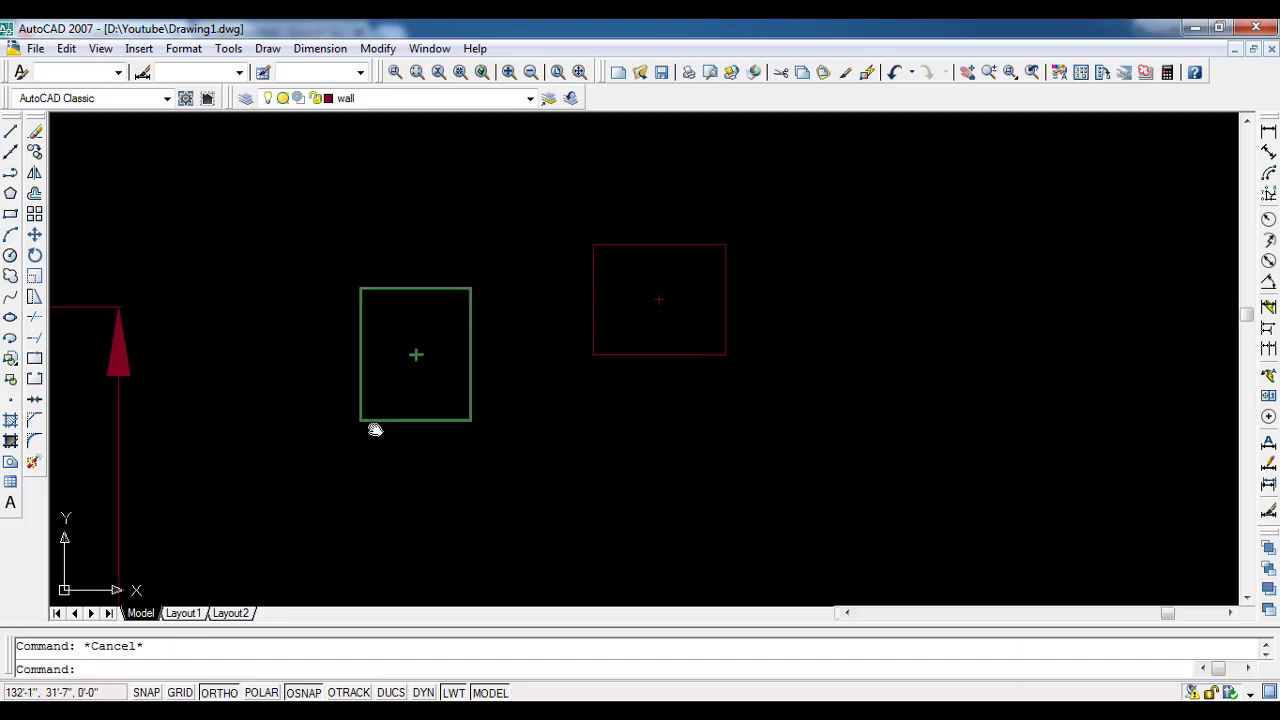
Step: Copy the green column to the right plan's top-left corner
left_click(510, 438)
left_click(358, 259)
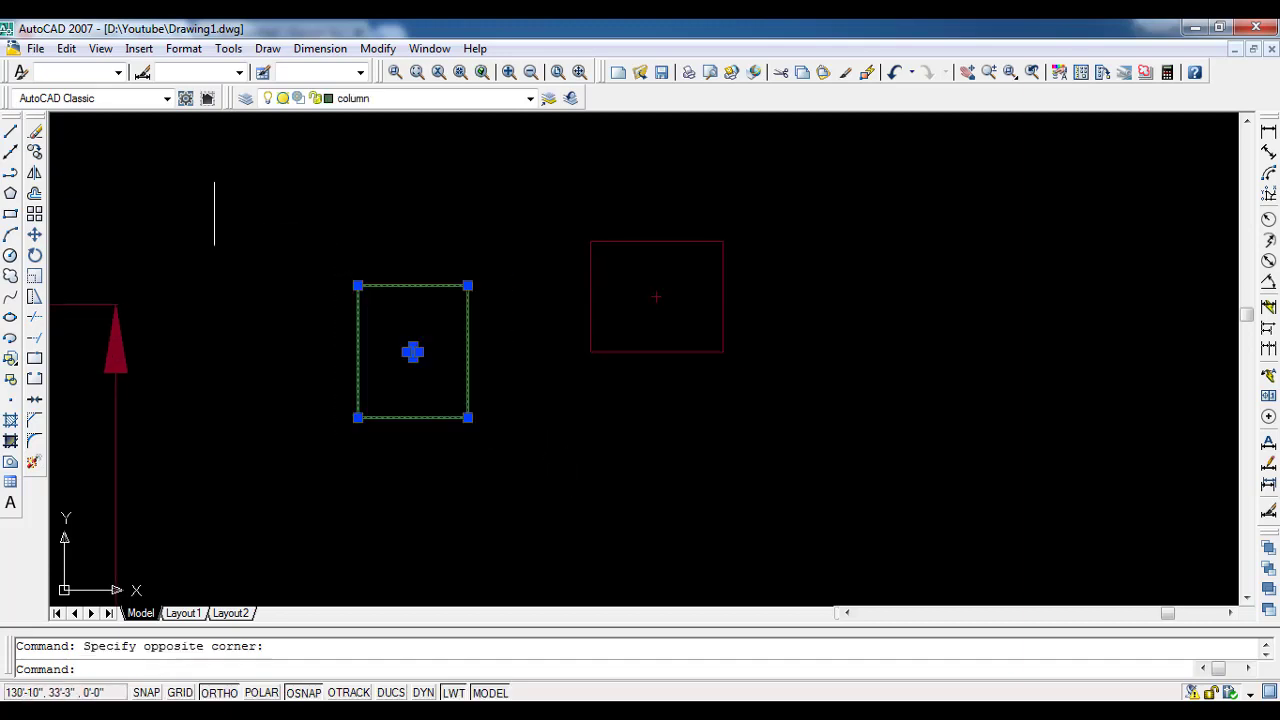
left_click(34, 151)
left_click(358, 285)
scroll(414, 351, "down", 3)
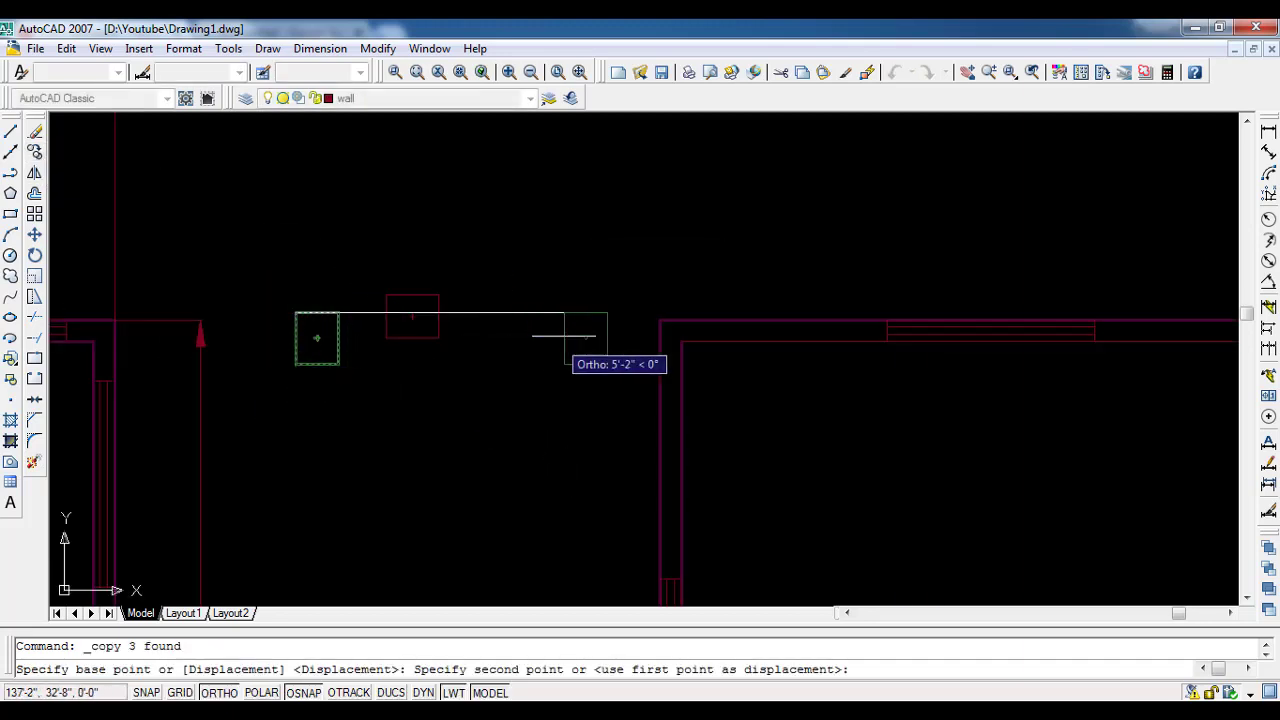
left_click(659, 320)
key("Escape")
Step: Copy a column to the Bed Room's lower-left corner
scroll(457, 406, "down", 4)
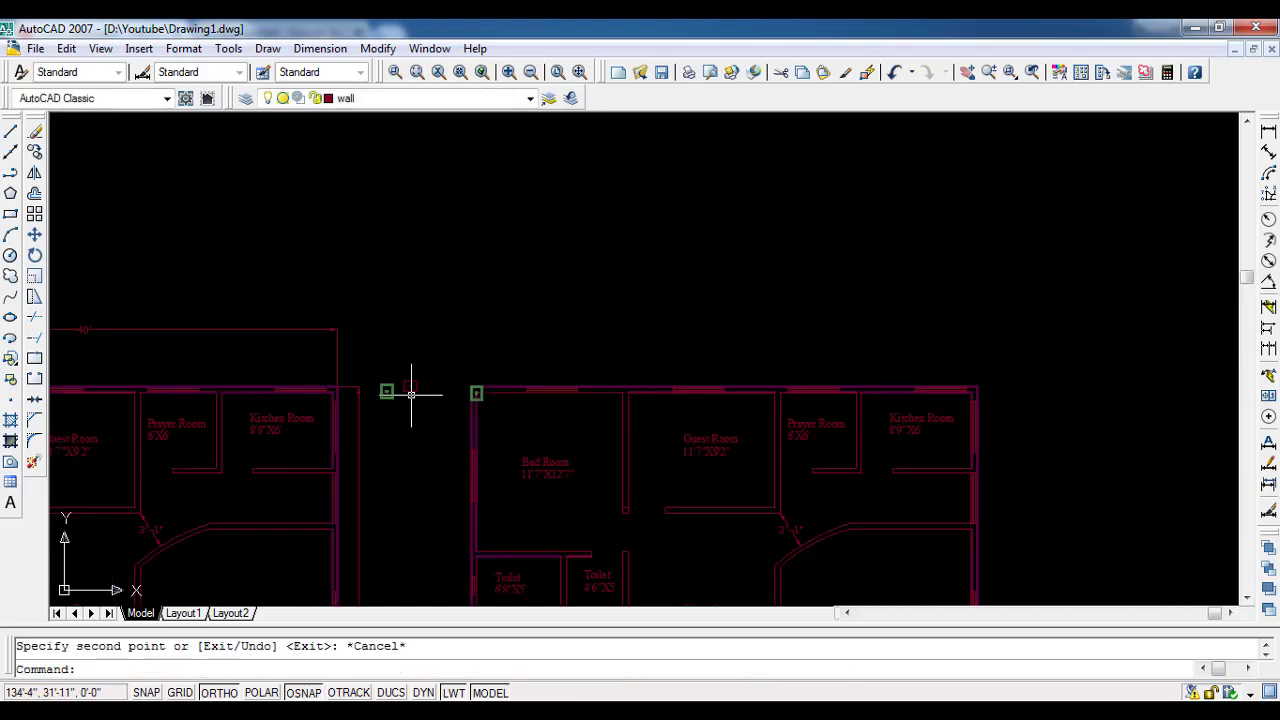
mouse_move(414, 400)
middle_mouse_down()
mouse_move(480, 268)
mouse_move(477, 225)
middle_mouse_up()
scroll(477, 225, "up", 5)
left_click(503, 194)
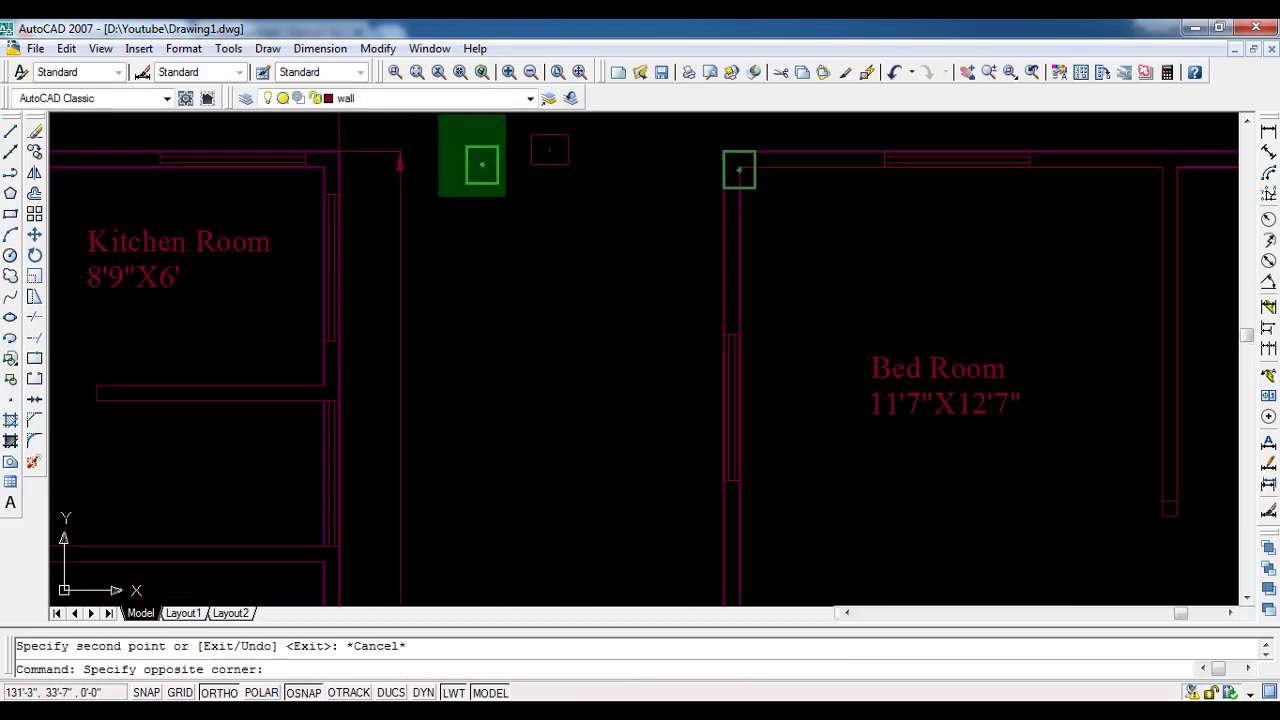
left_click(437, 134)
left_click(35, 151)
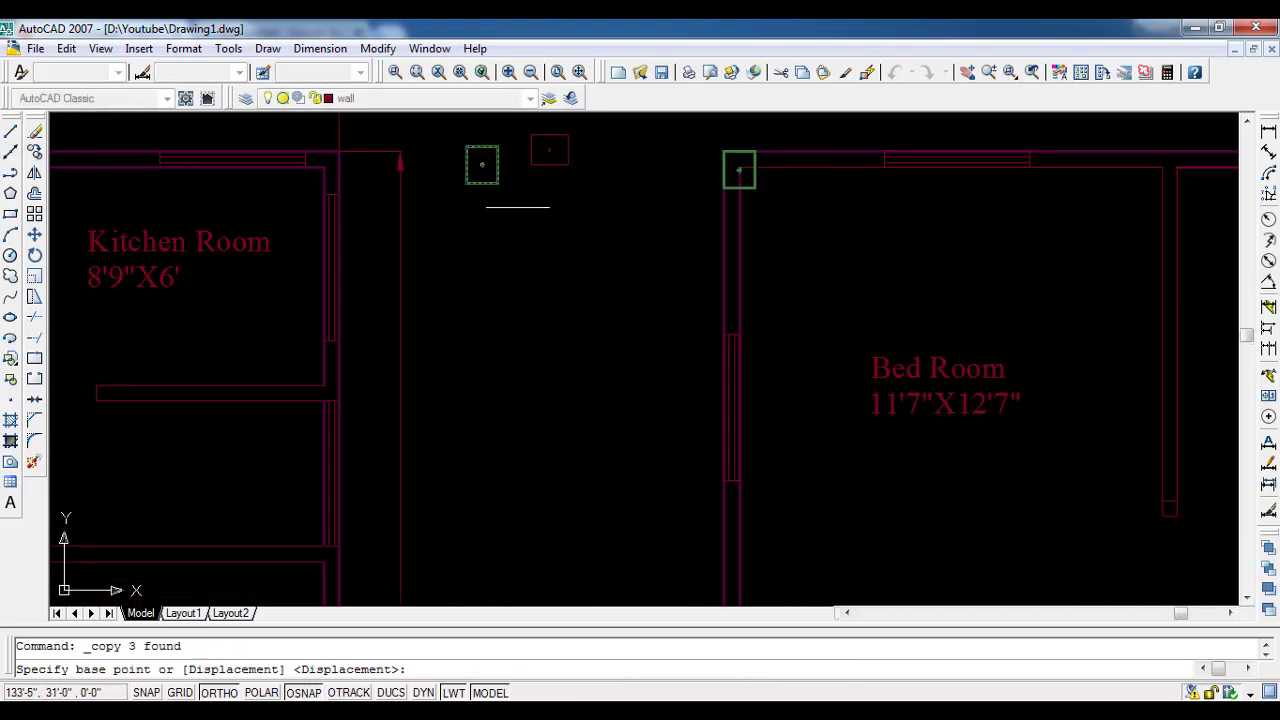
left_click(466, 182)
scroll(471, 186, "down", 4)
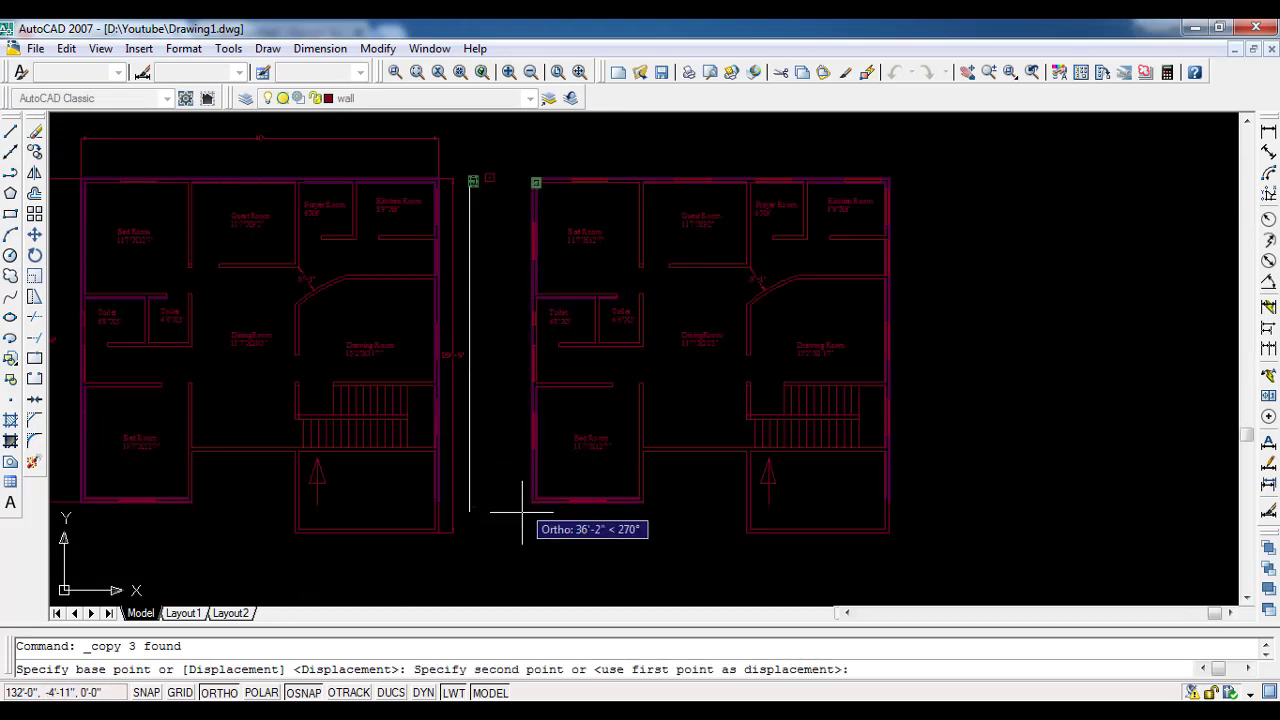
scroll(520, 523, "up", 4)
left_click(500, 412)
scroll(514, 480, "down", 2)
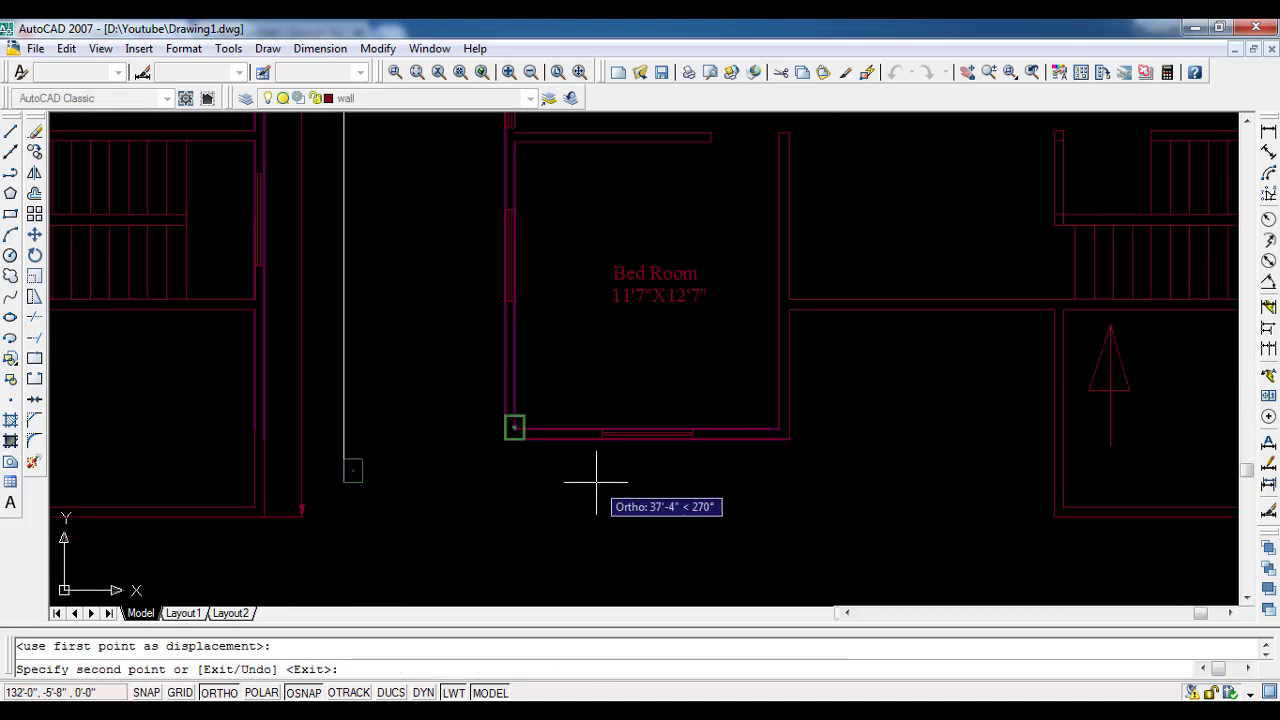
key("Escape")
Step: Select the column near the top wall for copying, using its corner as base point
scroll(490, 432, "up", 2)
scroll(471, 408, "down", 4)
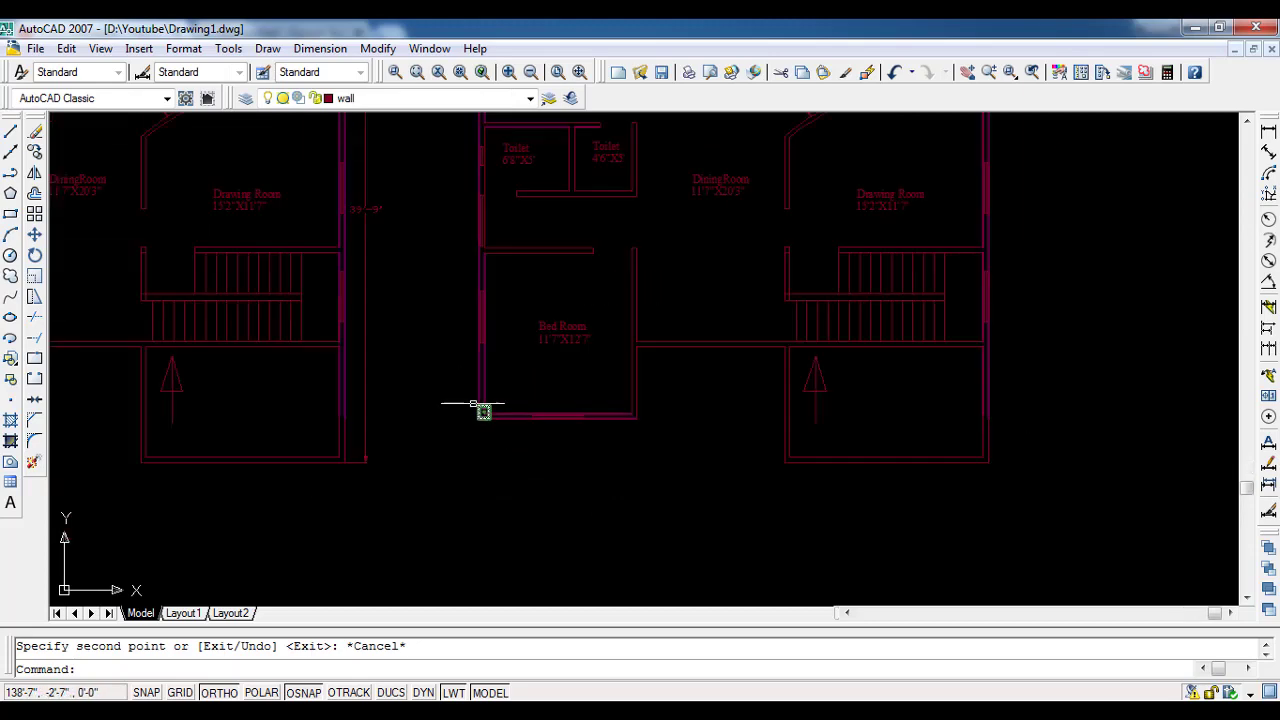
middle_click_drag(471, 408, 445, 527)
scroll(420, 160, "up", 5)
scroll(420, 160, "up", 3)
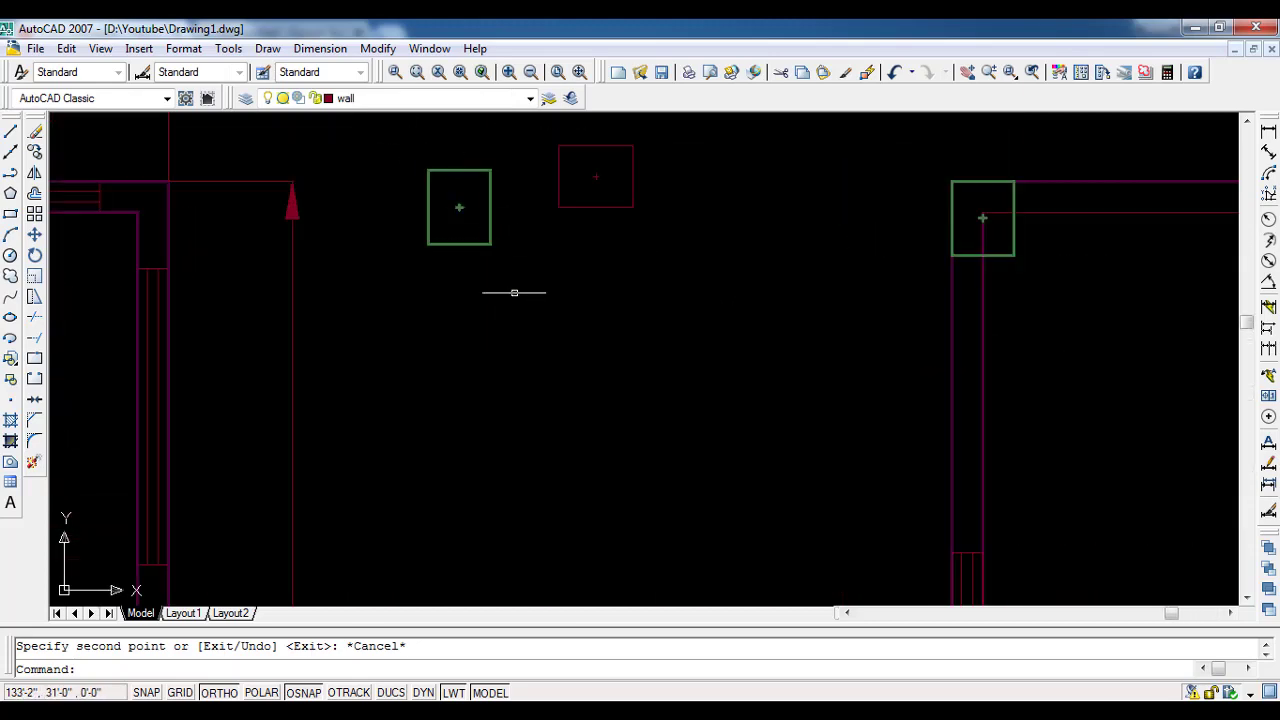
left_click(508, 289)
left_click(400, 142)
left_click(36, 151)
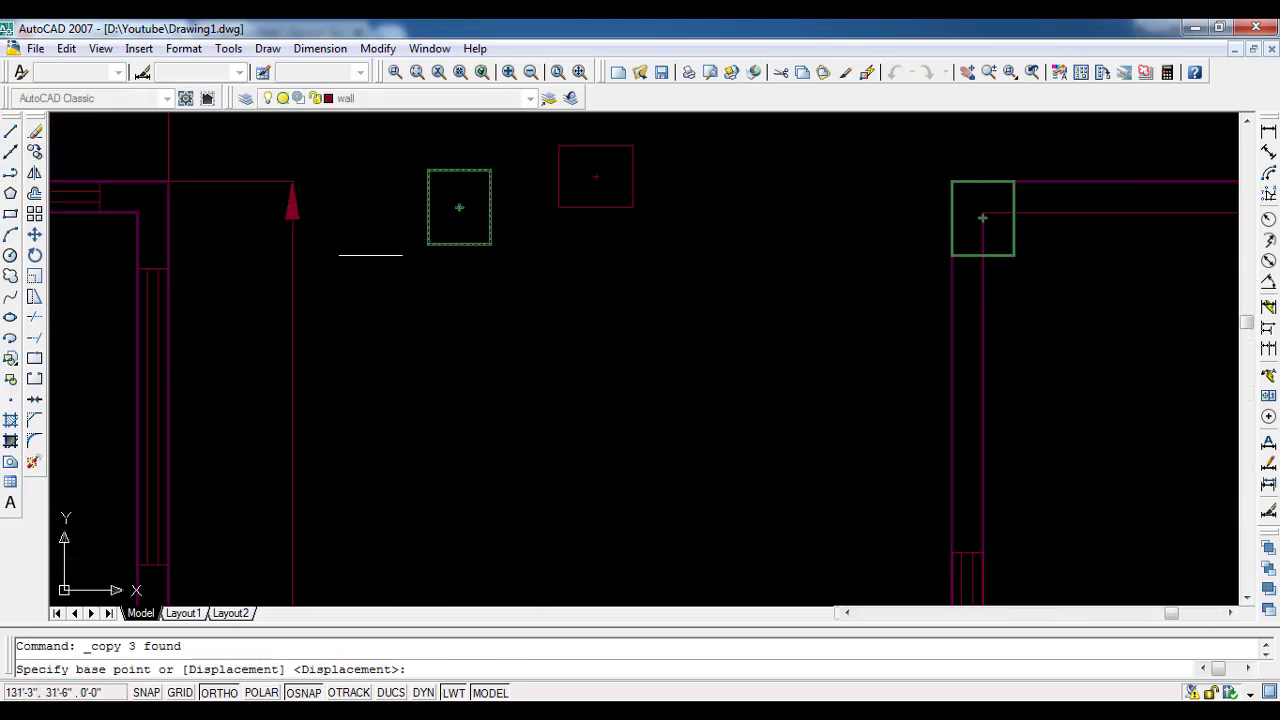
left_click(490, 244)
Step: Place copies at the Bed Room's lower-right corner and below the Bed Room, with Ortho off
scroll(450, 240, "down", 3)
scroll(414, 249, "down", 3)
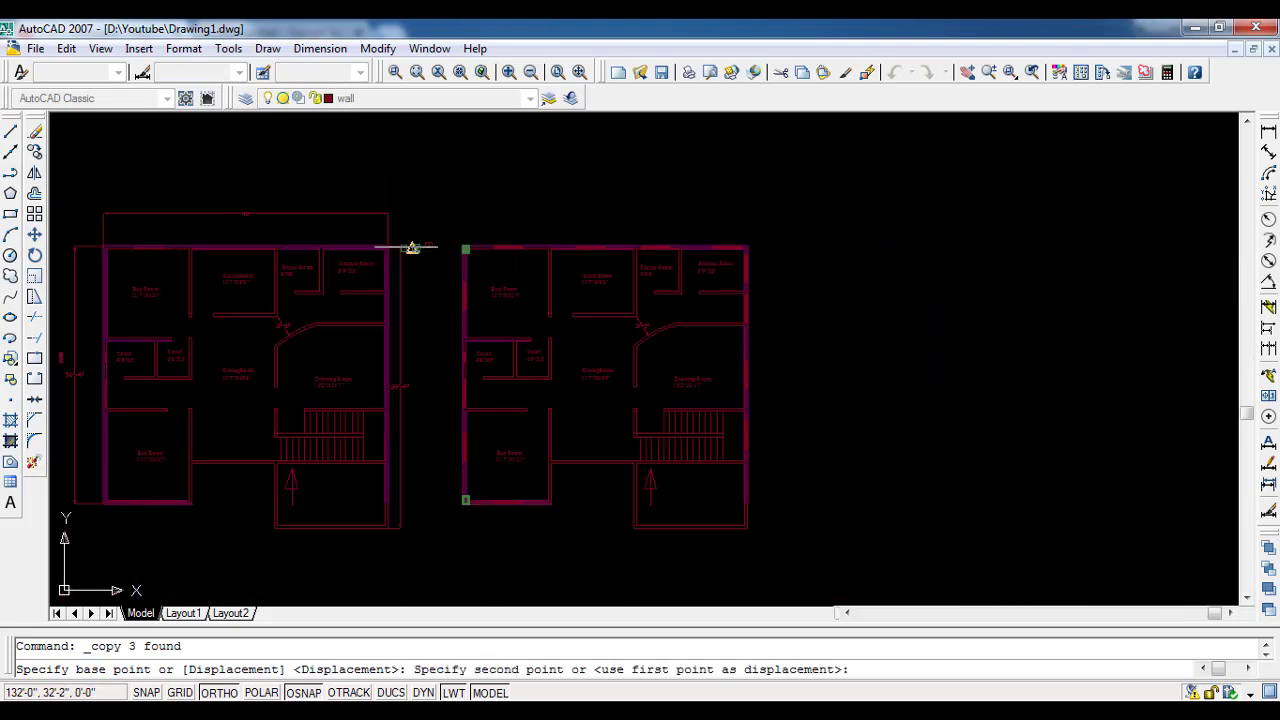
scroll(508, 423, "down", 2)
scroll(431, 361, "up", 6)
left_click(430, 327)
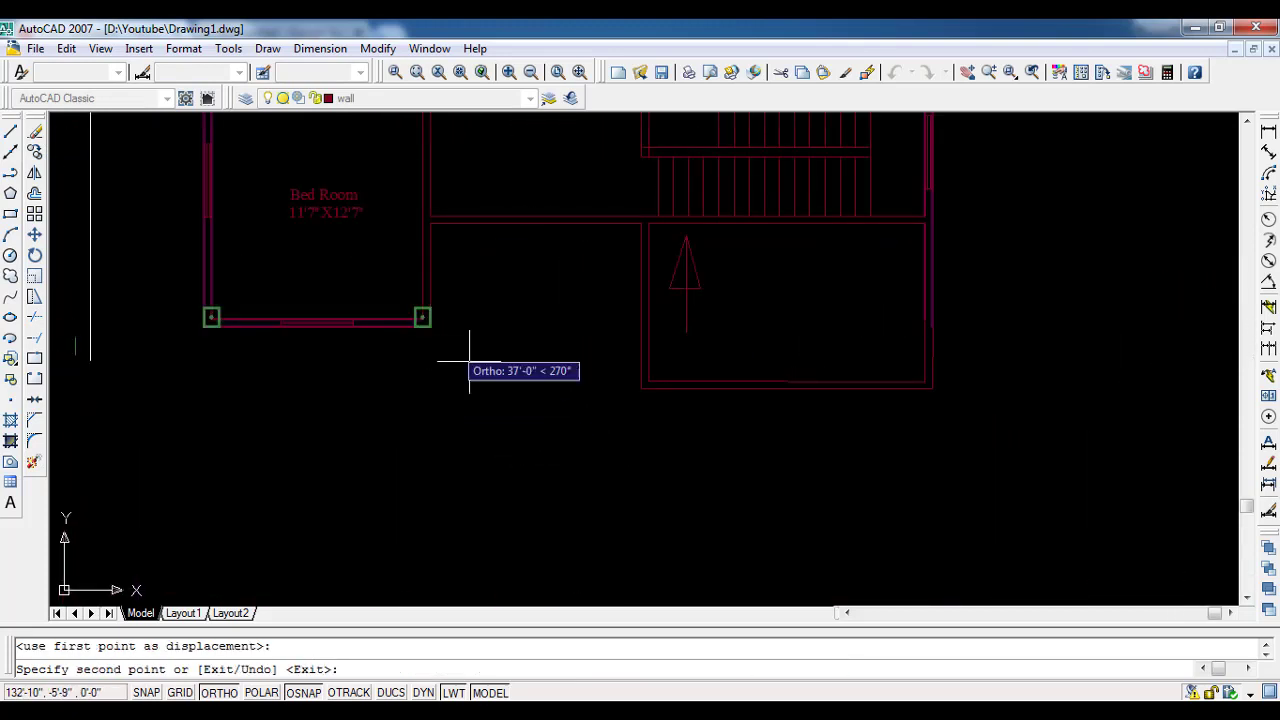
key("F8")
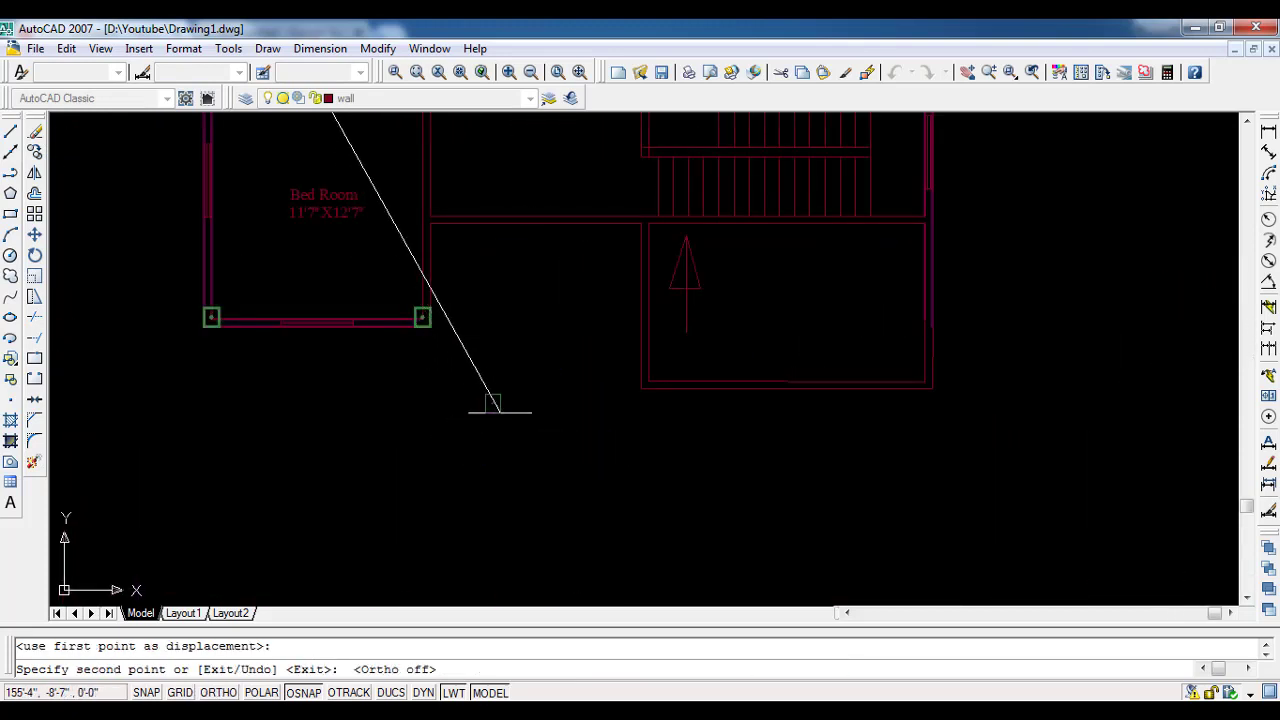
left_click(505, 347)
key("Escape")
Step: Copy the stray column below the Bed Room to a nearby wall corner
scroll(502, 396, "up", 2)
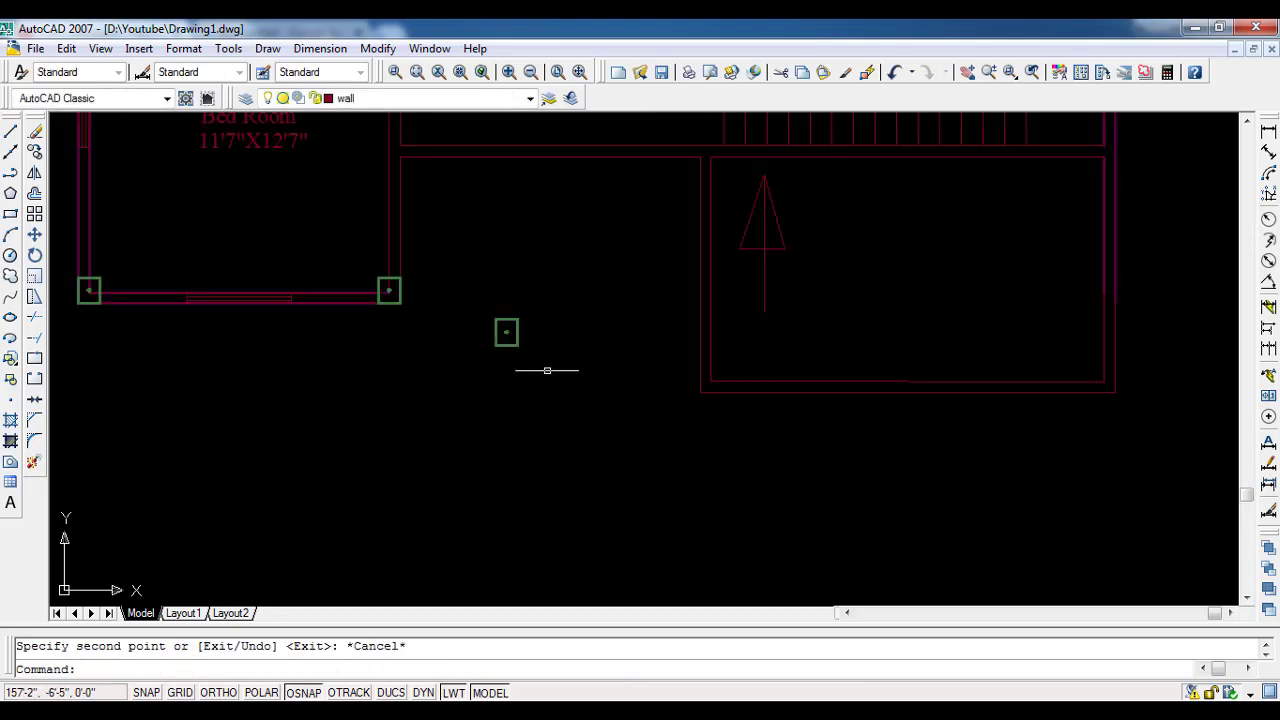
middle_click_drag(540, 355, 448, 447)
left_click_drag(454, 458, 390, 400)
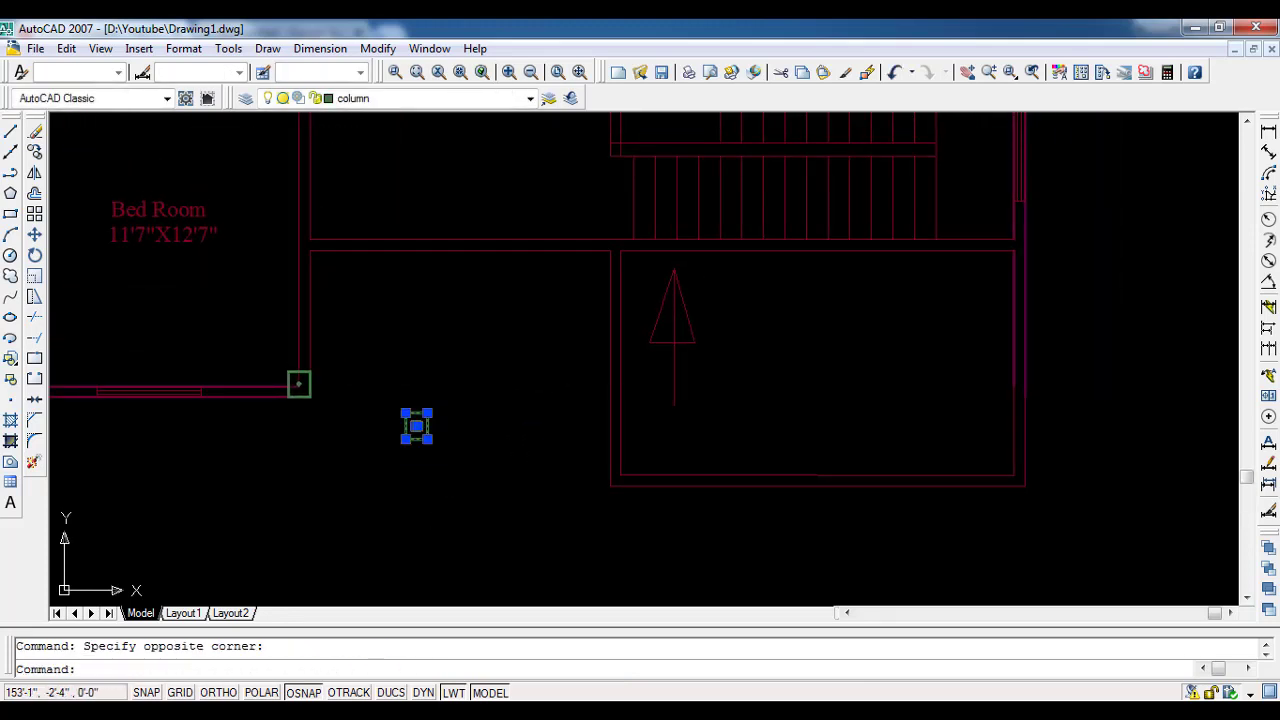
left_click(34, 151)
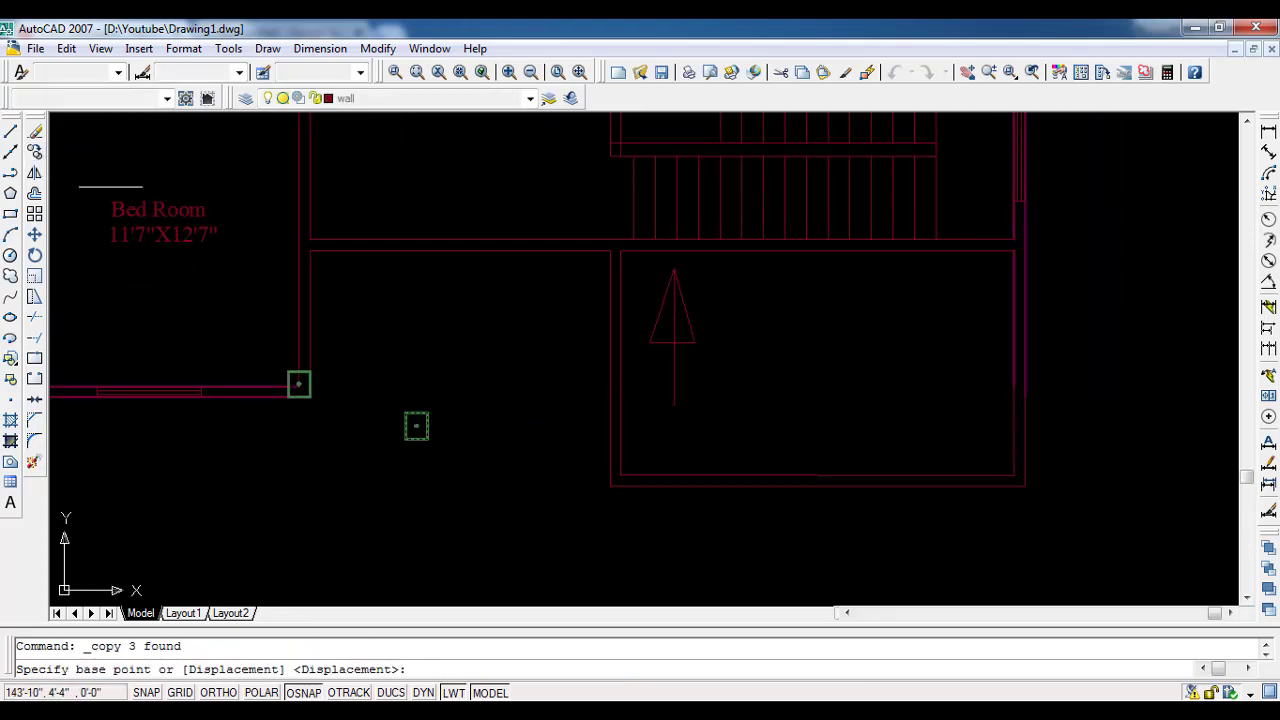
left_click(408, 437)
left_click(610, 486)
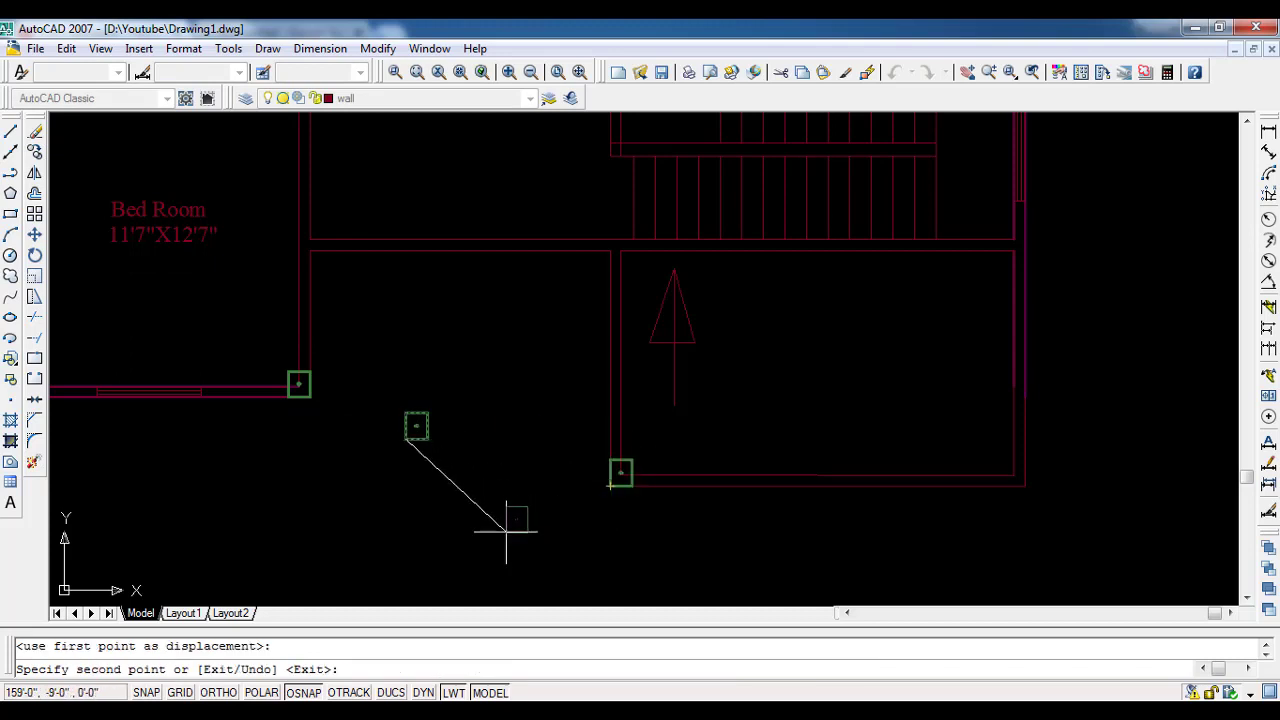
key("Escape")
Step: Copy the original column square to the right wall corner
left_click_drag(505, 488, 392, 408)
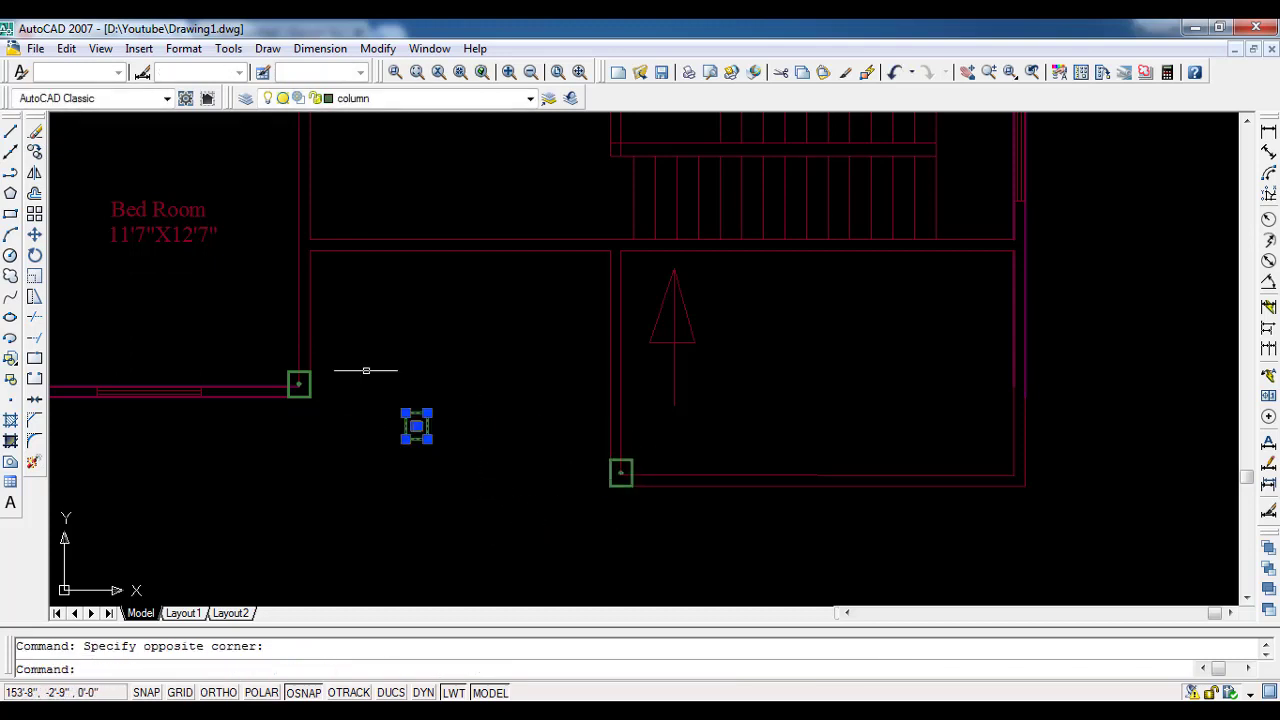
left_click(34, 151)
left_click(427, 438)
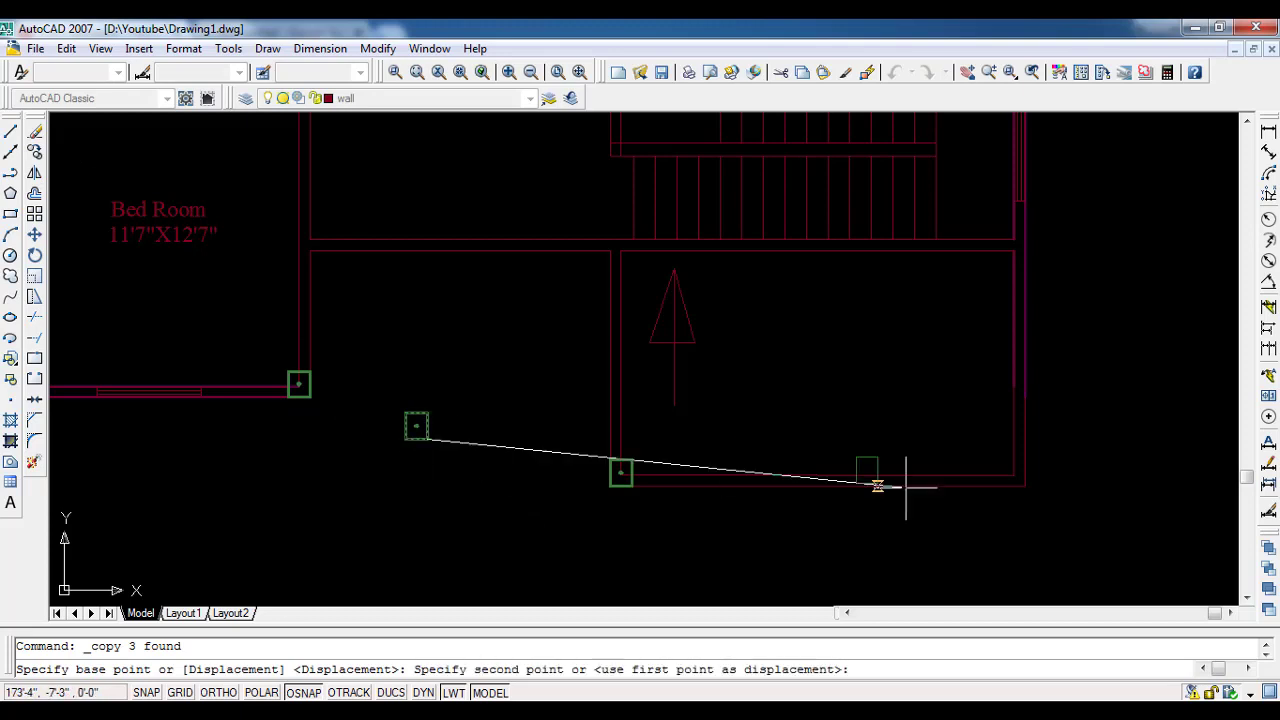
left_click(1025, 484)
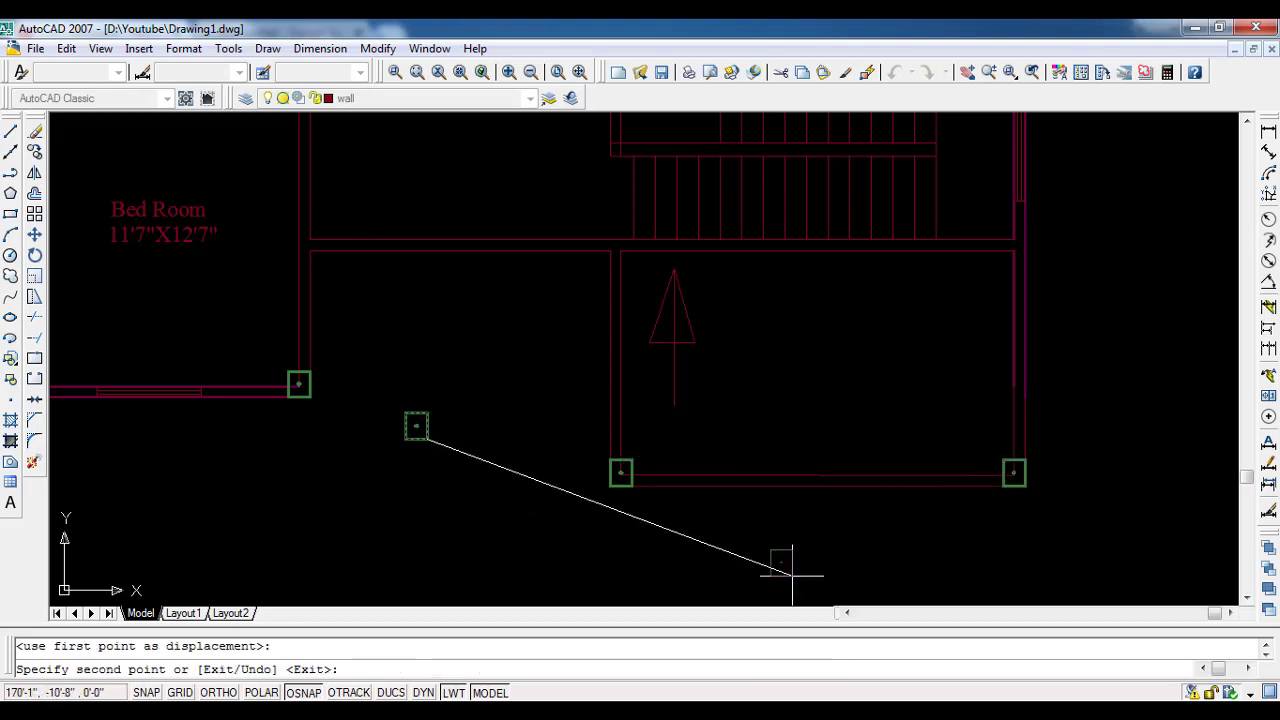
scroll(791, 574, "down", 3)
key("Escape")
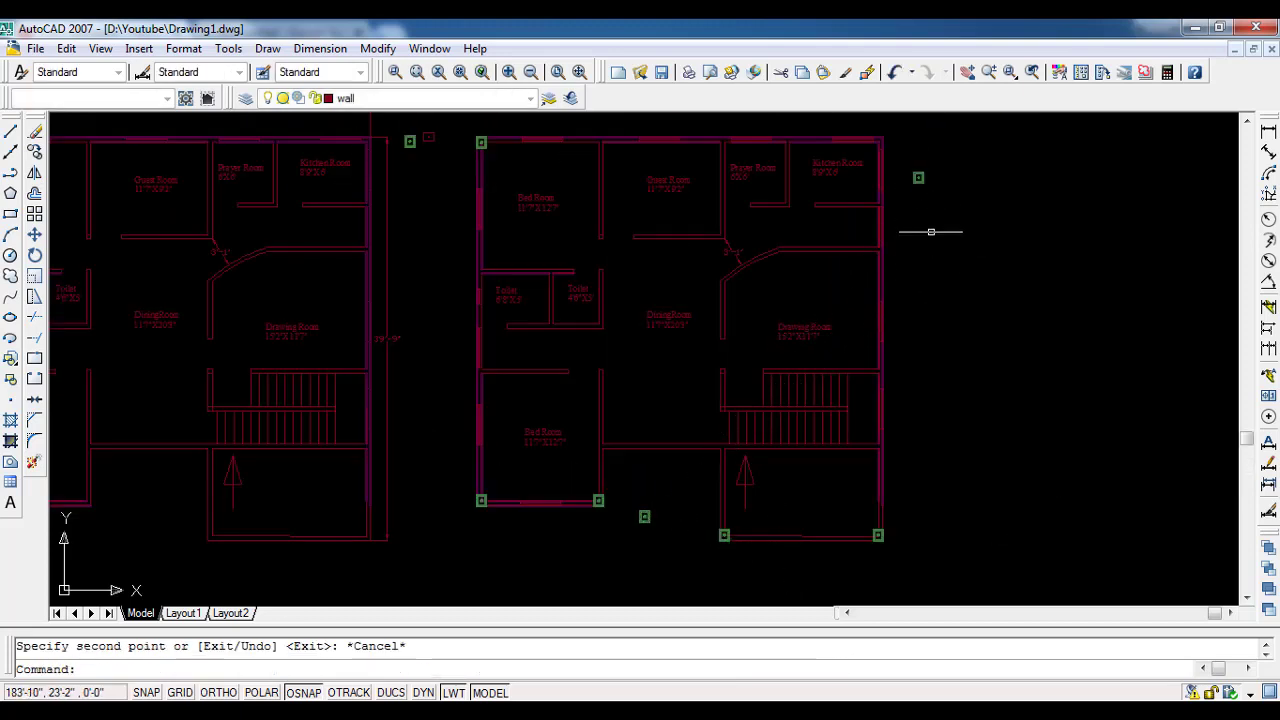
Step: Copy another column marker to a further wall corner
scroll(760, 490, "up", 2)
scroll(760, 490, "up", 2)
left_click(788, 533)
left_click(741, 461)
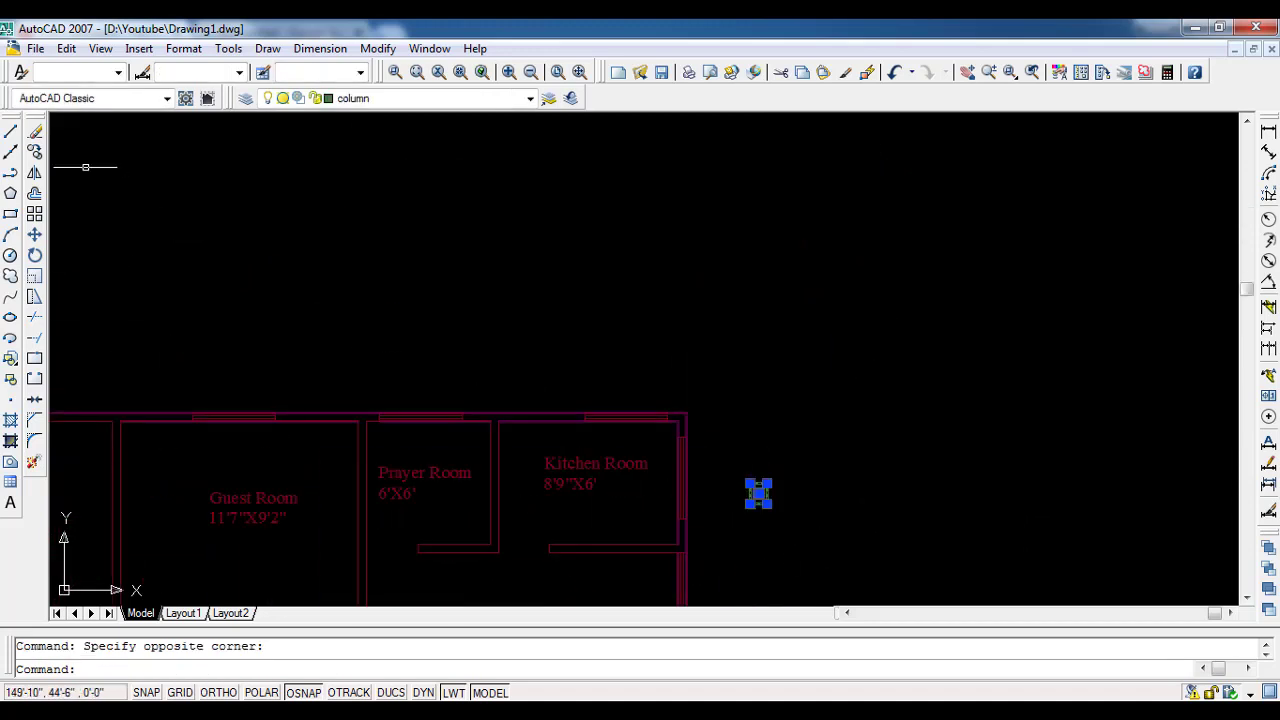
left_click(34, 150)
scroll(752, 495, "up", 3)
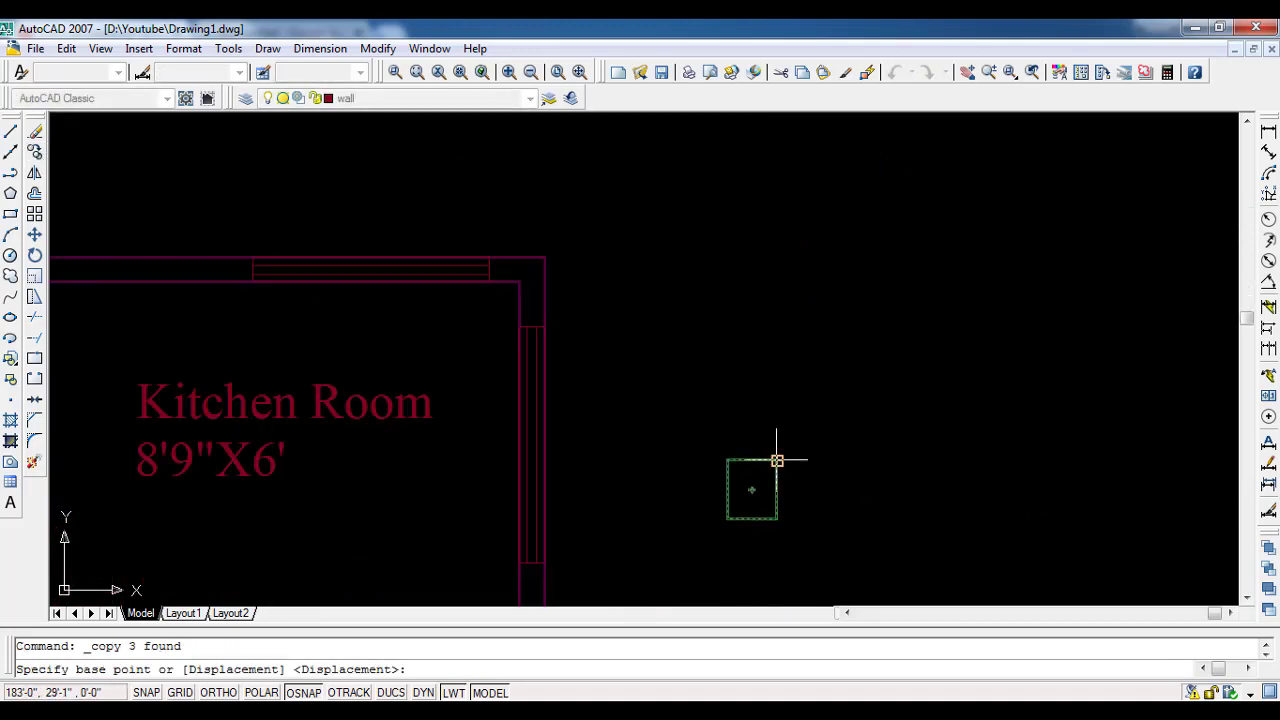
left_click(777, 461)
left_click(543, 257)
scroll(750, 294, "down", 3)
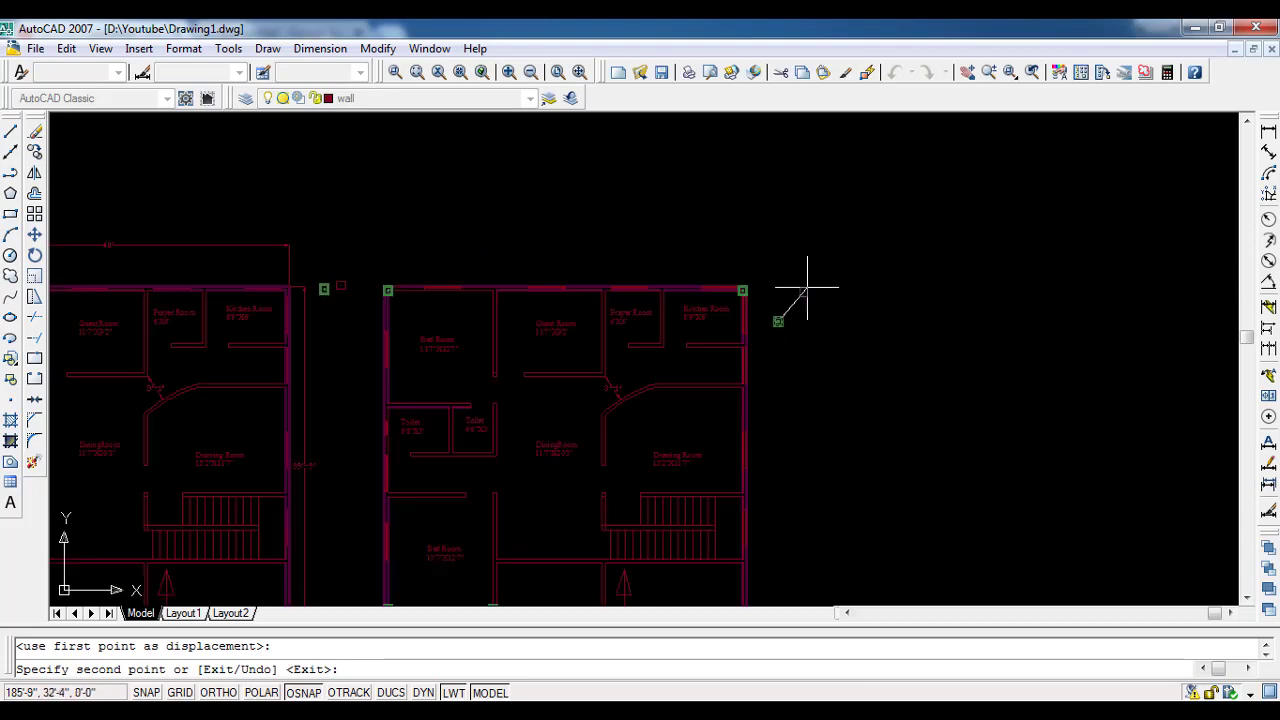
middle_click_drag(531, 480, 601, 320)
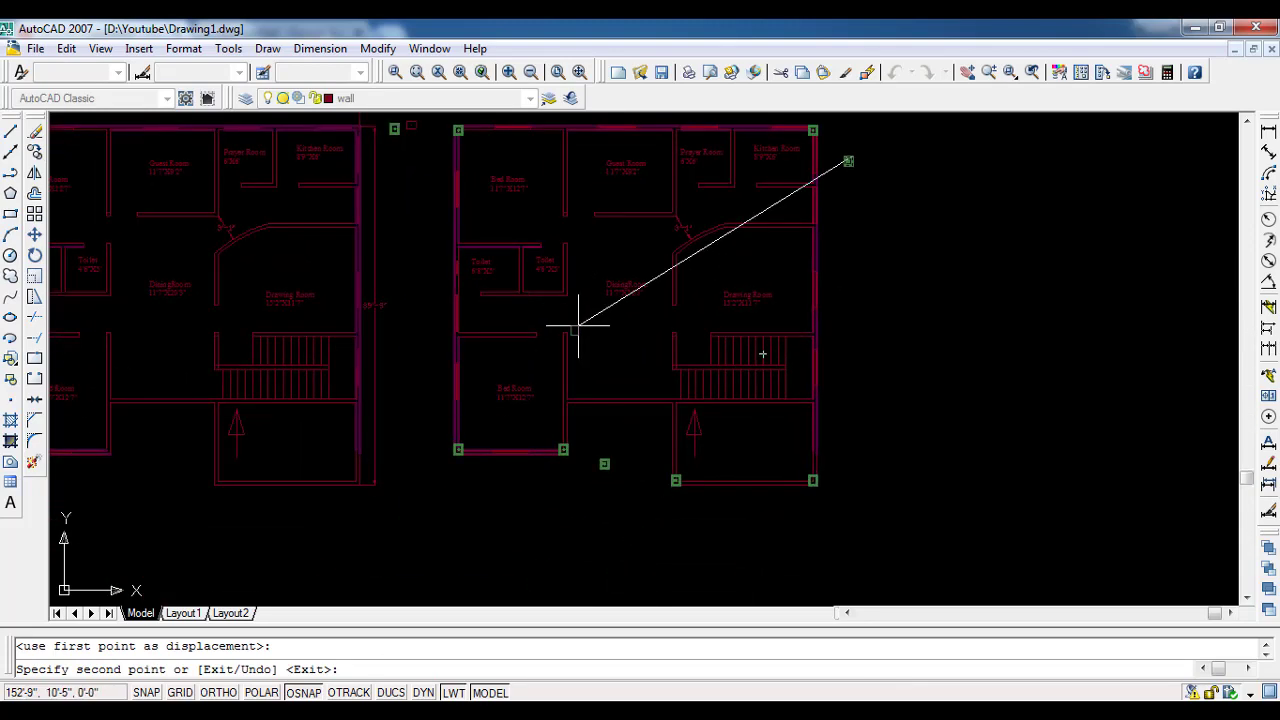
scroll(578, 325, "up", 2)
middle_click_drag(563, 209, 563, 337)
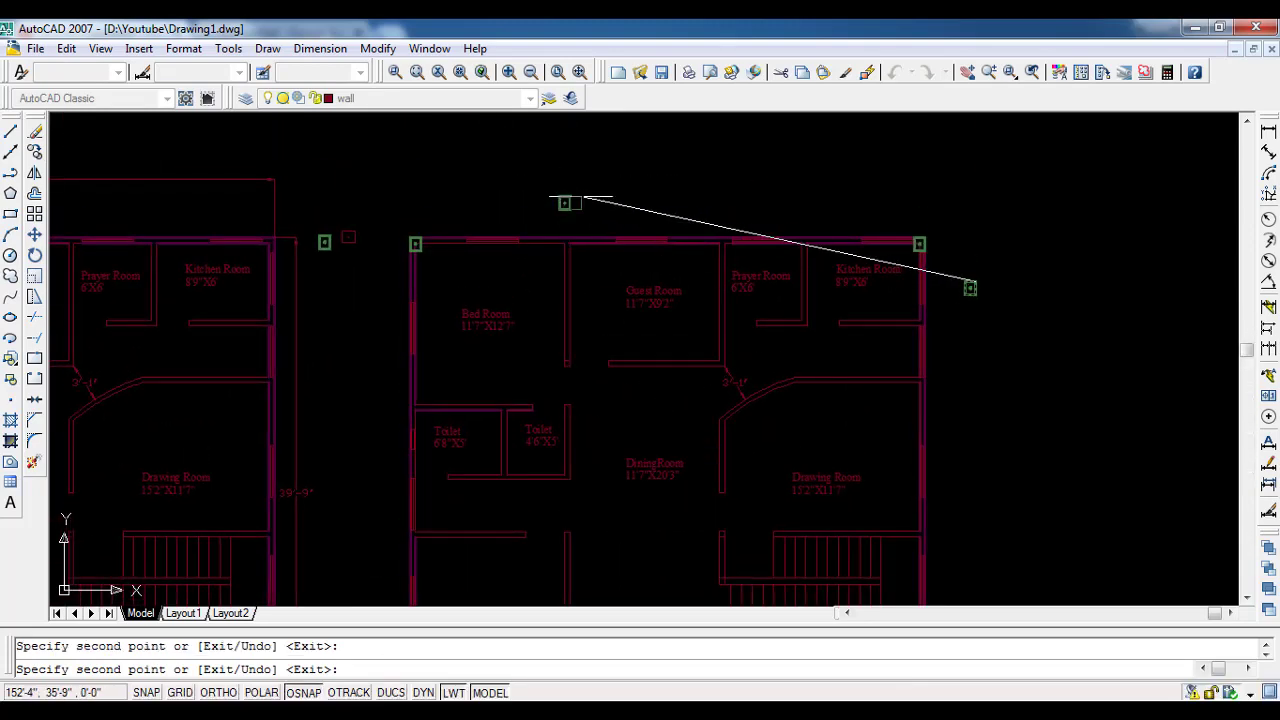
key("Escape")
Step: Start copying the small column from its top midpoint, then cancel without placing it
left_click(592, 221)
left_click(549, 181)
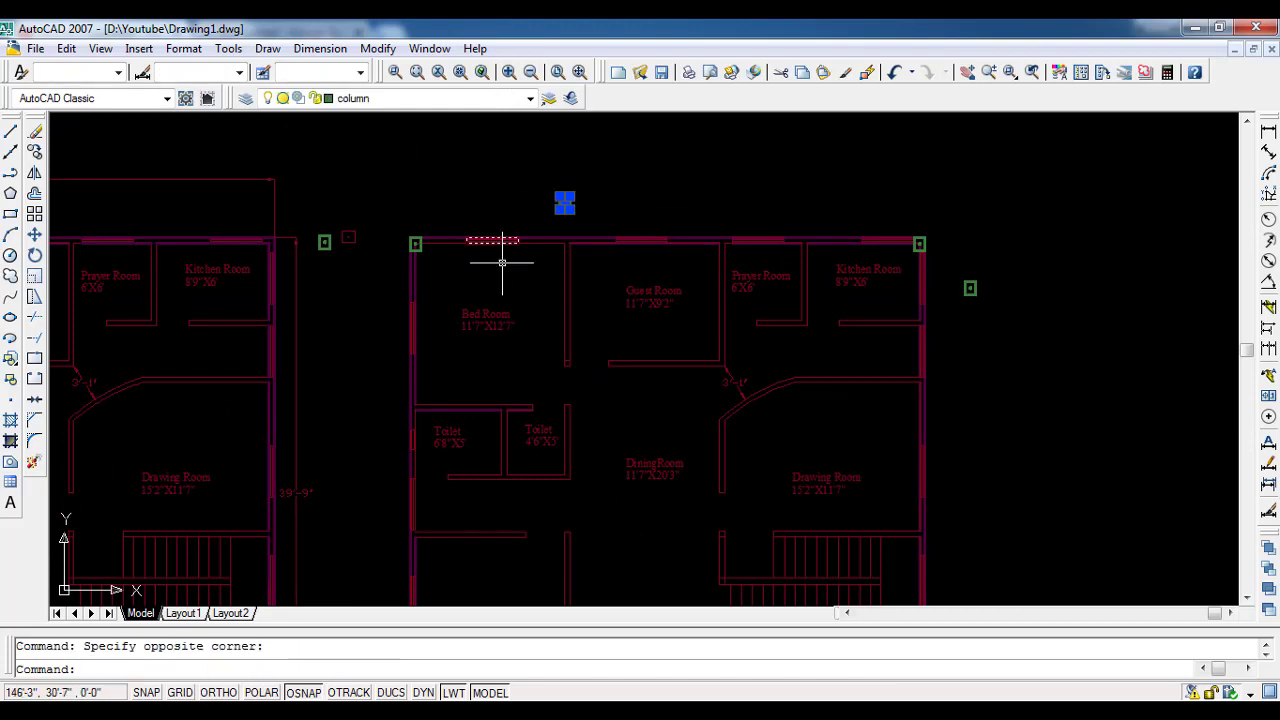
left_click(36, 150)
scroll(558, 202, "up", 4)
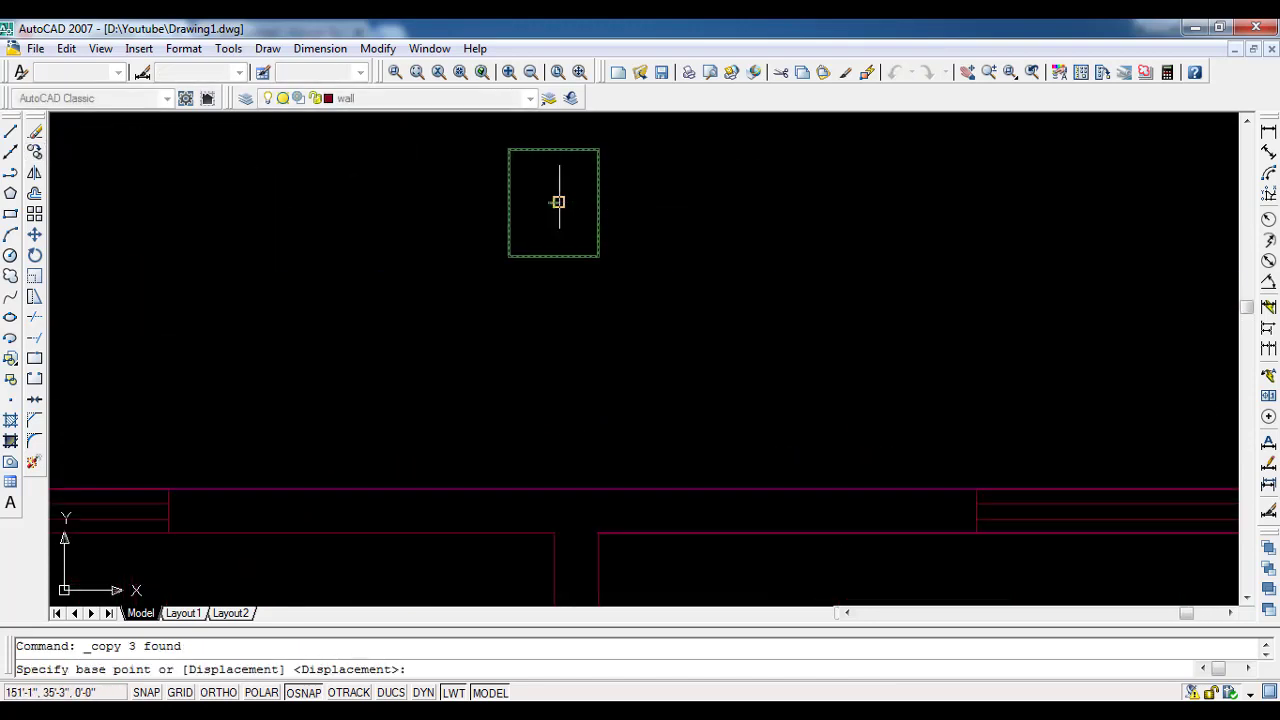
left_click(547, 144)
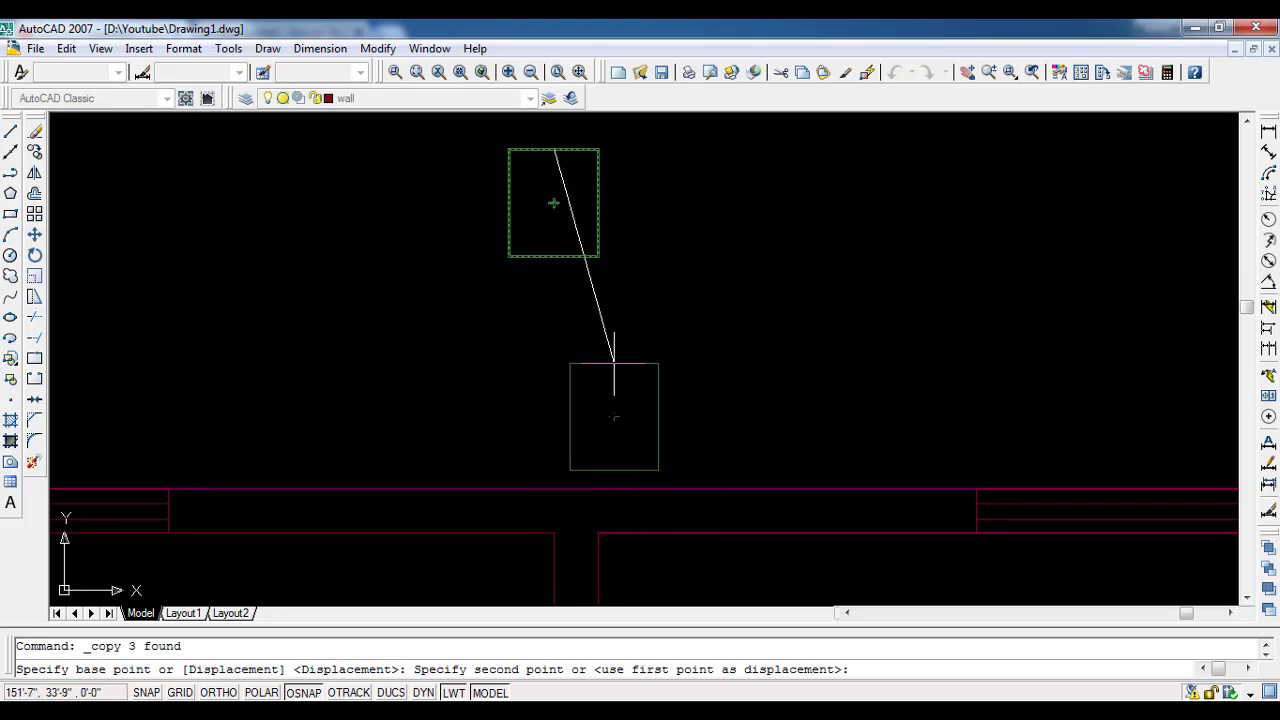
middle_click_drag(614, 409, 555, 337)
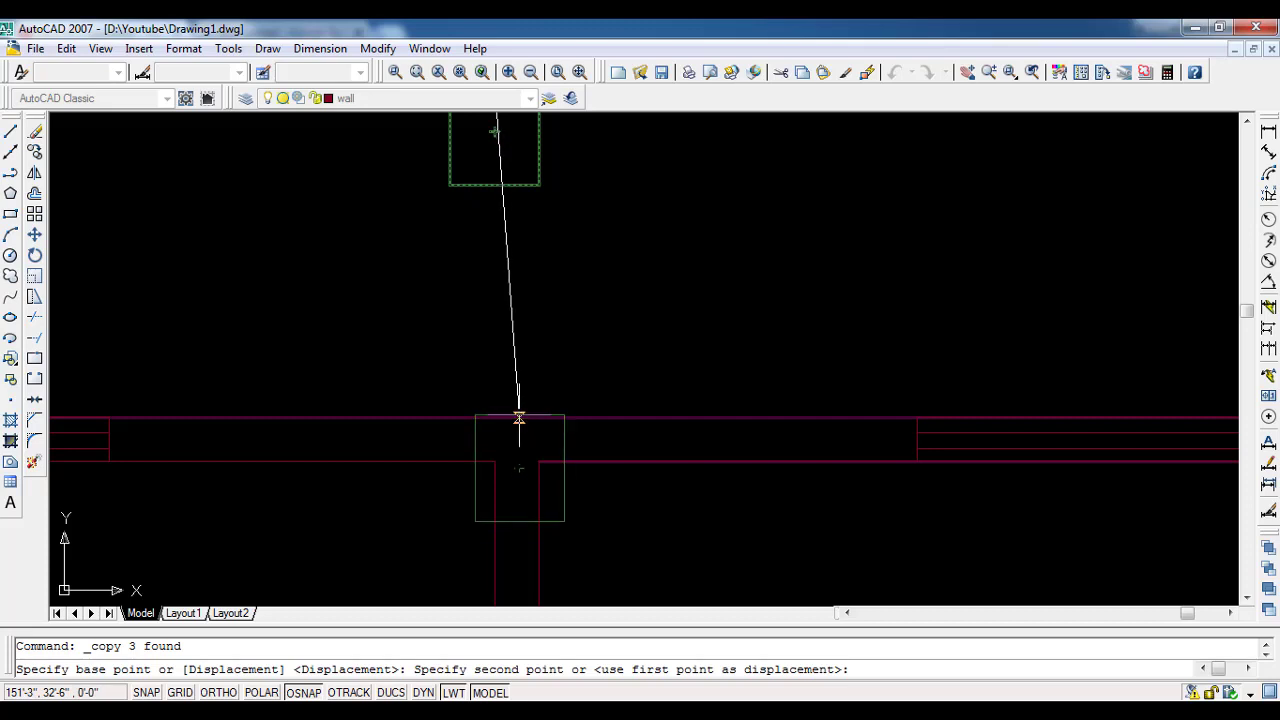
scroll(517, 375, "down", 3)
key("Escape")
middle_click_drag(517, 363, 438, 159)
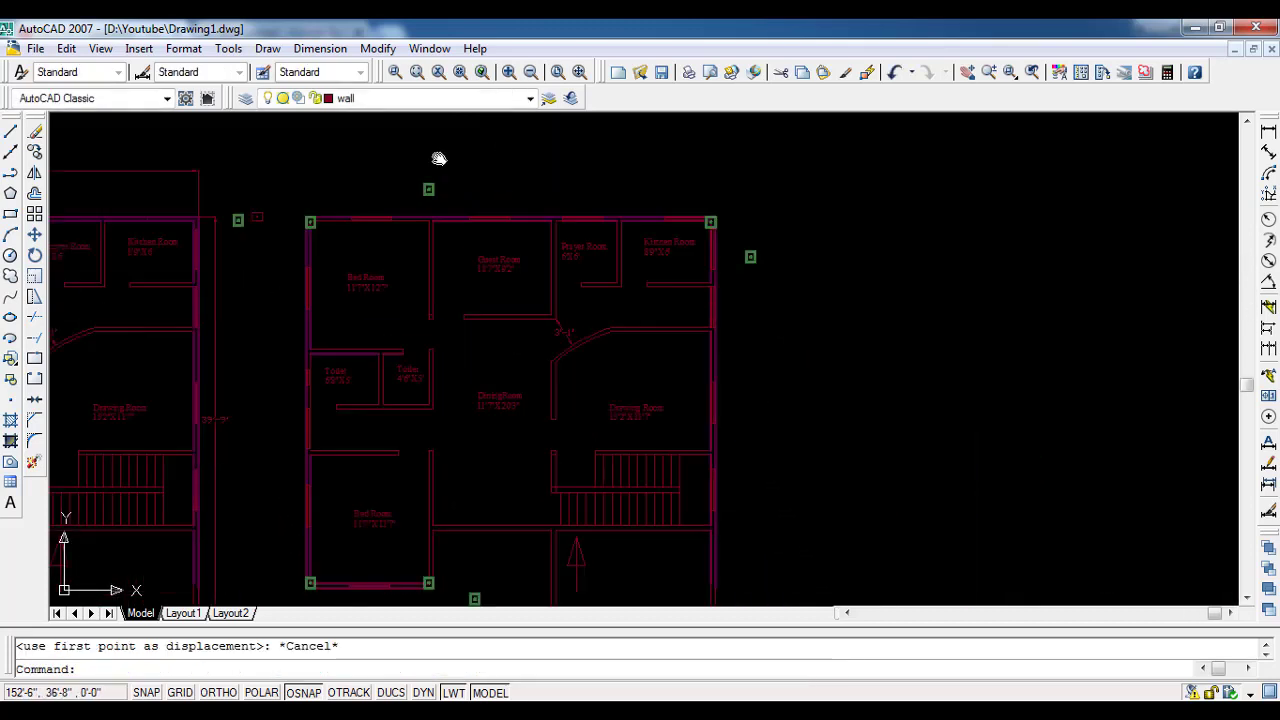
scroll(438, 159, "down", 2)
Step: Draw a vertical construction line through the Bed Room's lower-left wall corner and select it
left_click(10, 150)
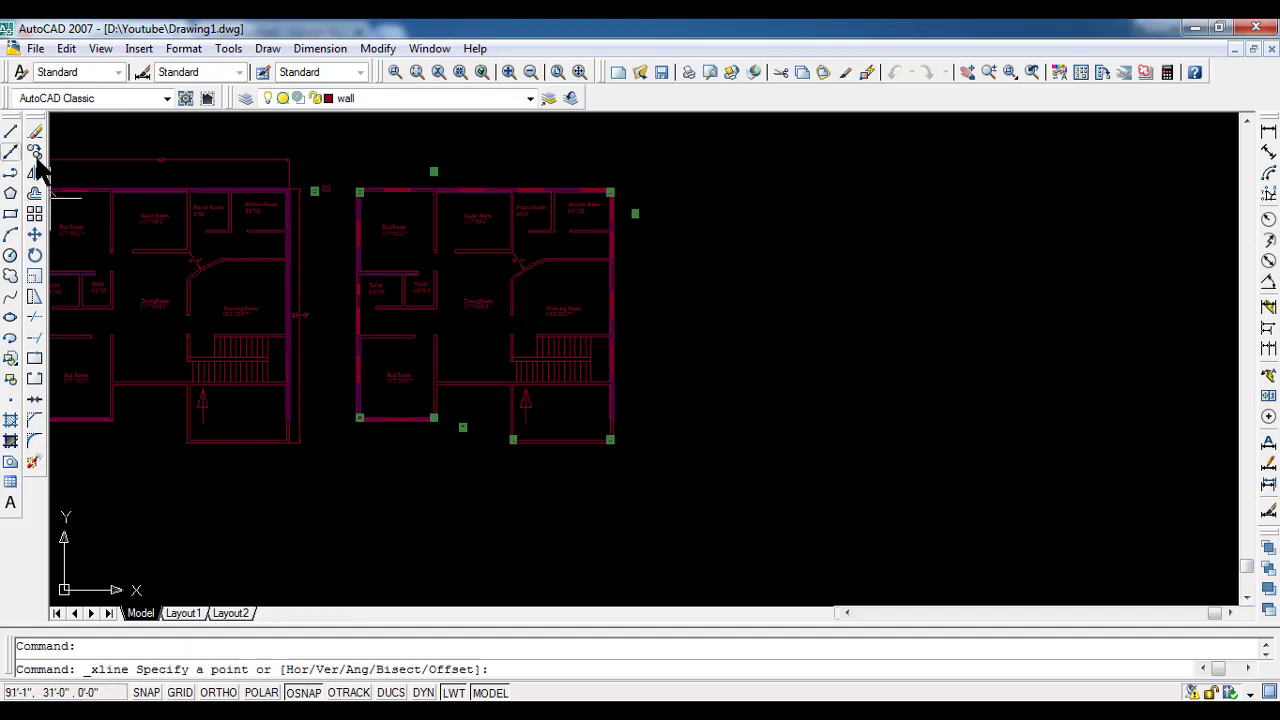
scroll(402, 405, "up", 6)
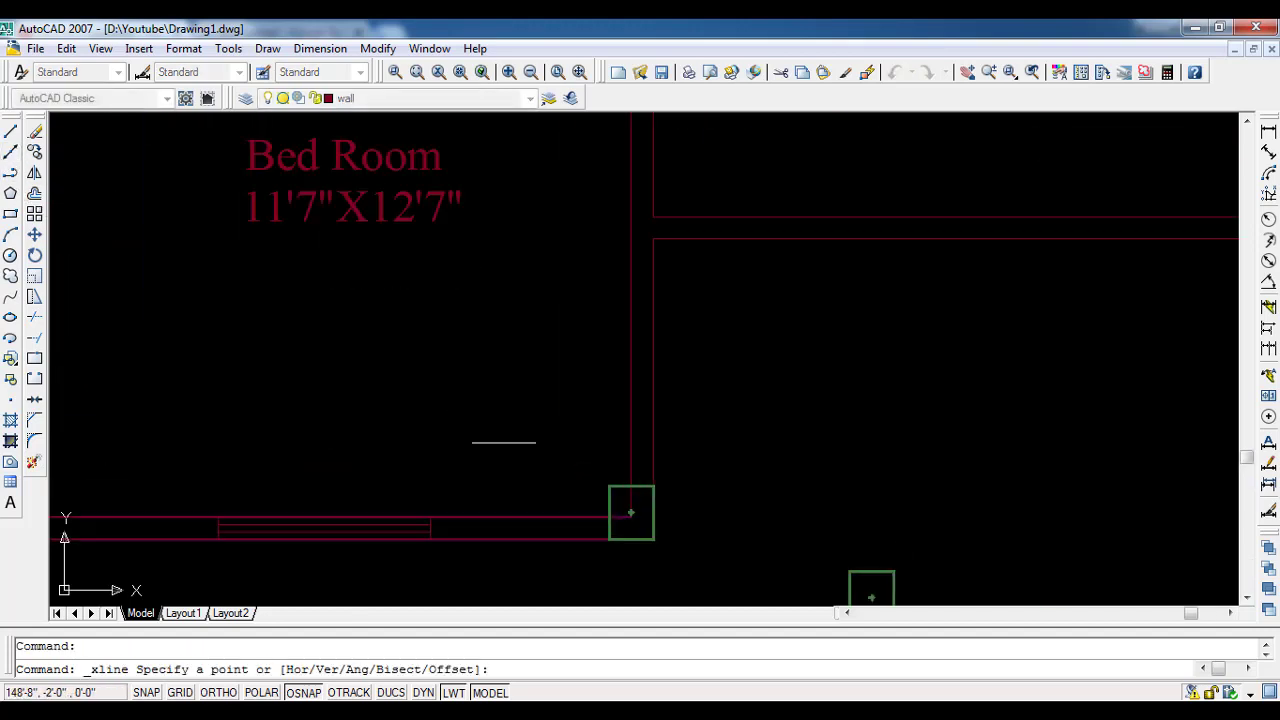
left_click(609, 540)
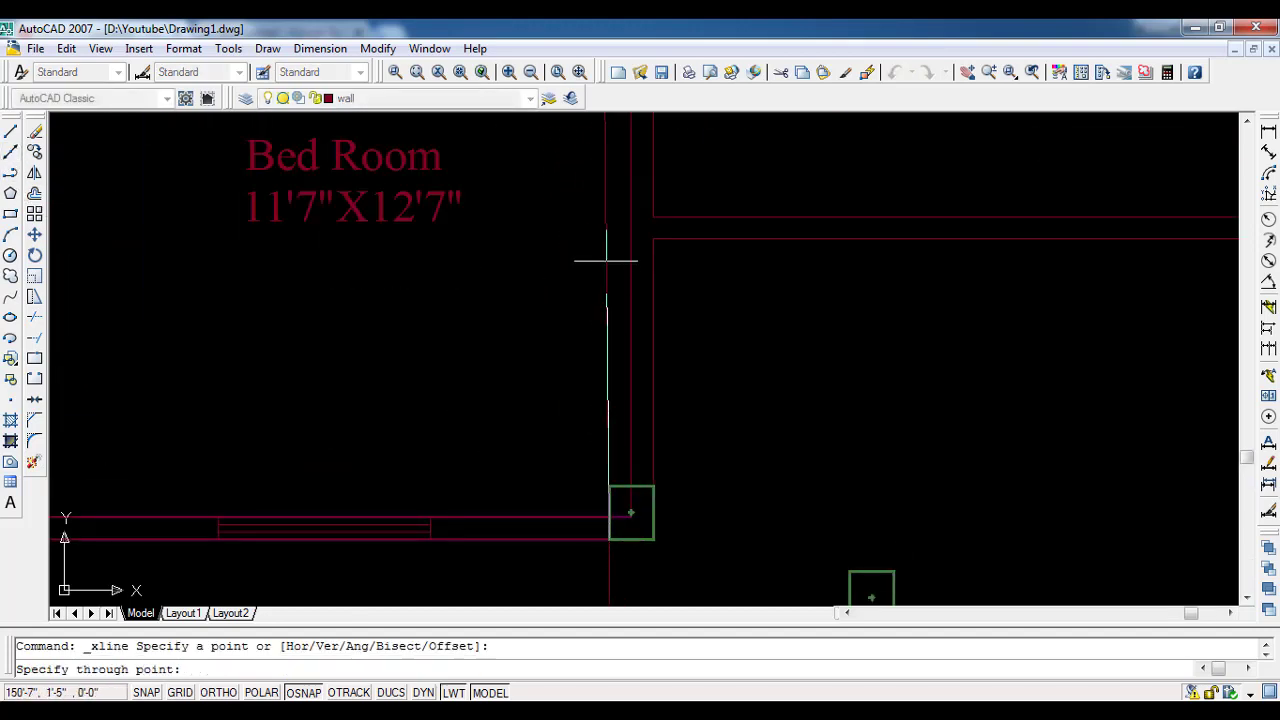
key("F8")
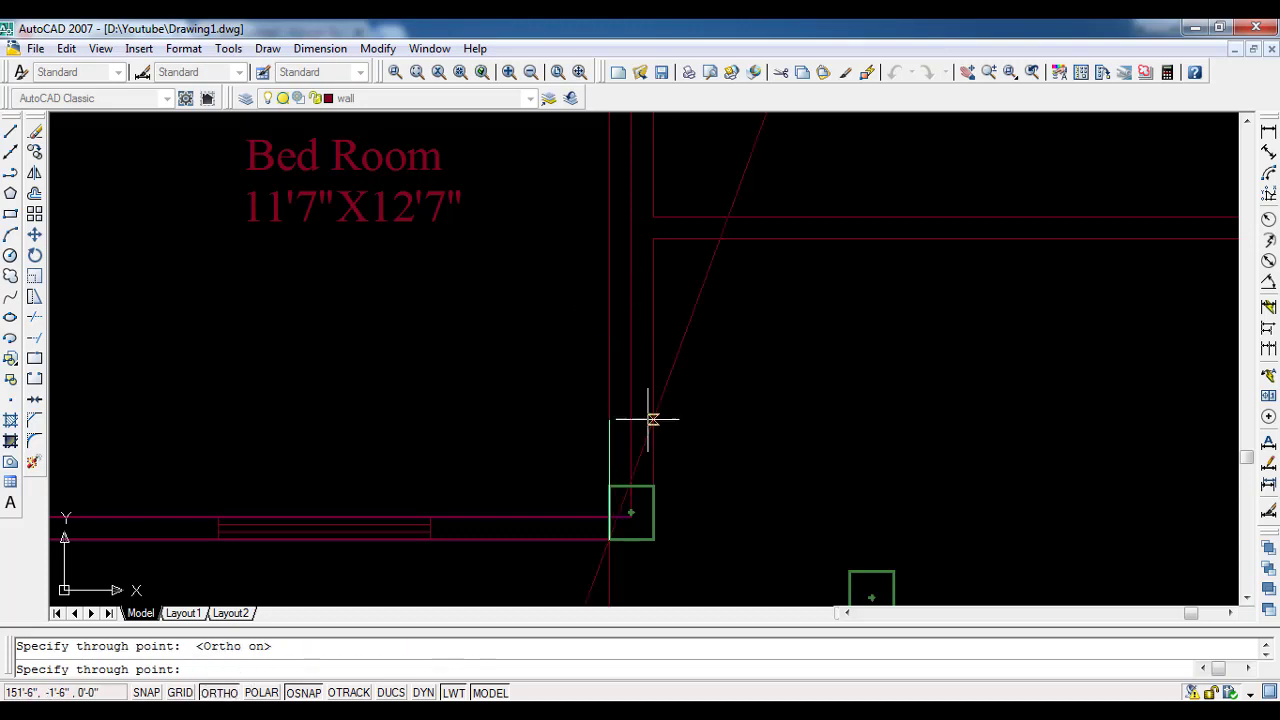
key("Escape")
left_click(616, 372)
left_click(580, 341)
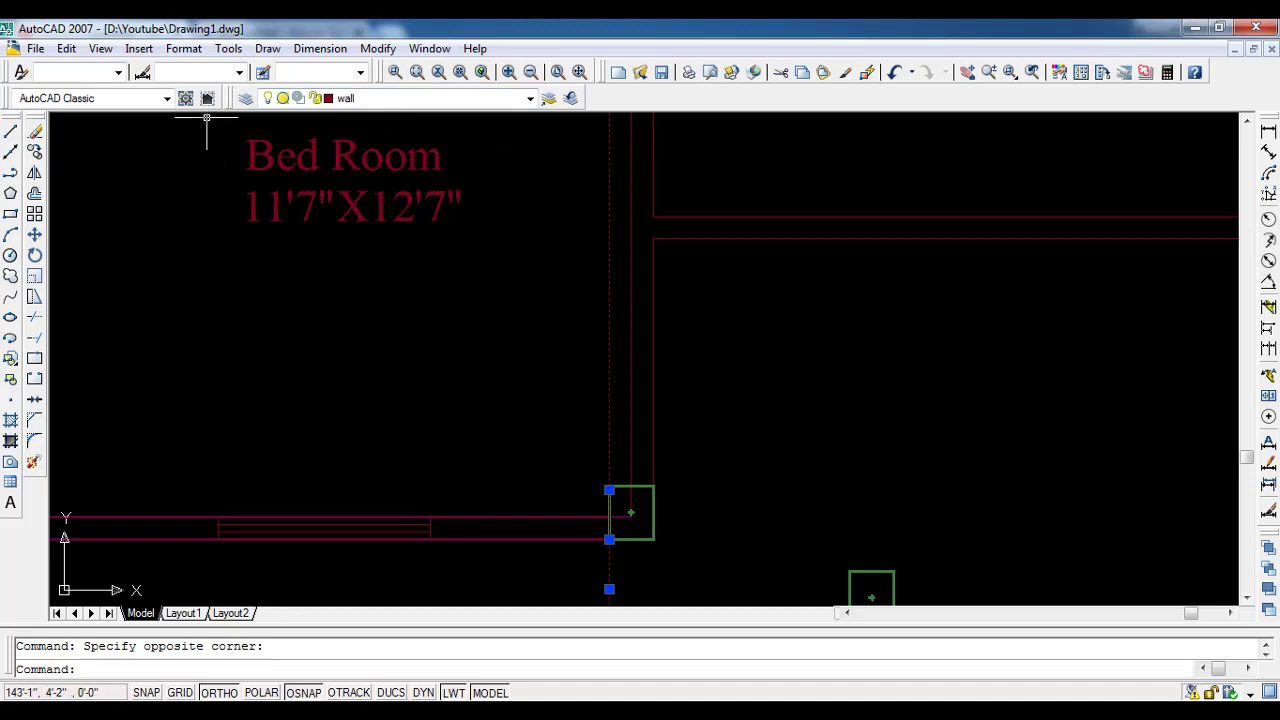
Step: Try out the Layers II, Layouts and Modify II toolbars, closing each, and turn on Dimension
right_click(10, 105)
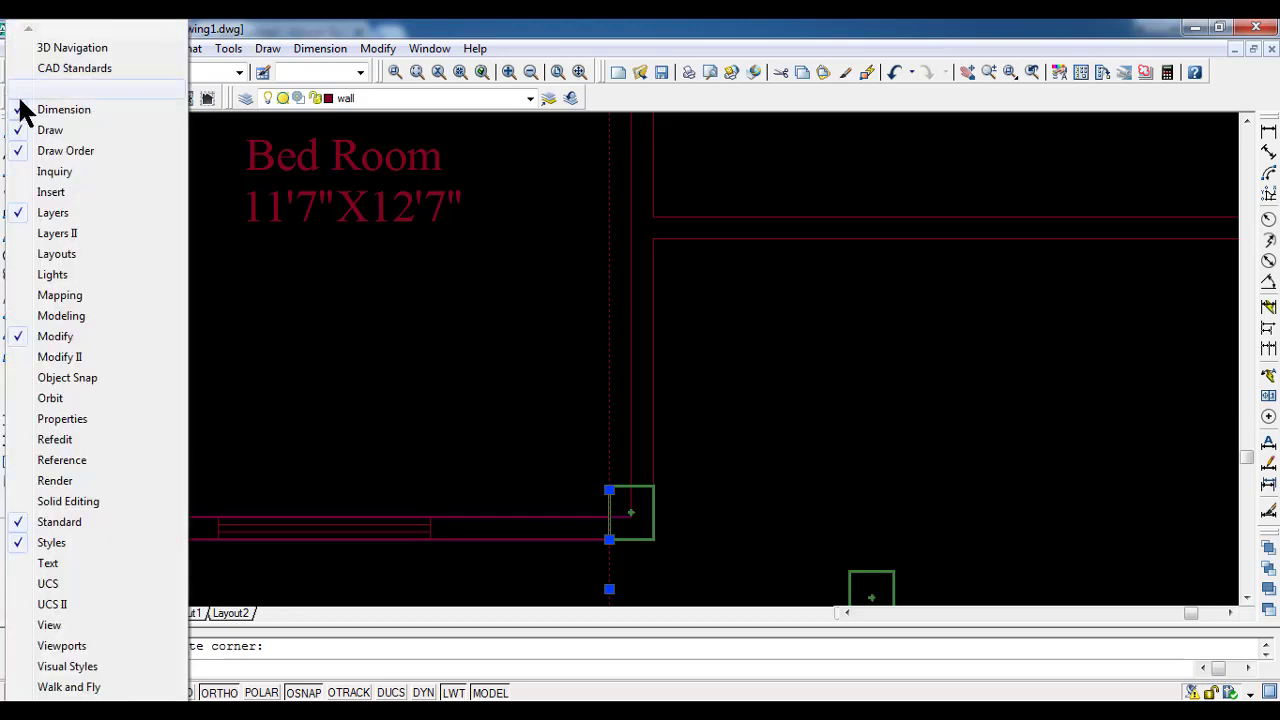
left_click(16, 236)
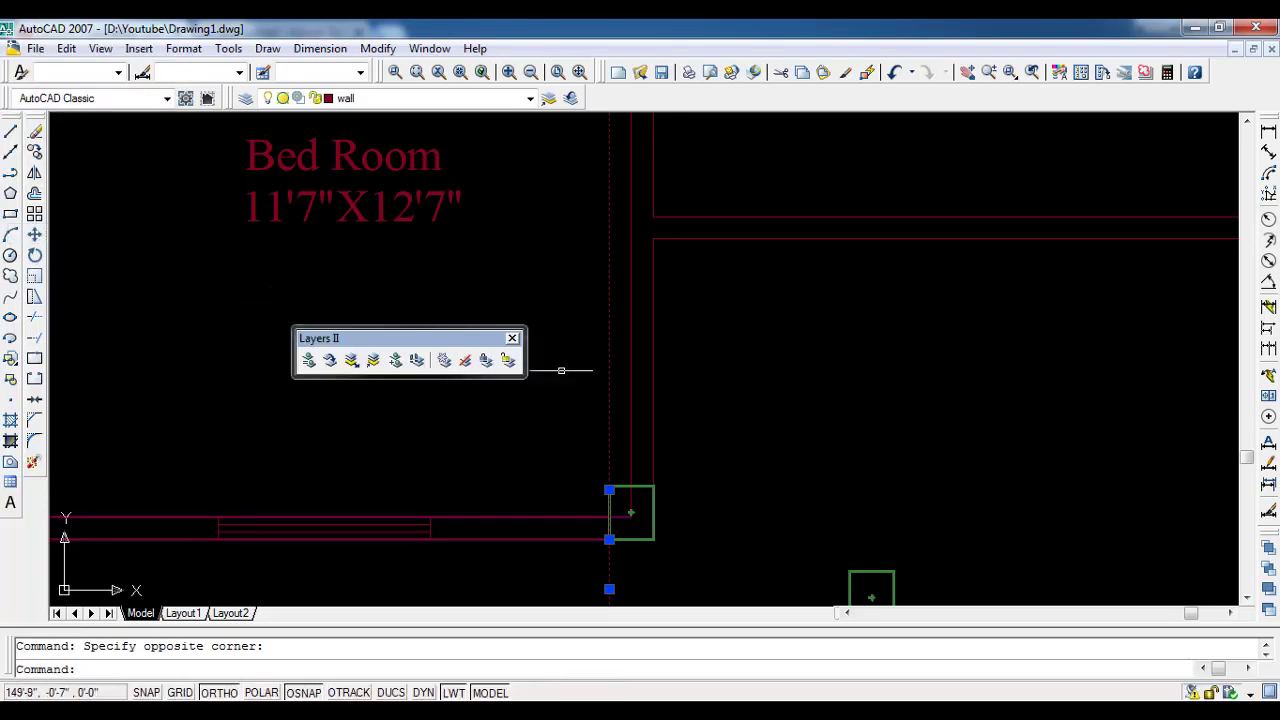
left_click(512, 338)
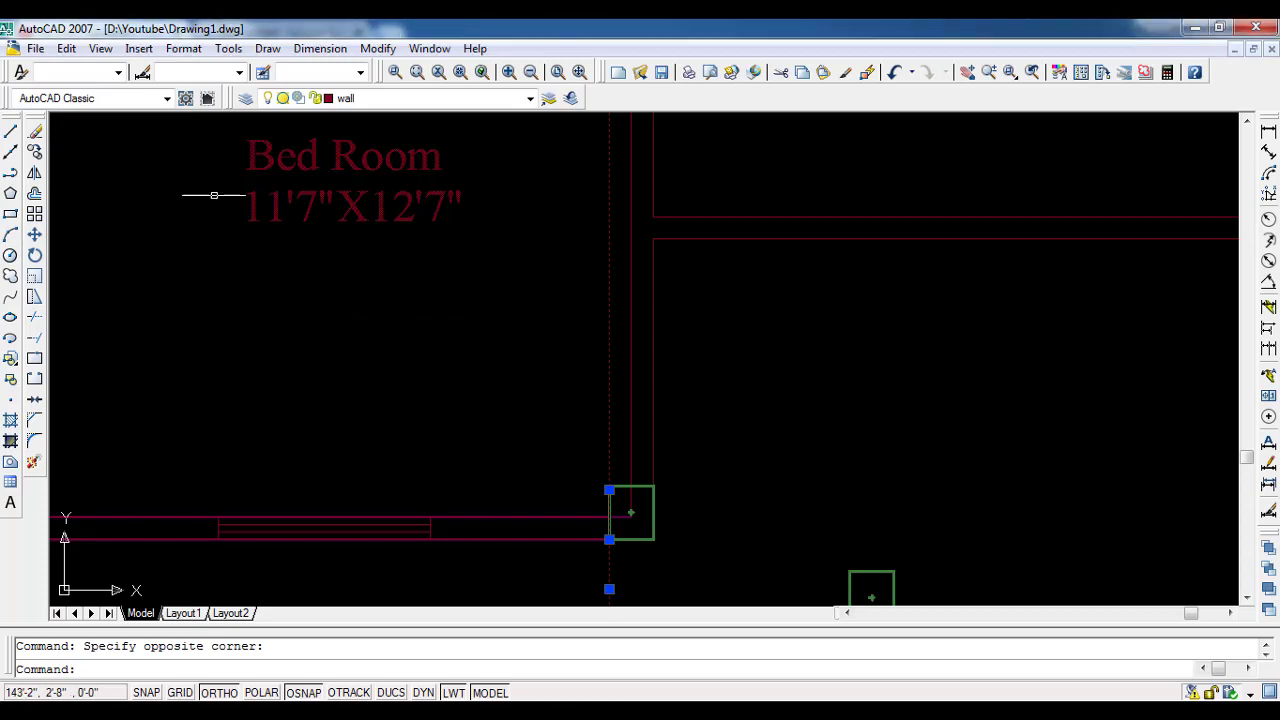
right_click(4, 104)
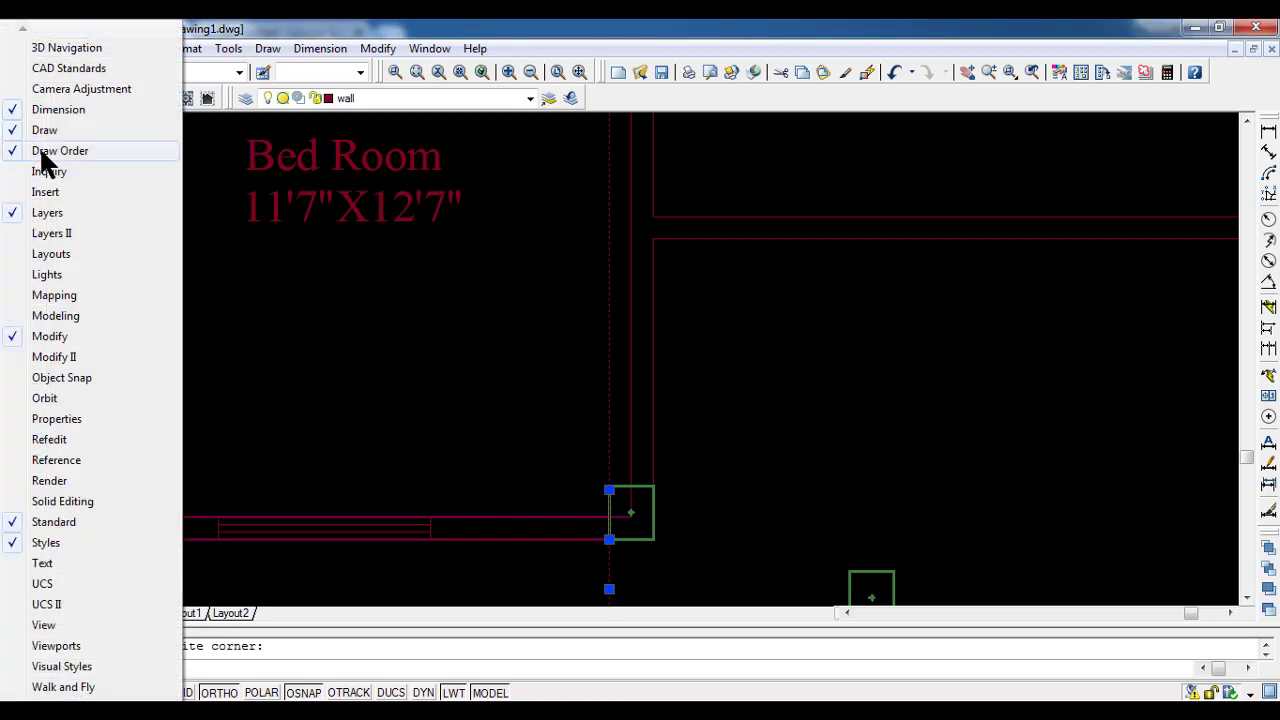
left_click(18, 250)
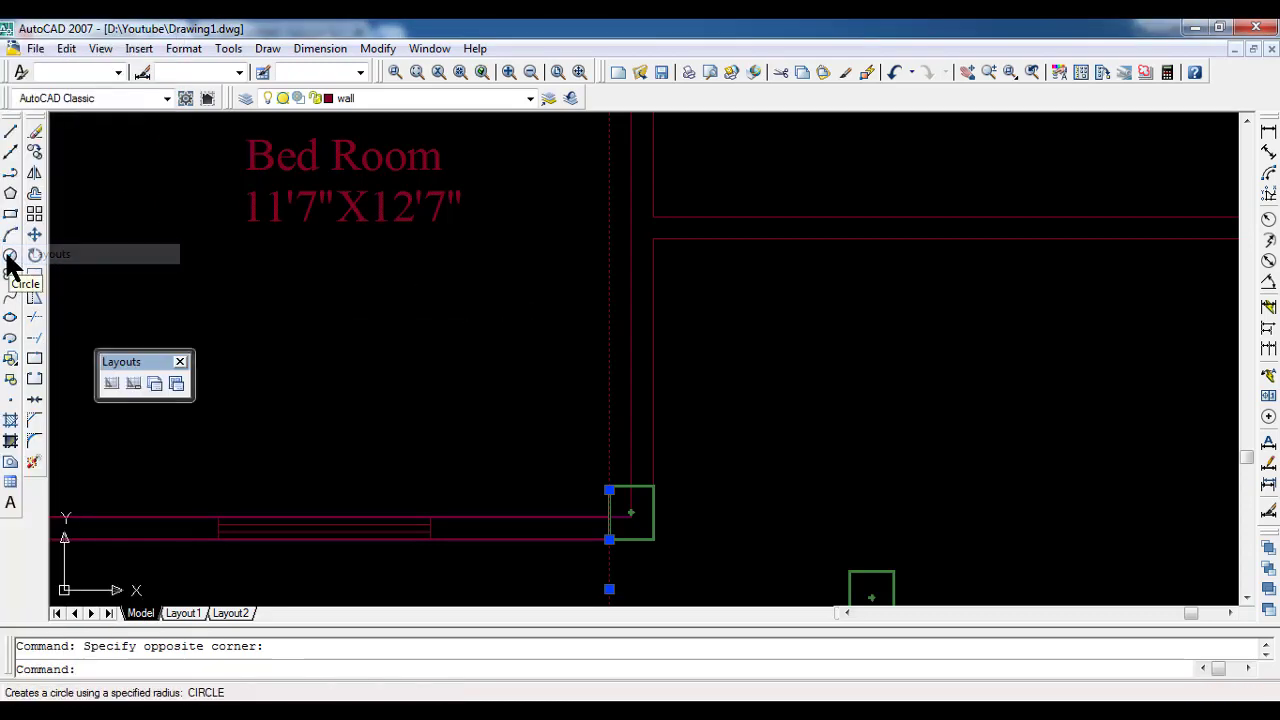
left_click(180, 361)
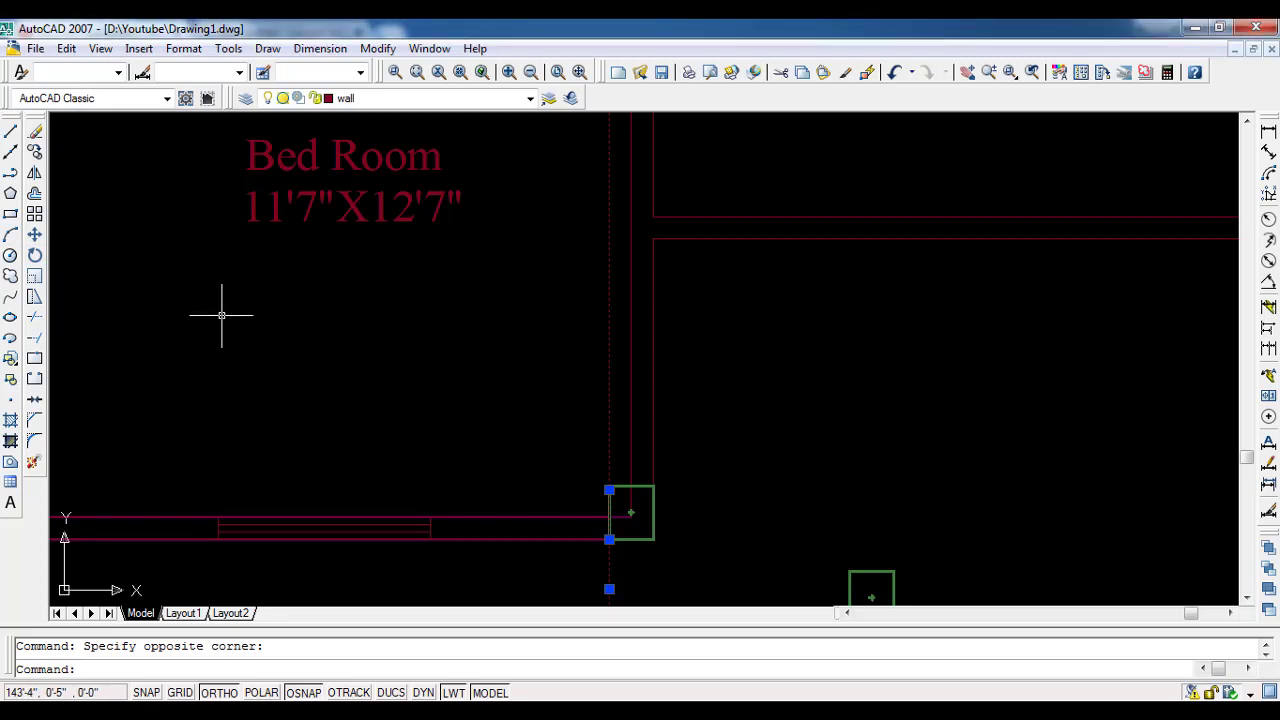
right_click(8, 100)
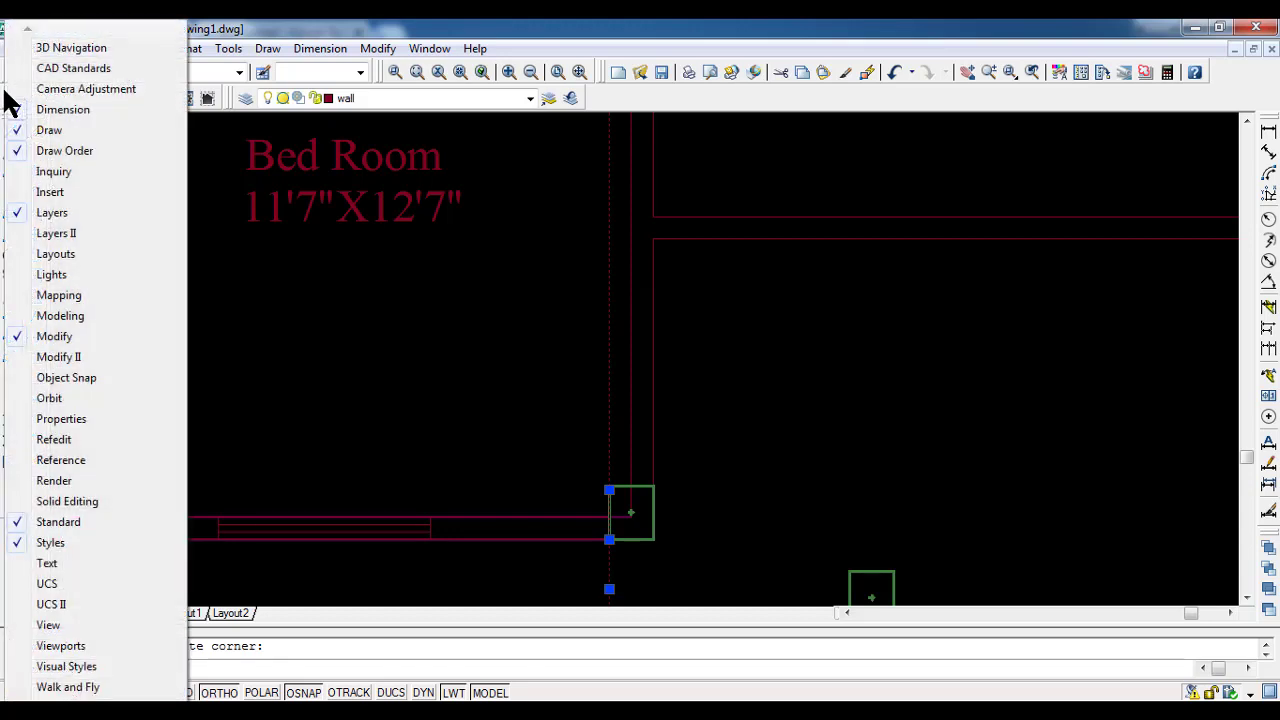
left_click(20, 109)
left_click(50, 357)
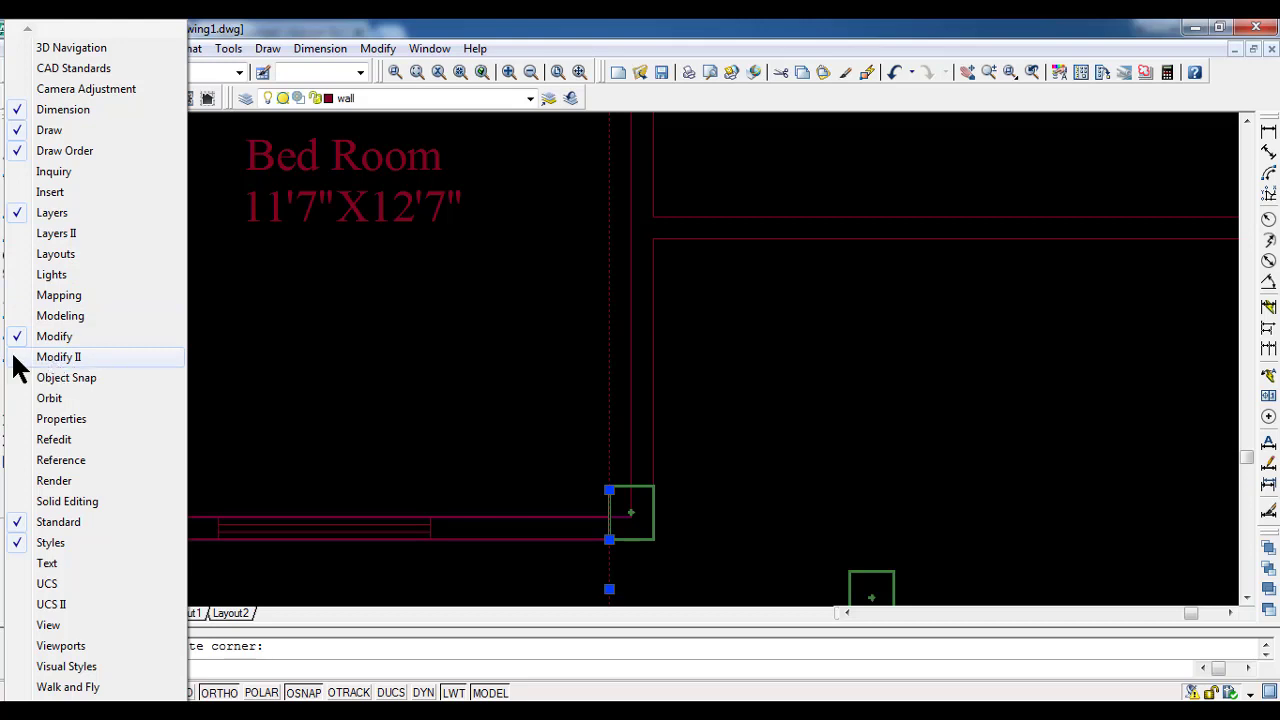
left_click(278, 288)
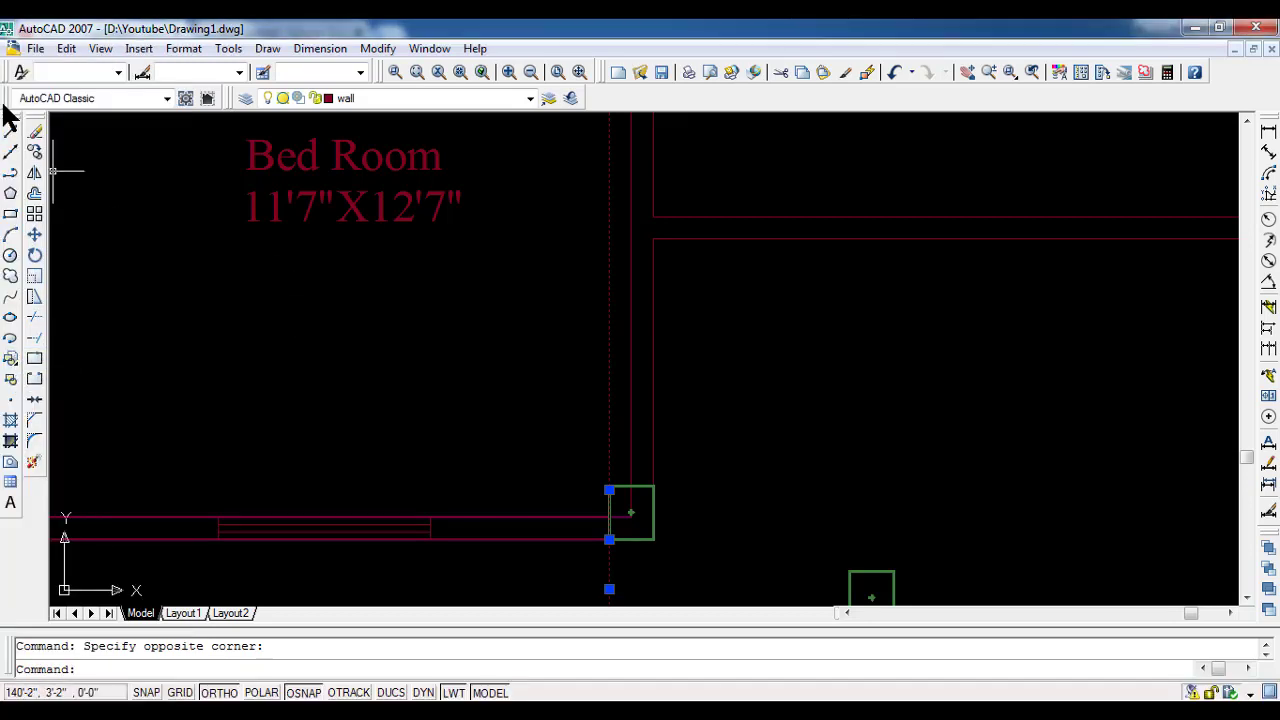
Step: Show the Properties toolbar and drag it toward the docked toolbar row
right_click(12, 118)
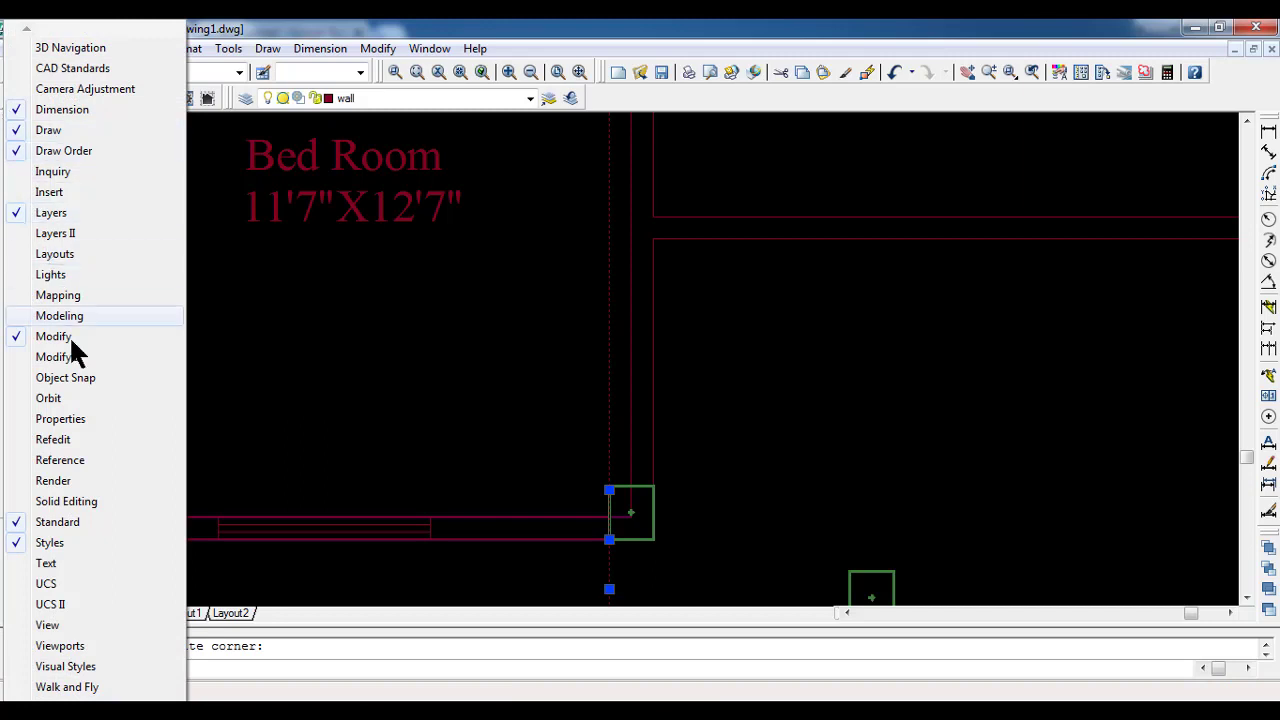
left_click(10, 421)
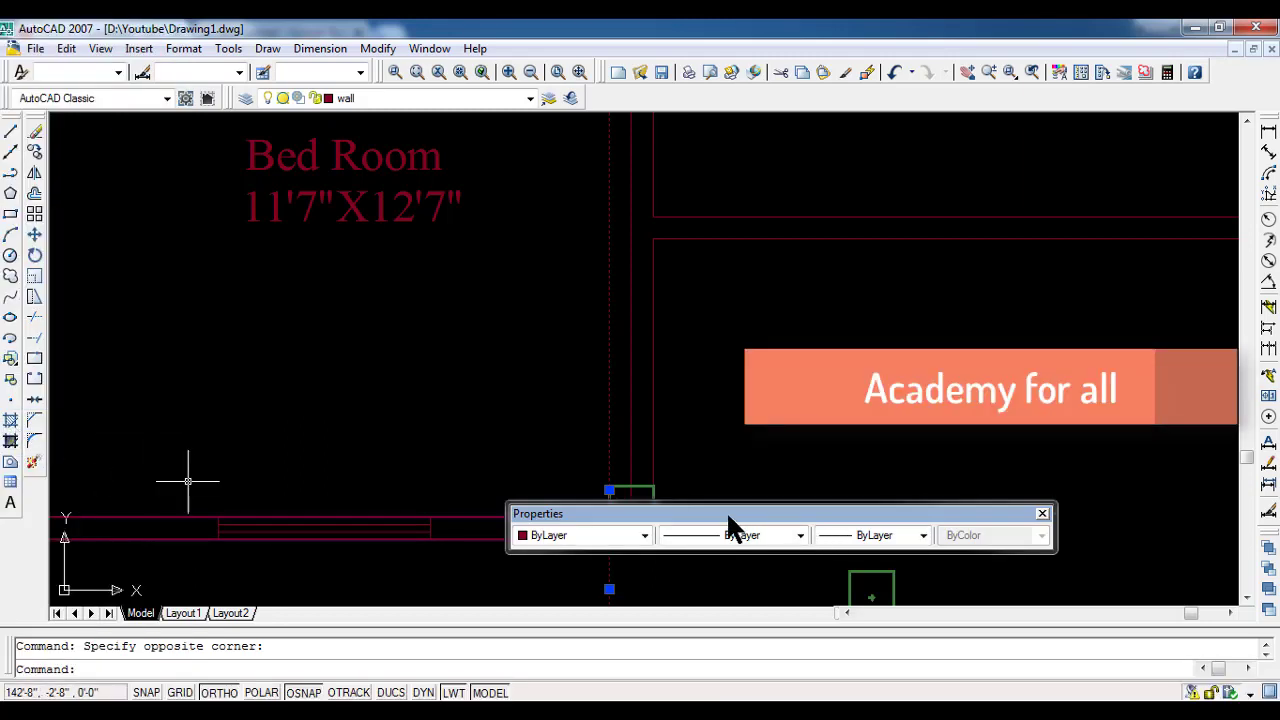
left_click_drag(728, 525, 671, 94)
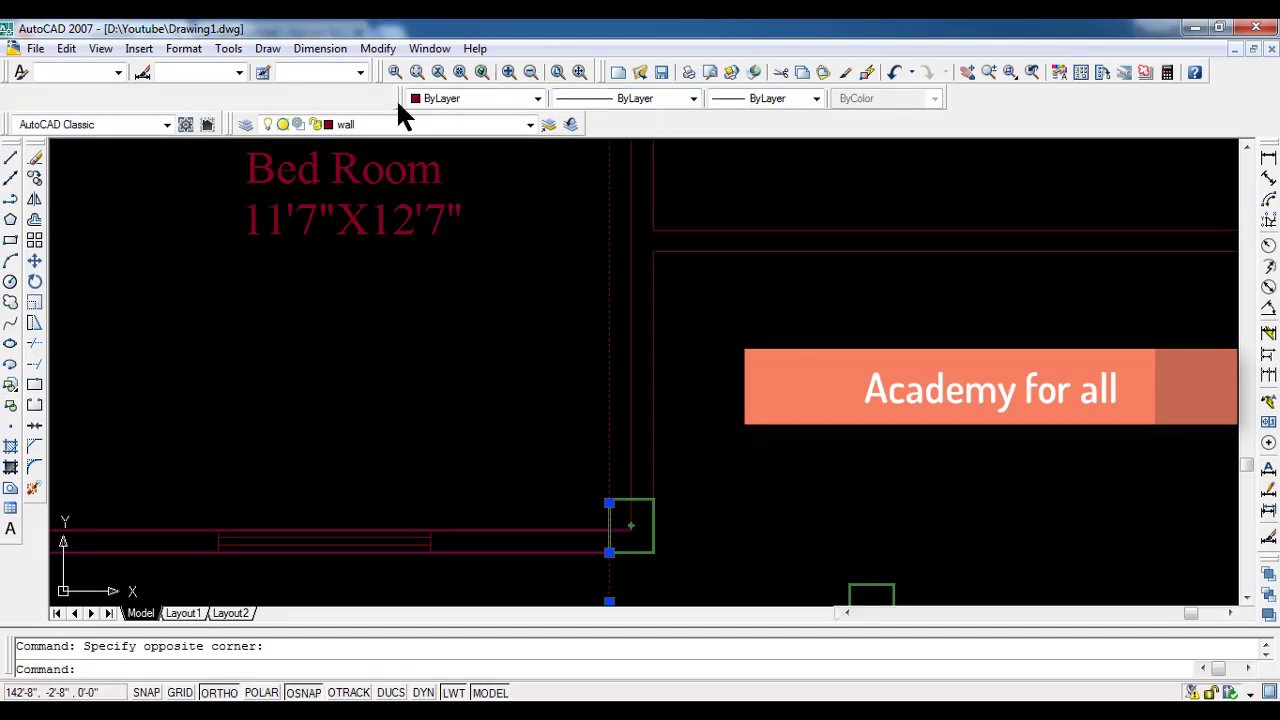
left_click_drag(397, 101, 400, 92)
Step: Dock the Properties toolbar and make the selected guide line green
left_click_drag(613, 131, 611, 126)
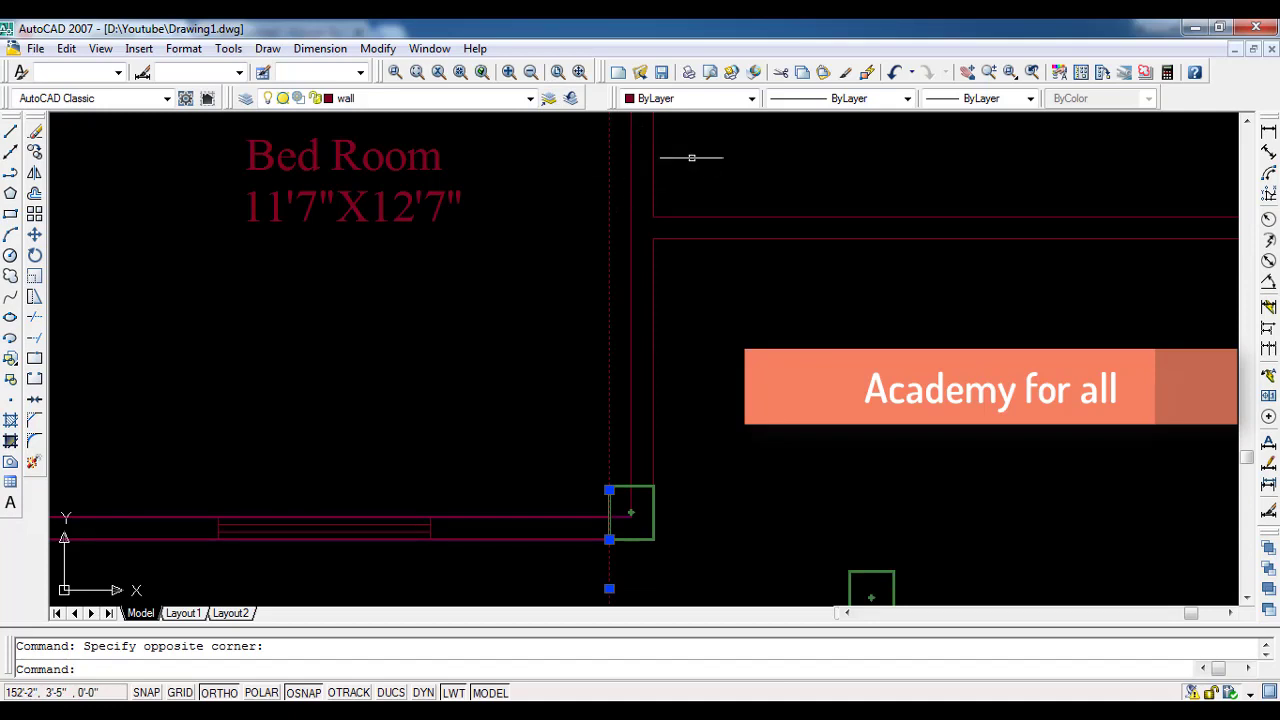
left_click(750, 99)
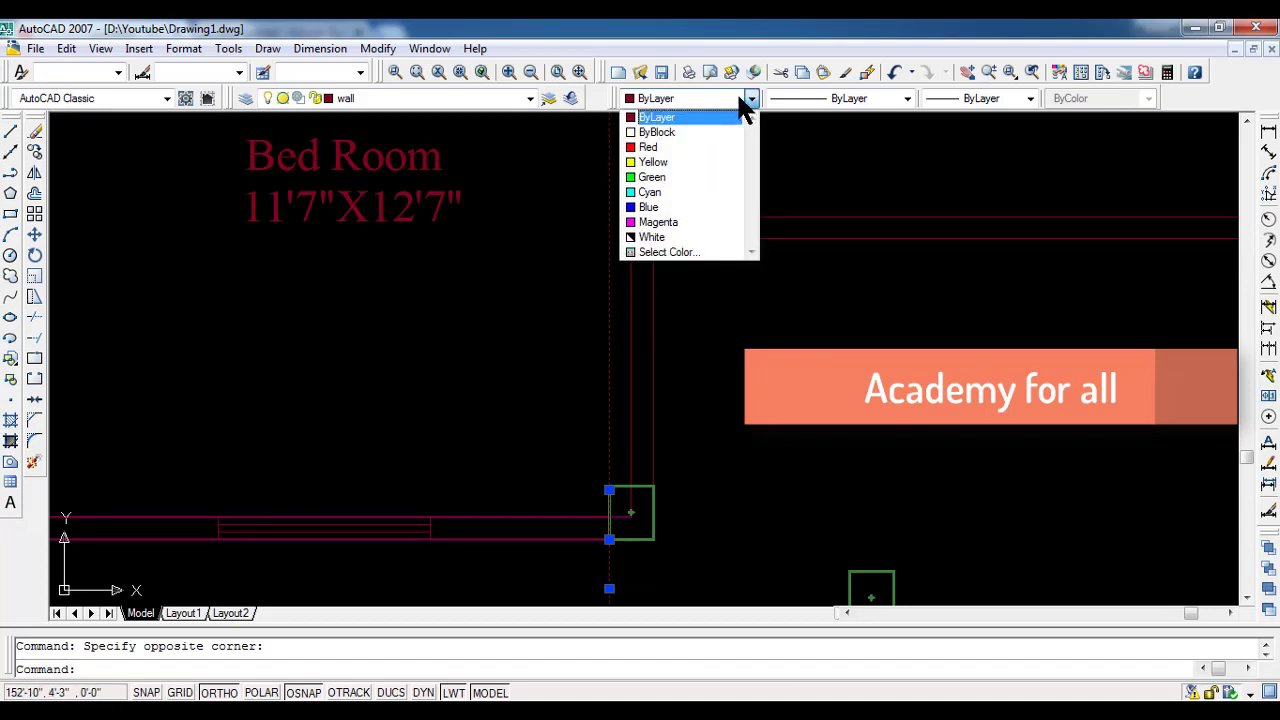
left_click(672, 176)
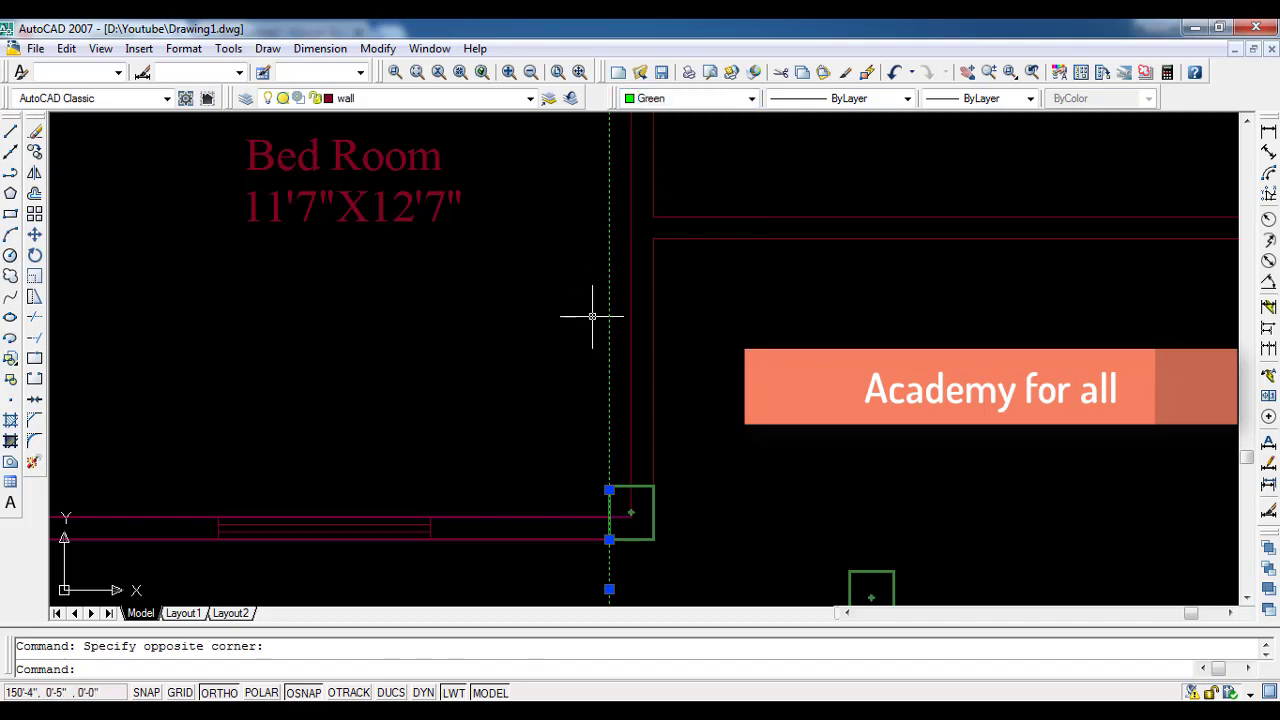
key("Escape")
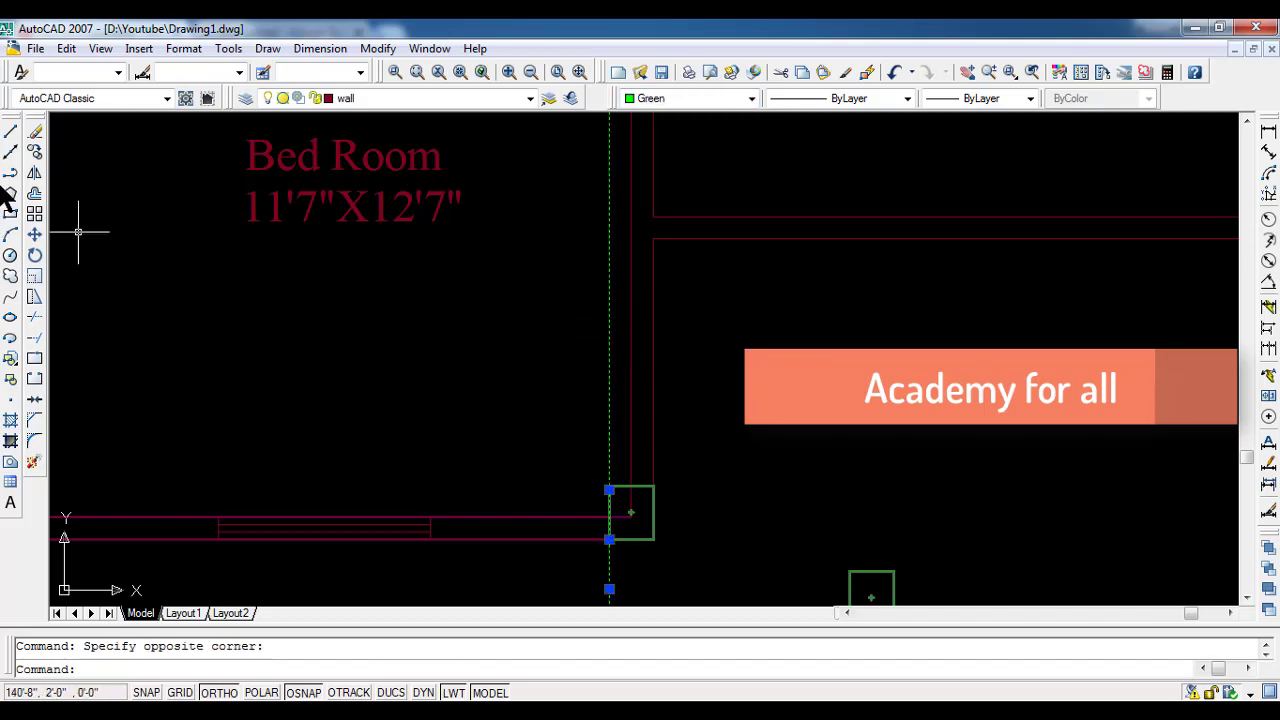
Step: Copy the green guide line from the column corner to two new positions
left_click(35, 152)
left_click(609, 488)
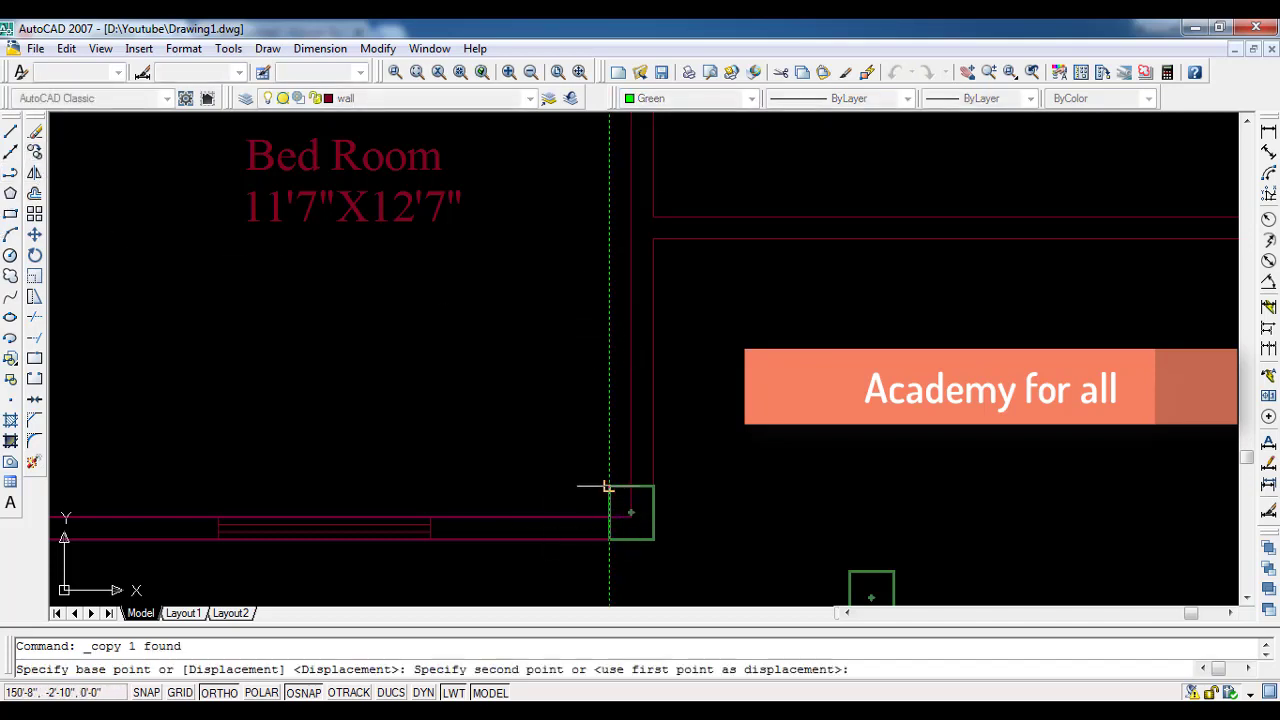
left_click(653, 490)
scroll(555, 520, "down", 4)
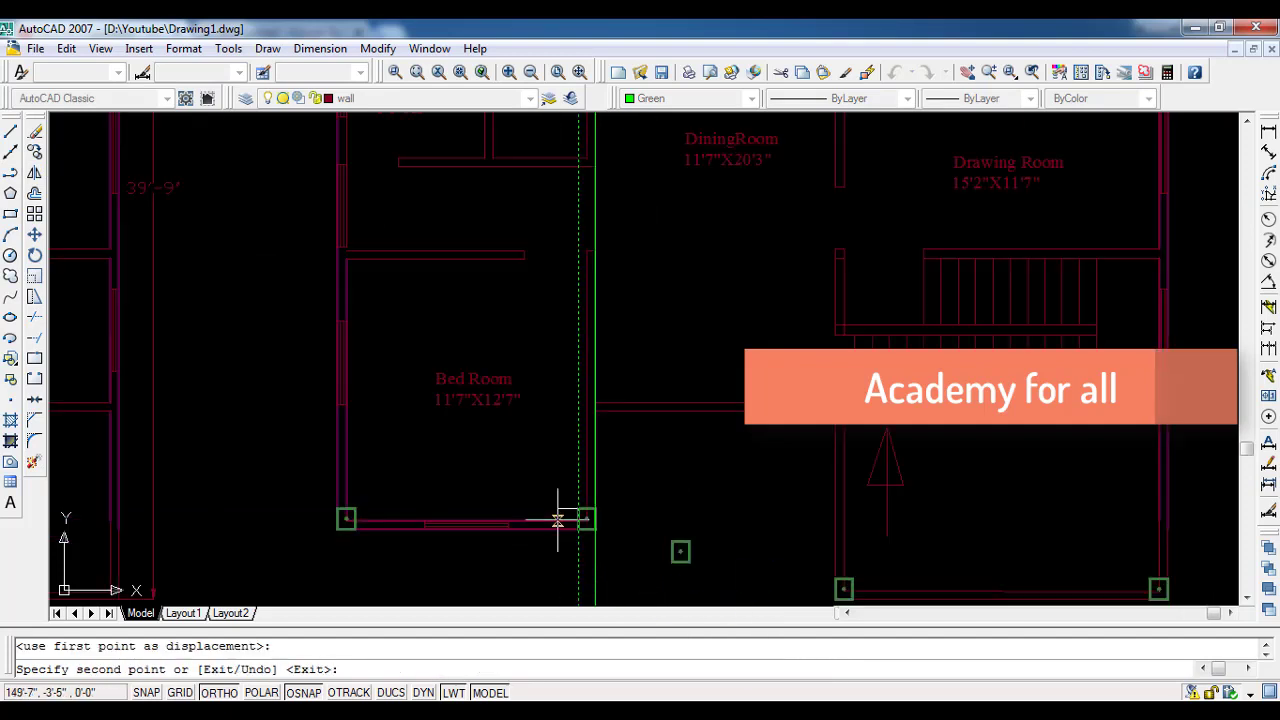
scroll(585, 512, "down", 2)
scroll(740, 528, "up", 5)
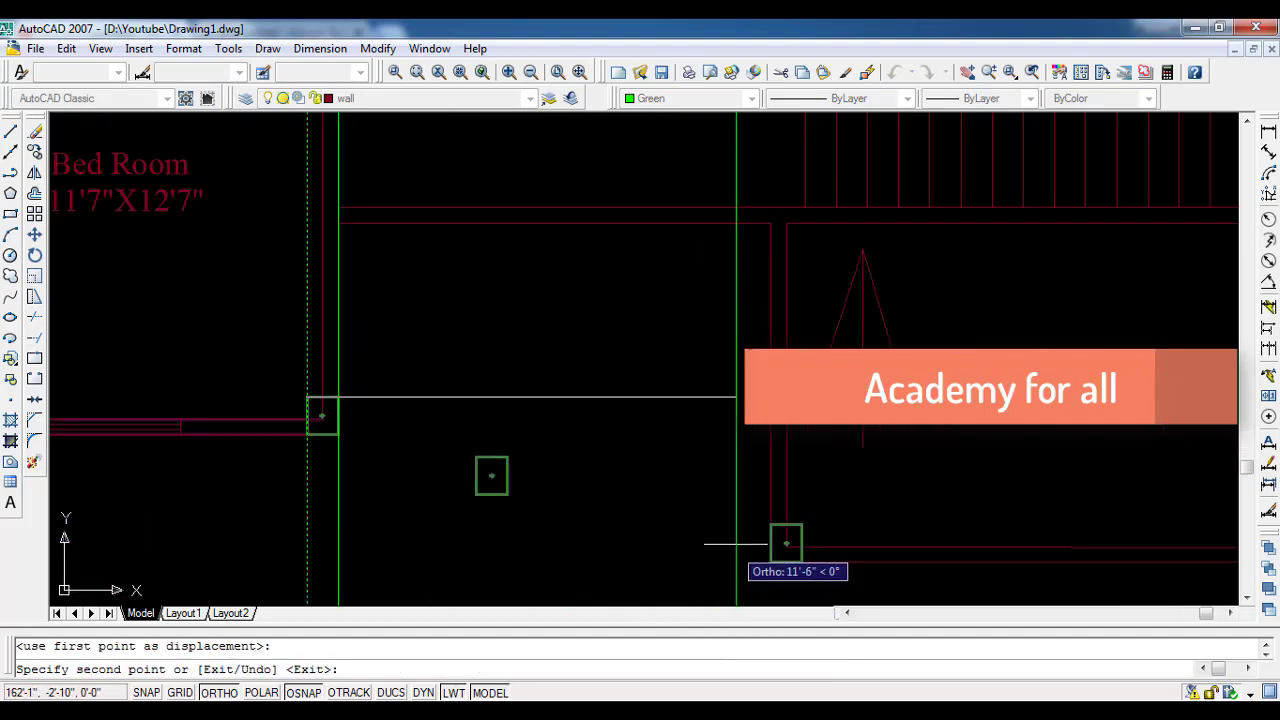
left_click(770, 526)
scroll(800, 526, "down", 1)
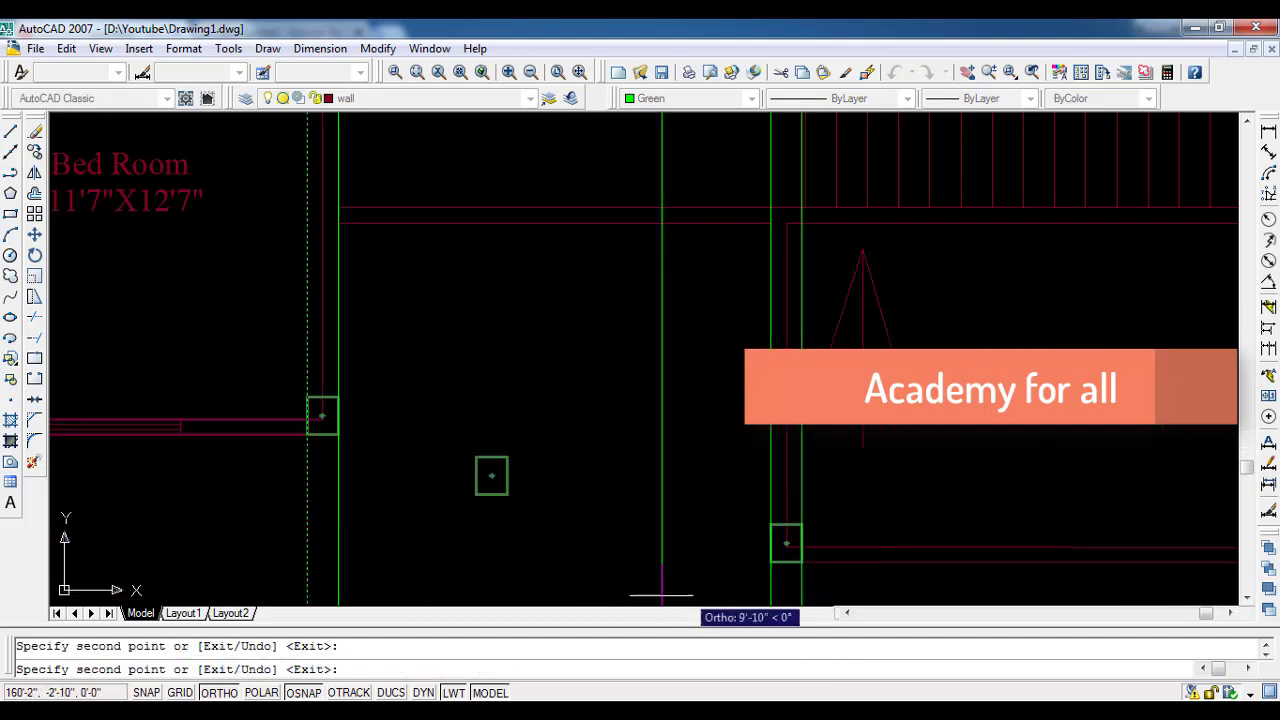
scroll(600, 577, "down", 2)
scroll(600, 577, "down", 2)
key("Escape")
Step: Copy the green column, based at its top midpoint, down onto the wall line junction
scroll(560, 240, "up", 1)
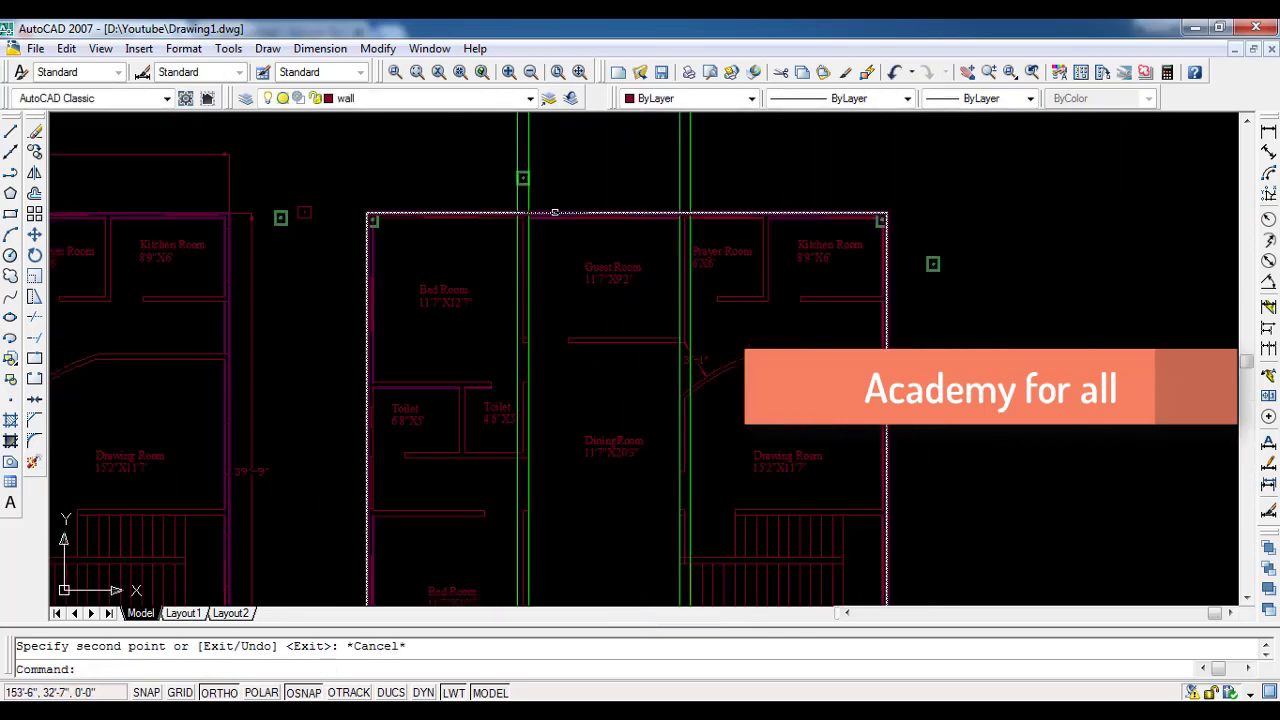
scroll(473, 153, "up", 3)
scroll(513, 150, "up", 3)
left_click(588, 320)
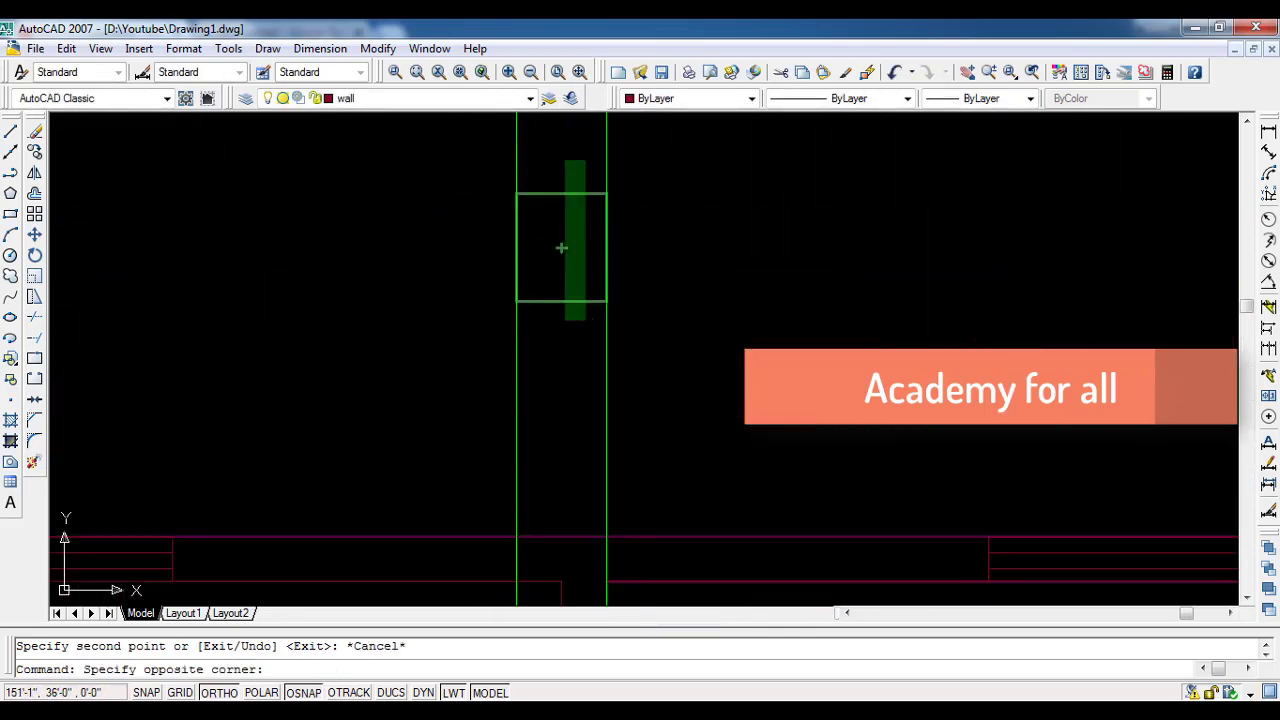
left_click(505, 165)
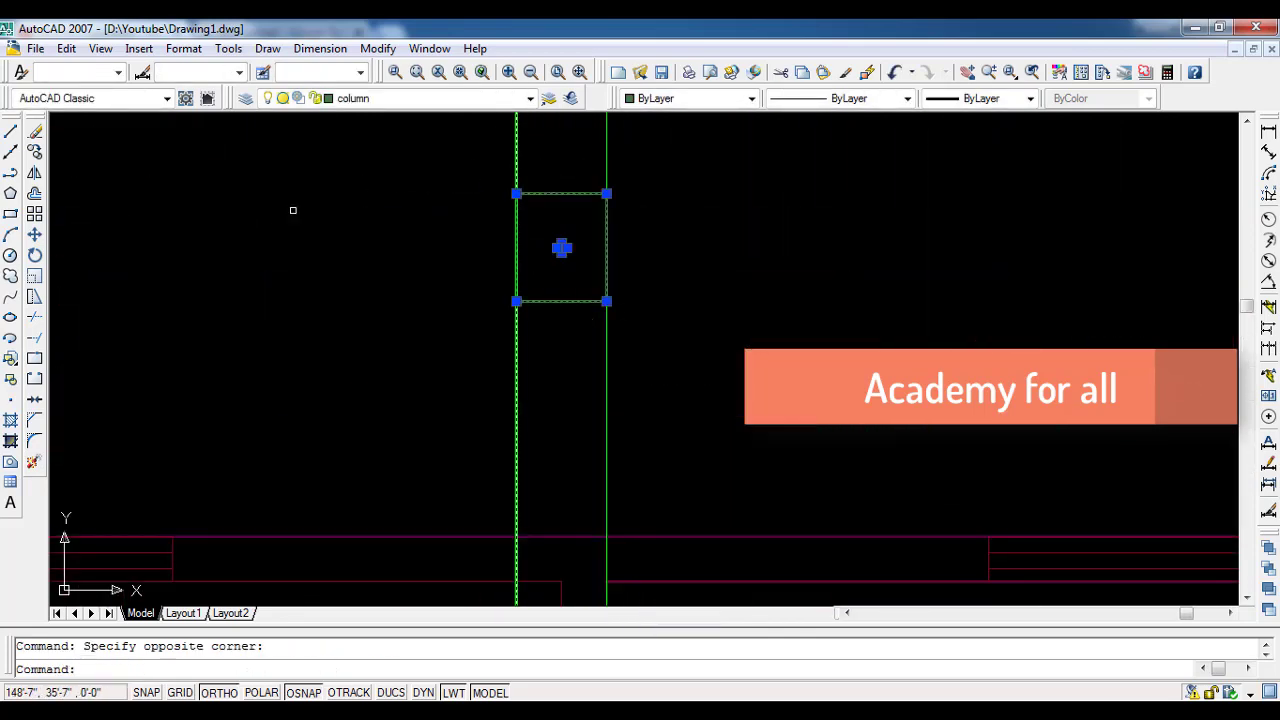
left_click(34, 151)
left_click(561, 195)
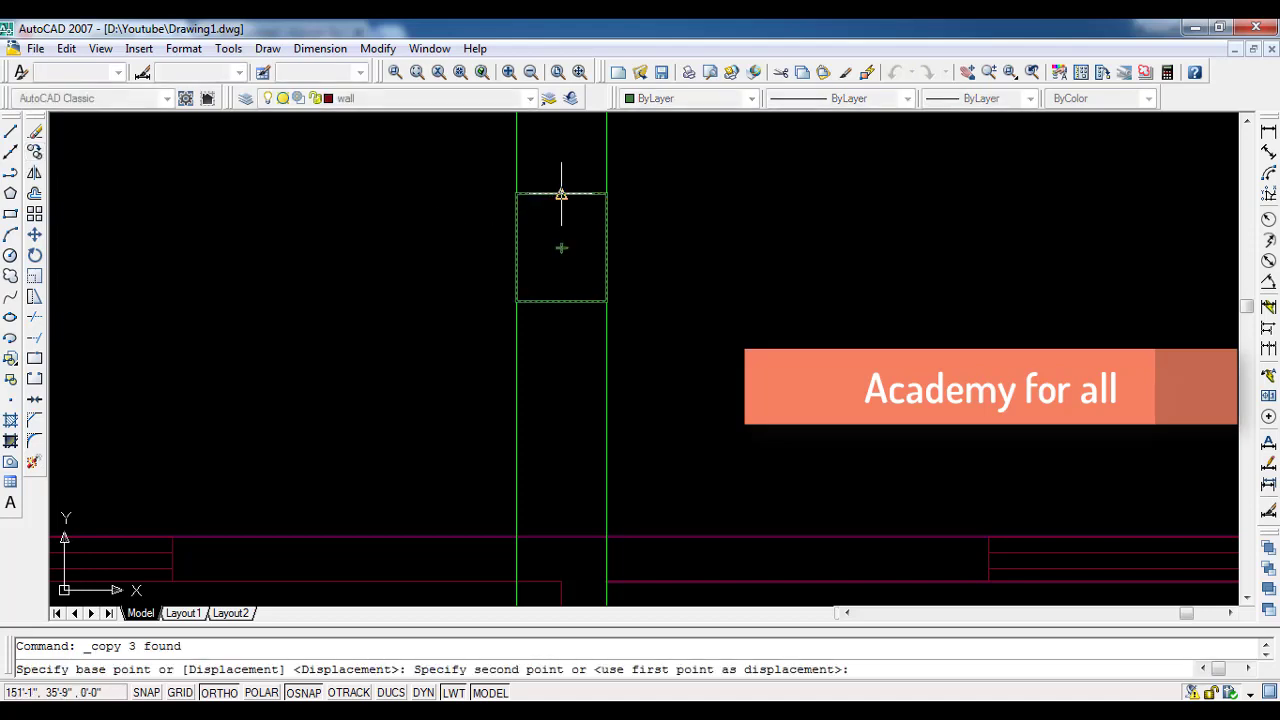
left_click(561, 538)
scroll(561, 538, "down", 2)
middle_click_drag(663, 469, 529, 363)
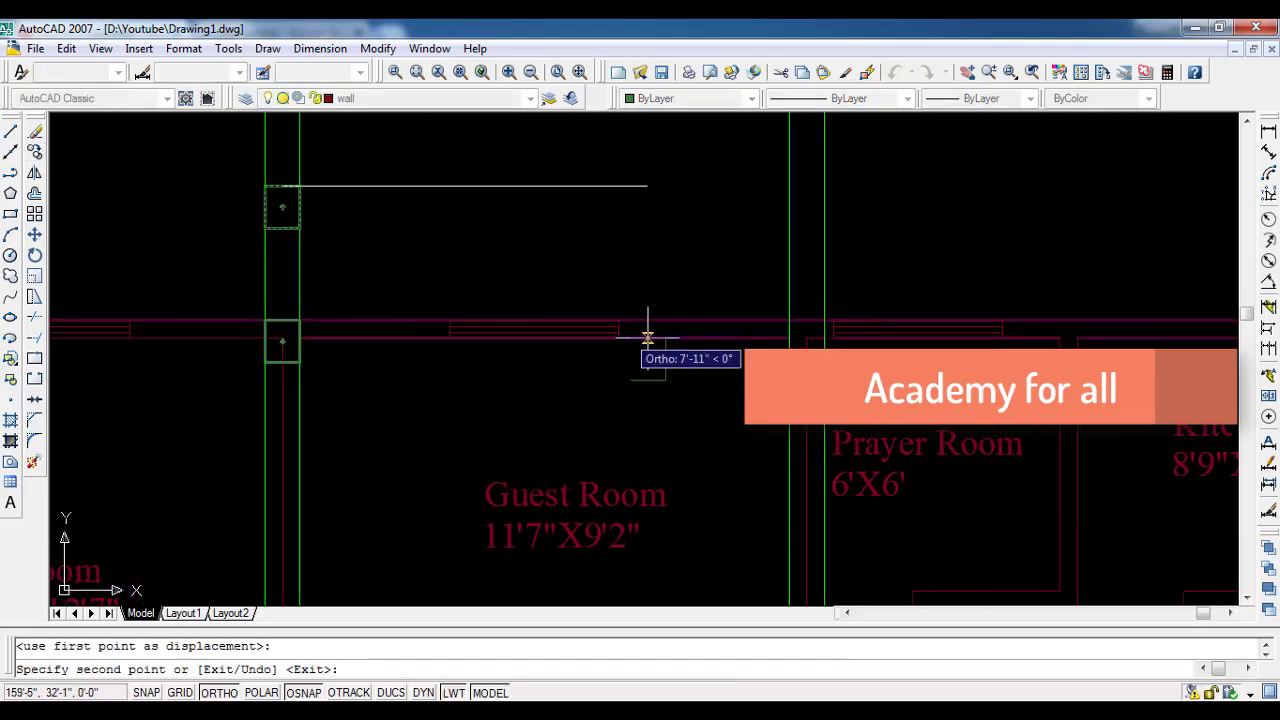
scroll(651, 337, "up", 2)
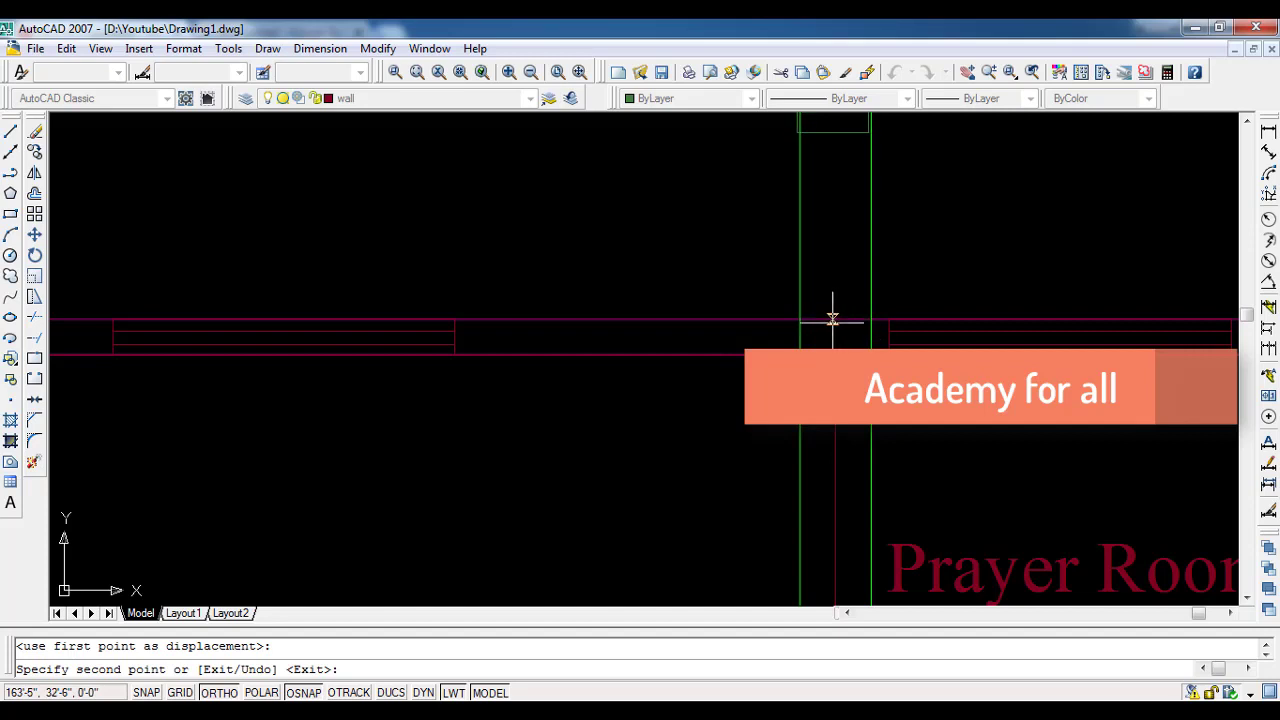
scroll(752, 378, "down", 3)
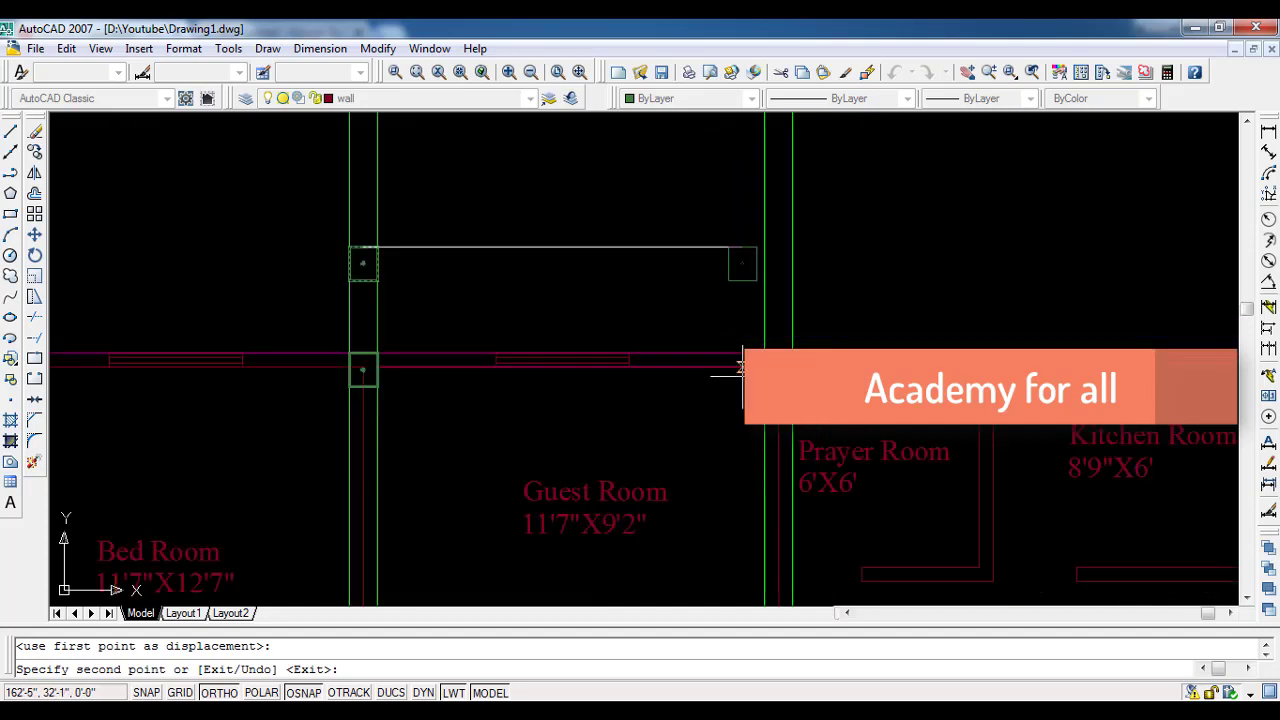
key("Escape")
Step: Copy the column beside the wall onto the next junction to its right
left_click(695, 297)
left_click(645, 241)
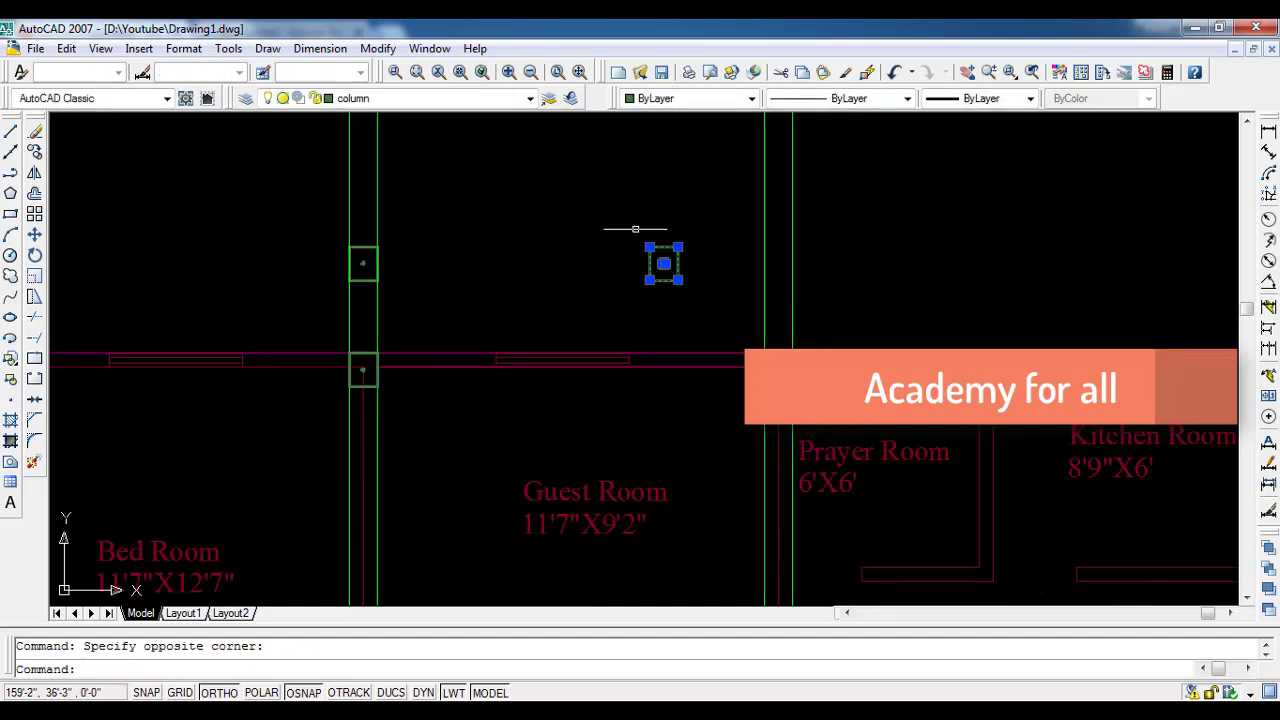
left_click(34, 151)
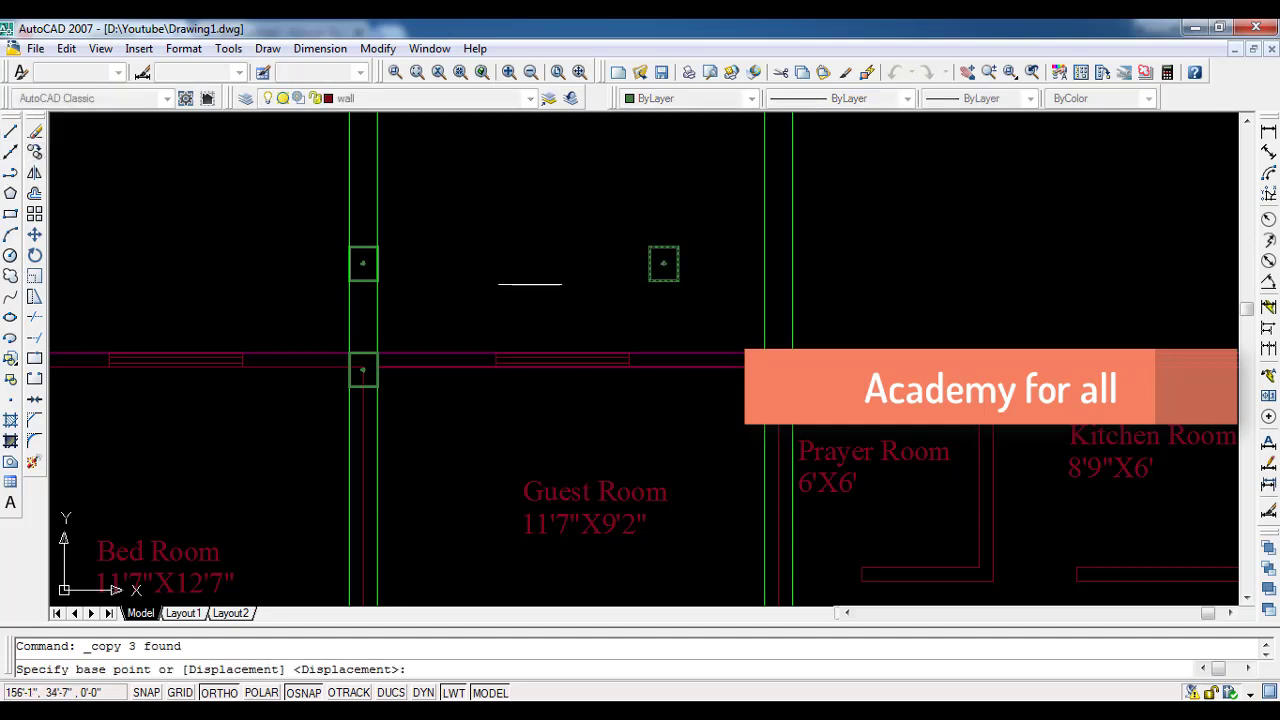
left_click(650, 247)
left_click(765, 247)
scroll(395, 408, "down", 2)
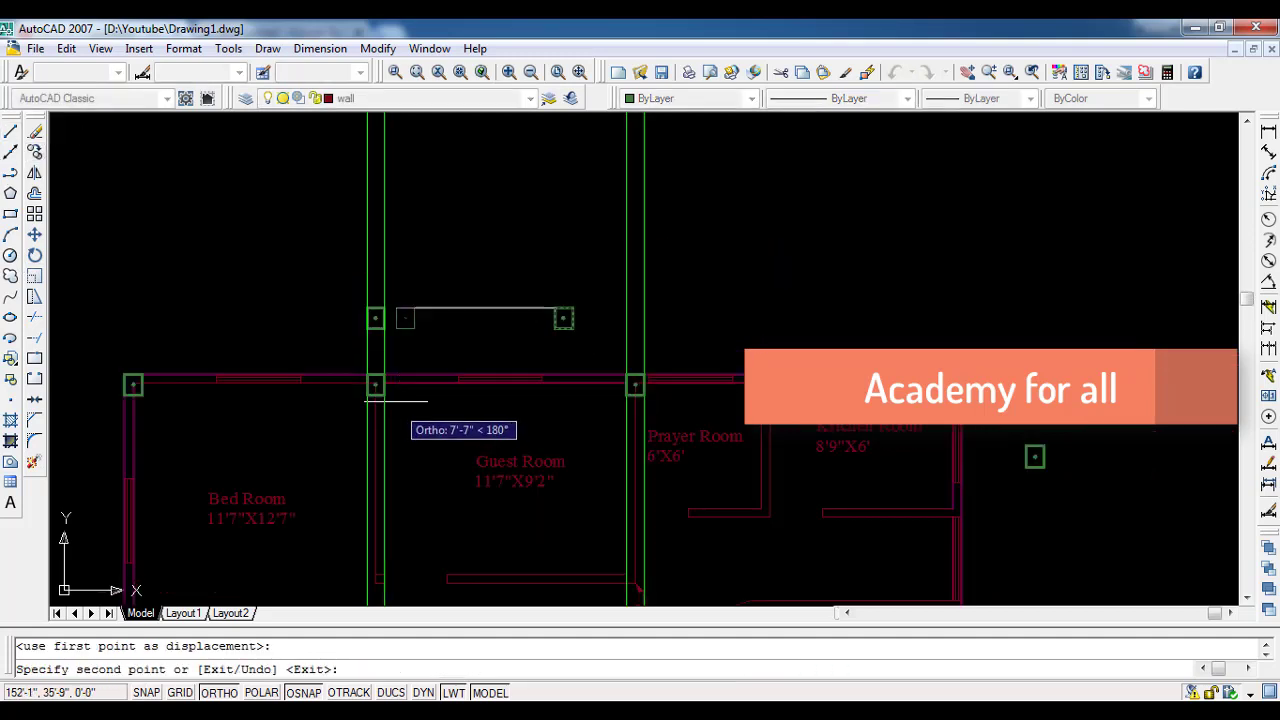
scroll(375, 401, "down", 2)
Step: End the column copying and review the new columns around the toilets and Bed Room
key("Escape")
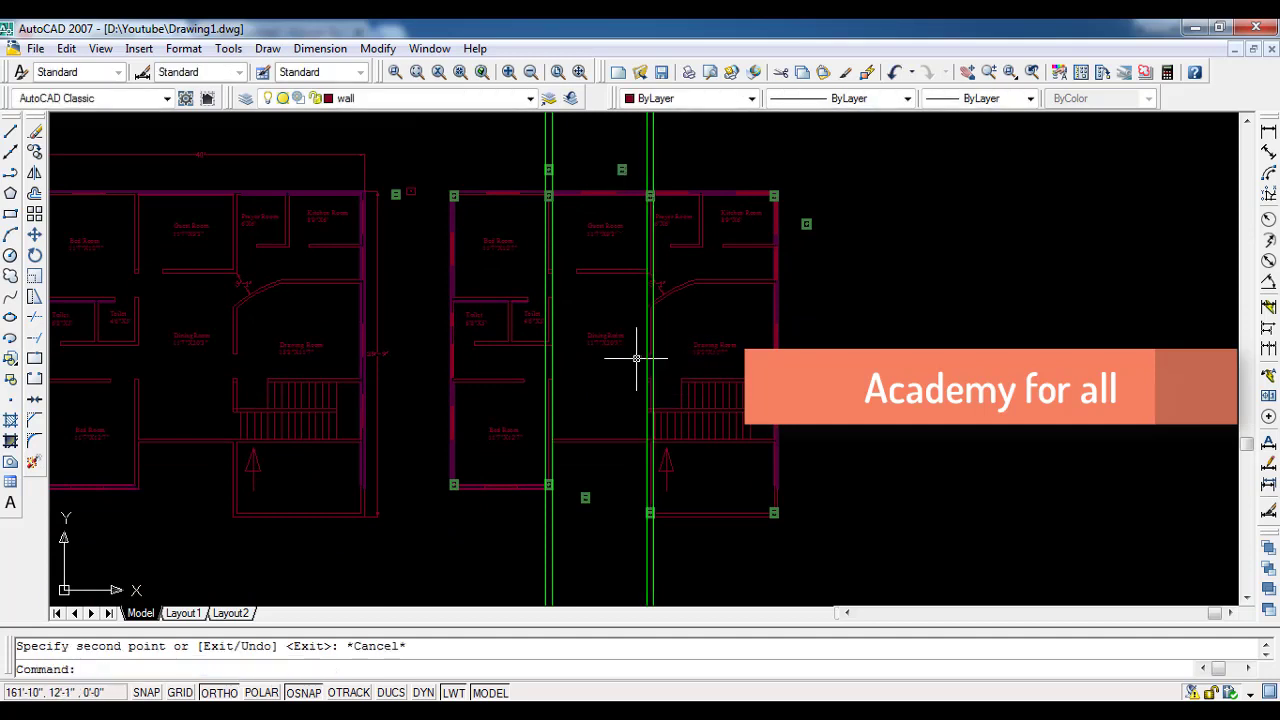
scroll(551, 456, "up", 2)
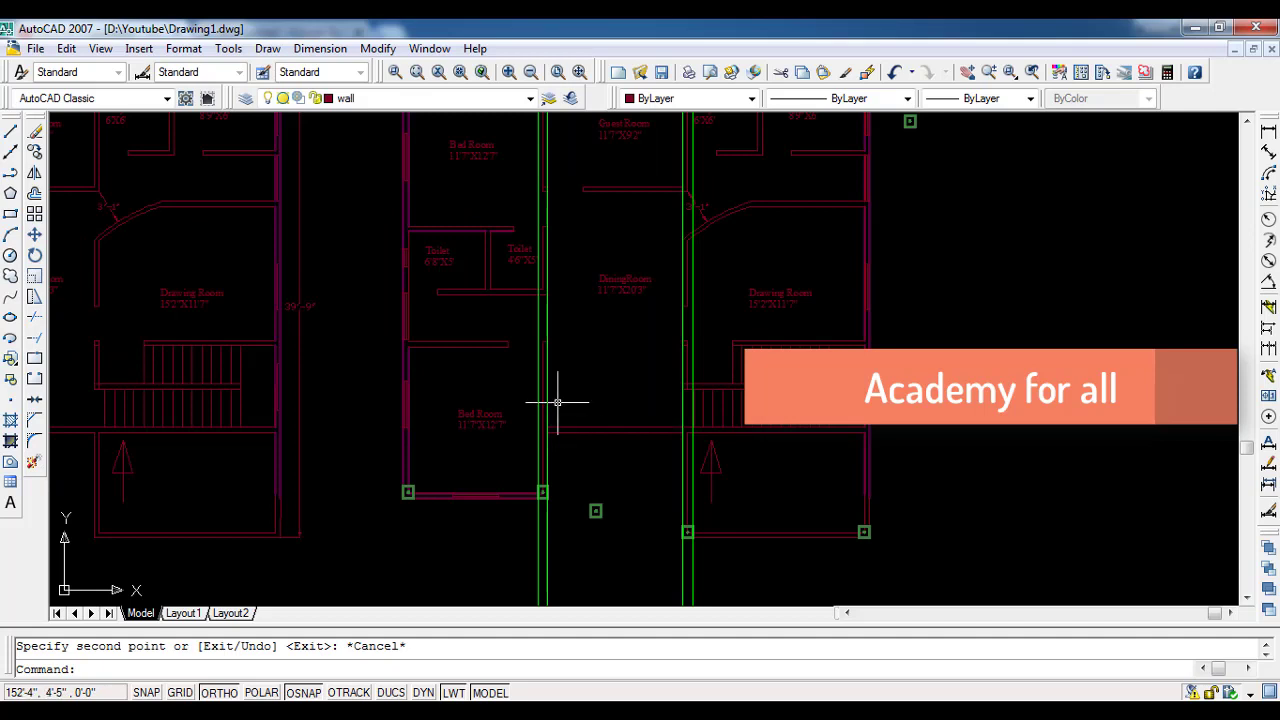
scroll(556, 400, "down", 3)
scroll(566, 371, "up", 2)
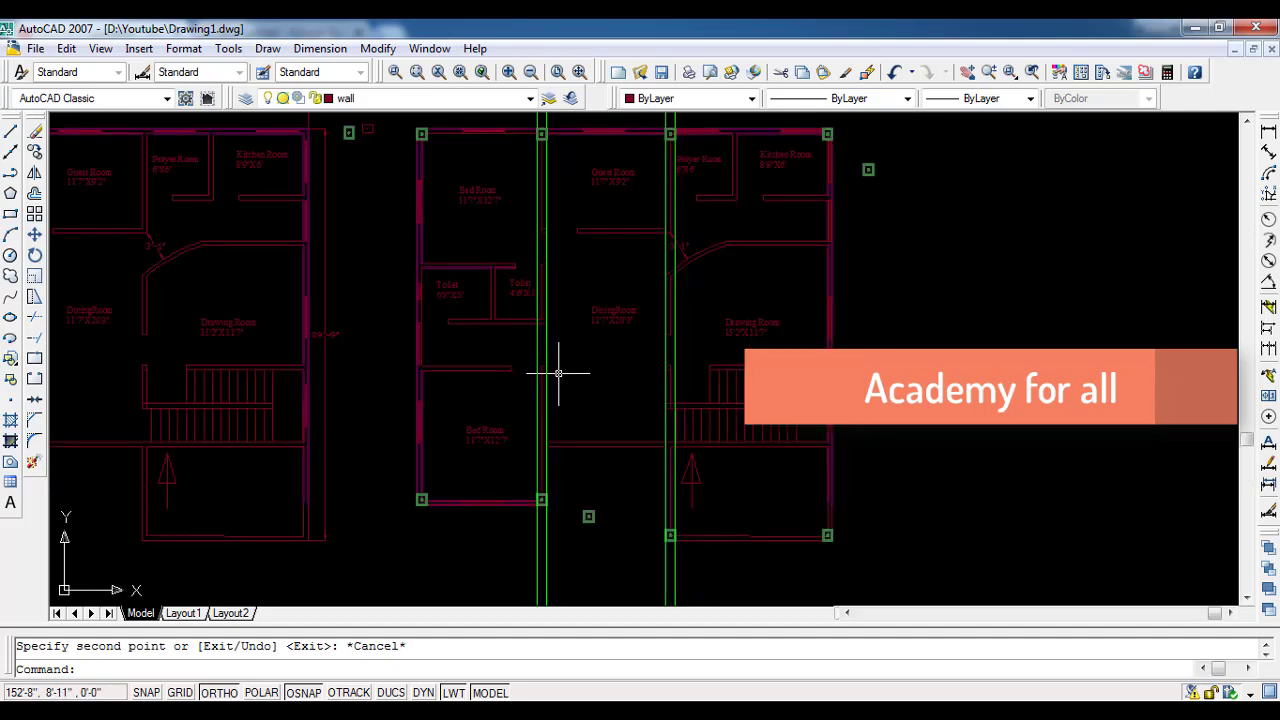
scroll(559, 374, "up", 2)
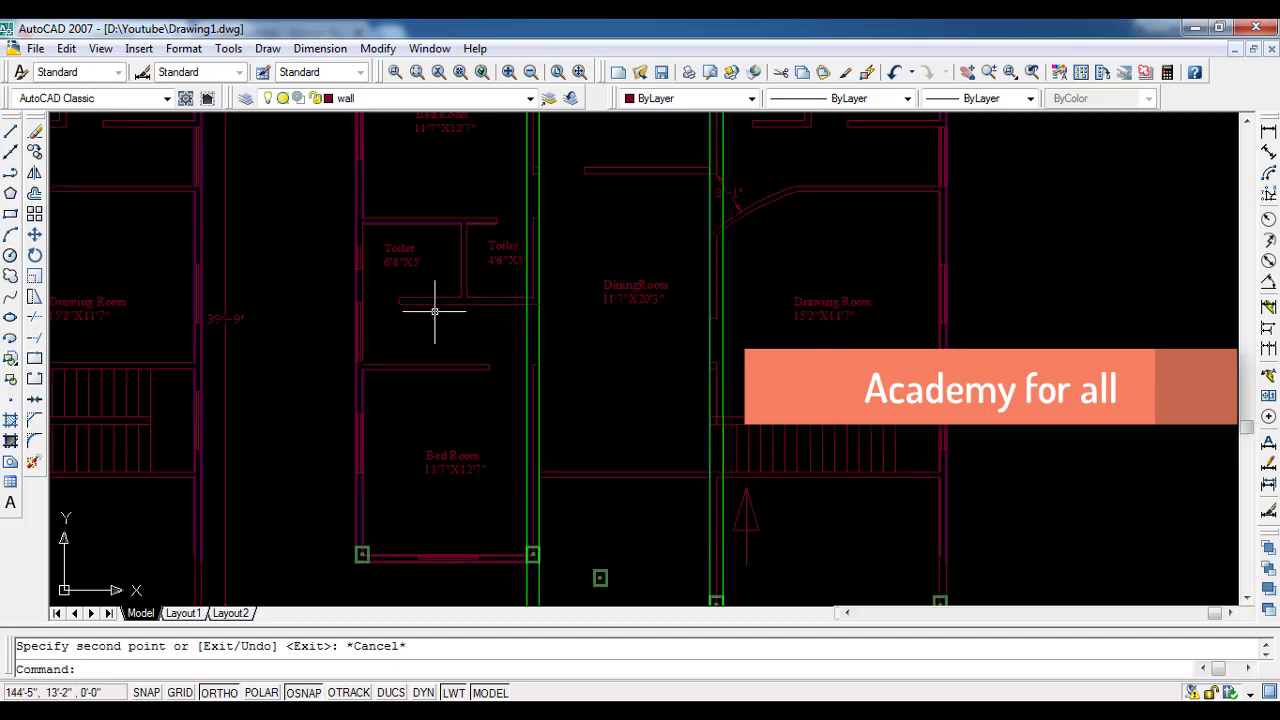
middle_click_drag(552, 272, 503, 223)
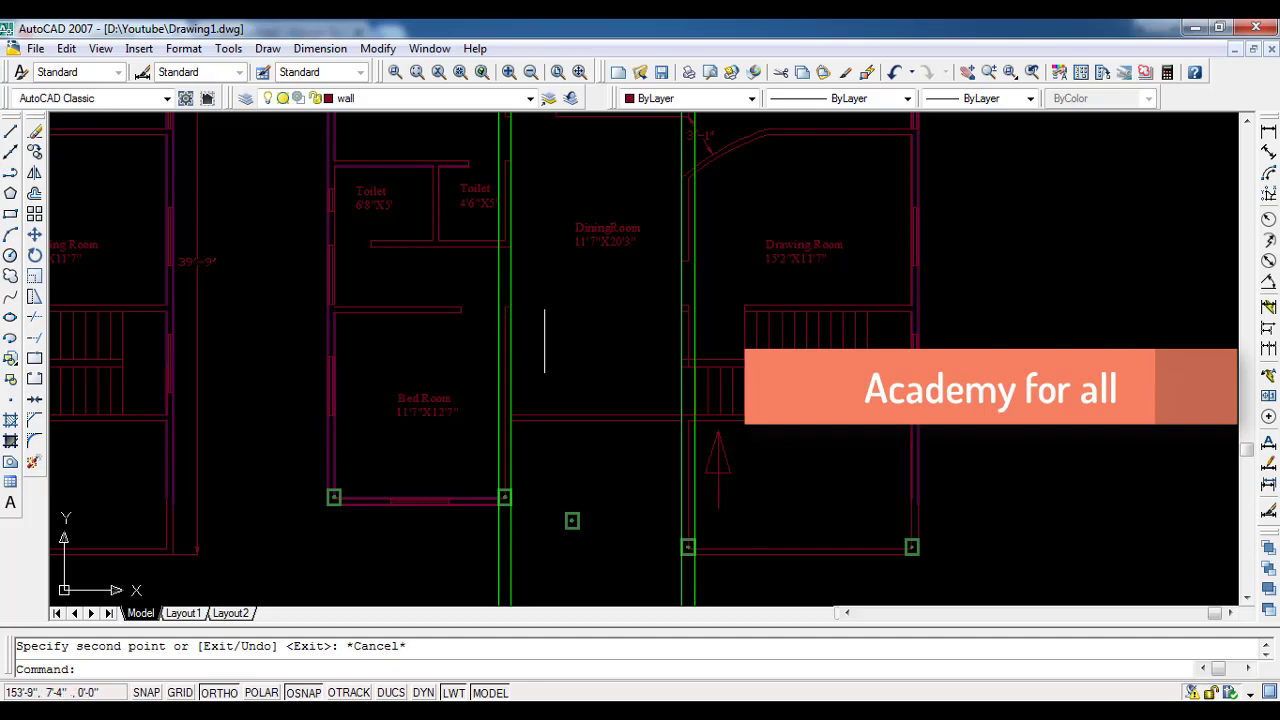
scroll(536, 393, "up", 3)
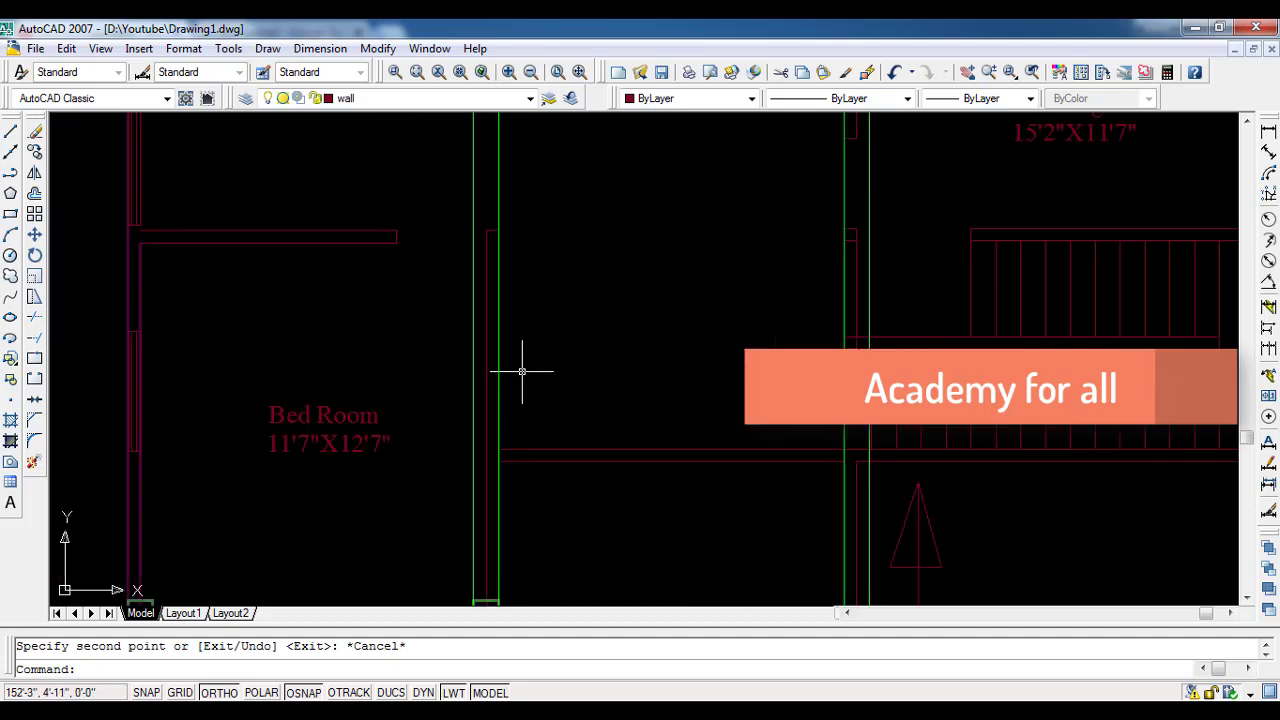
scroll(524, 364, "down", 2)
scroll(523, 357, "down", 1)
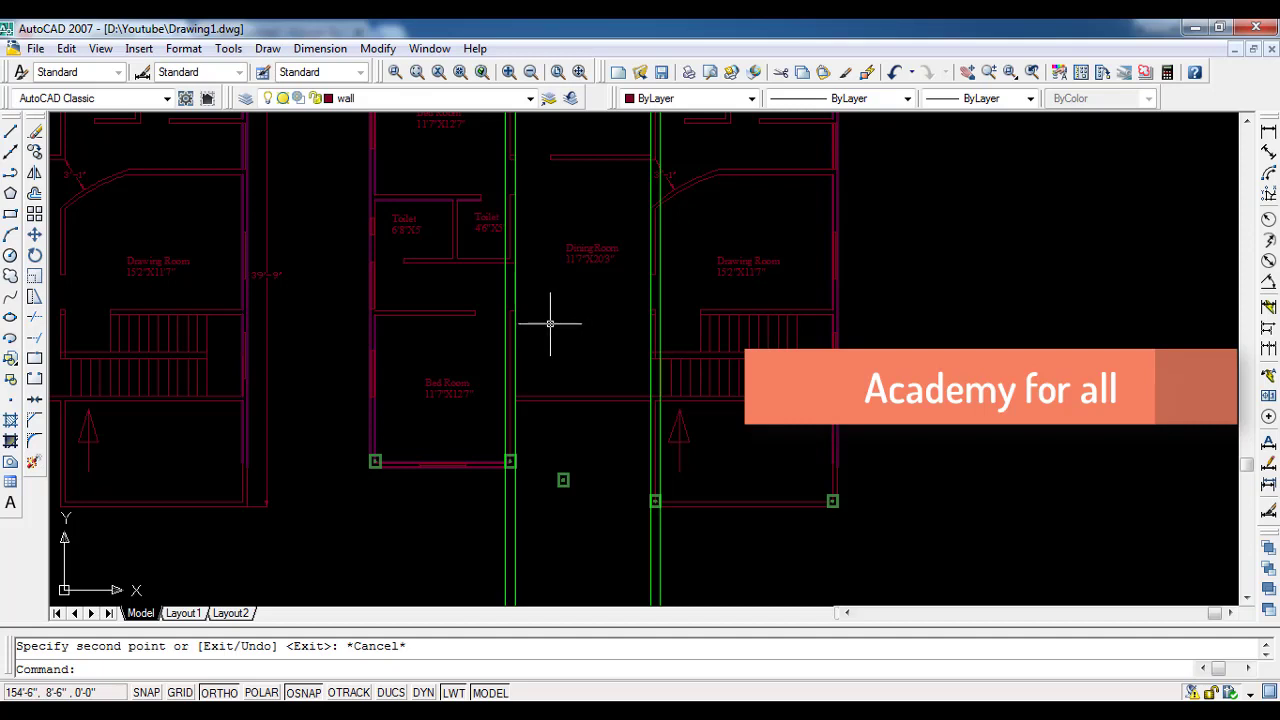
scroll(583, 500, "up", 1)
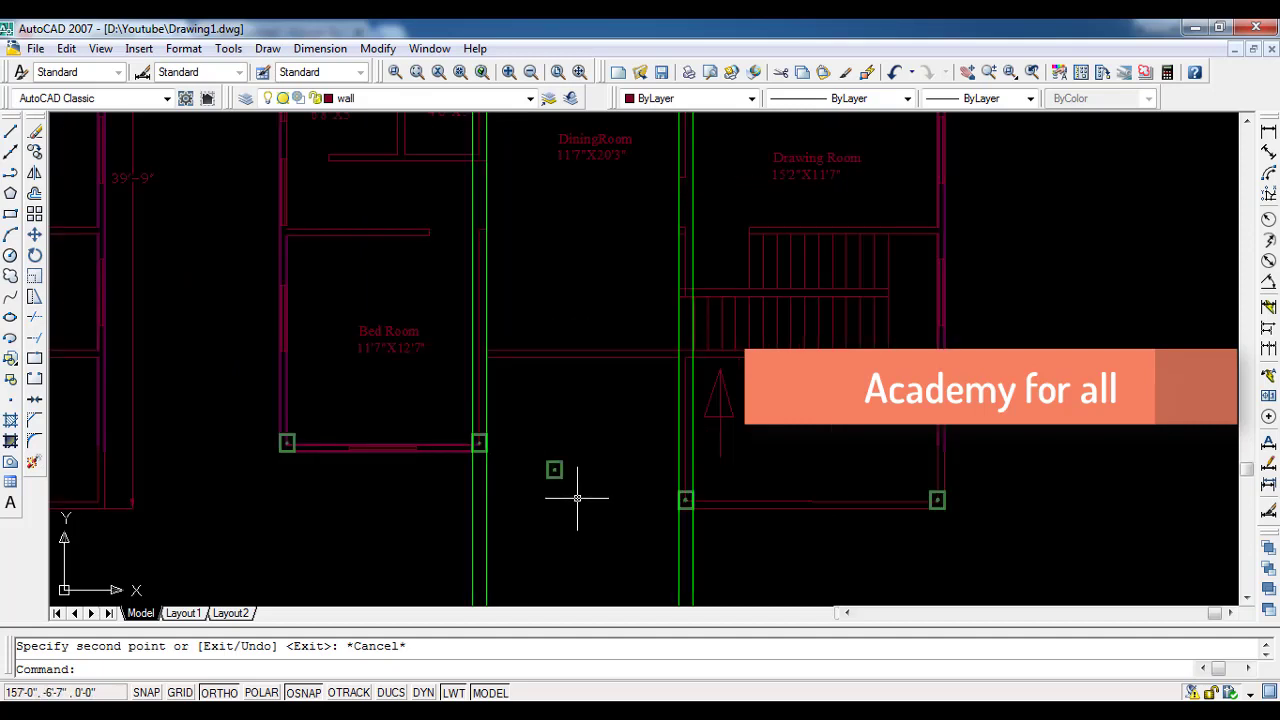
Step: Draw a horizontal construction line from the wall end near the Bed Room
left_click(10, 152)
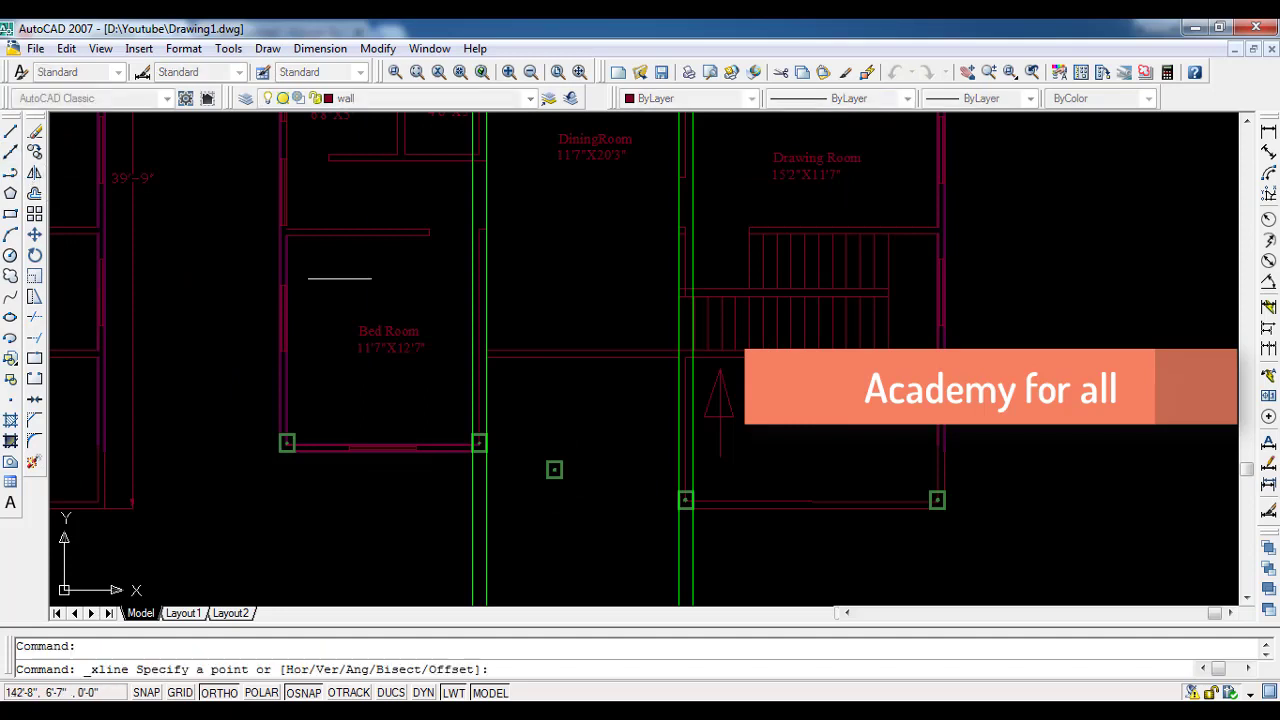
scroll(286, 254, "up", 2)
scroll(310, 247, "up", 2)
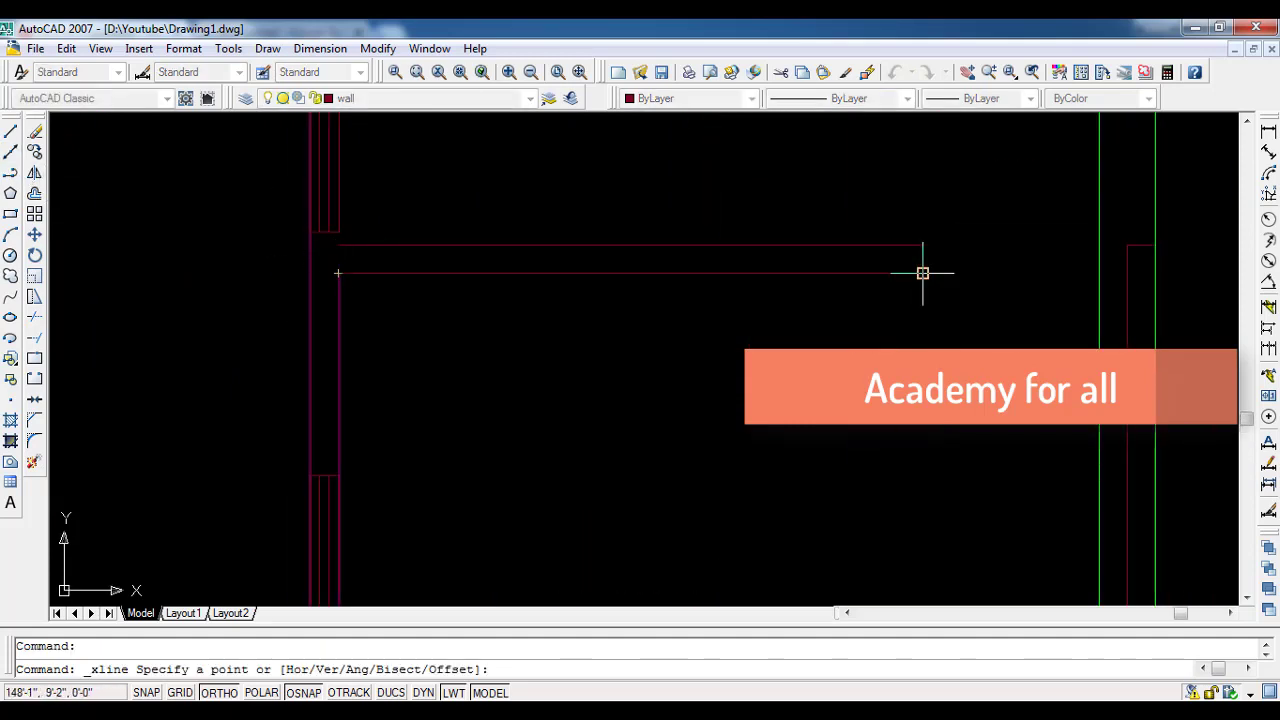
left_click(922, 273)
left_click(975, 272)
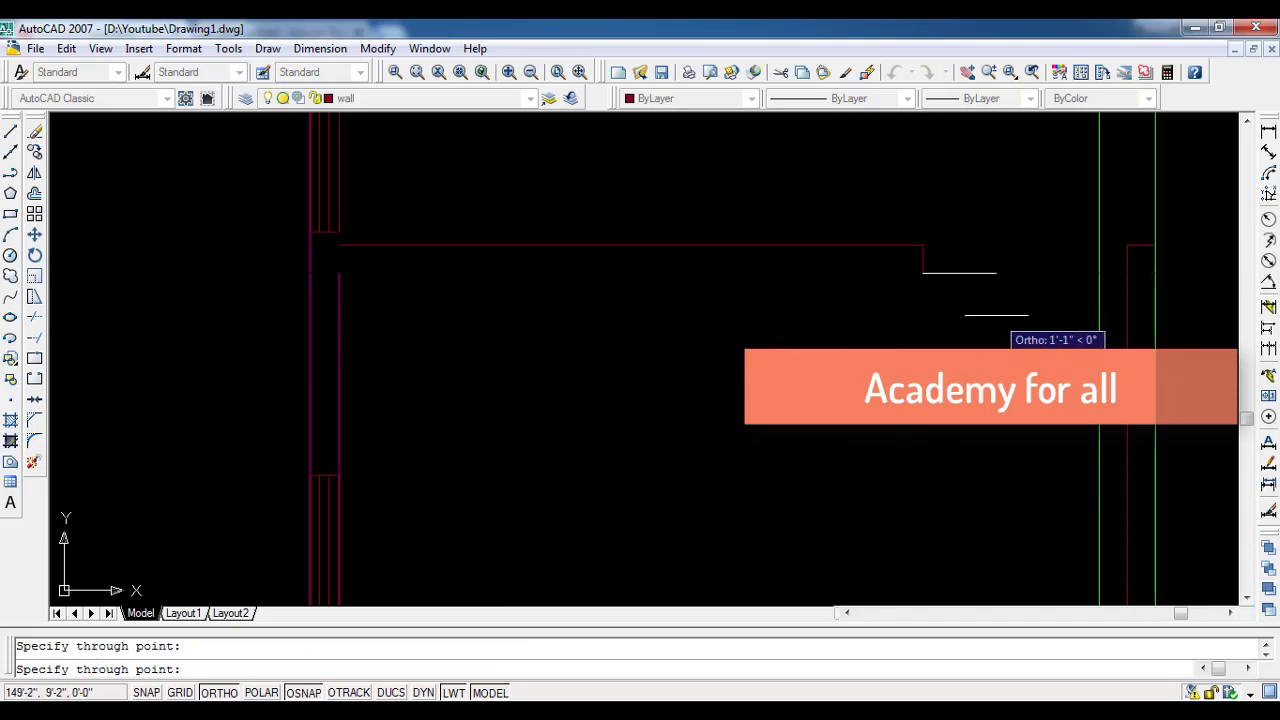
key("Escape")
Step: Change the new construction line's colour to Green
left_click(1010, 314)
left_click(984, 254)
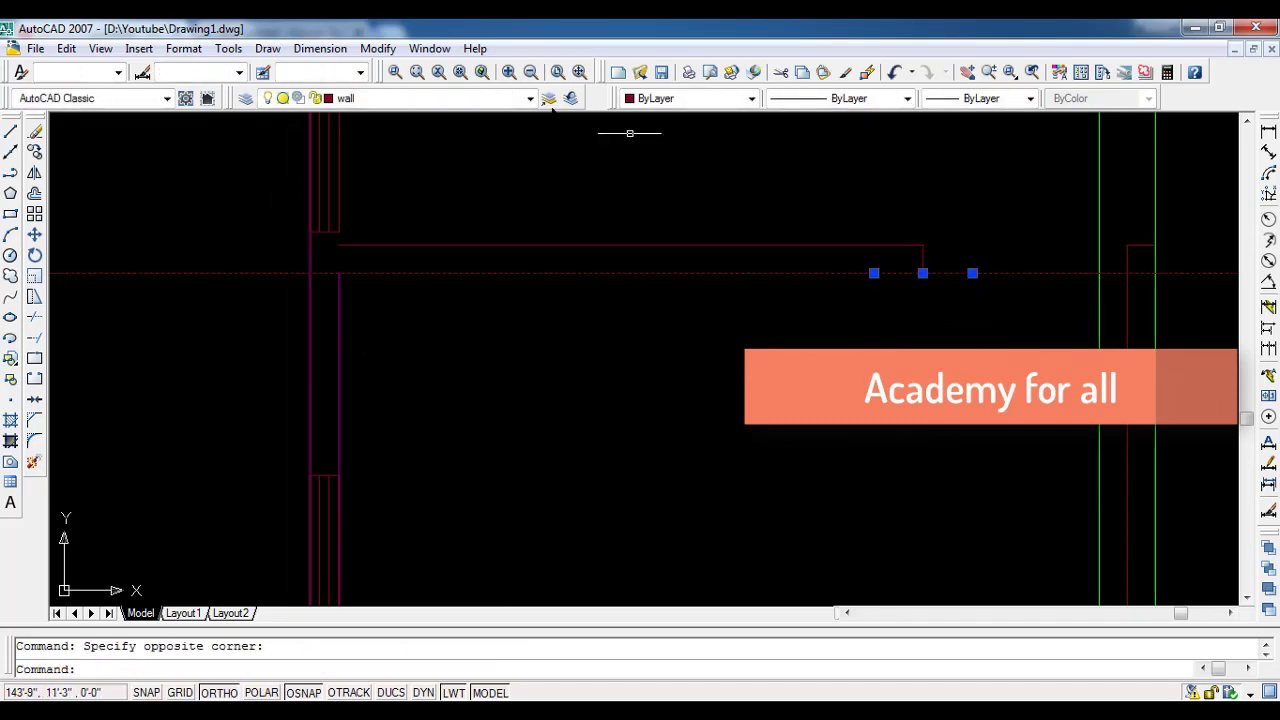
left_click(728, 100)
left_click(662, 160)
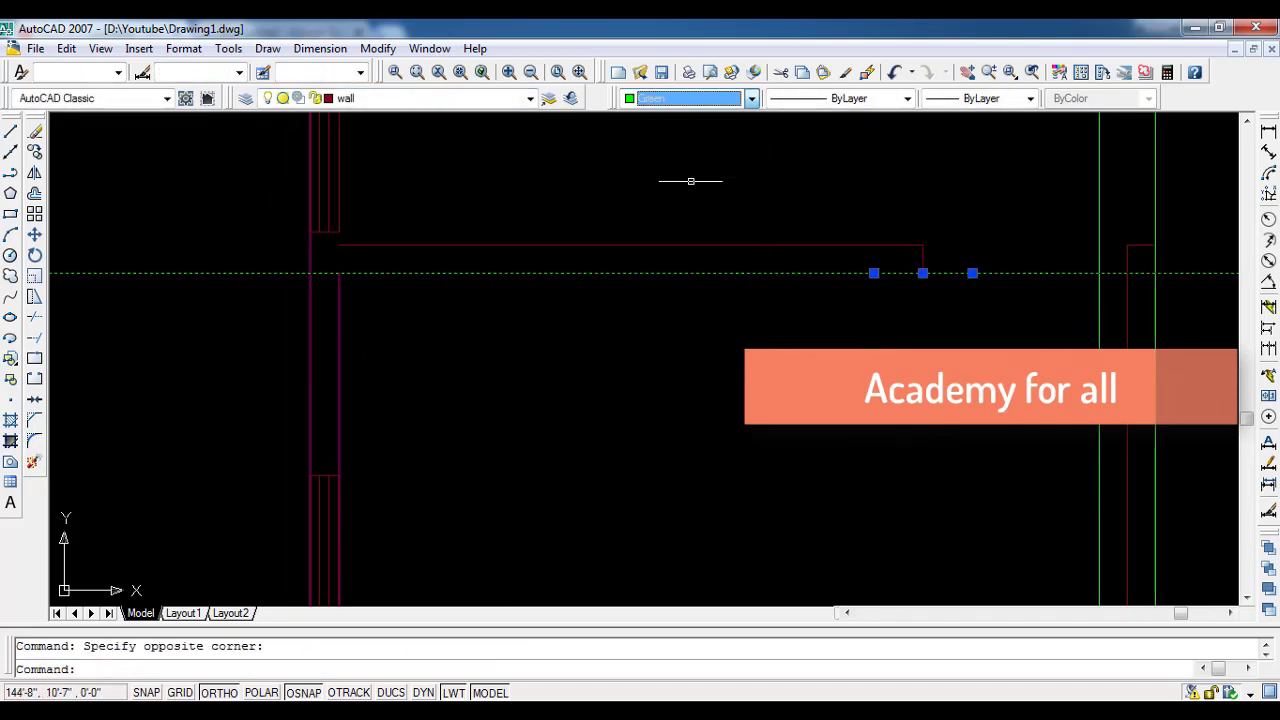
Step: Copy the green line 10 units, then erase the misplaced copy
left_click(34, 151)
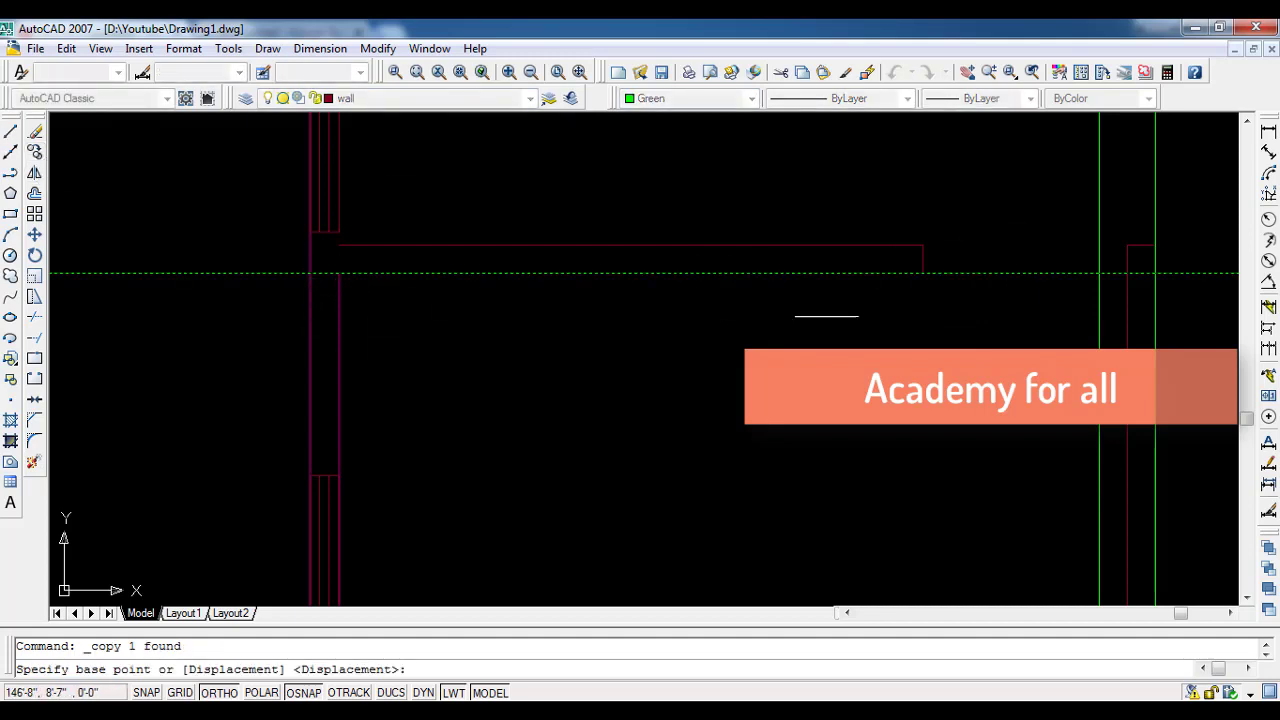
left_click(309, 272)
type("10")
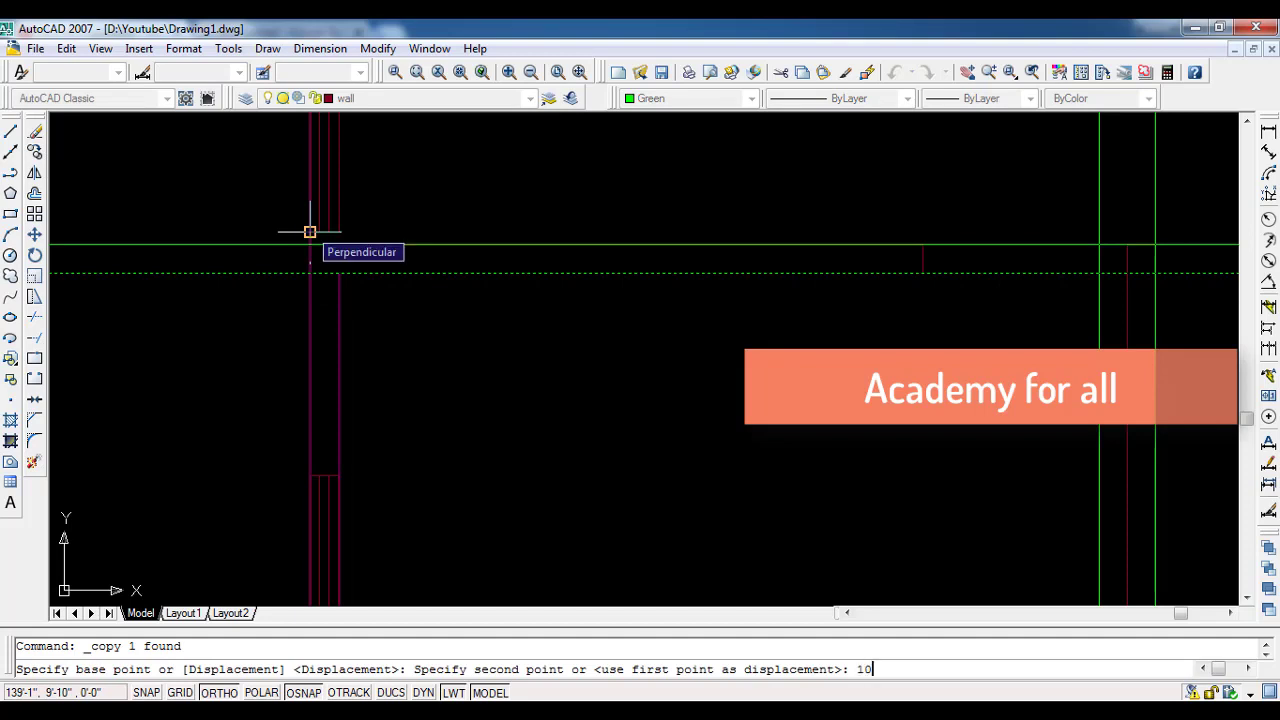
key("Return")
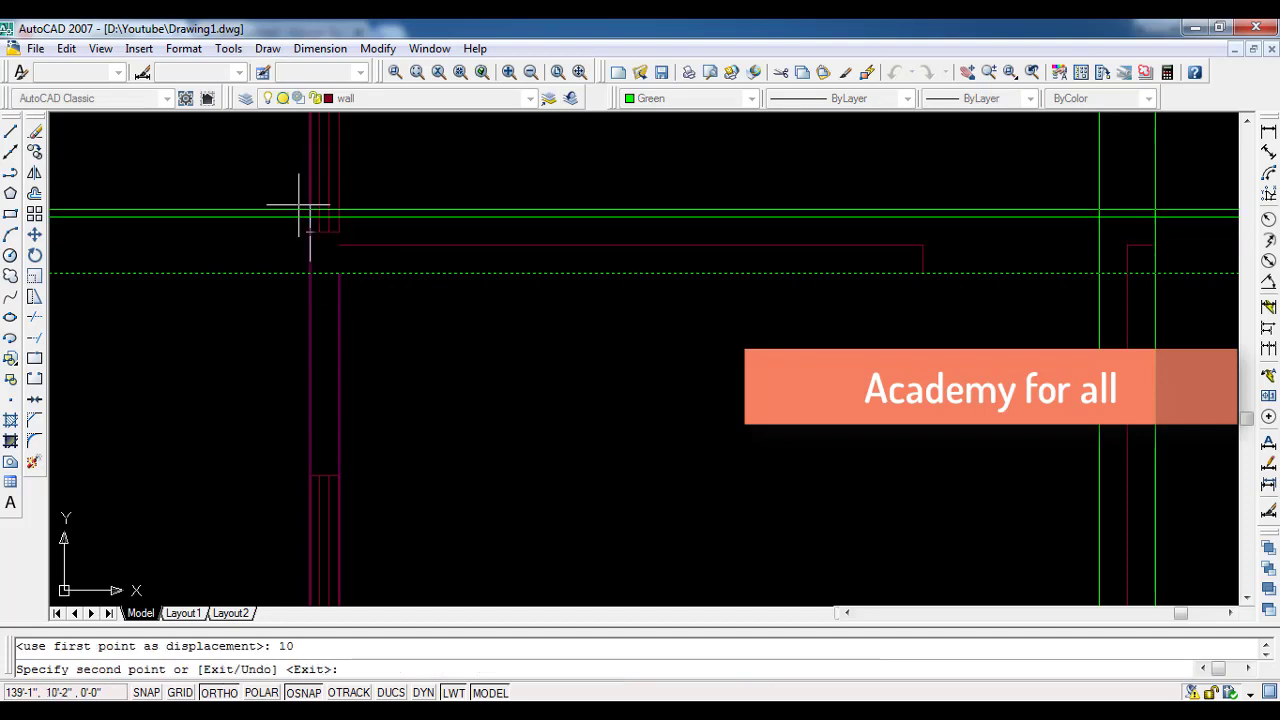
key("Escape")
left_click(424, 226)
left_click(423, 195)
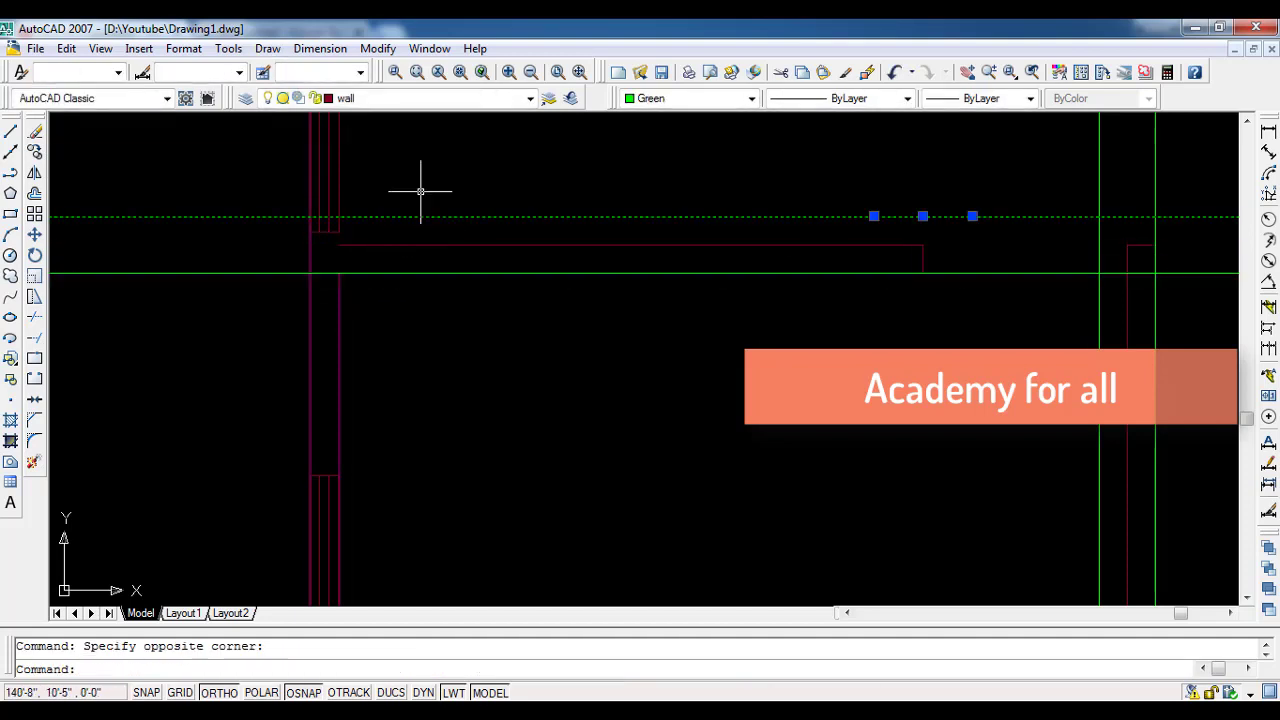
key("Delete")
scroll(426, 213, "down", 2)
scroll(443, 251, "down", 2)
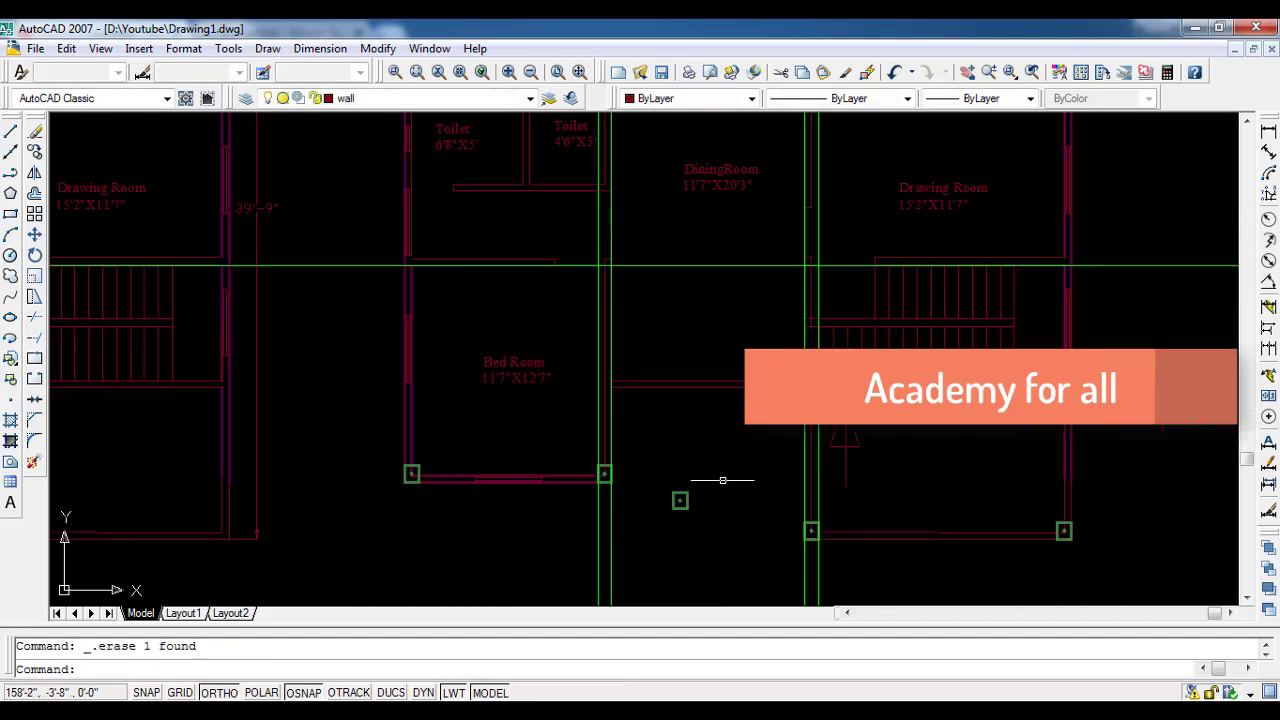
Step: Copy the green guide line 10 units above the original
left_click(346, 265)
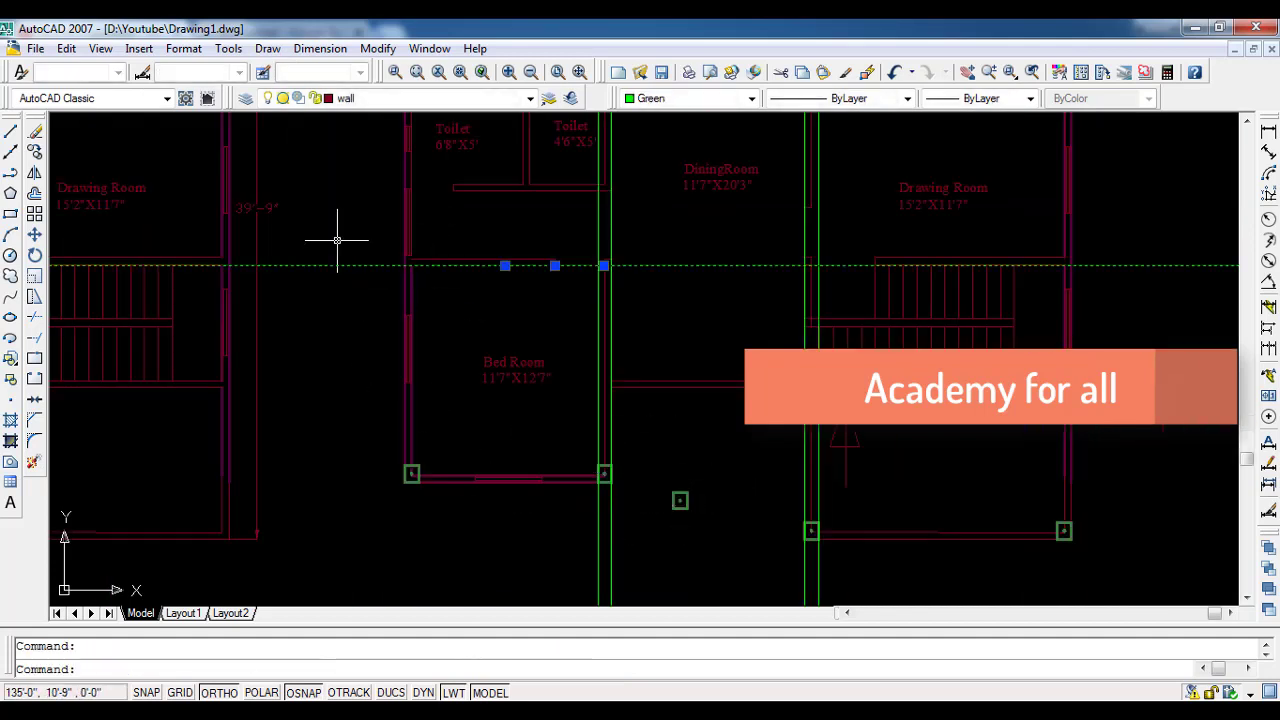
left_click(34, 234)
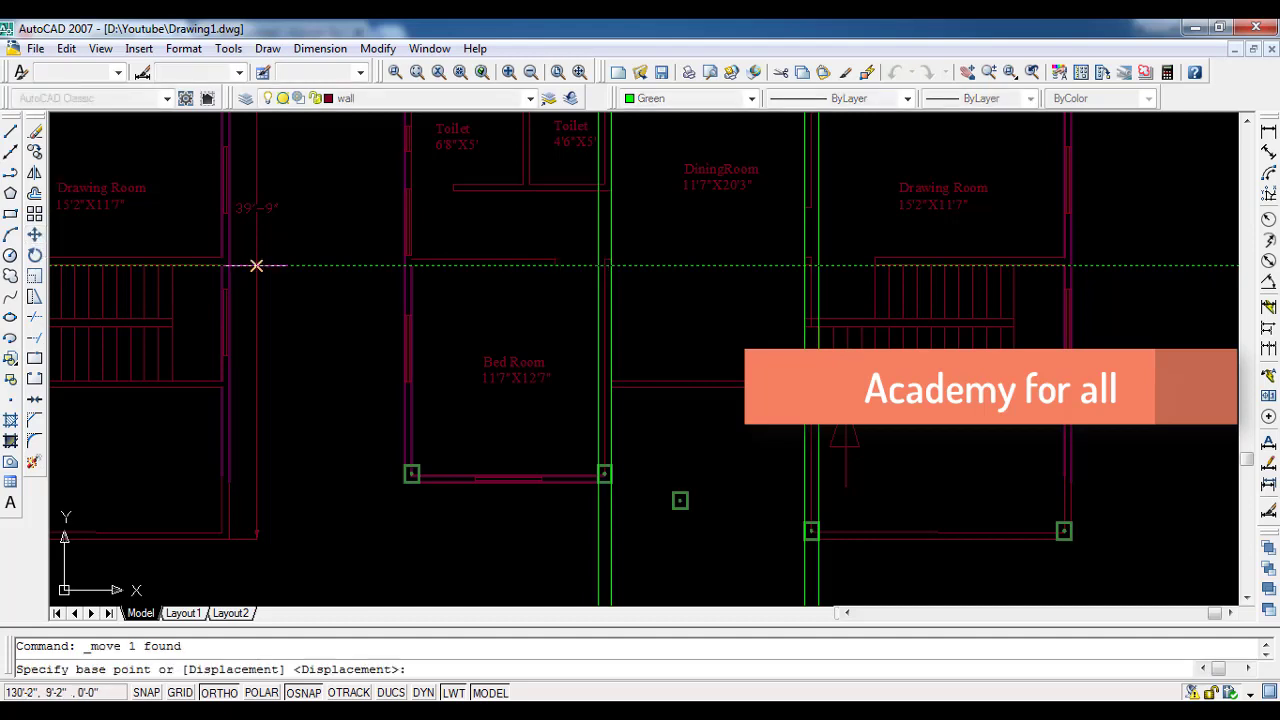
key("Escape")
left_click(560, 275)
left_click(102, 227)
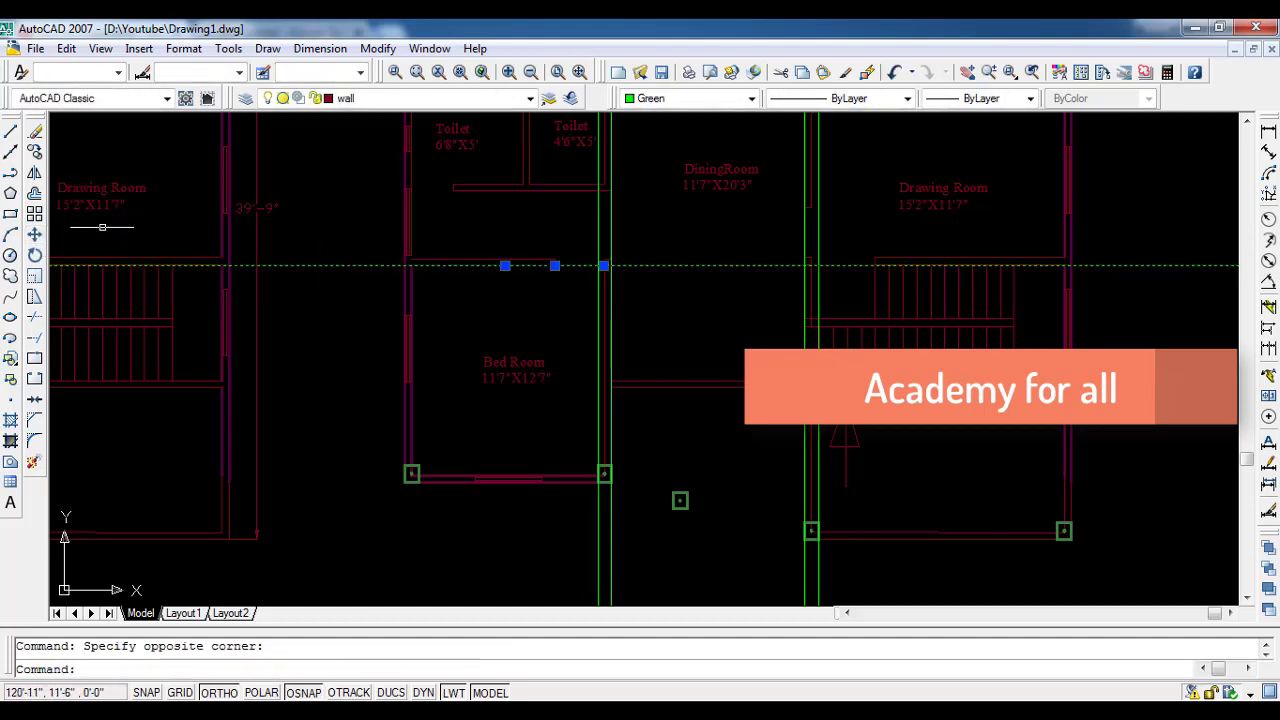
left_click(34, 151)
scroll(405, 262, "up", 5)
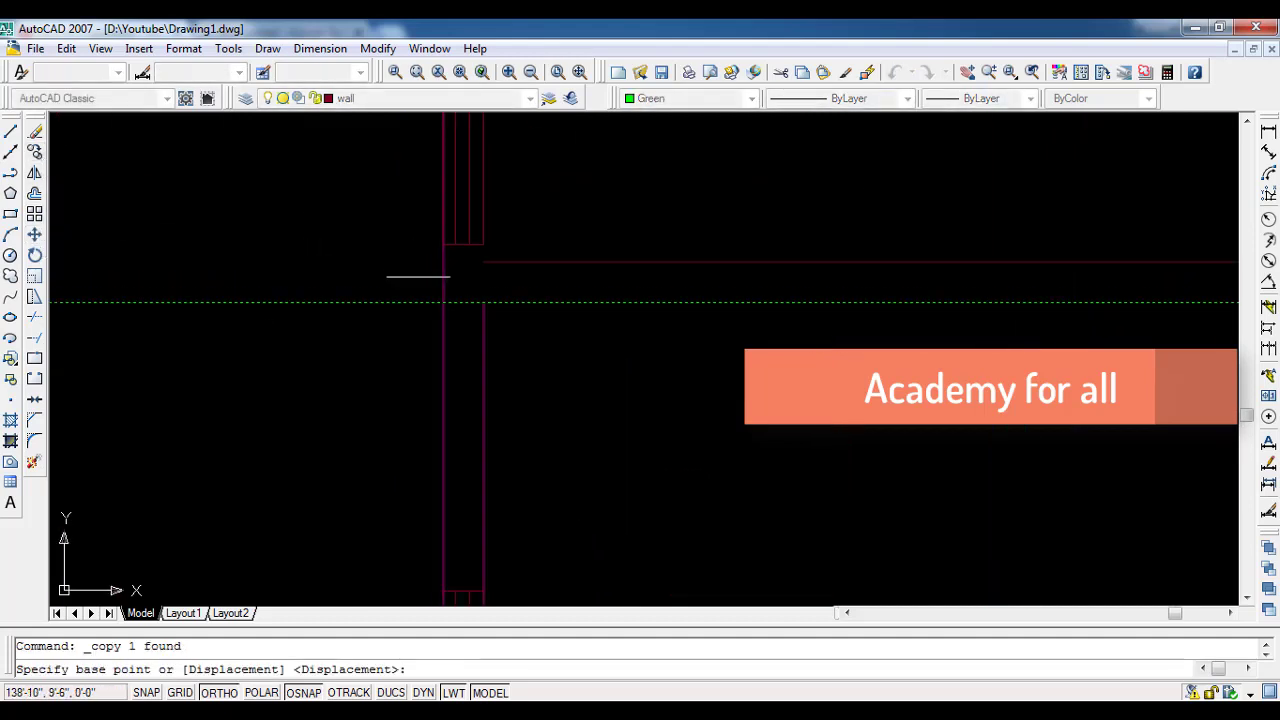
left_click(442, 302)
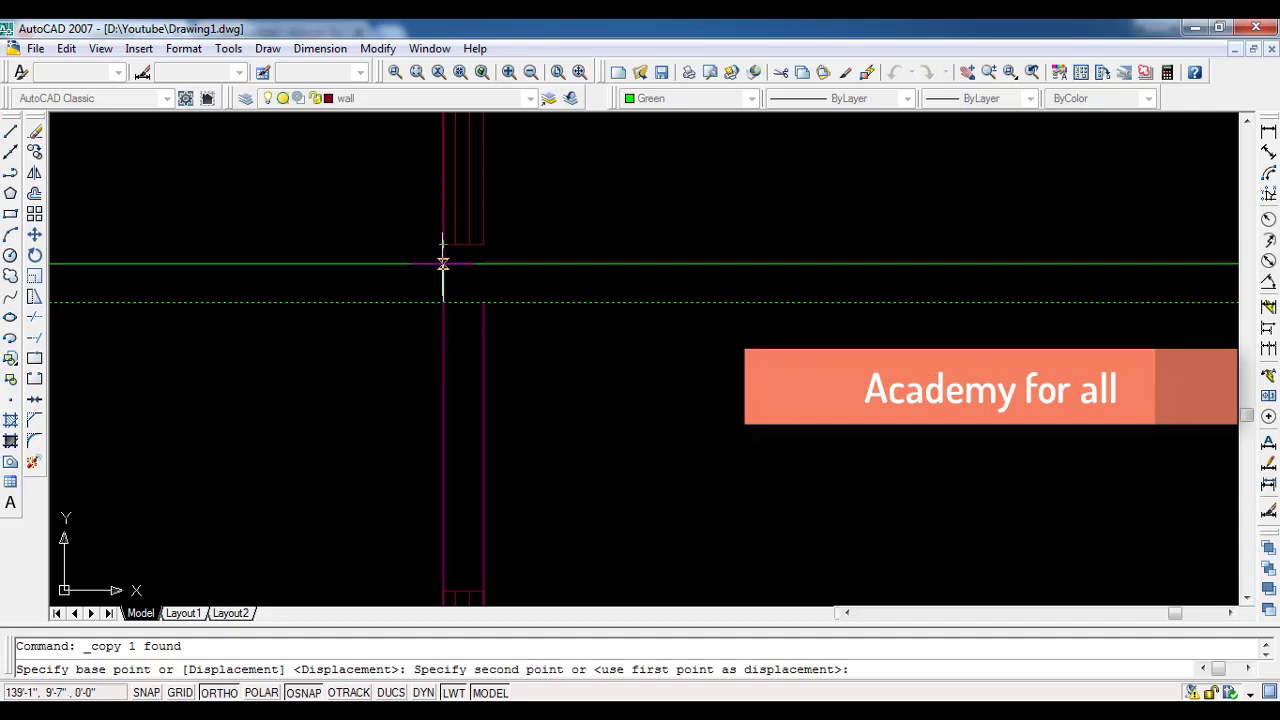
type("10")
key("Return")
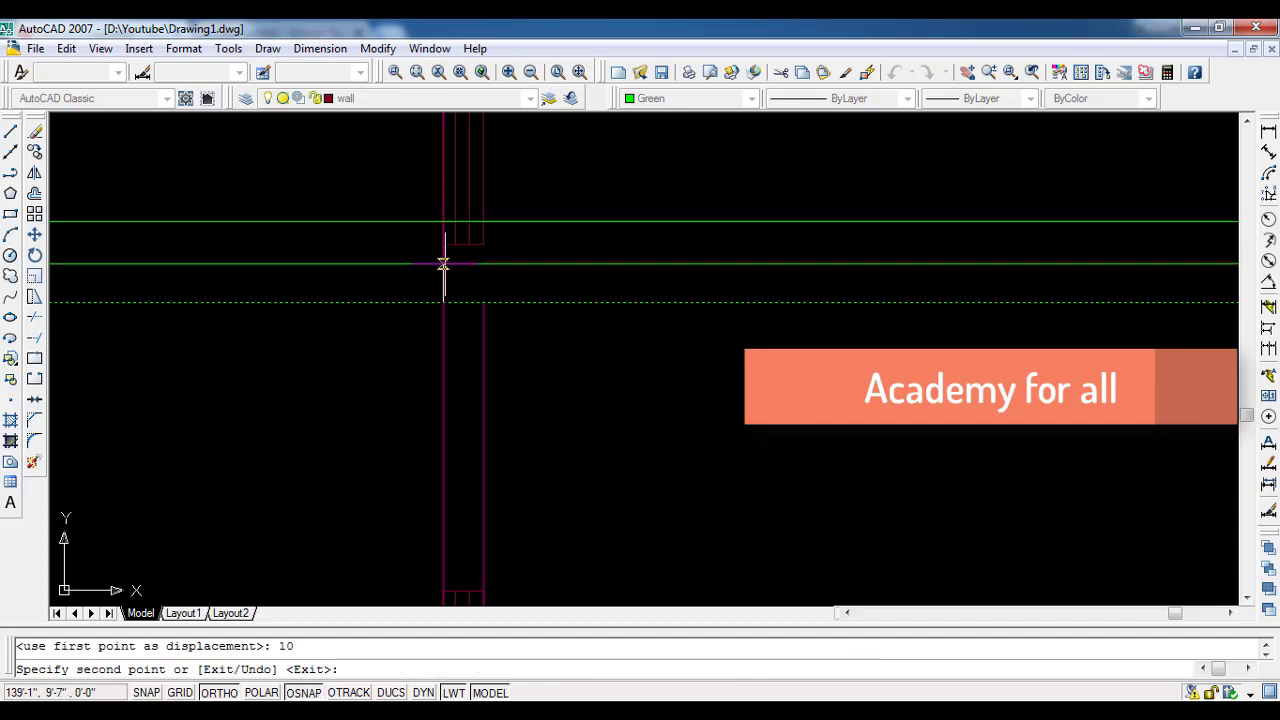
key("Escape")
scroll(438, 285, "down", 3)
scroll(414, 314, "down", 2)
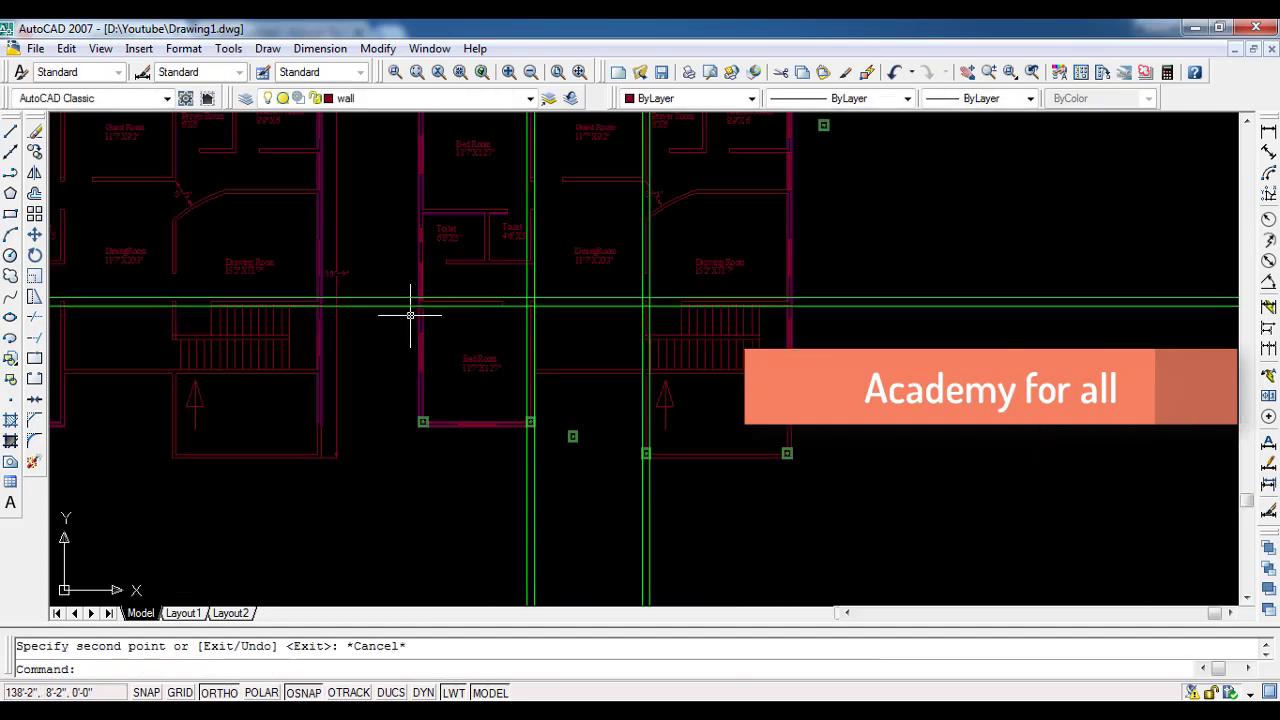
scroll(567, 326, "up", 3)
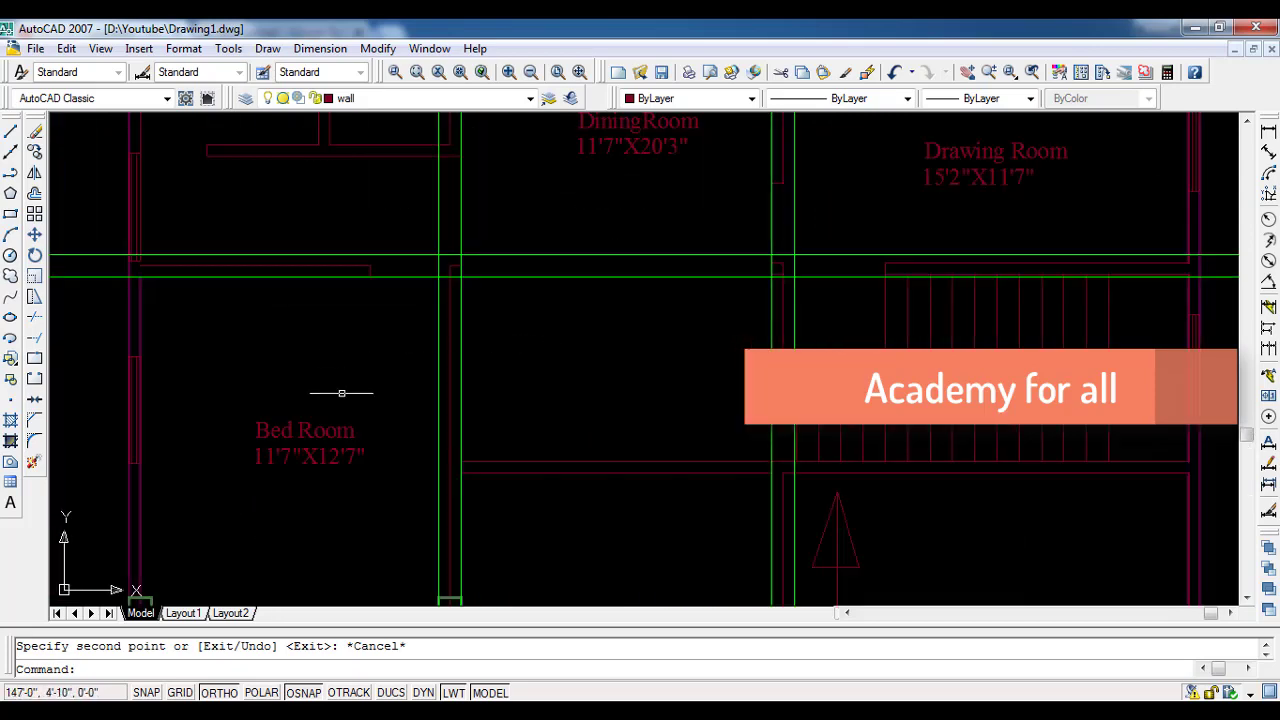
scroll(252, 347, "down", 2)
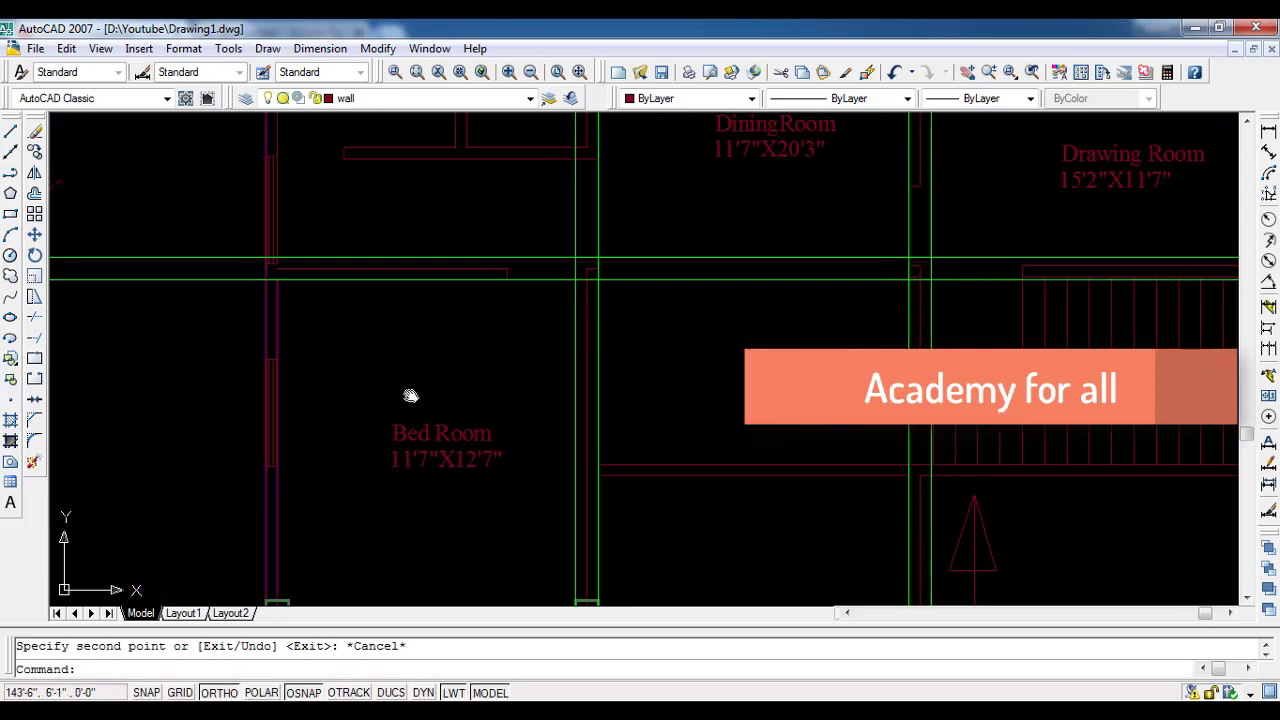
middle_click_drag(386, 320, 438, 444)
scroll(438, 444, "down", 2)
scroll(329, 200, "up", 3)
left_click(330, 190)
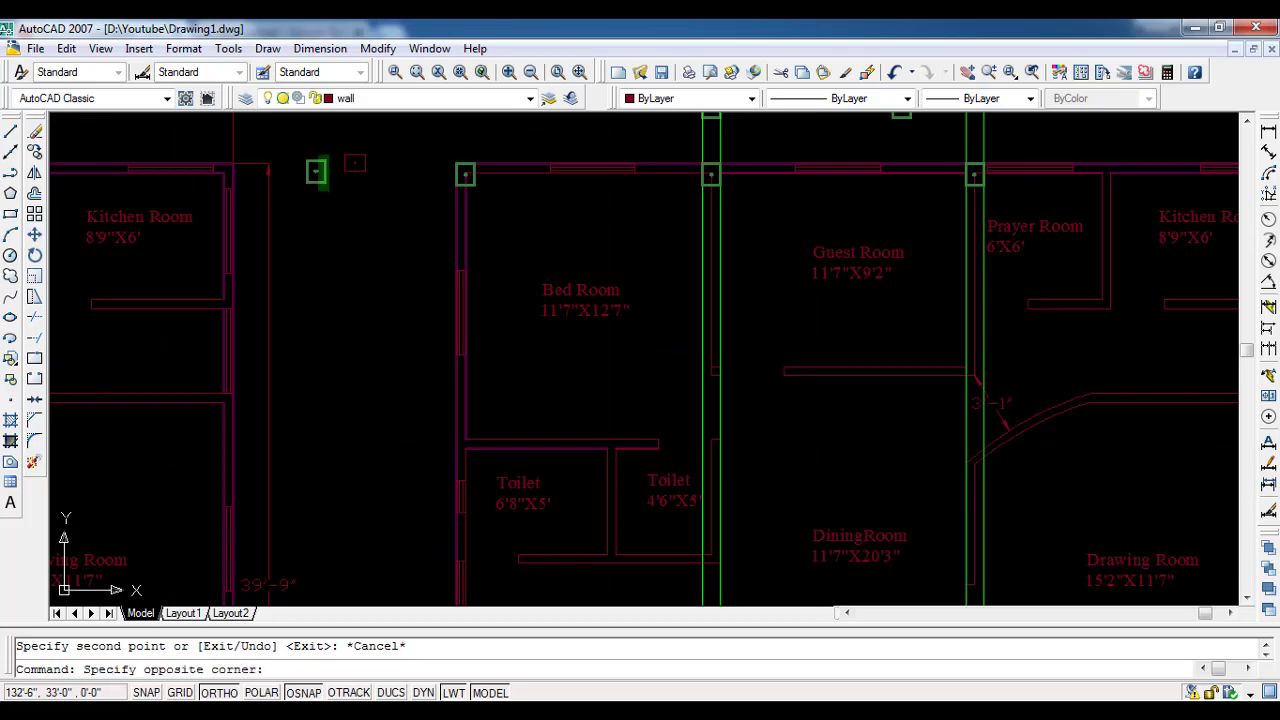
left_click(293, 138)
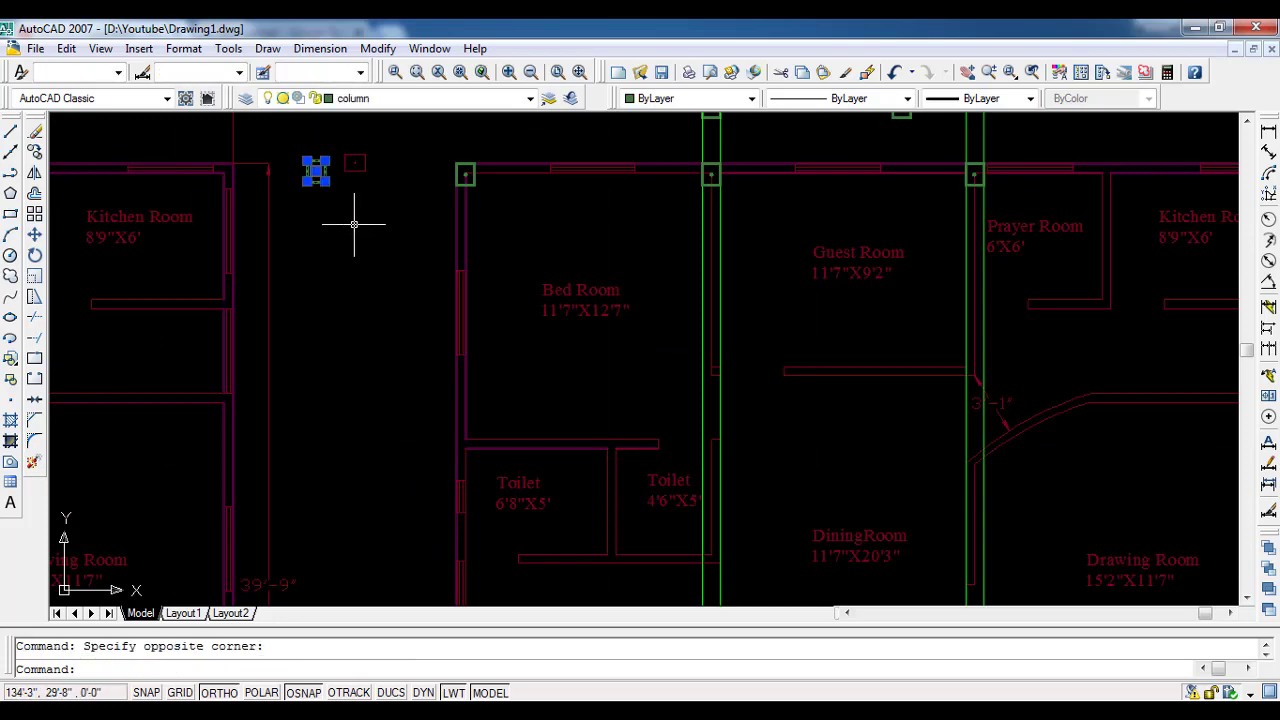
key("Escape")
scroll(357, 214, "down", 2)
mouse_move(374, 309)
middle_mouse_down()
mouse_move(343, 383)
mouse_move(331, 309)
mouse_move(331, 428)
middle_mouse_up()
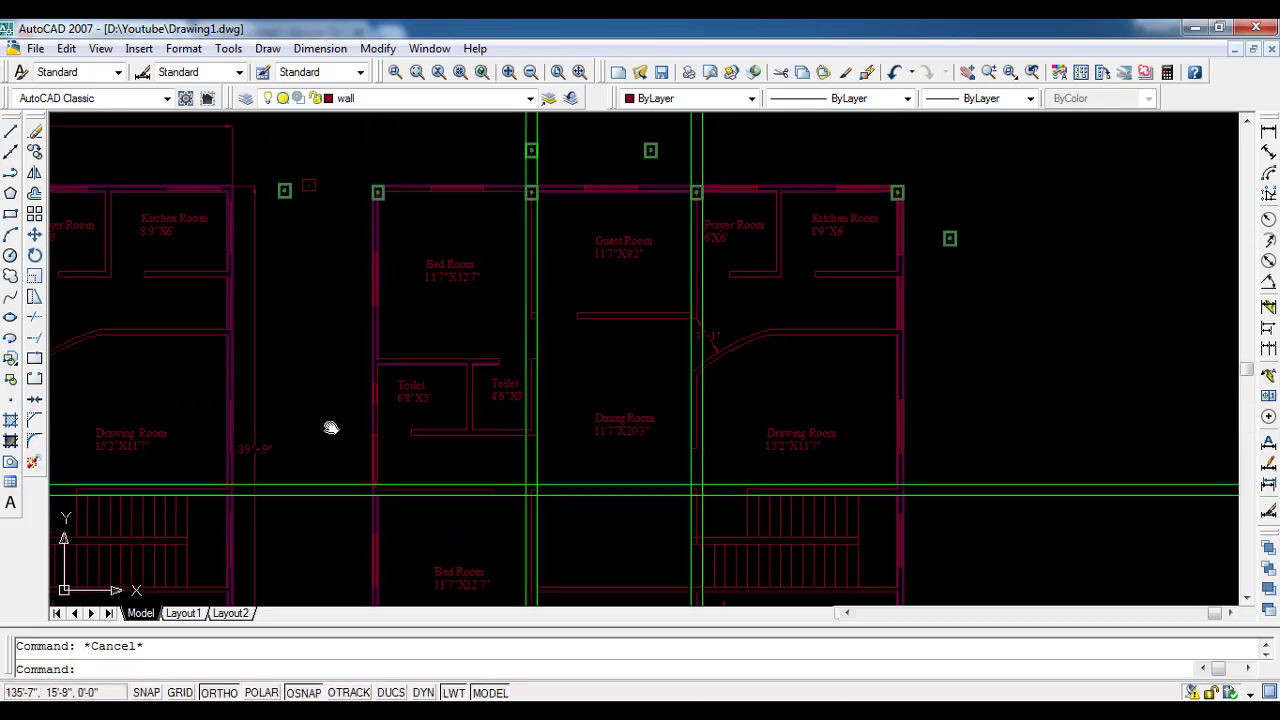
scroll(297, 226, "up", 3)
scroll(315, 258, "down", 2)
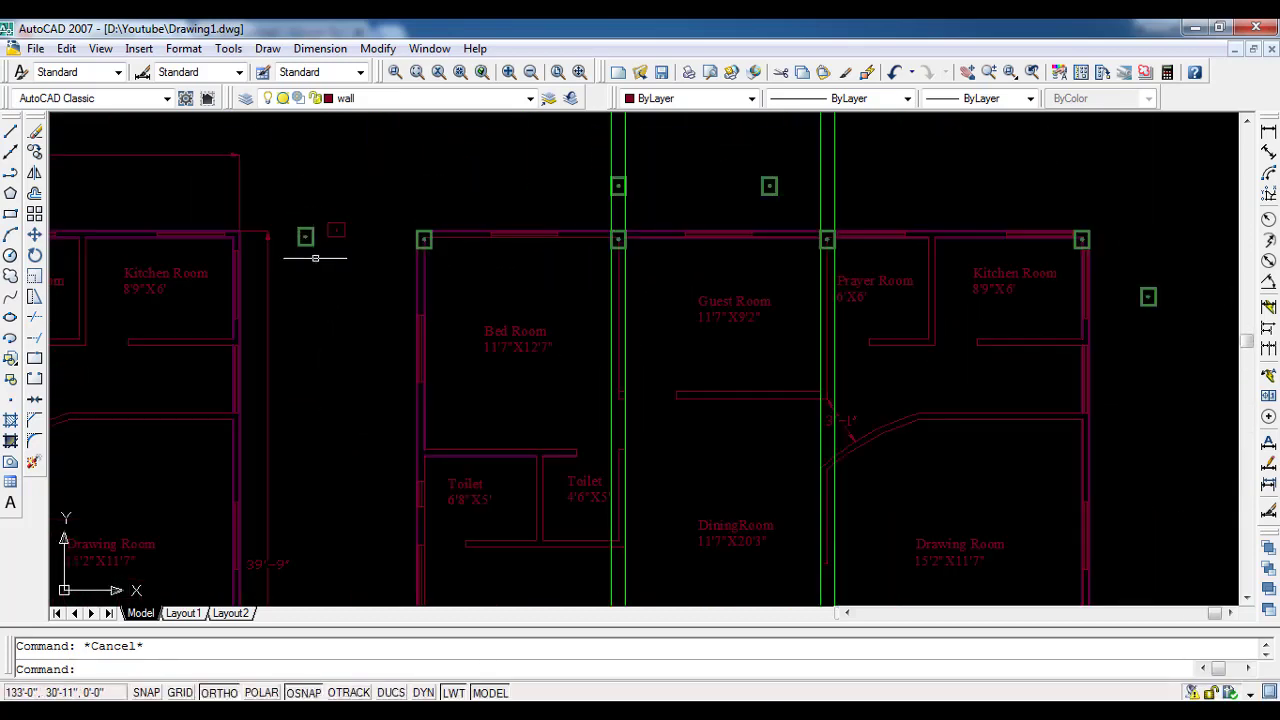
mouse_move(315, 258)
middle_mouse_down()
mouse_move(310, 174)
mouse_move(321, 223)
middle_mouse_up()
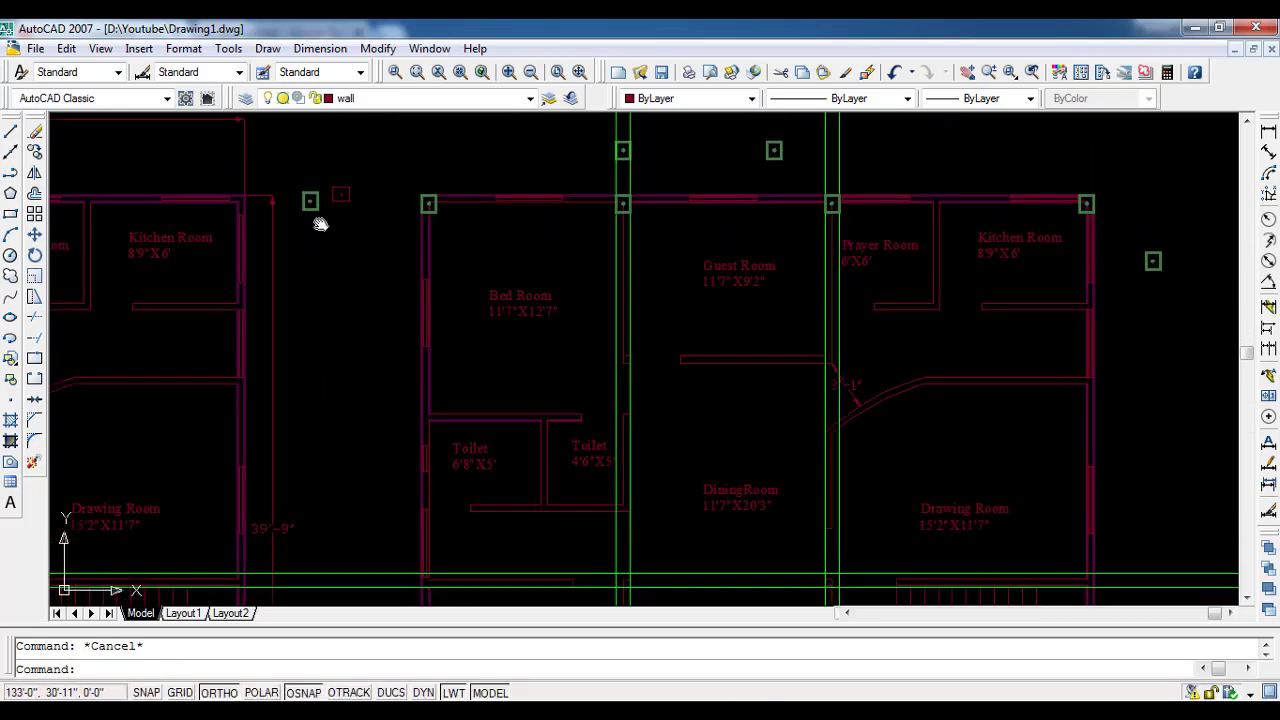
scroll(321, 220, "up", 2)
scroll(321, 215, "up", 1)
left_click(321, 215)
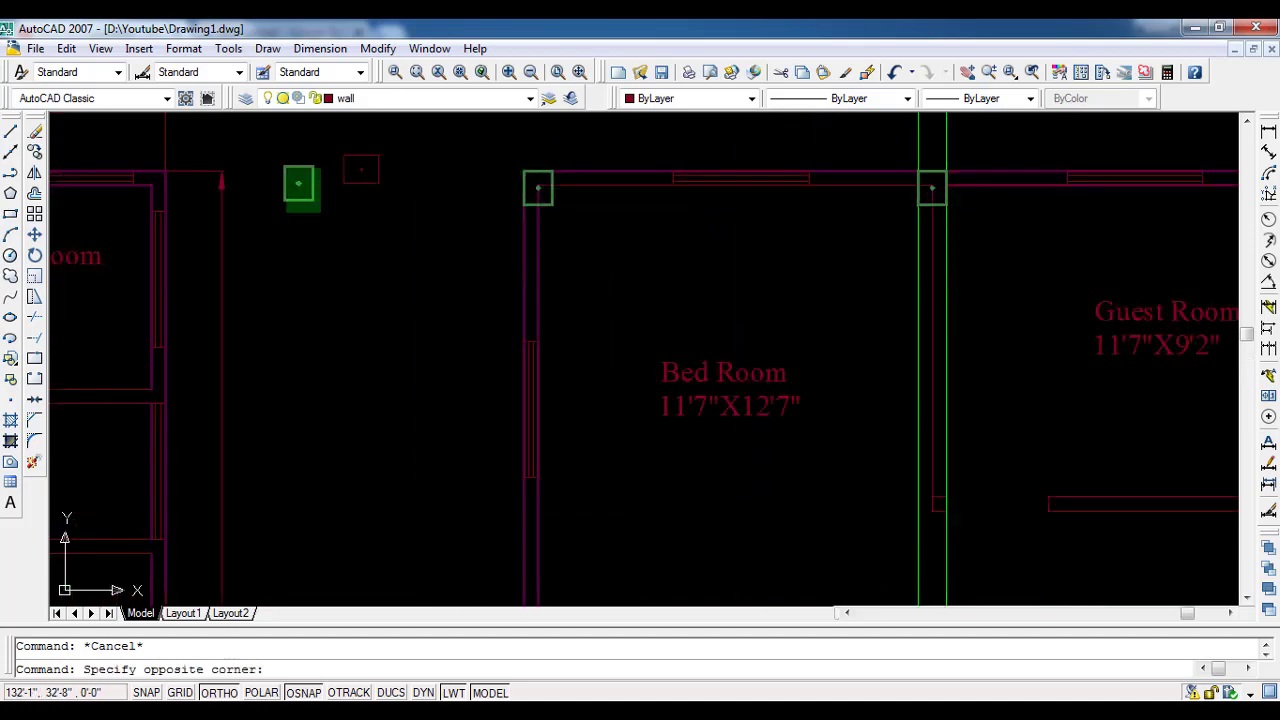
key("Escape")
scroll(399, 487, "down", 4)
middle_click_drag(399, 487, 405, 317)
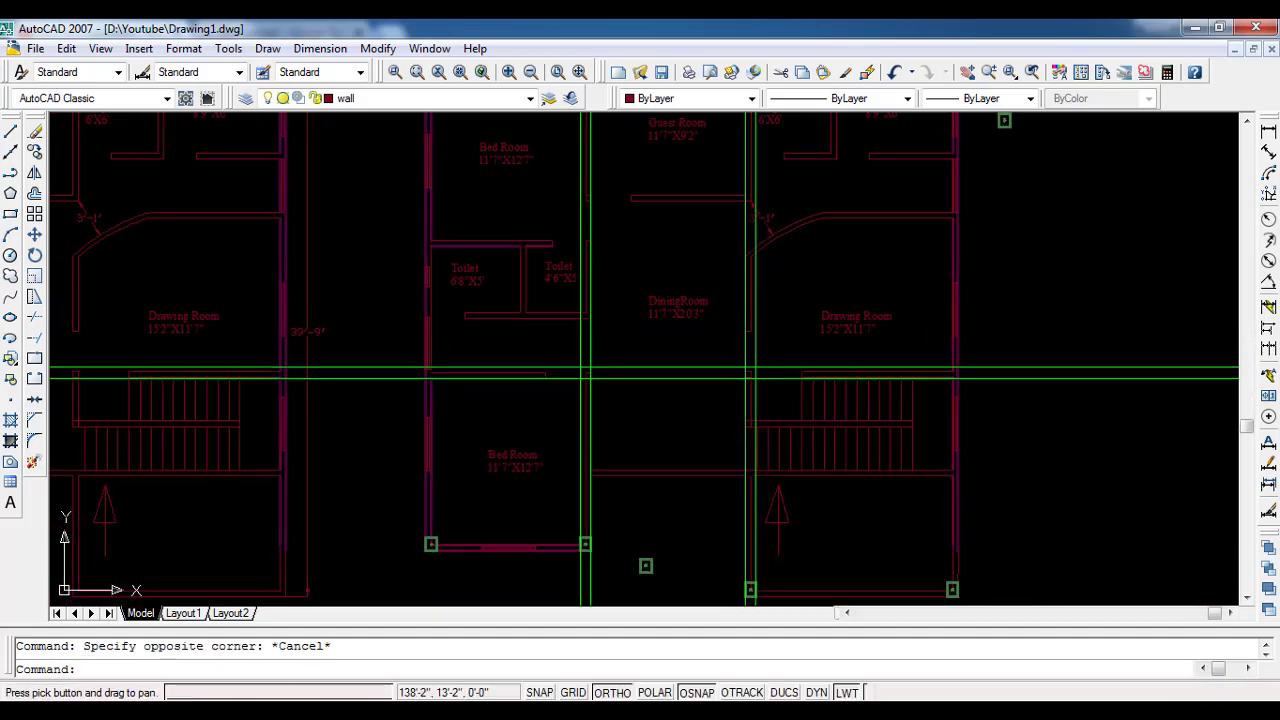
scroll(423, 371, "up", 4)
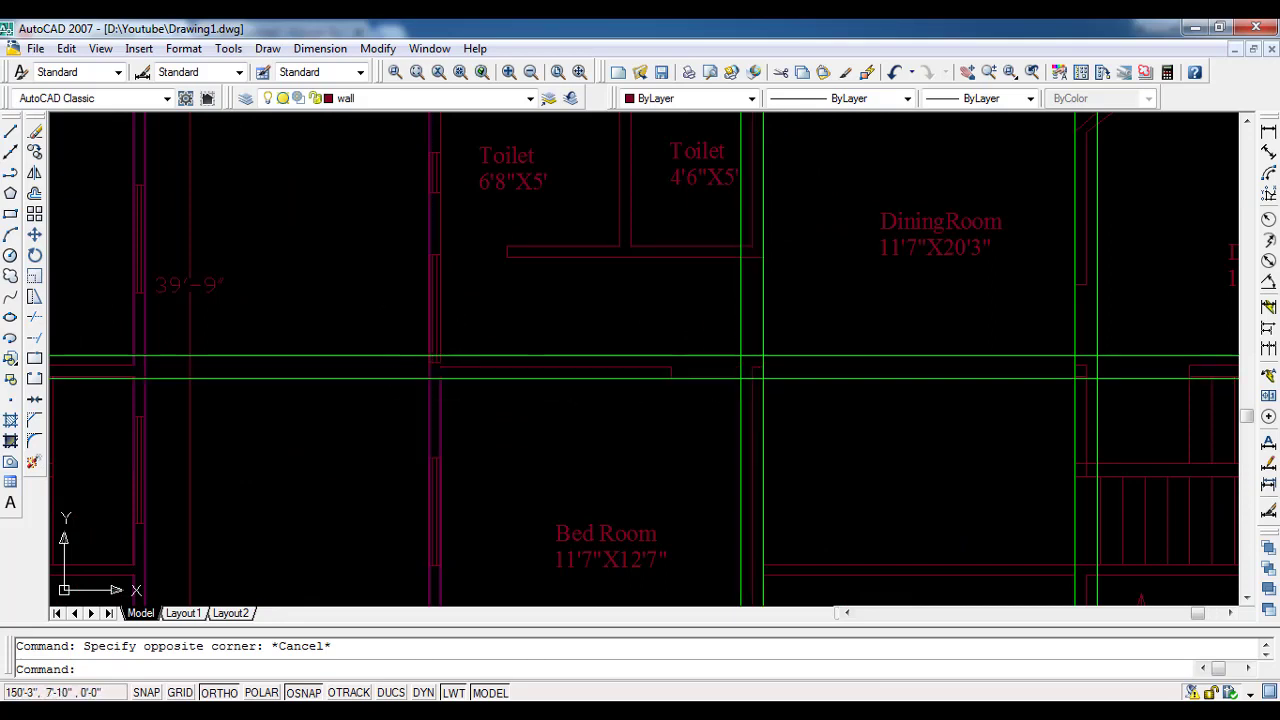
scroll(415, 414, "up", 3)
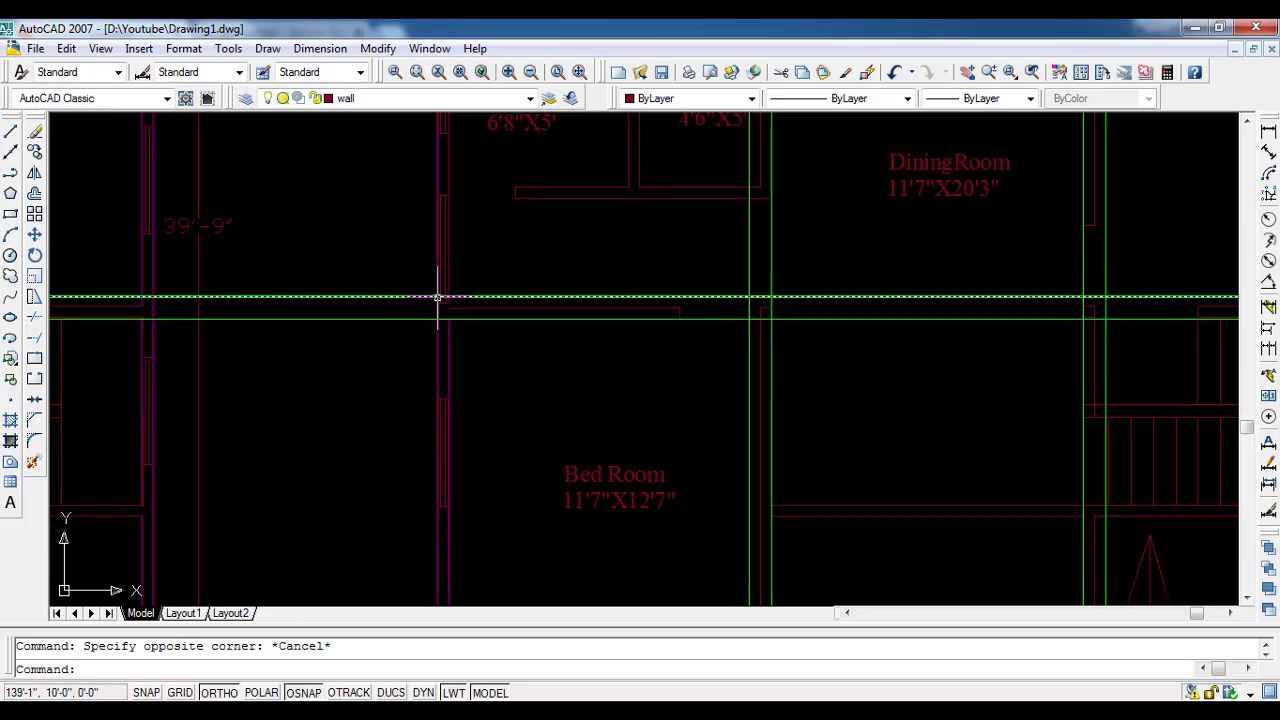
scroll(433, 307, "down", 3)
mouse_move(380, 274)
middle_mouse_down()
mouse_move(423, 443)
mouse_move(363, 346)
middle_mouse_up()
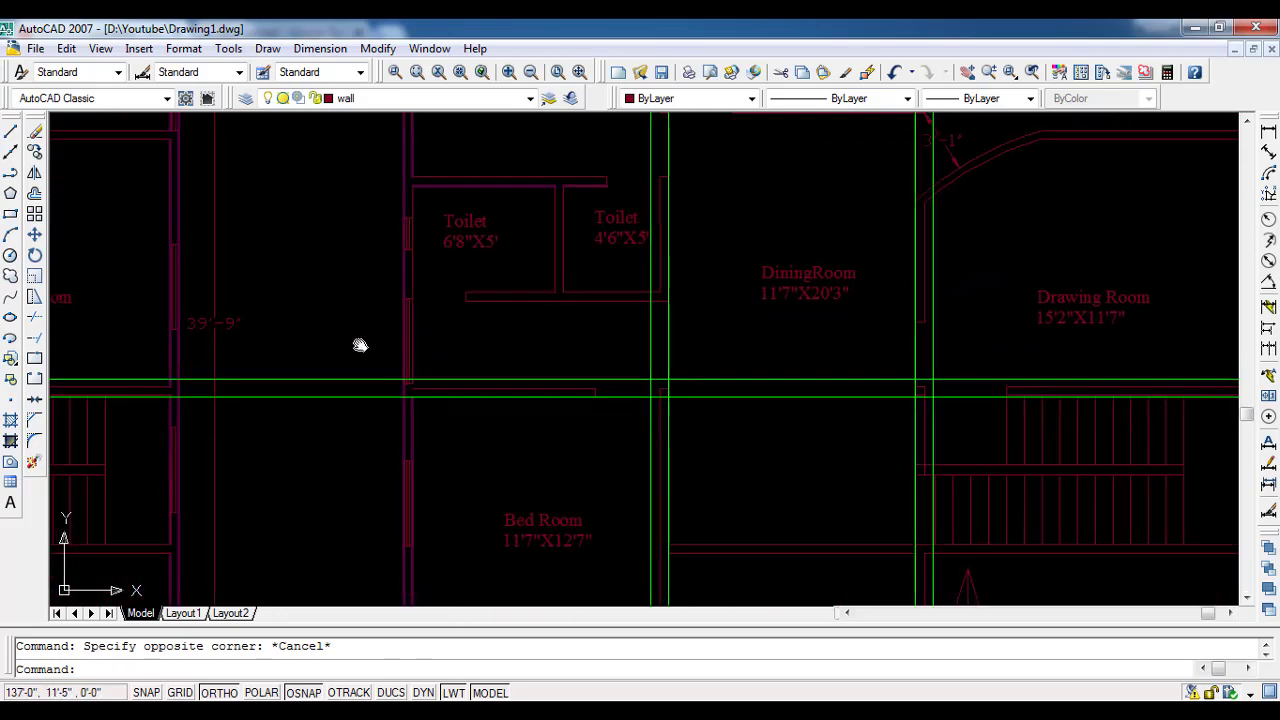
scroll(403, 369, "up", 3)
scroll(403, 390, "up", 4)
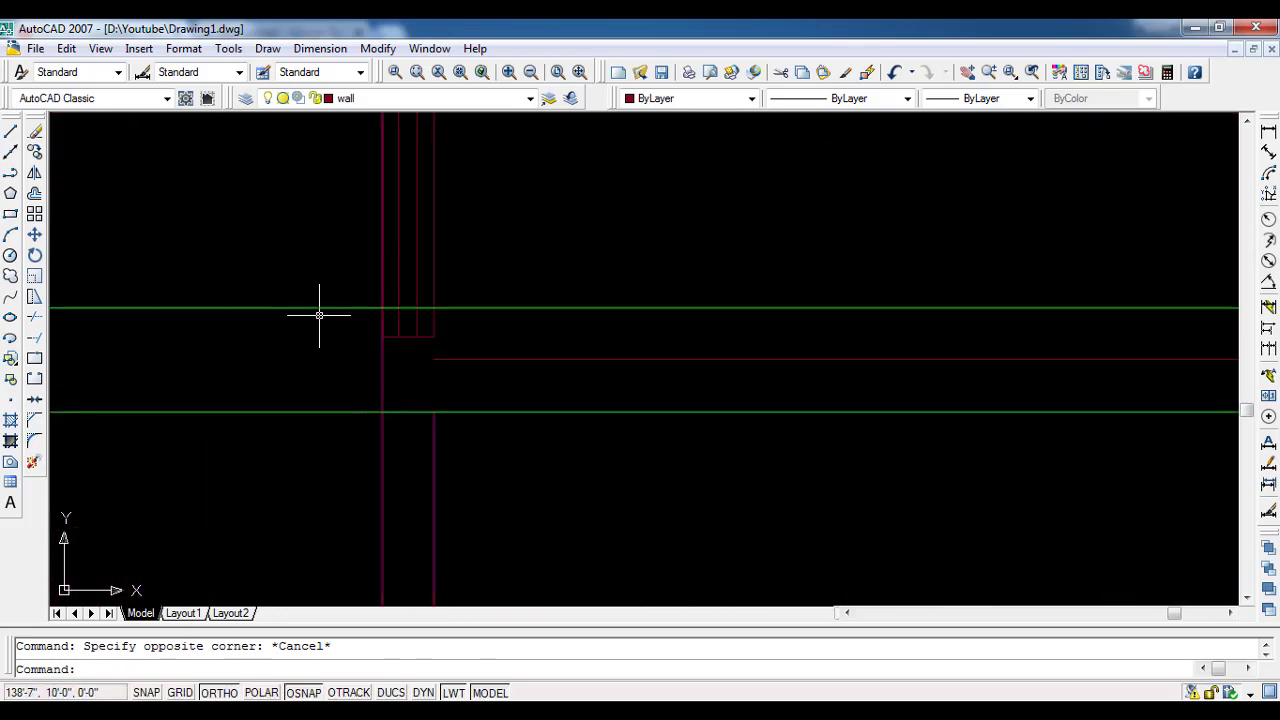
scroll(319, 315, "down", 4)
scroll(326, 319, "down", 2)
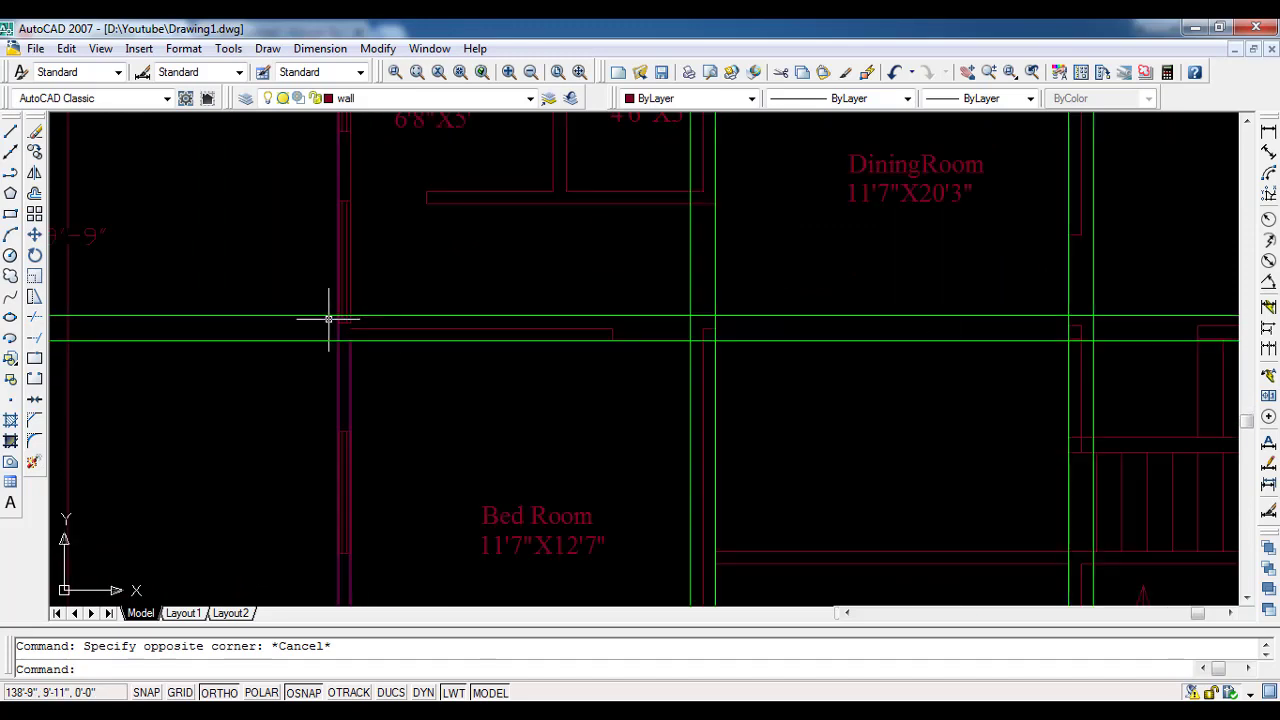
mouse_move(314, 354)
middle_mouse_down()
mouse_move(157, 326)
mouse_move(230, 364)
mouse_move(299, 374)
mouse_move(263, 346)
mouse_move(264, 326)
middle_mouse_up()
scroll(263, 354, "up", 2)
Step: Move the green horizontal guide line 2 units down
left_click(263, 332)
left_click(245, 299)
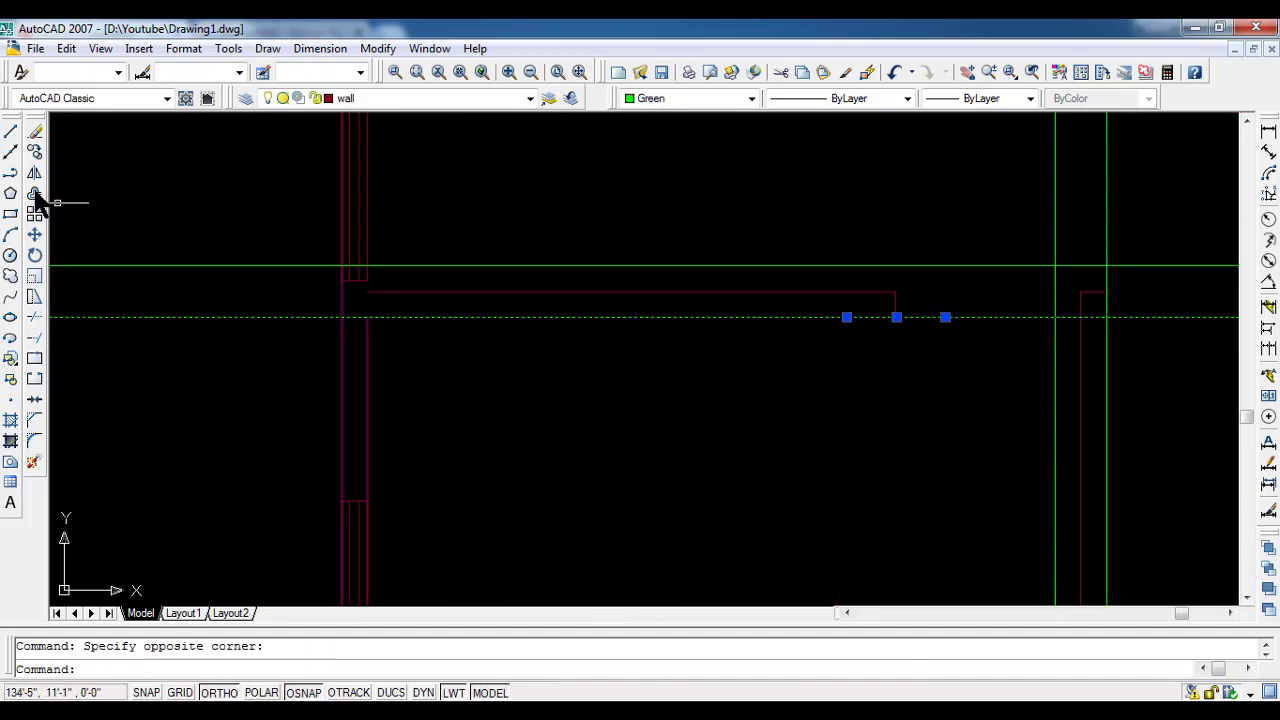
left_click(34, 234)
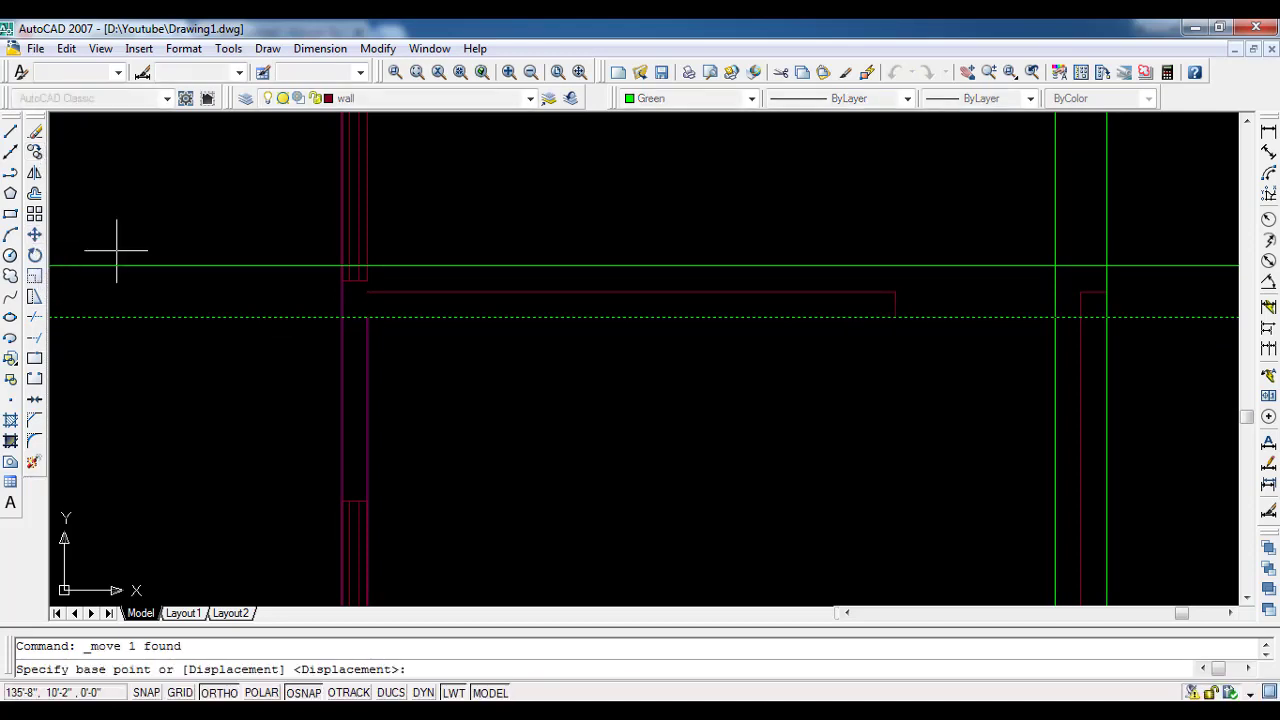
left_click(340, 317)
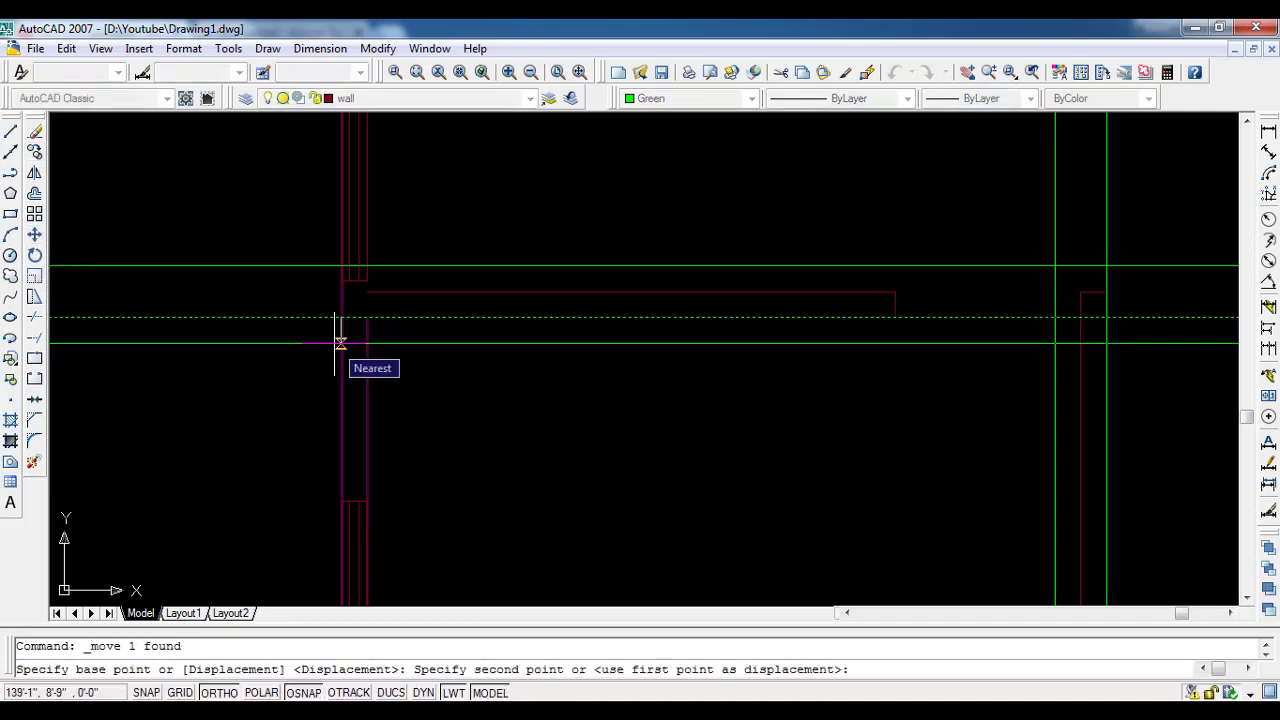
type("2")
key("Return")
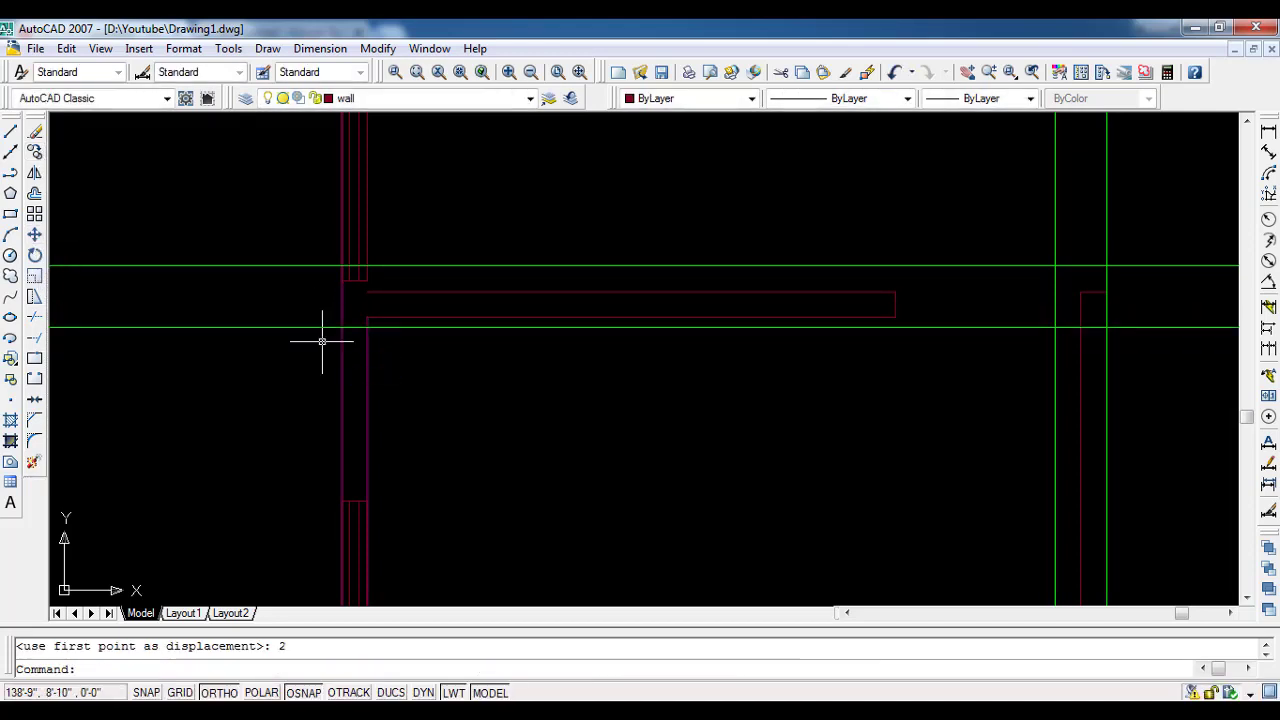
scroll(322, 341, "down", 1)
scroll(334, 337, "down", 2)
scroll(277, 249, "down", 2)
scroll(293, 148, "up", 3)
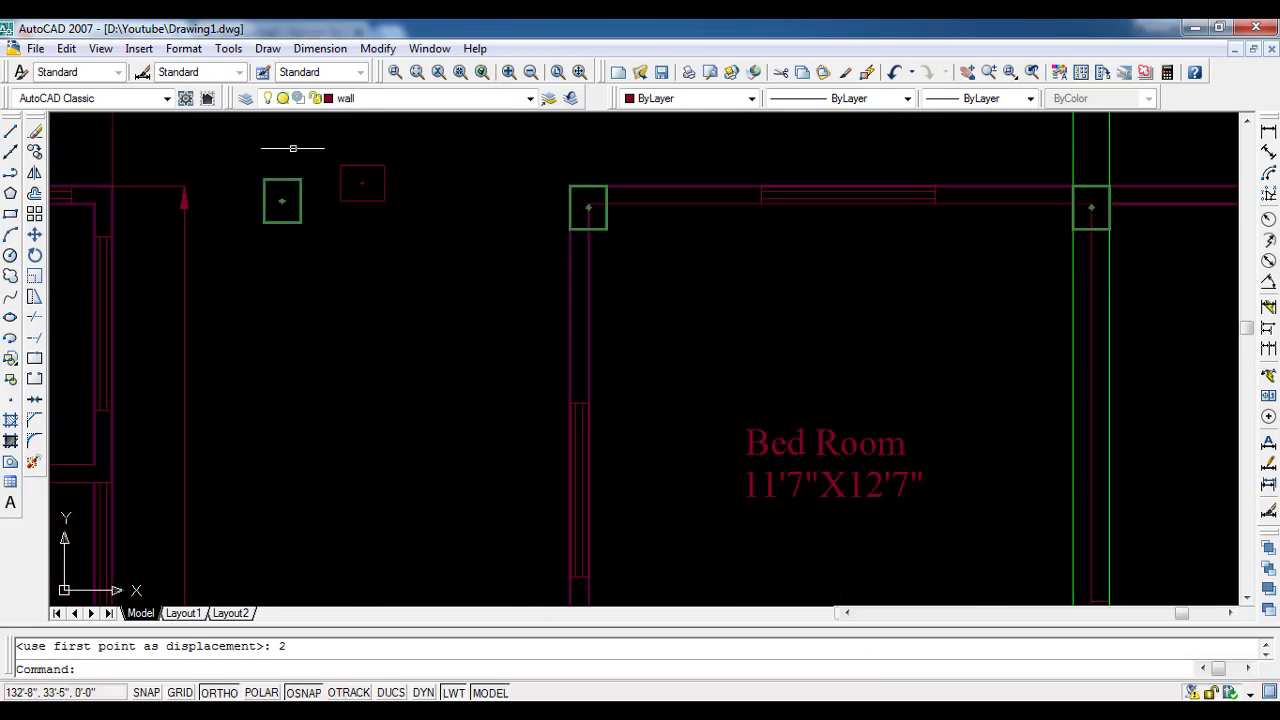
Step: With Ortho off, copy the square column onto the first wall junction along the guides
left_click(322, 242)
left_click(238, 156)
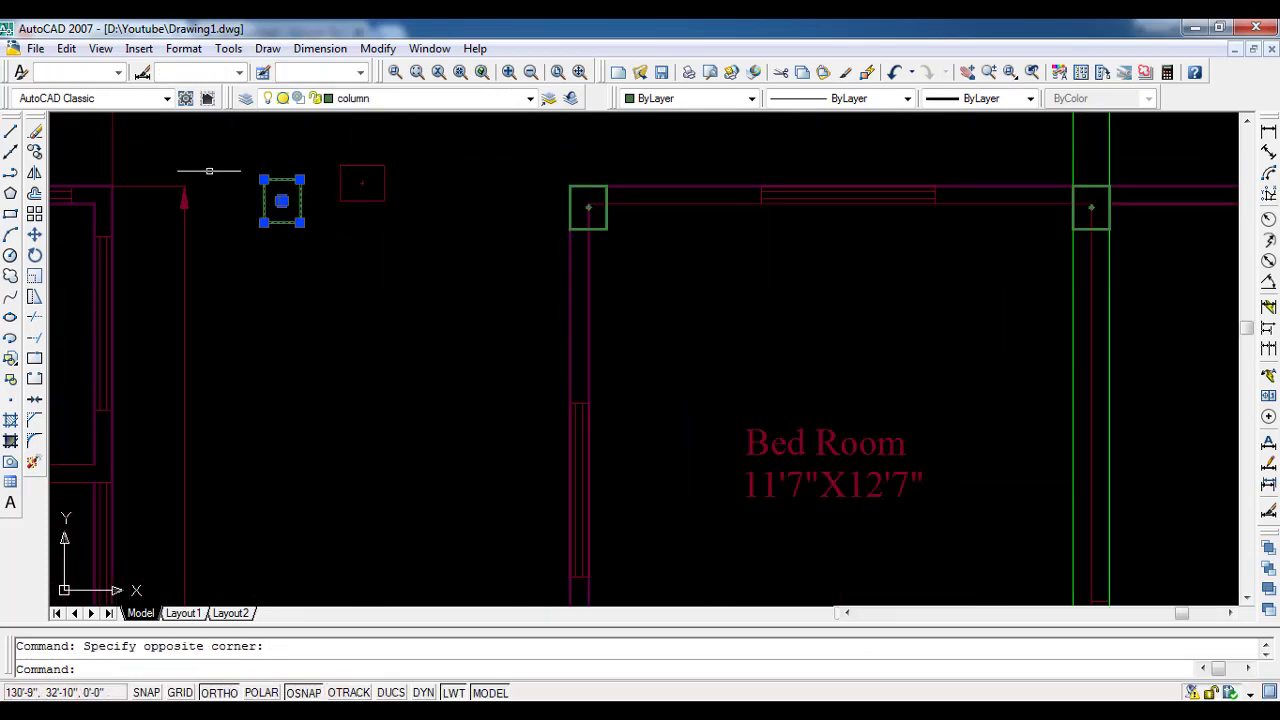
left_click(35, 151)
left_click(264, 179)
scroll(286, 234, "down", 1)
scroll(337, 329, "down", 3)
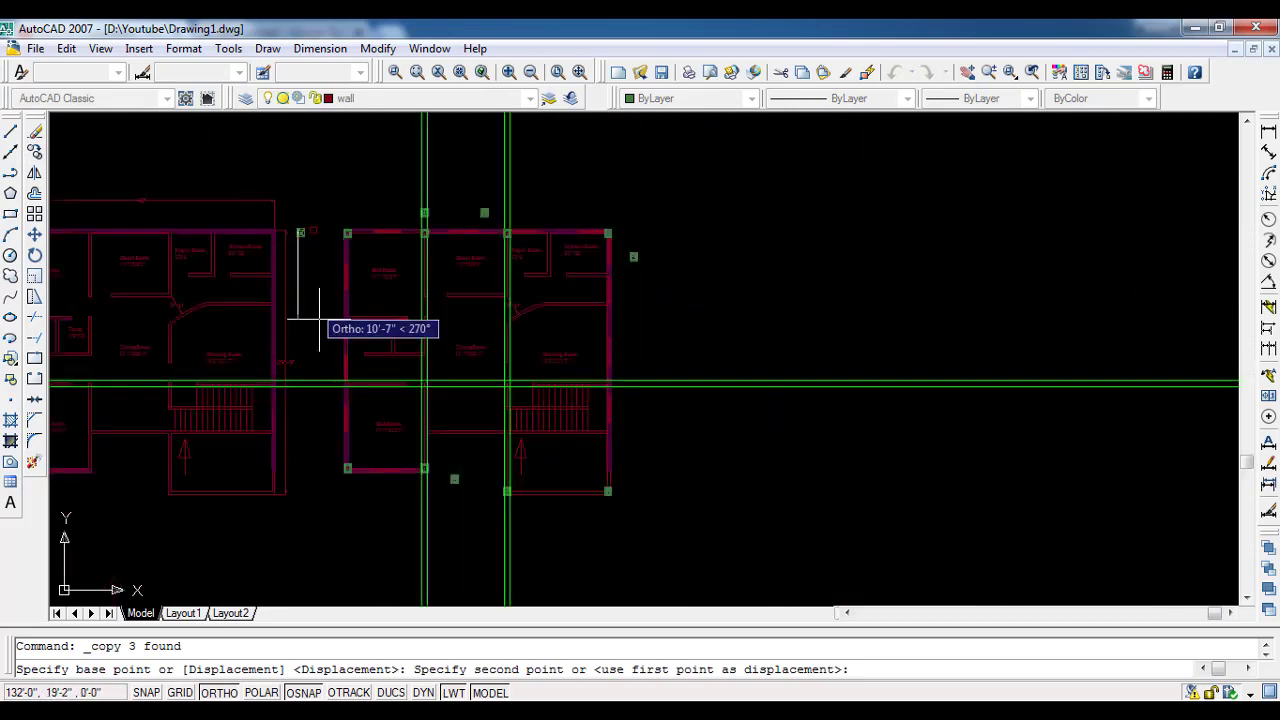
scroll(337, 400, "up", 2)
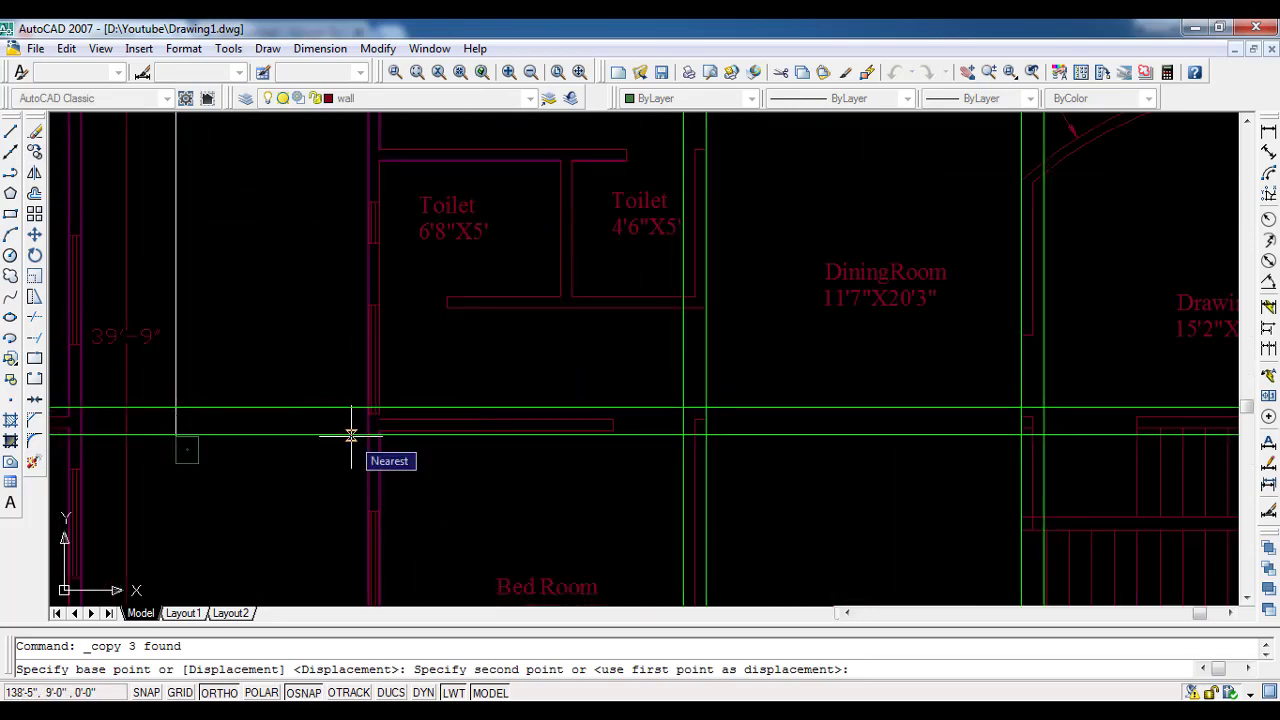
key("F8")
scroll(354, 425, "up", 3)
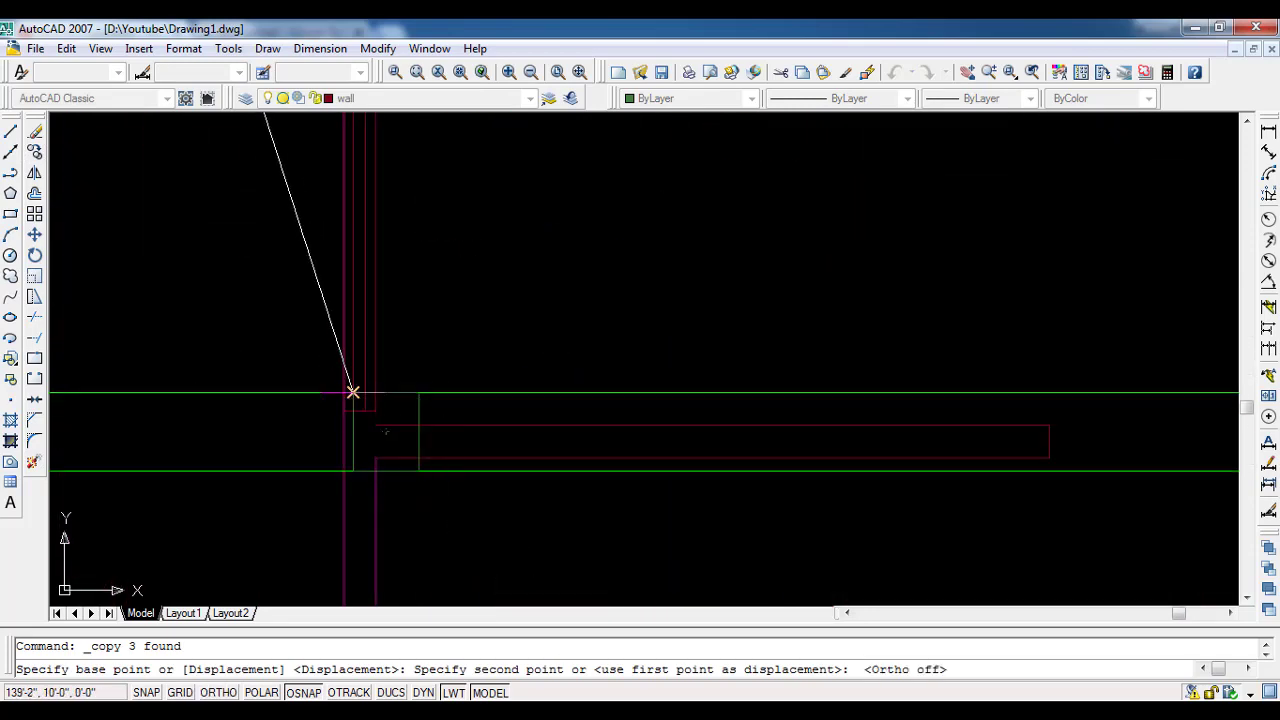
left_click(342, 391)
Step: Place another column copy at the next junction toward the Drawing Room corner
scroll(371, 431, "down", 2)
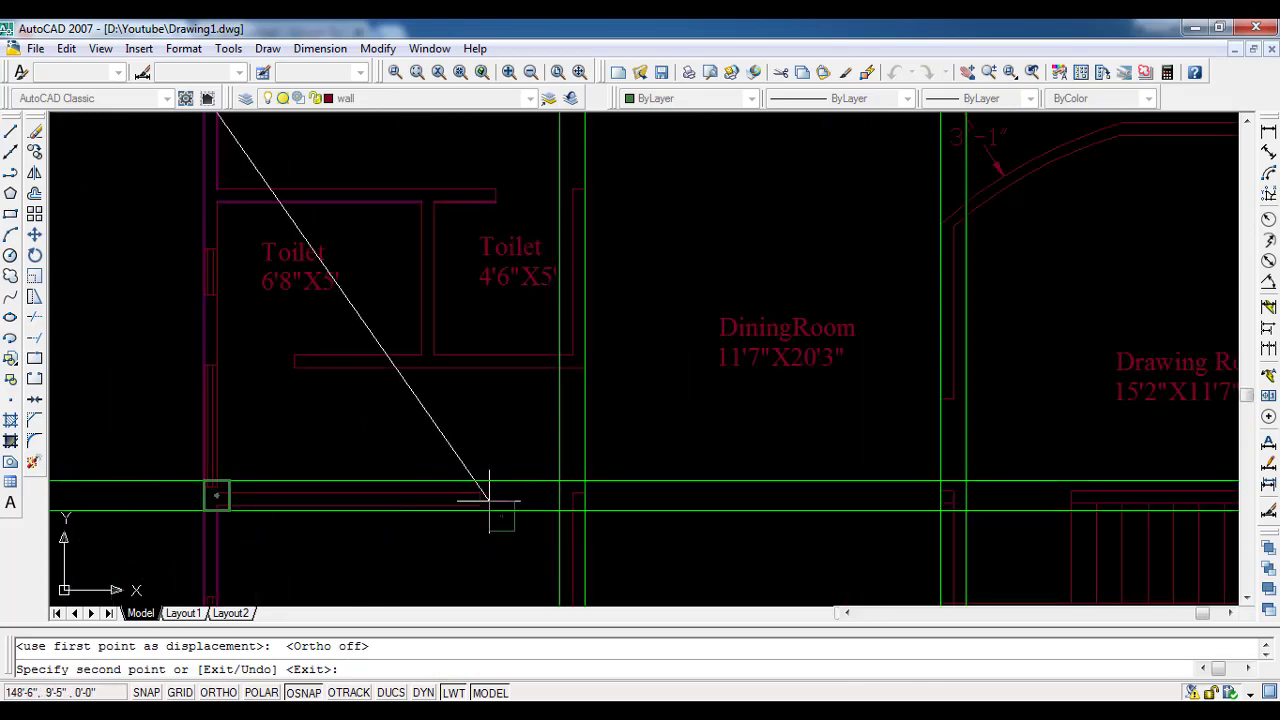
scroll(559, 491, "up", 2)
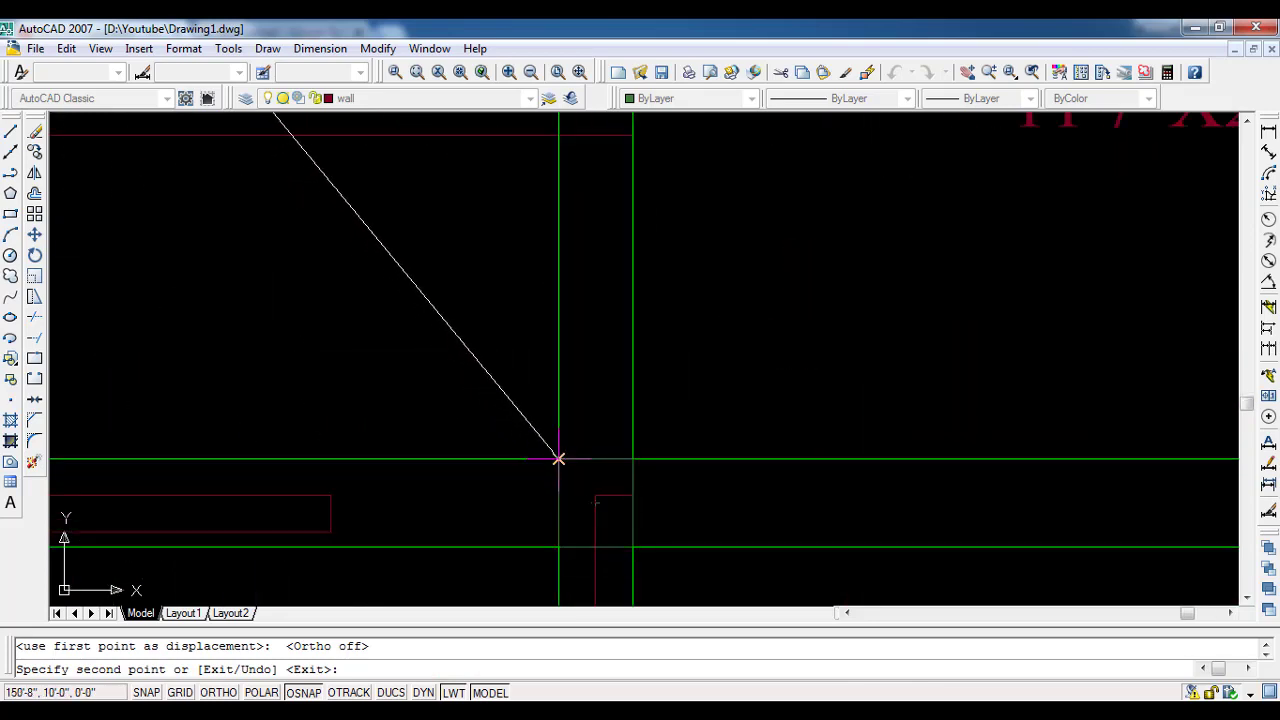
left_click(558, 458)
scroll(371, 500, "down", 2)
scroll(560, 490, "up", 3)
scroll(640, 481, "up", 1)
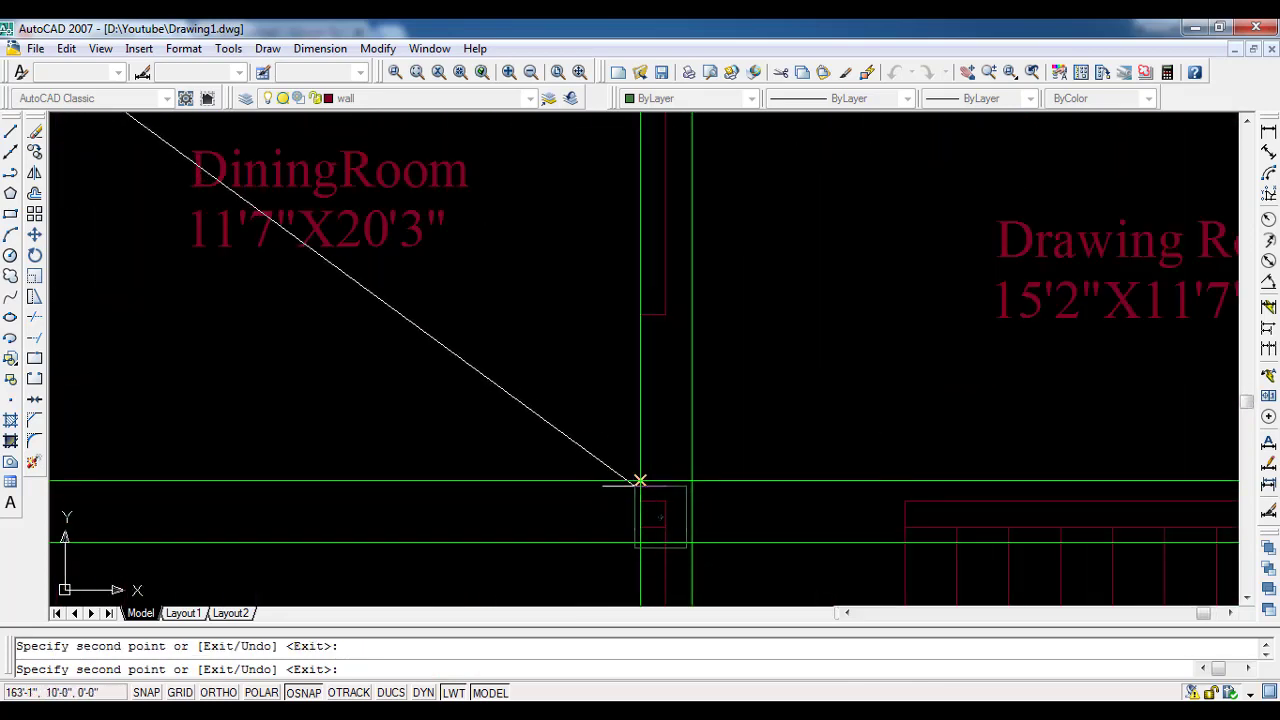
scroll(414, 508, "down", 2)
middle_click_drag(934, 471, 458, 431)
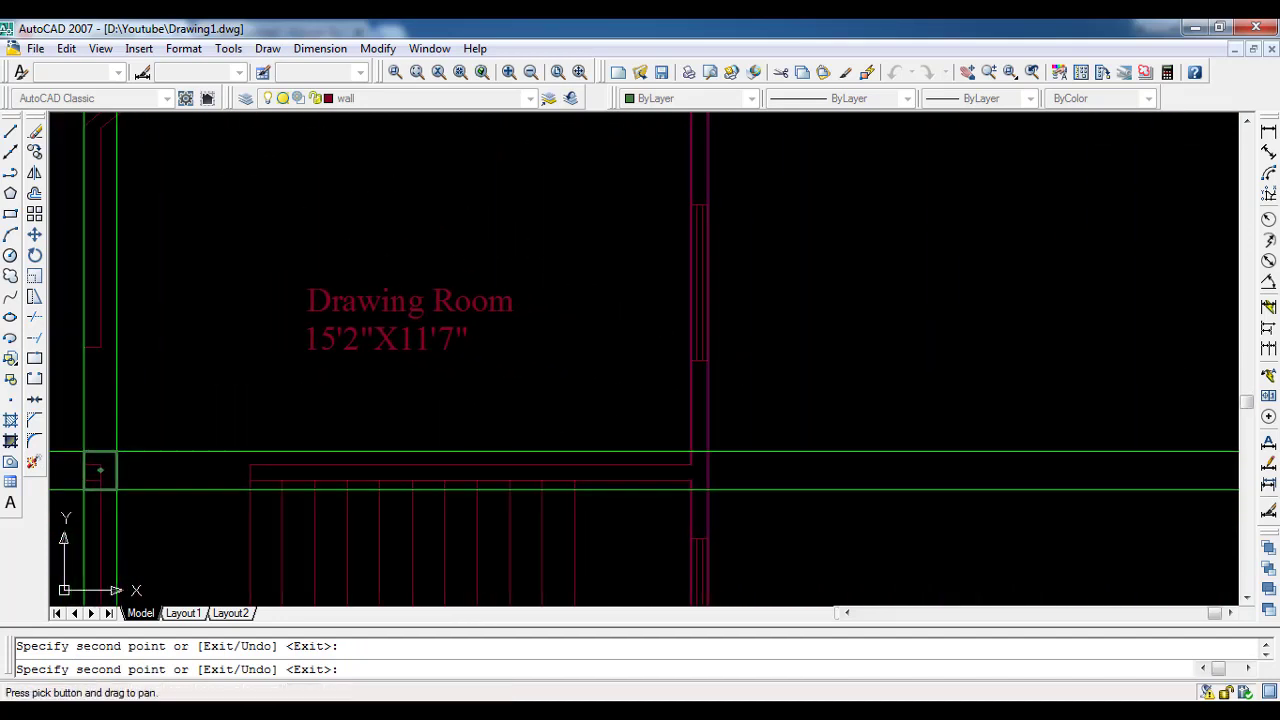
scroll(100, 469, "up", 3)
middle_click_drag(960, 430, 737, 429)
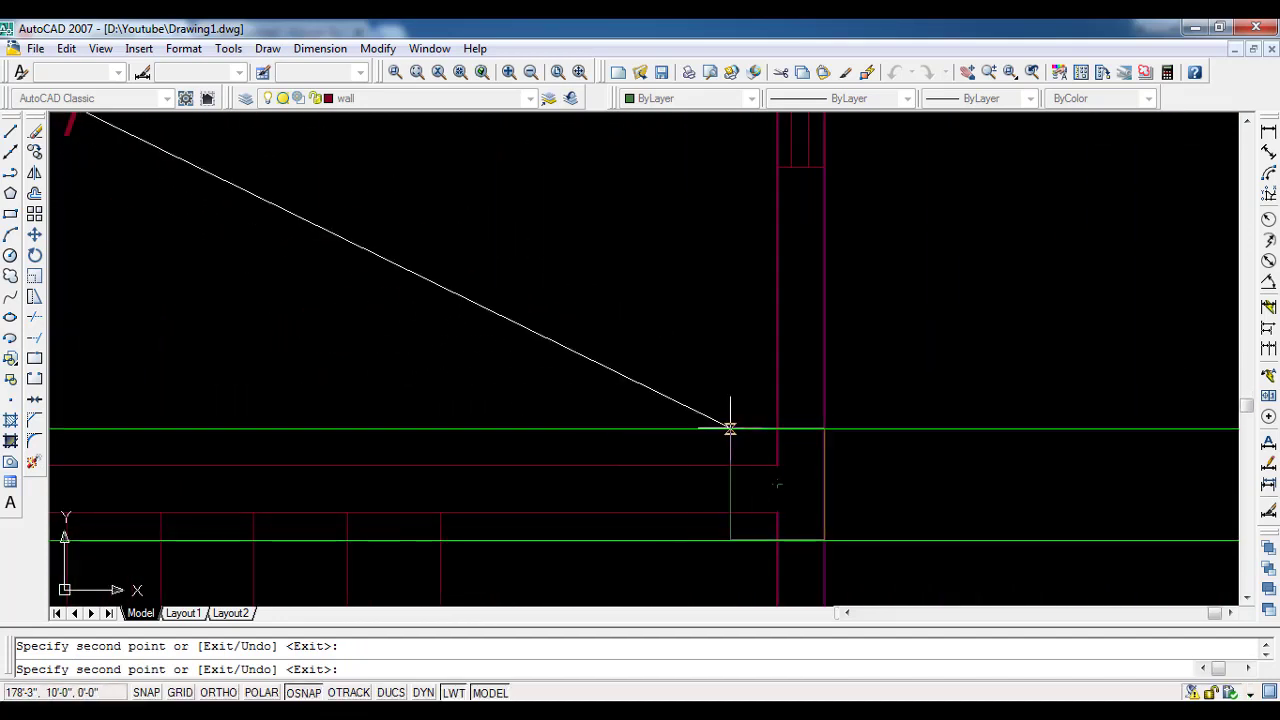
Step: Drop the last column copy at the corner, then move the stray column onto the wall junction
left_click(540, 221)
key("Escape")
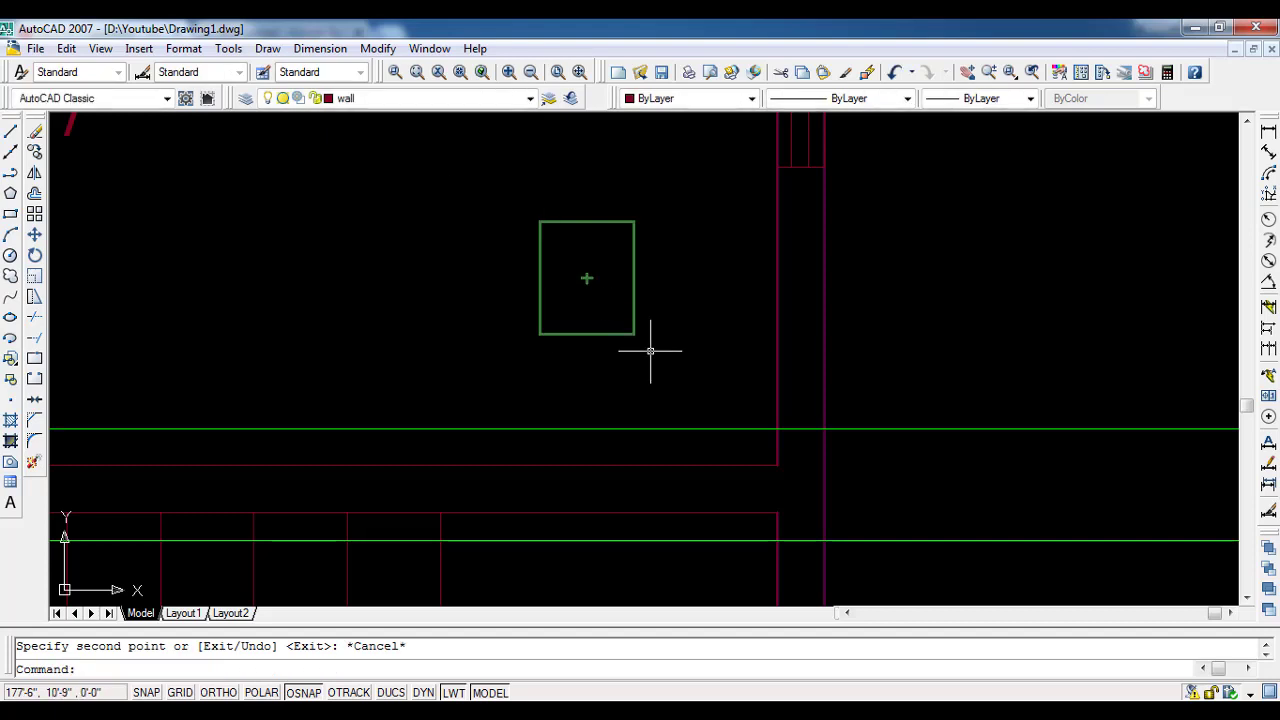
left_click_drag(650, 351, 491, 183)
left_click(34, 234)
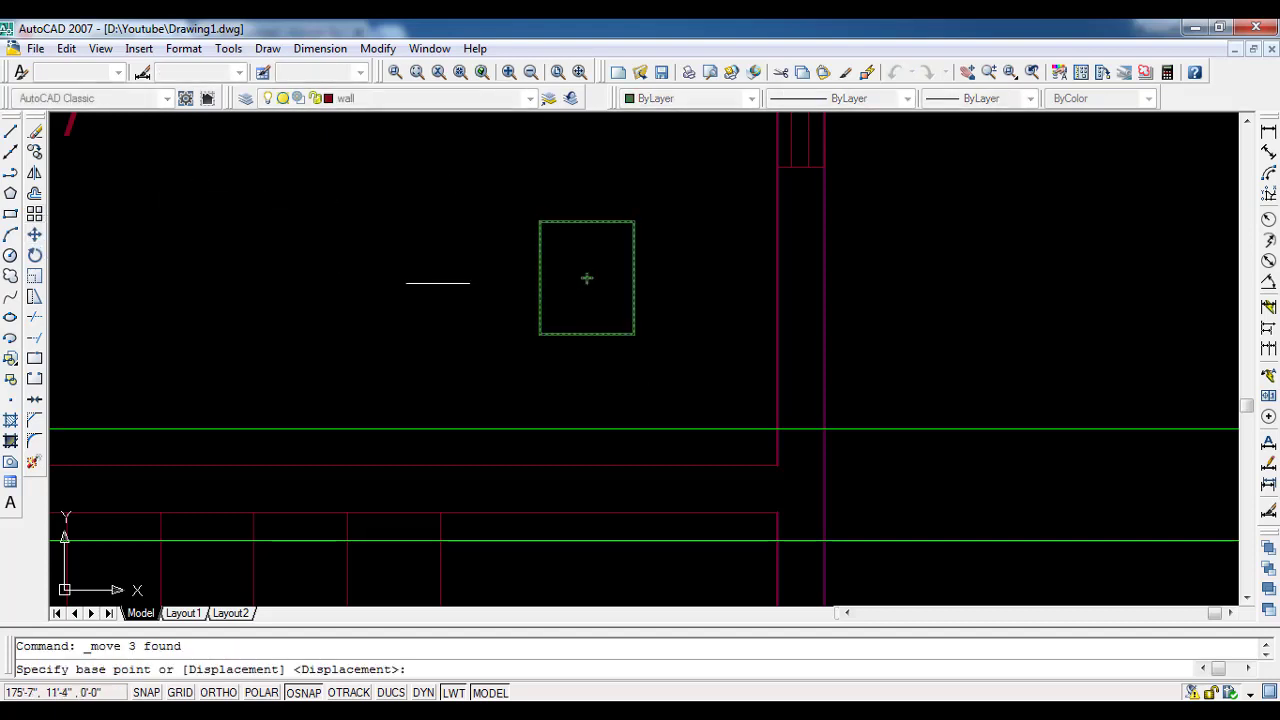
left_click(633, 334)
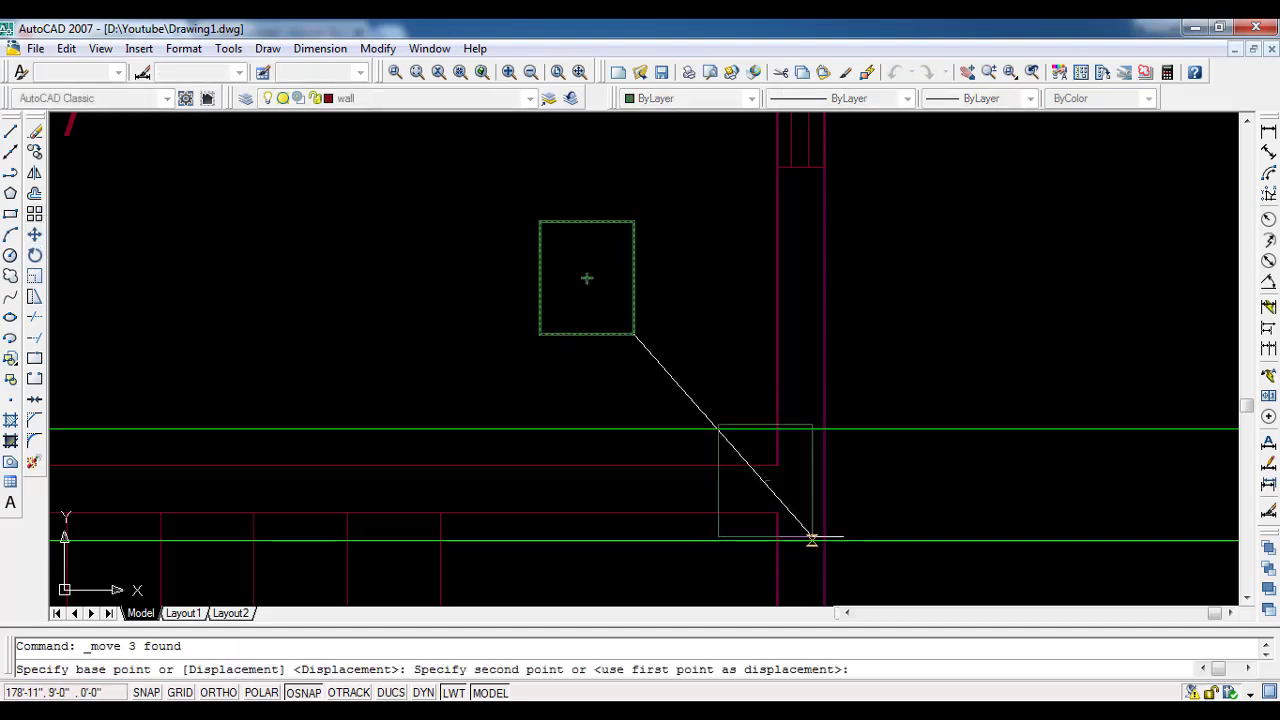
left_click(823, 540)
Step: Pan and zoom across the plan to check the columns from the Toilets to the stairs
scroll(823, 545, "down", 3)
scroll(486, 569, "down", 2)
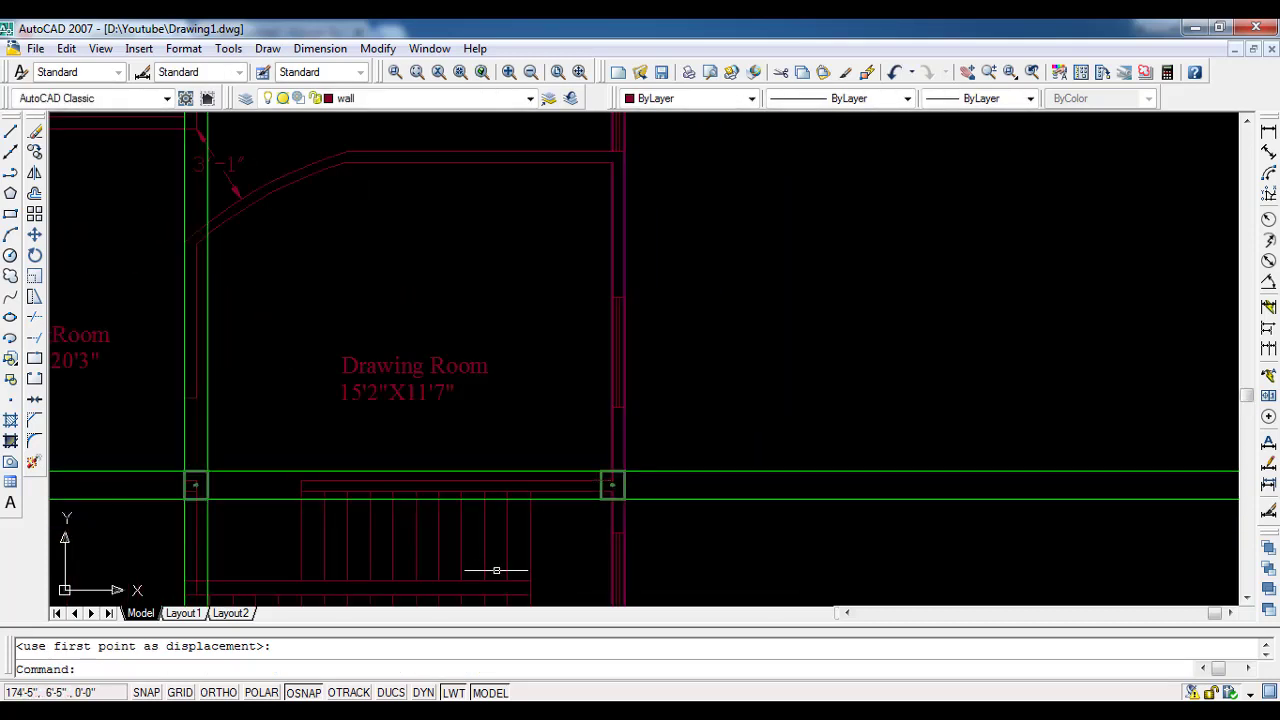
middle_click_drag(486, 569, 640, 372)
scroll(654, 380, "down", 2)
scroll(654, 380, "down", 1)
scroll(606, 405, "up", 1)
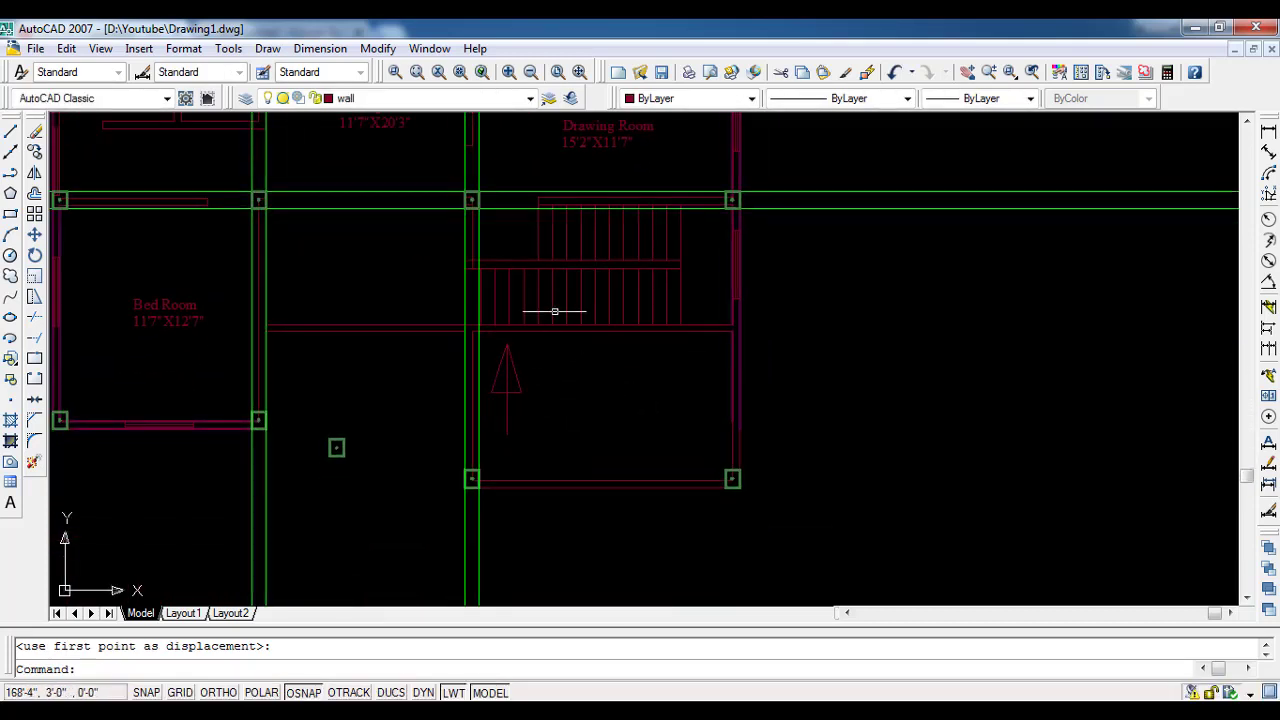
middle_click_drag(551, 309, 557, 354)
scroll(557, 368, "up", 2)
scroll(557, 379, "up", 2)
middle_click_drag(557, 434, 537, 348)
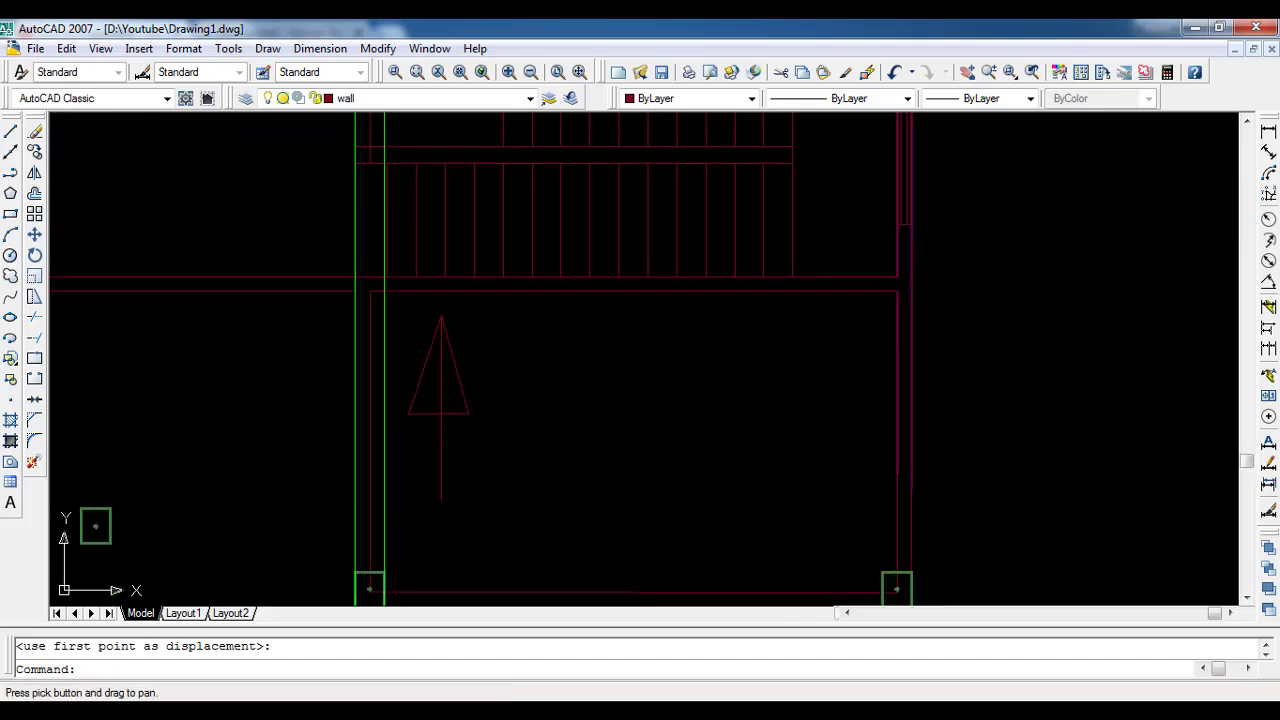
scroll(542, 352, "down", 5)
middle_click_drag(498, 393, 524, 449)
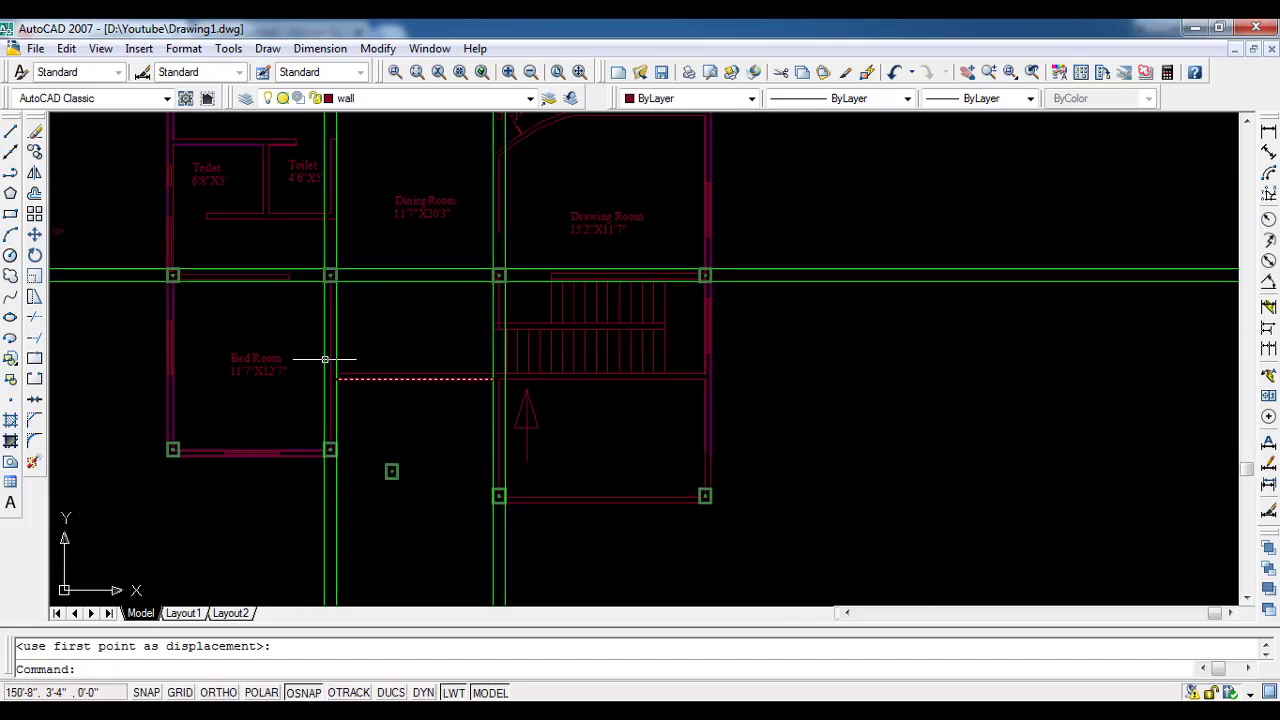
scroll(435, 480, "up", 2)
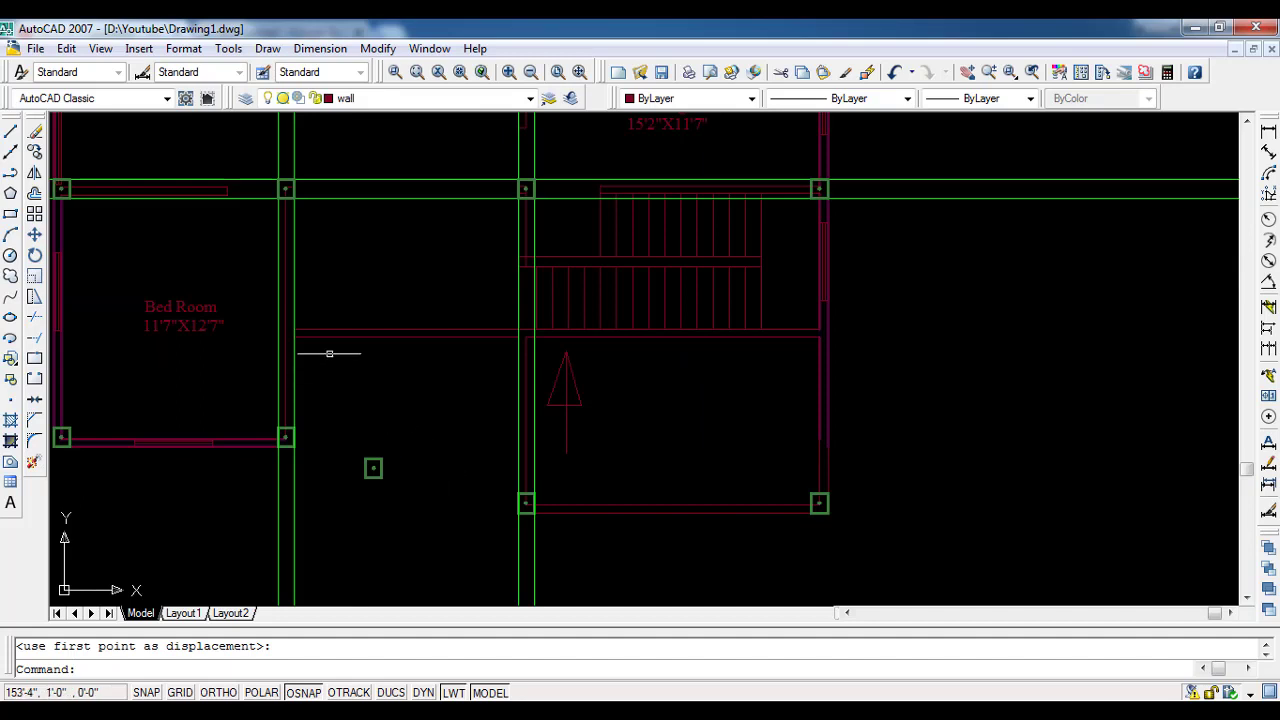
middle_click_drag(929, 271, 777, 262)
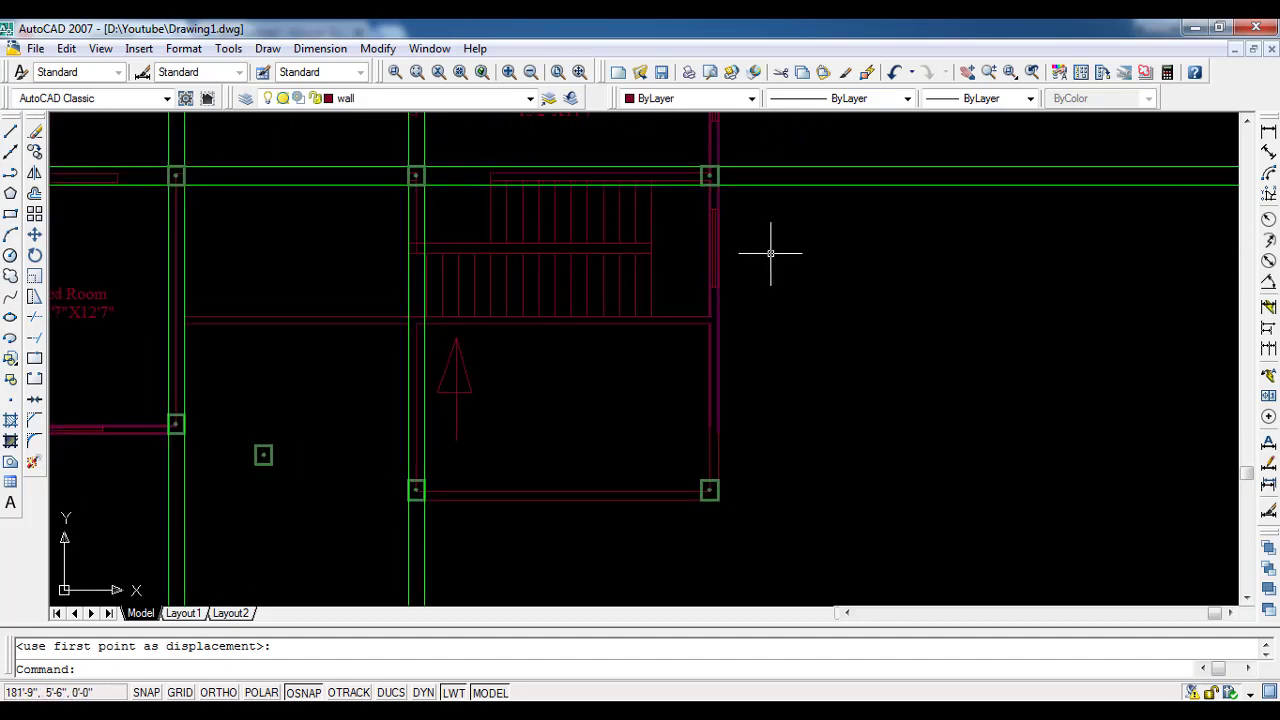
Step: Copy both horizontal green guide lines from the column corner down to the wall below the stairs
left_click(806, 228)
left_click(757, 153)
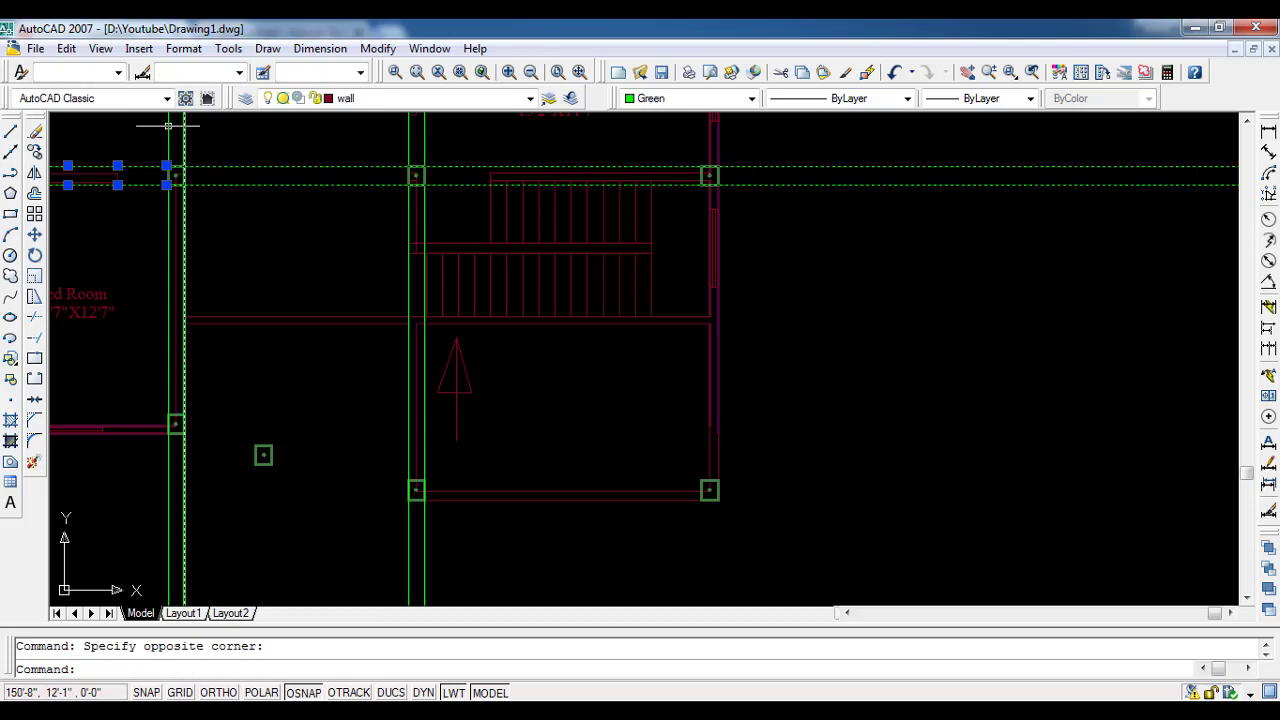
left_click(35, 152)
scroll(740, 185, "up", 2)
scroll(718, 196, "up", 2)
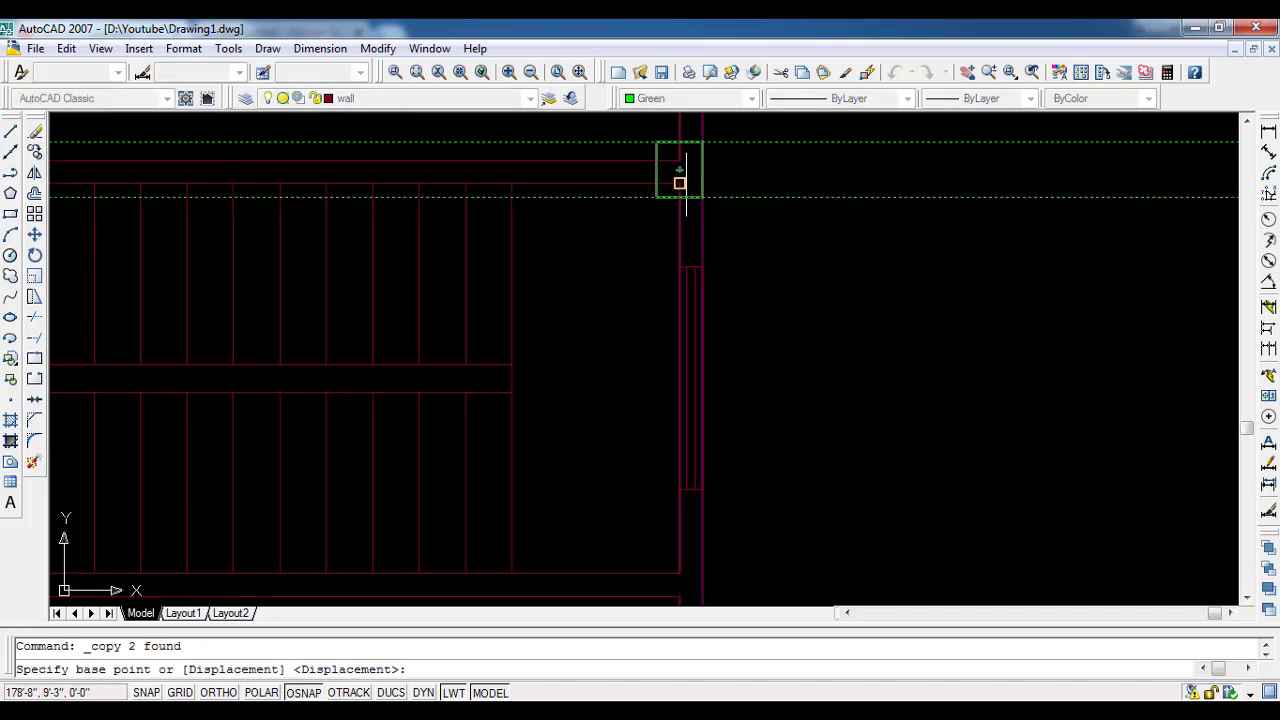
left_click(656, 160)
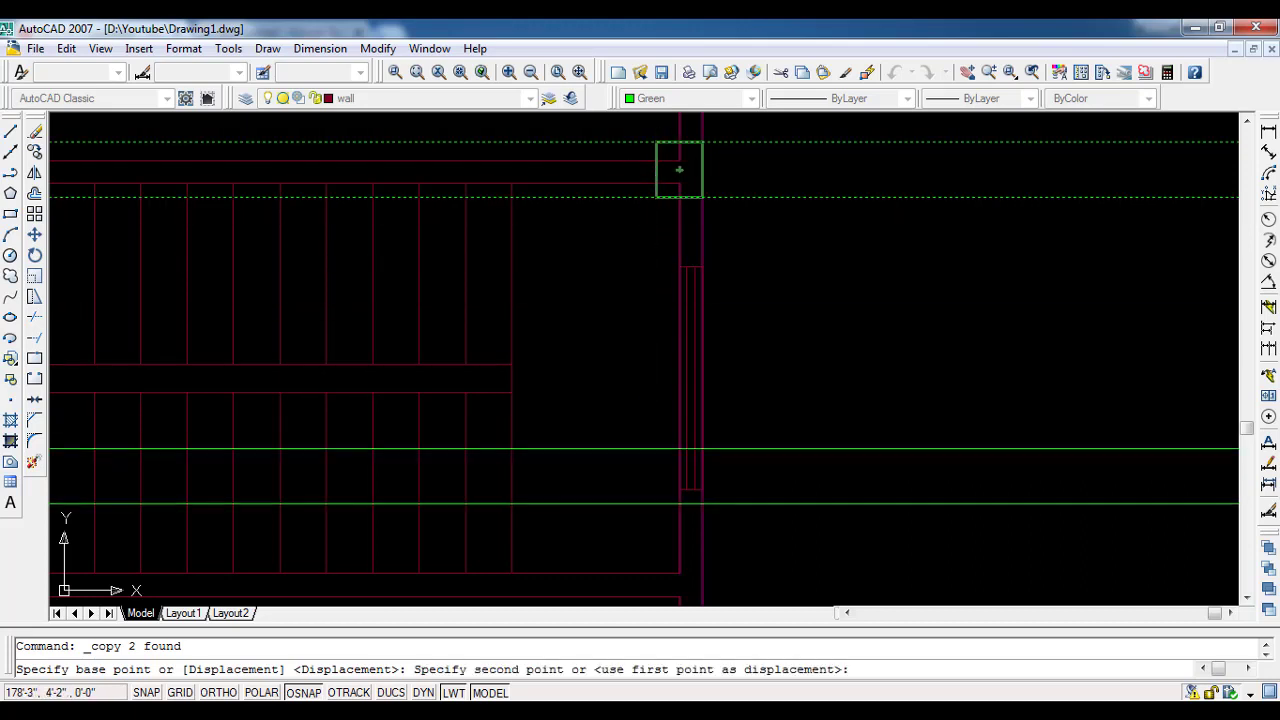
scroll(860, 459, "down", 4)
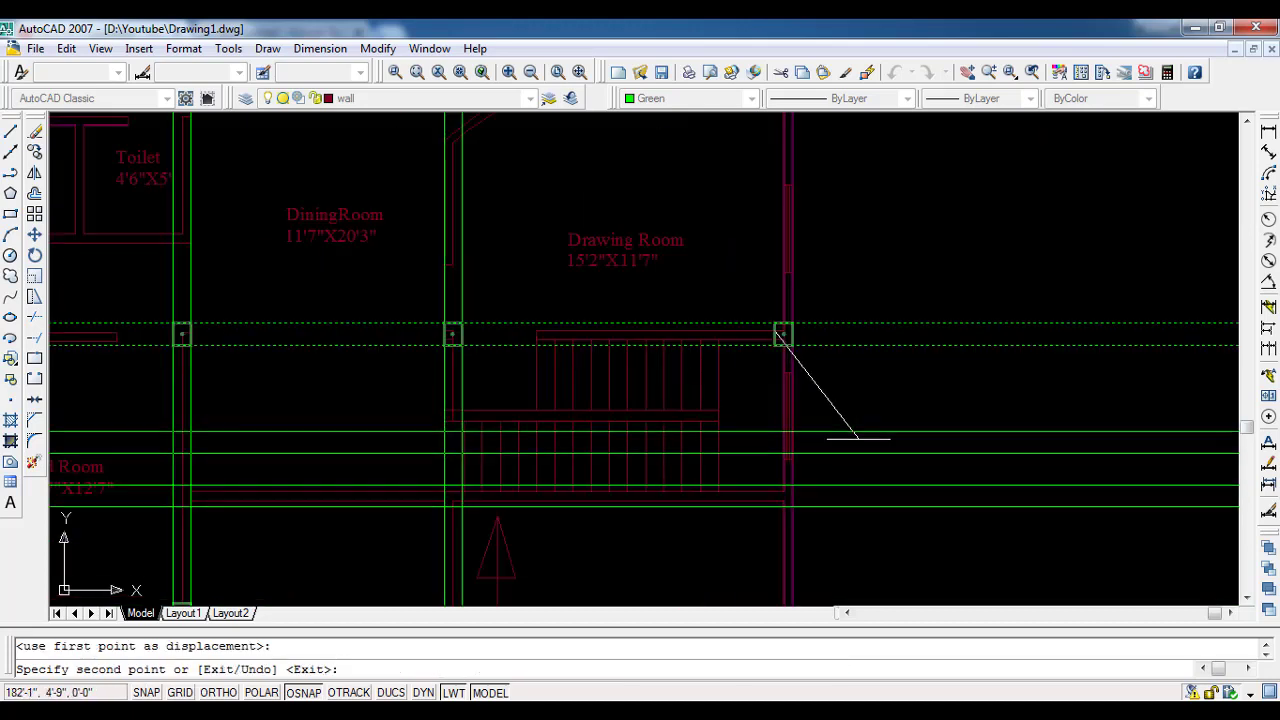
key("Escape")
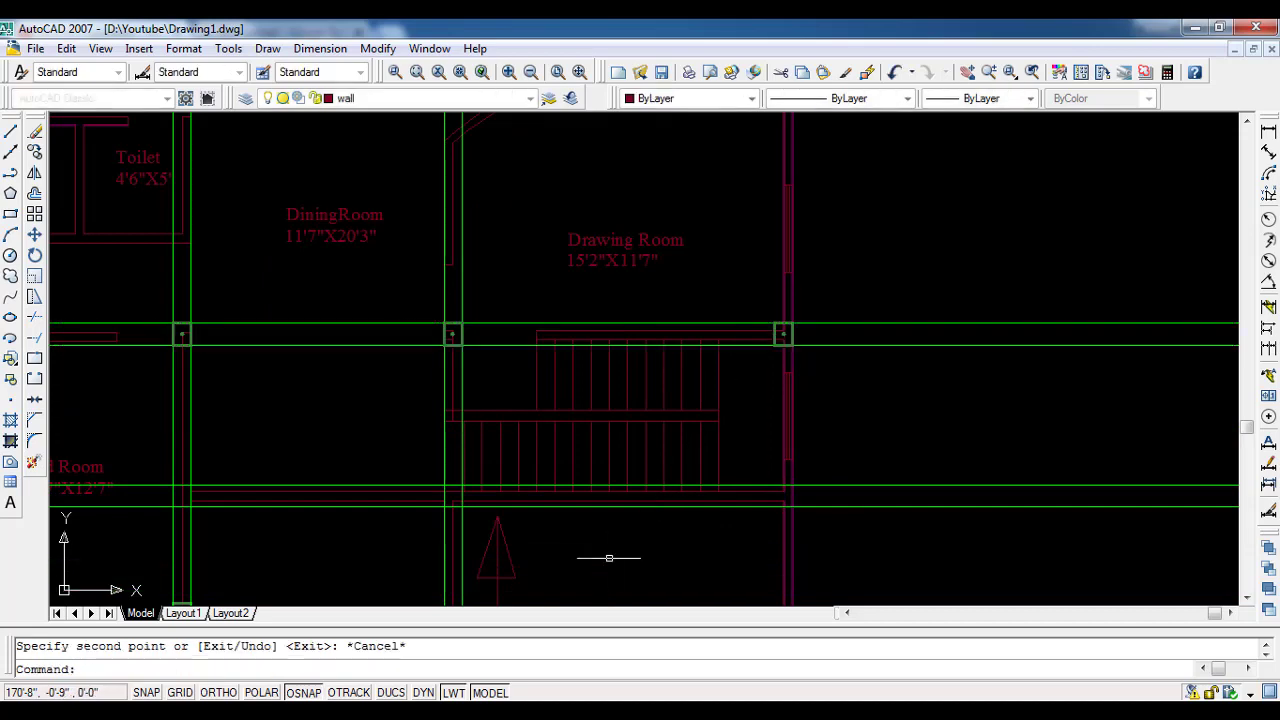
scroll(680, 337, "up", 3)
scroll(664, 383, "up", 3)
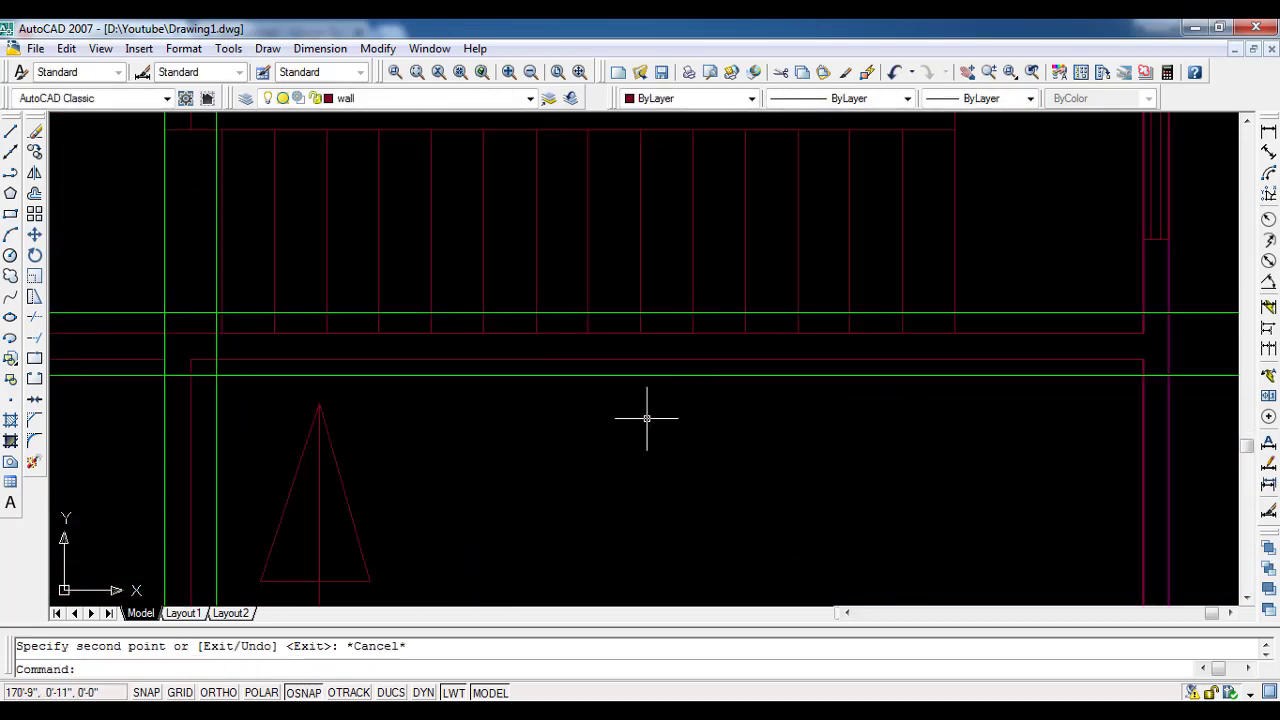
scroll(528, 451, "down", 5)
Step: Copy the green square column from its centre to the stair-side junction and the left junction
left_click(675, 204)
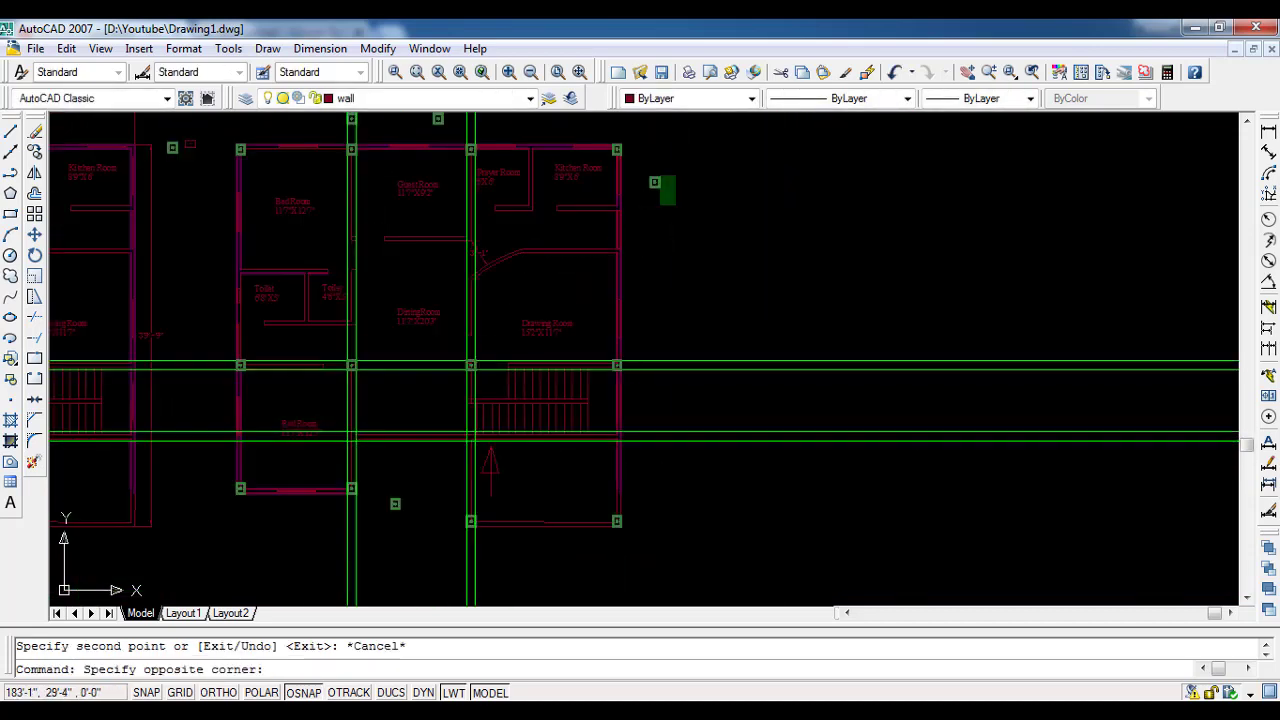
left_click(661, 176)
left_click(34, 151)
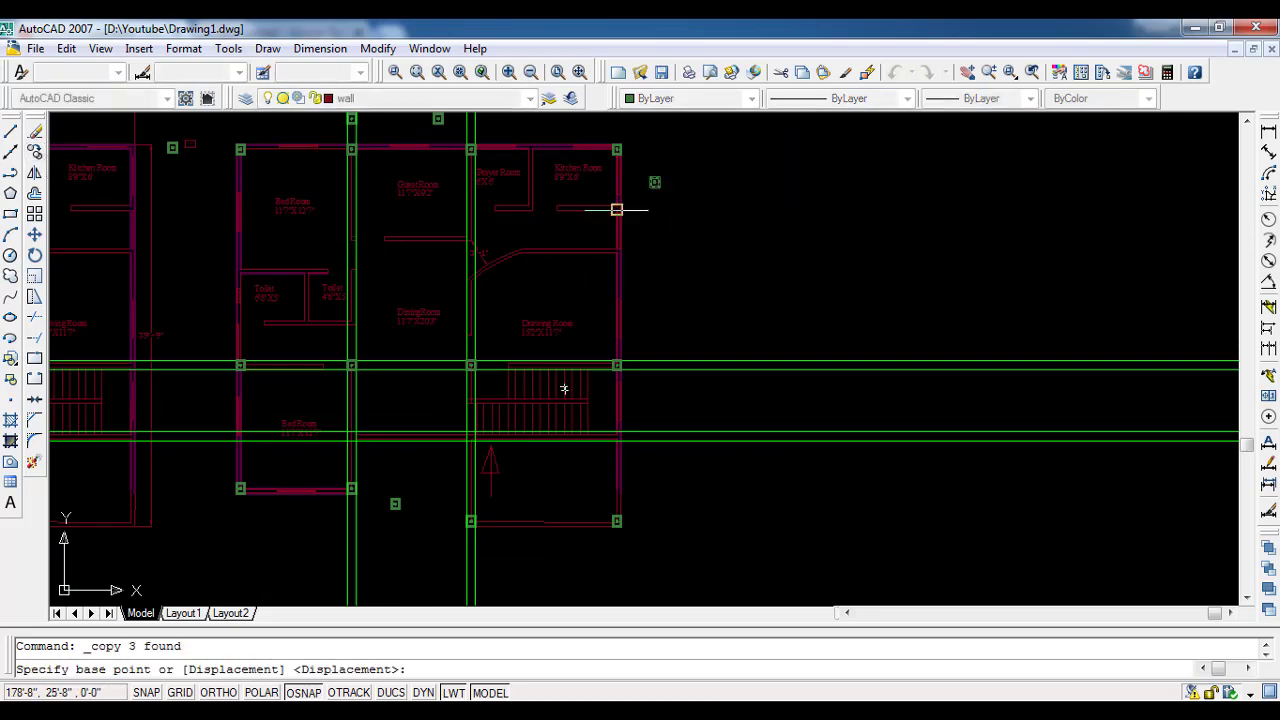
scroll(677, 143, "up", 5)
left_click(757, 168)
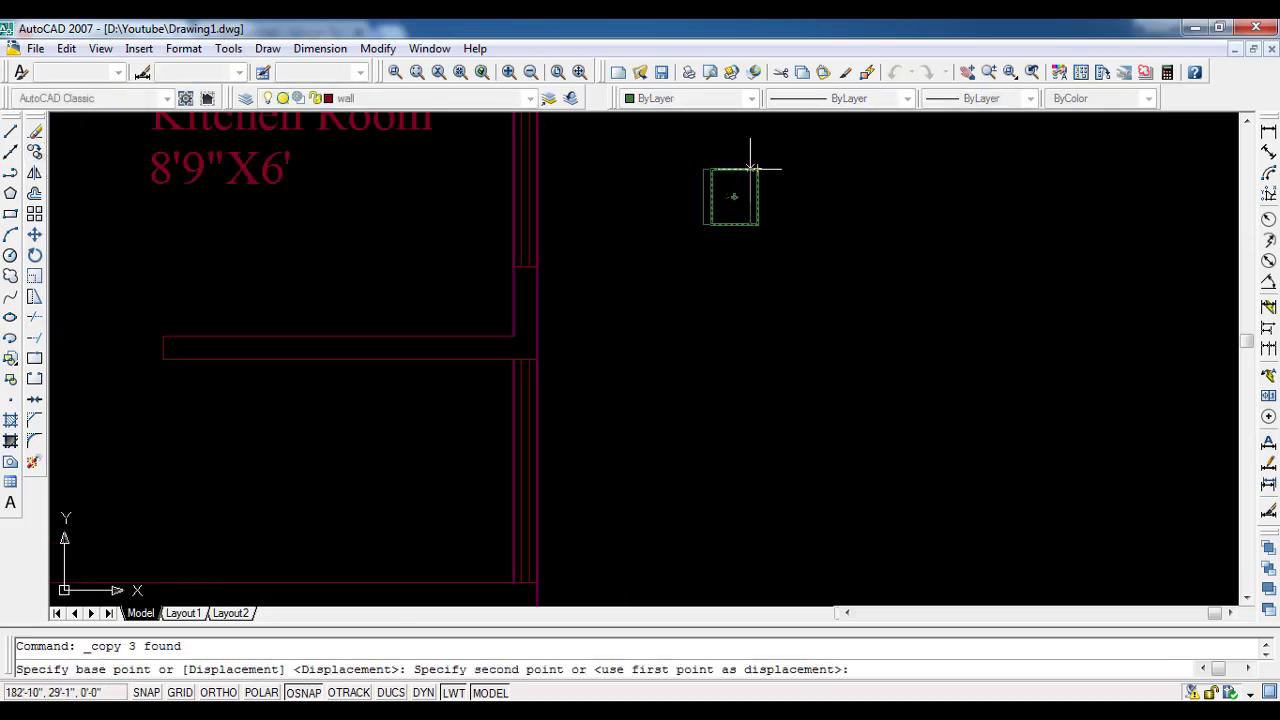
scroll(750, 185, "down", 3)
scroll(814, 380, "up", 3)
middle_click_drag(600, 480, 595, 397)
scroll(595, 397, "up", 2)
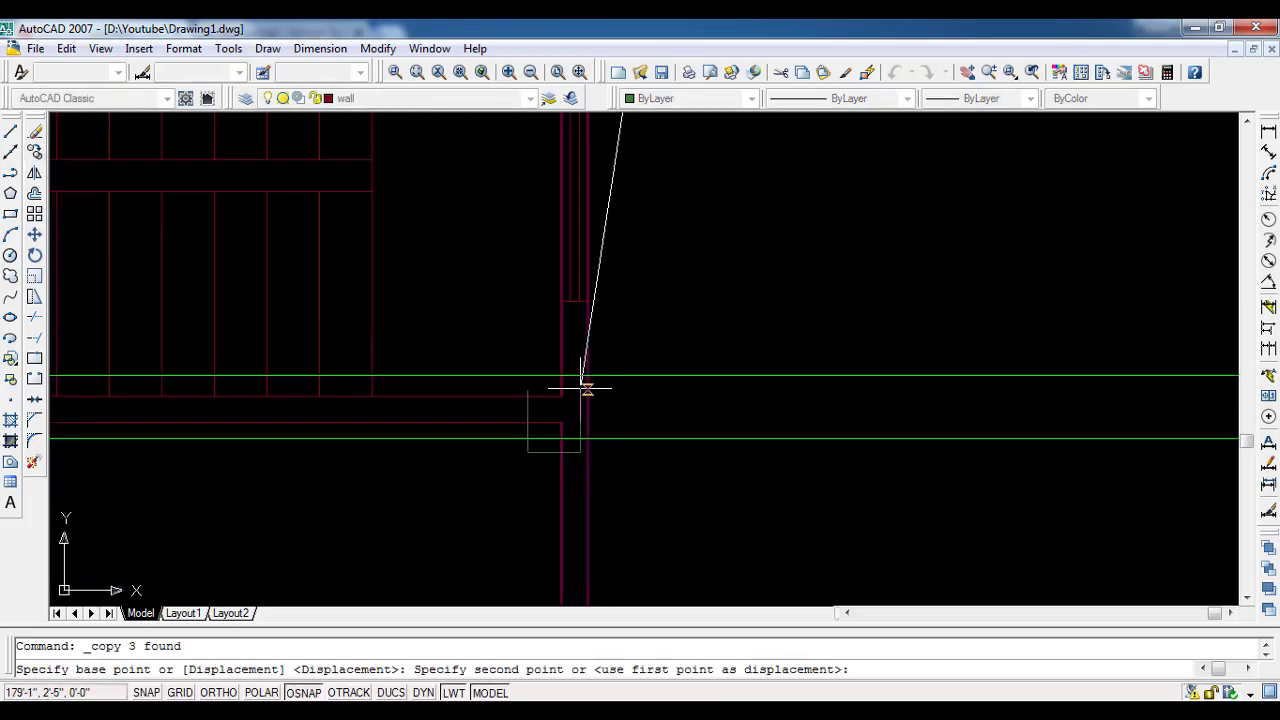
left_click(586, 376)
scroll(816, 366, "down", 2)
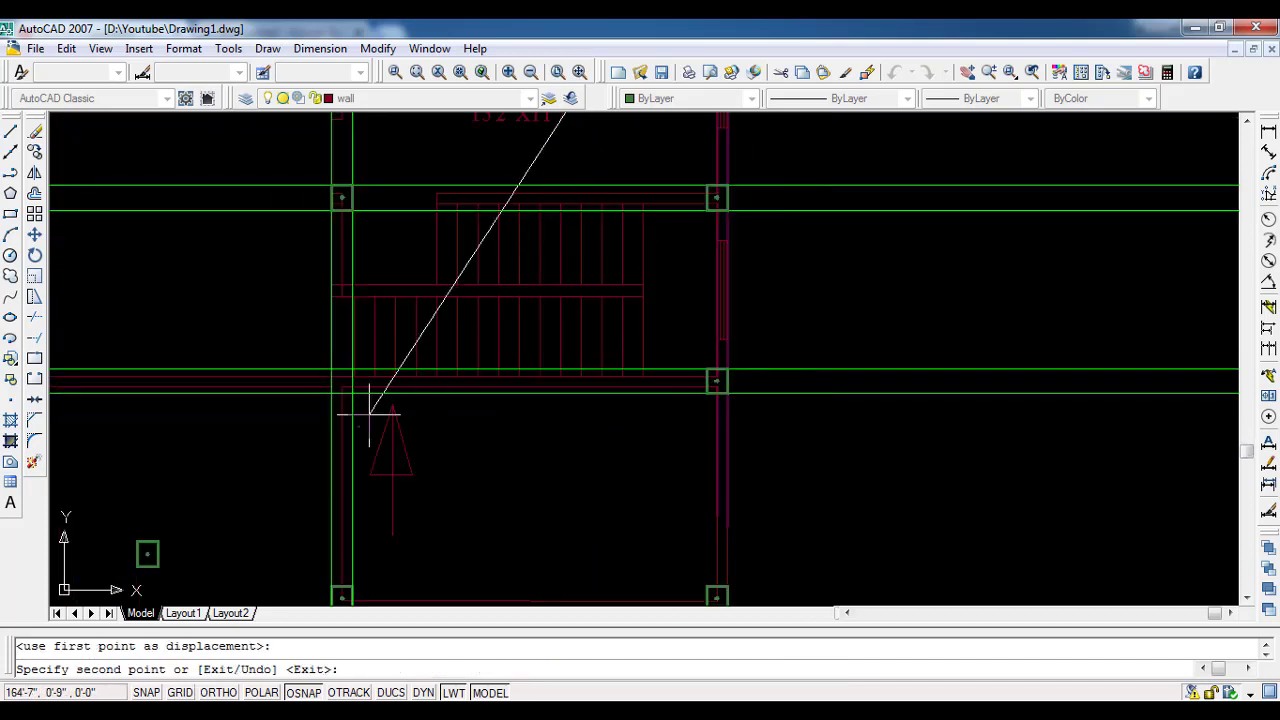
scroll(365, 390, "up", 2)
left_click(387, 317)
key("Escape")
Step: Zoom in and out over the plan to check the placed column copies
scroll(368, 433, "down", 3)
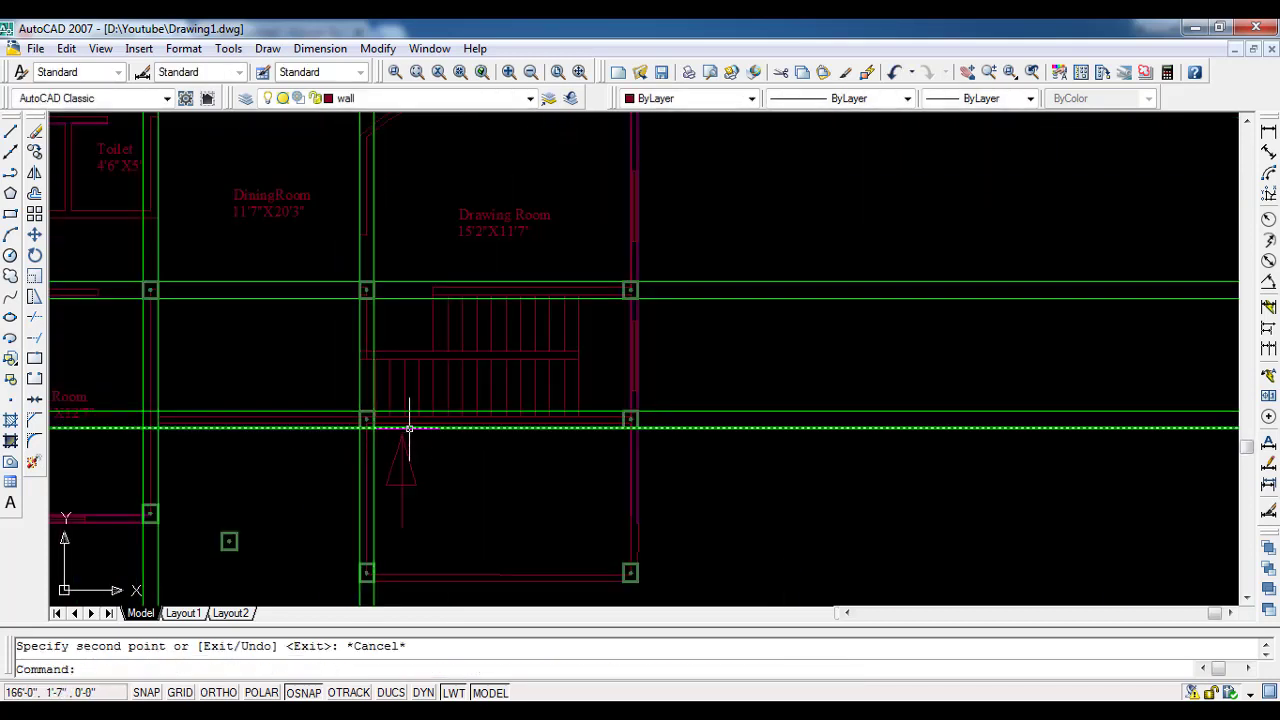
scroll(409, 429, "down", 1)
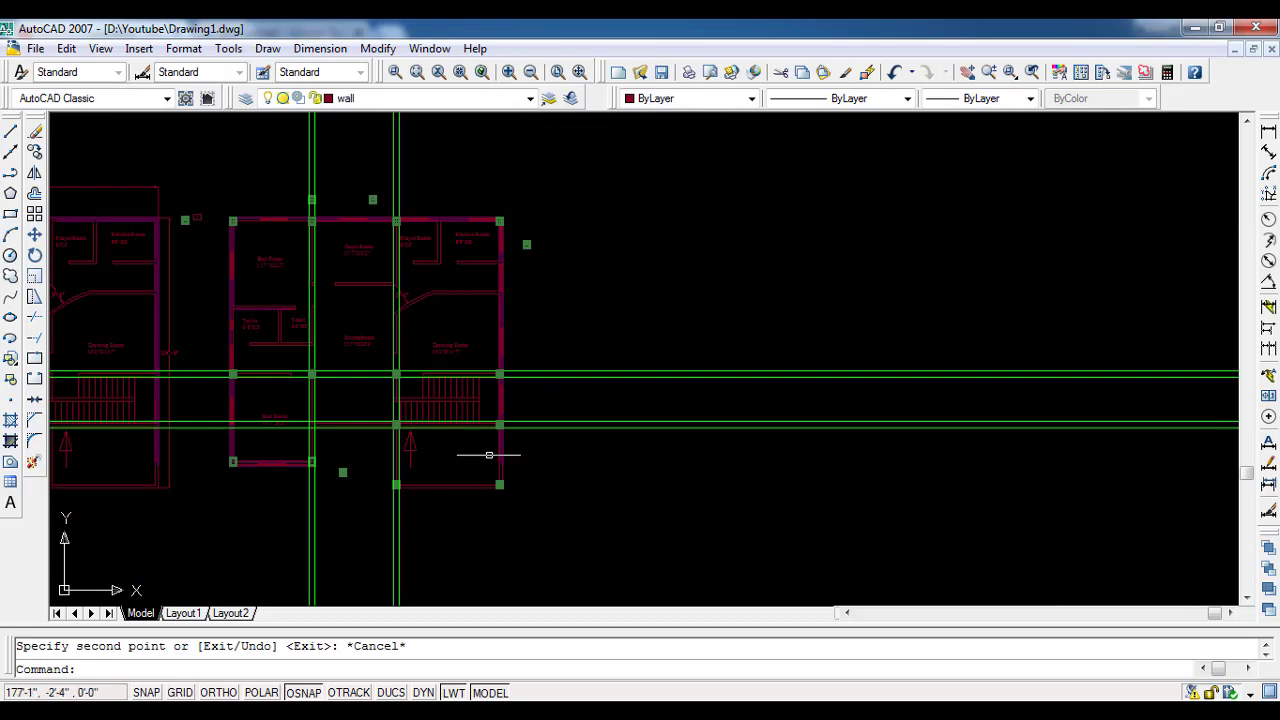
scroll(336, 417, "up", 1)
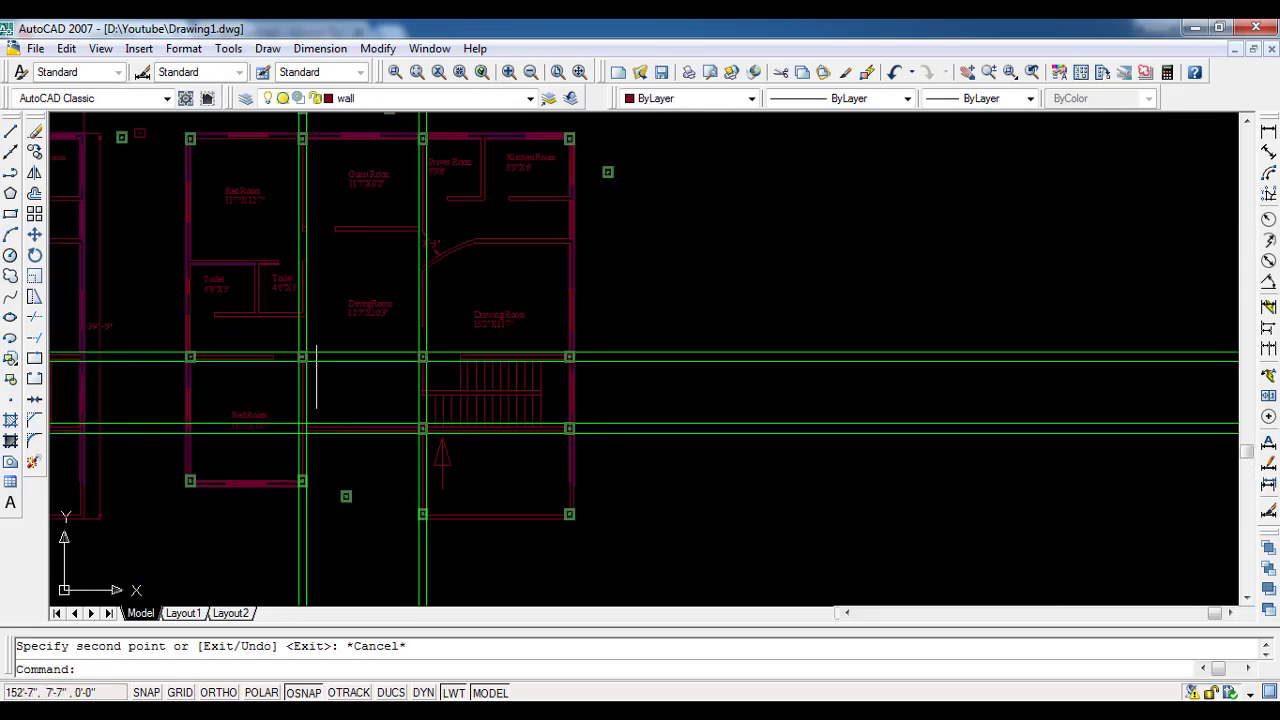
scroll(420, 386, "down", 2)
scroll(420, 366, "up", 1)
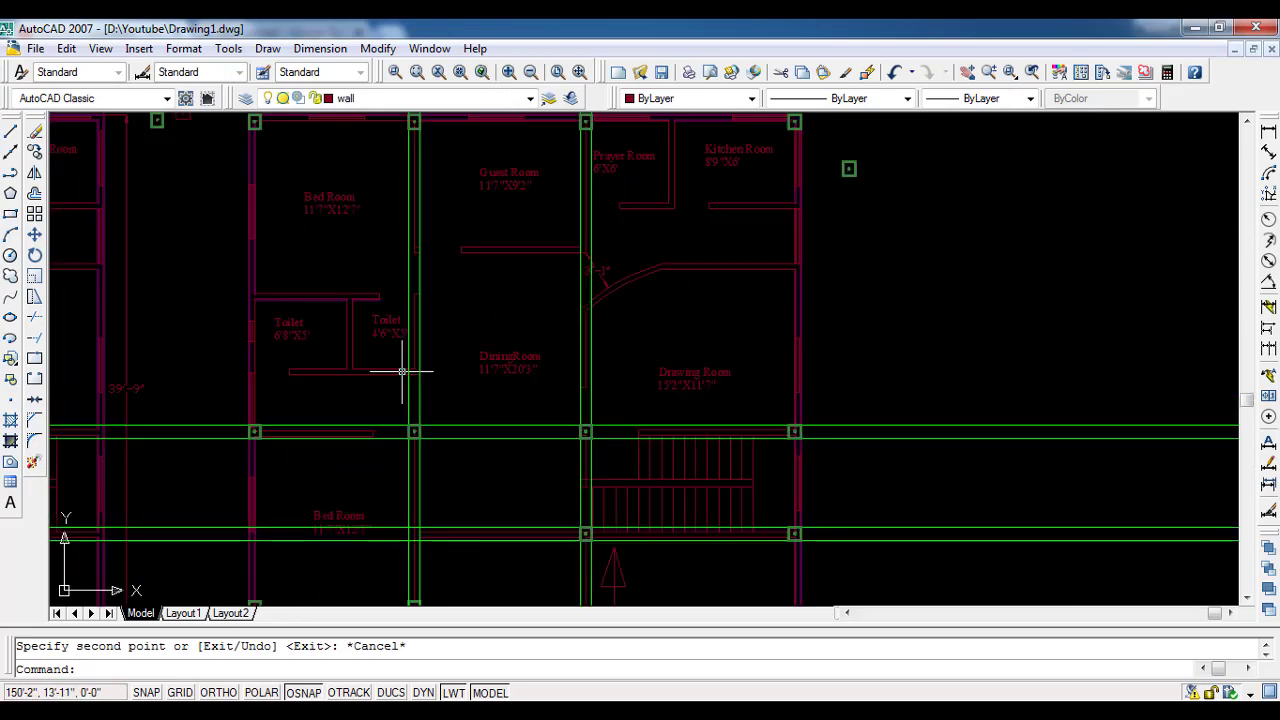
scroll(457, 466, "up", 1)
scroll(448, 472, "up", 1)
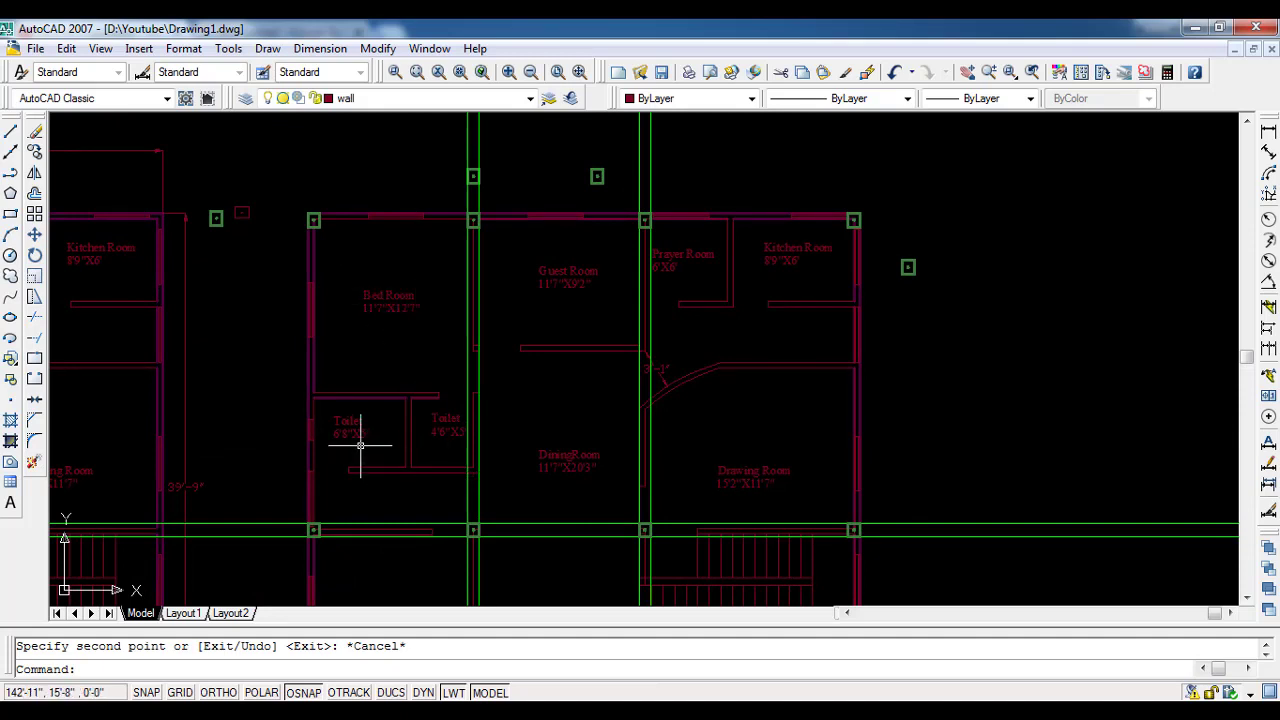
scroll(360, 445, "up", 1)
scroll(419, 294, "down", 1)
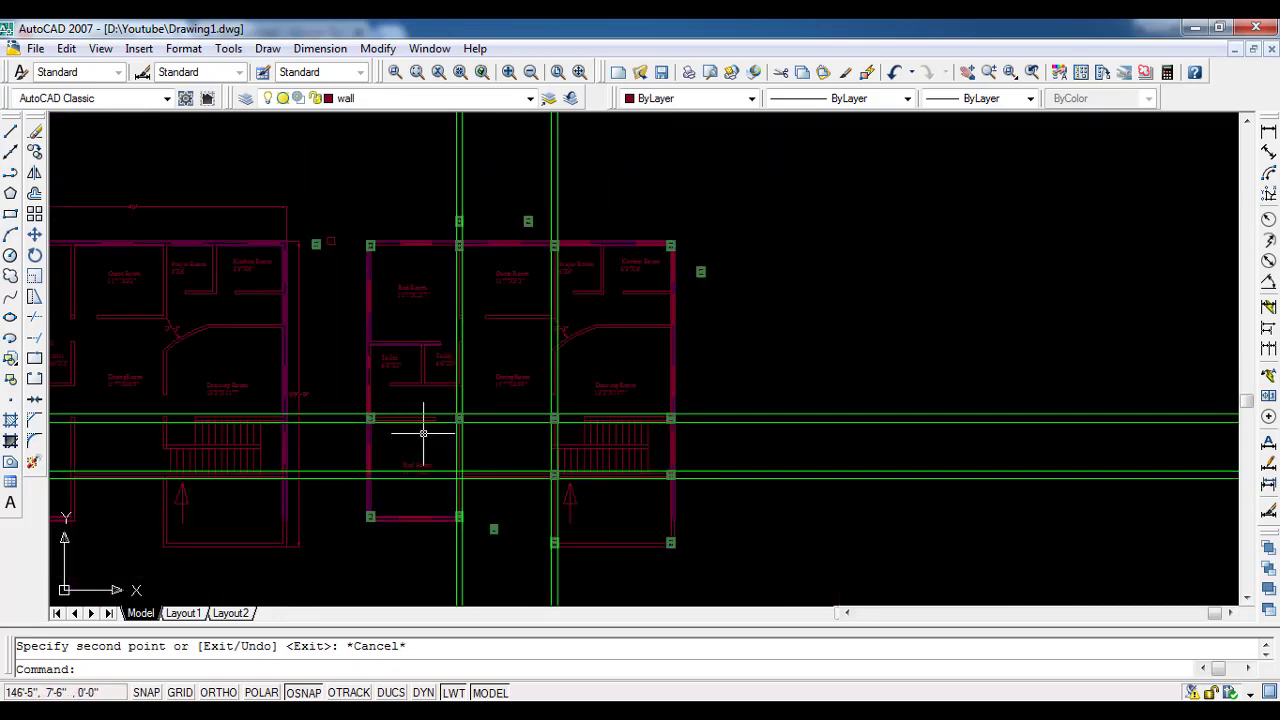
scroll(420, 340, "down", 2)
scroll(490, 428, "up", 1)
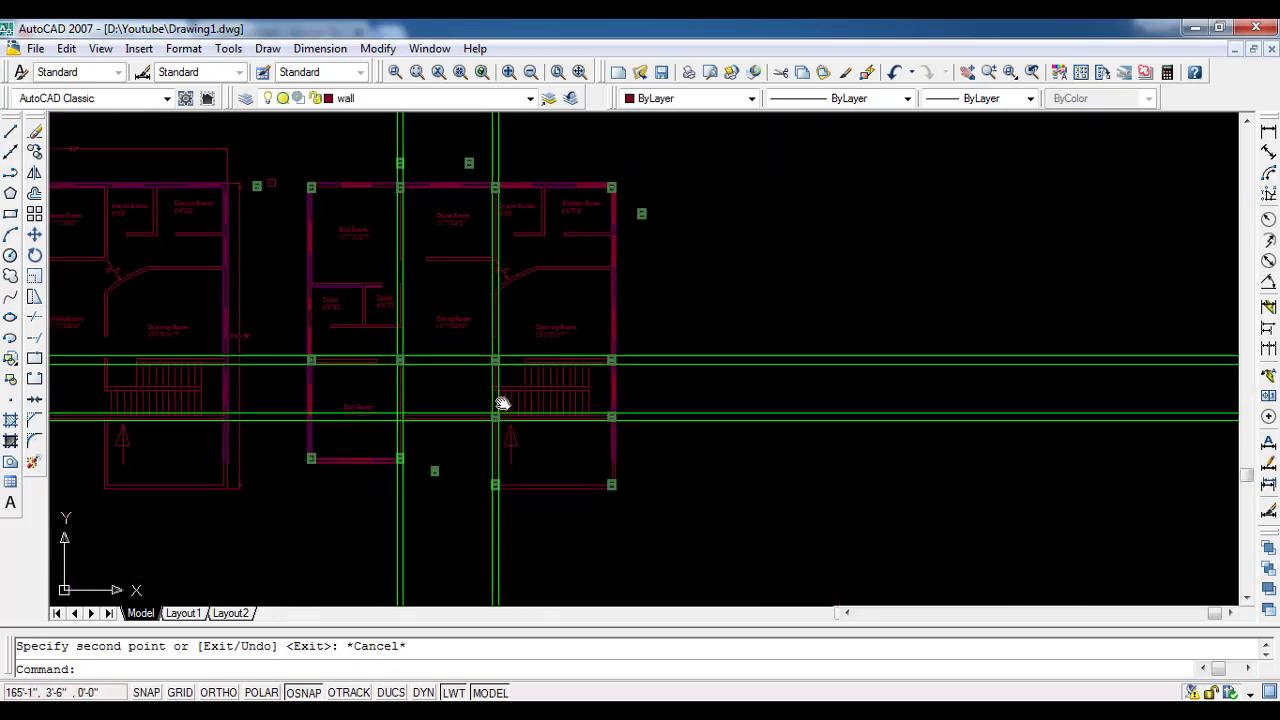
scroll(503, 403, "down", 1)
Step: Erase the two horizontal and two vertical green construction guide lines
left_click(833, 444)
left_click(760, 341)
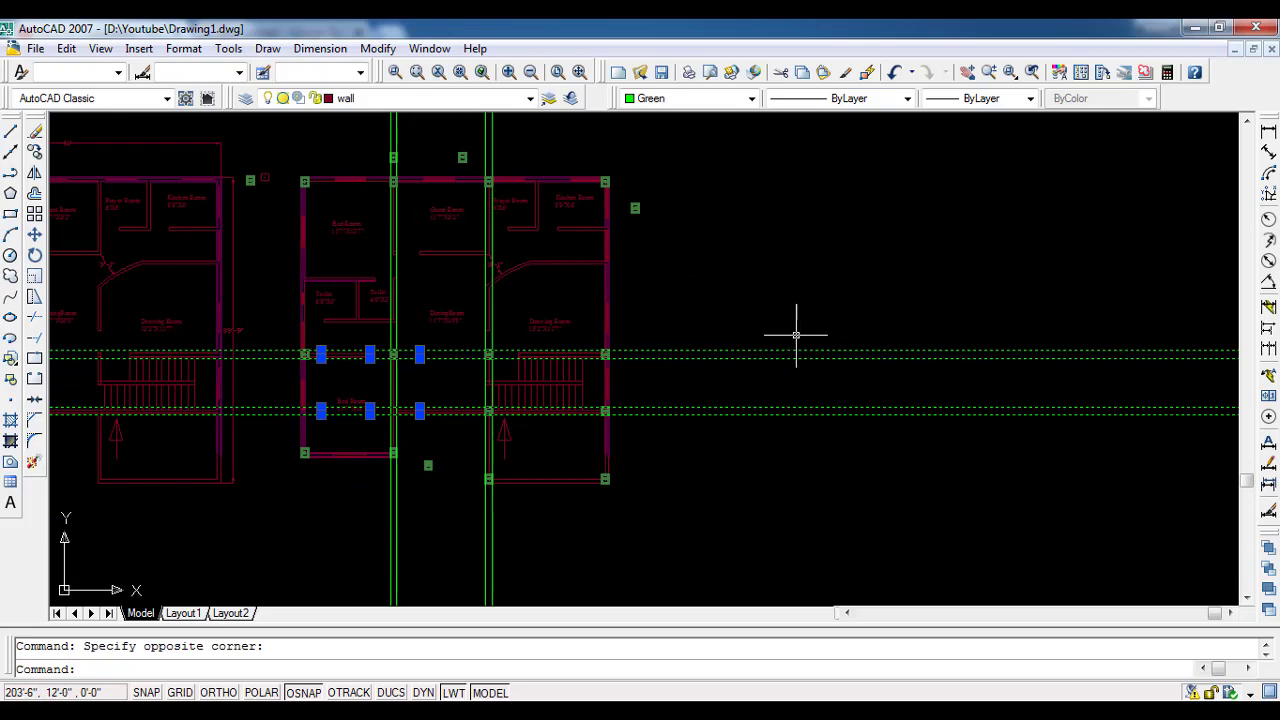
key("Delete")
middle_click_drag(786, 337, 830, 524)
left_click(604, 264)
left_click(384, 212)
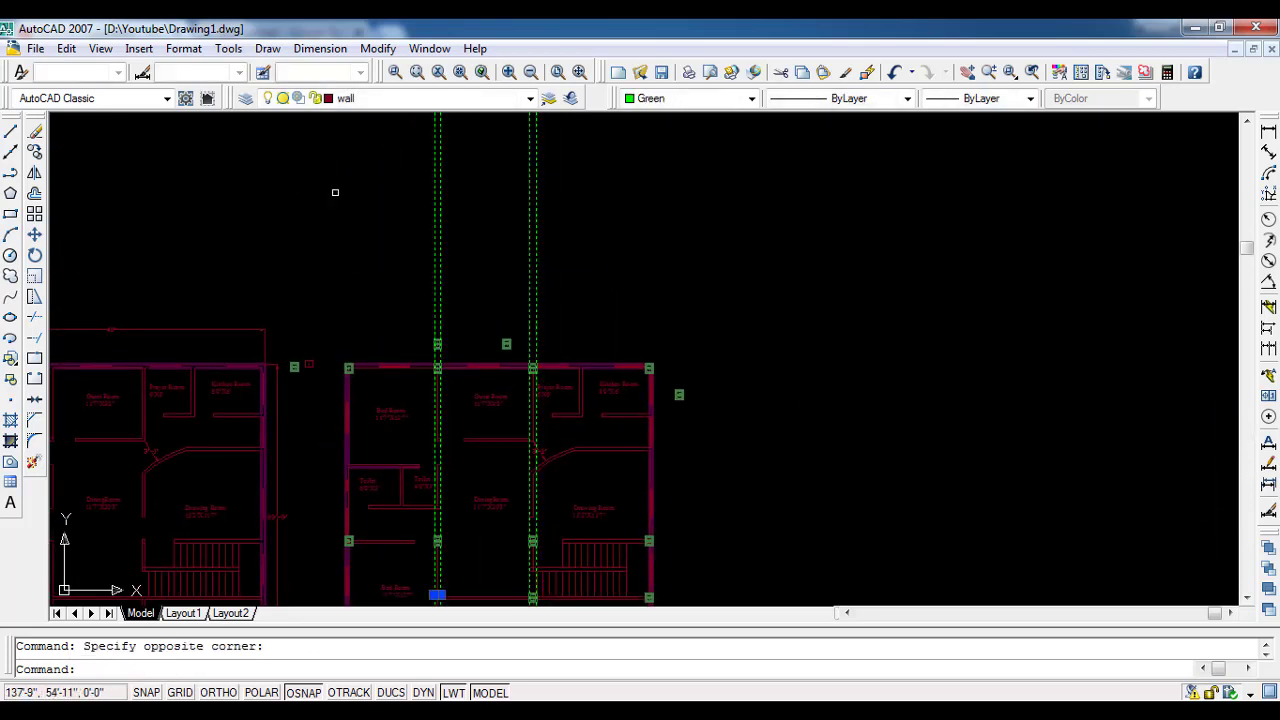
key("Delete")
scroll(335, 192, "down", 2)
scroll(600, 240, "up", 1)
scroll(608, 237, "up", 3)
Step: Erase the stray columns above the top wall and right of the plan, then select the one below the bedroom
left_click(609, 241)
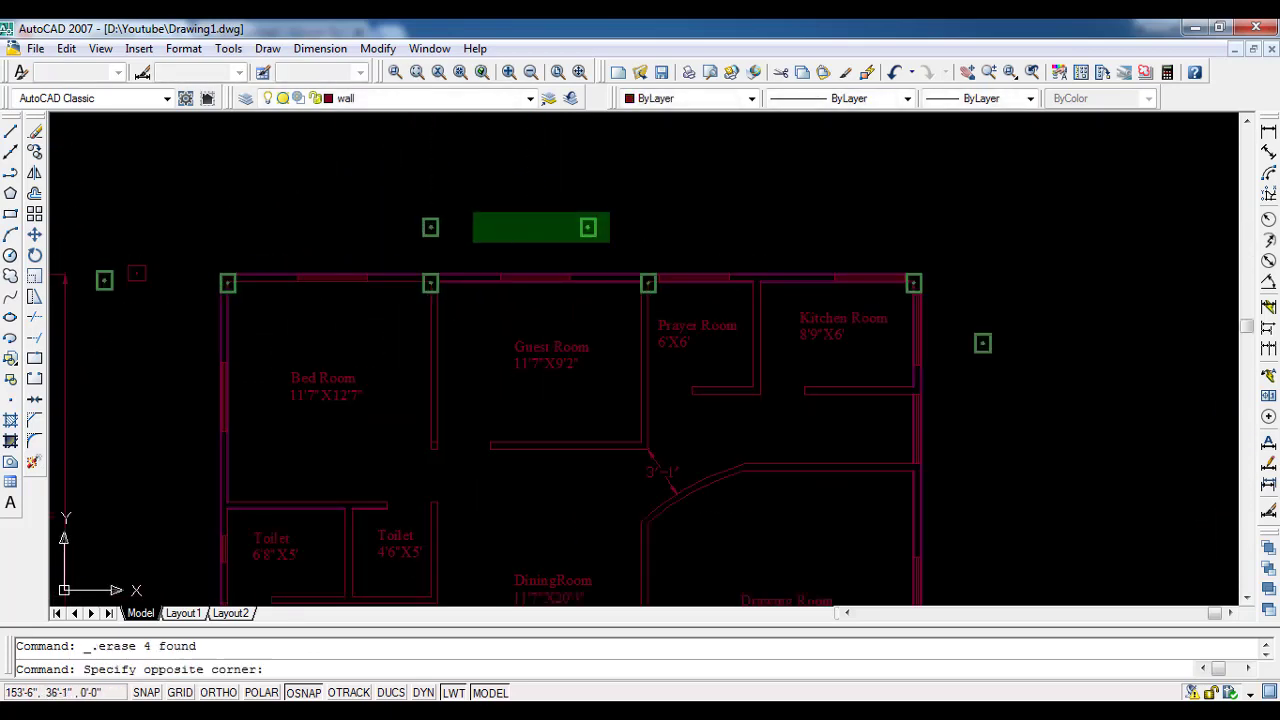
left_click(396, 187)
key("Delete")
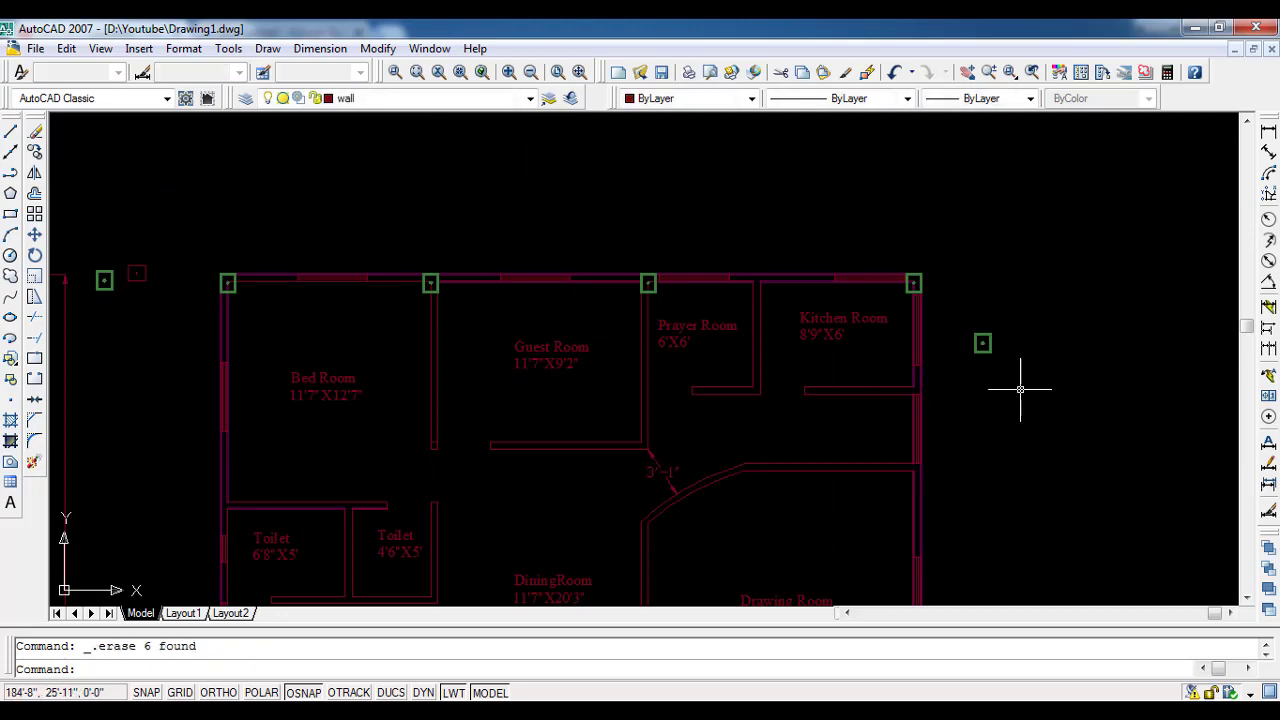
left_click(1026, 382)
left_click(947, 333)
key("Delete")
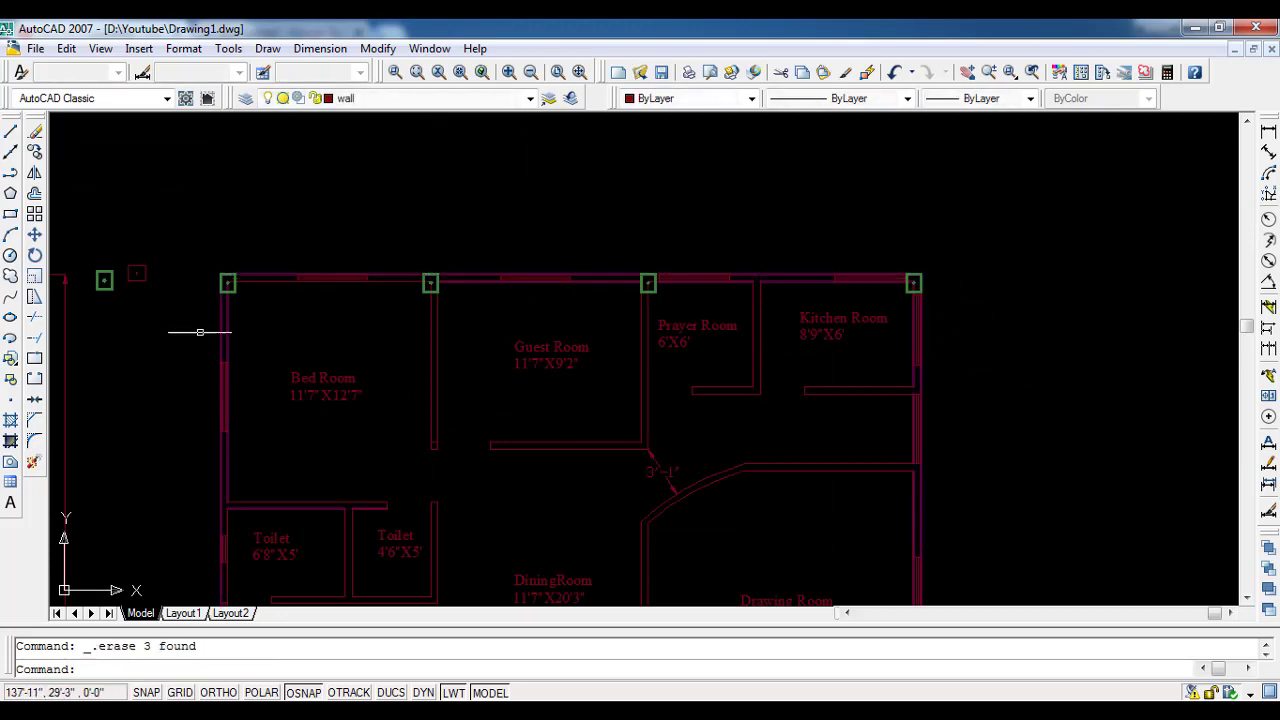
scroll(145, 320, "down", 3)
scroll(415, 423, "up", 5)
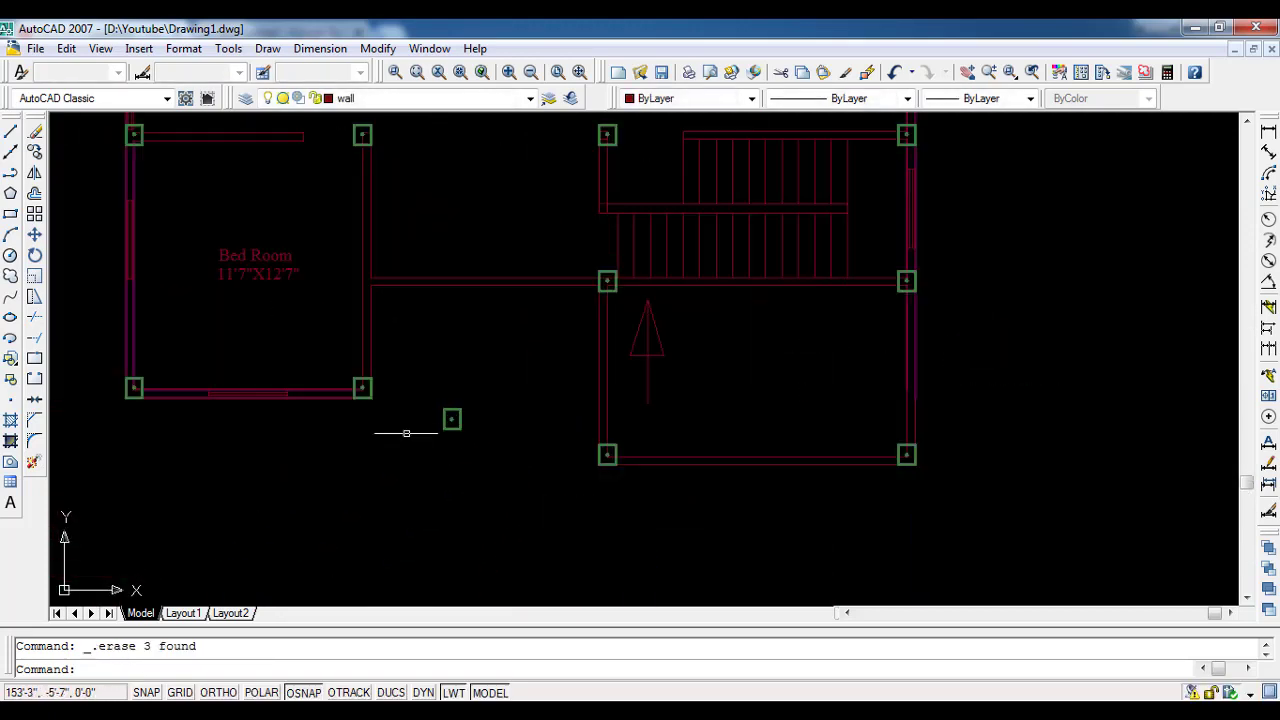
left_click(466, 434)
left_click(390, 348)
scroll(534, 434, "down", 2)
scroll(540, 445, "down", 4)
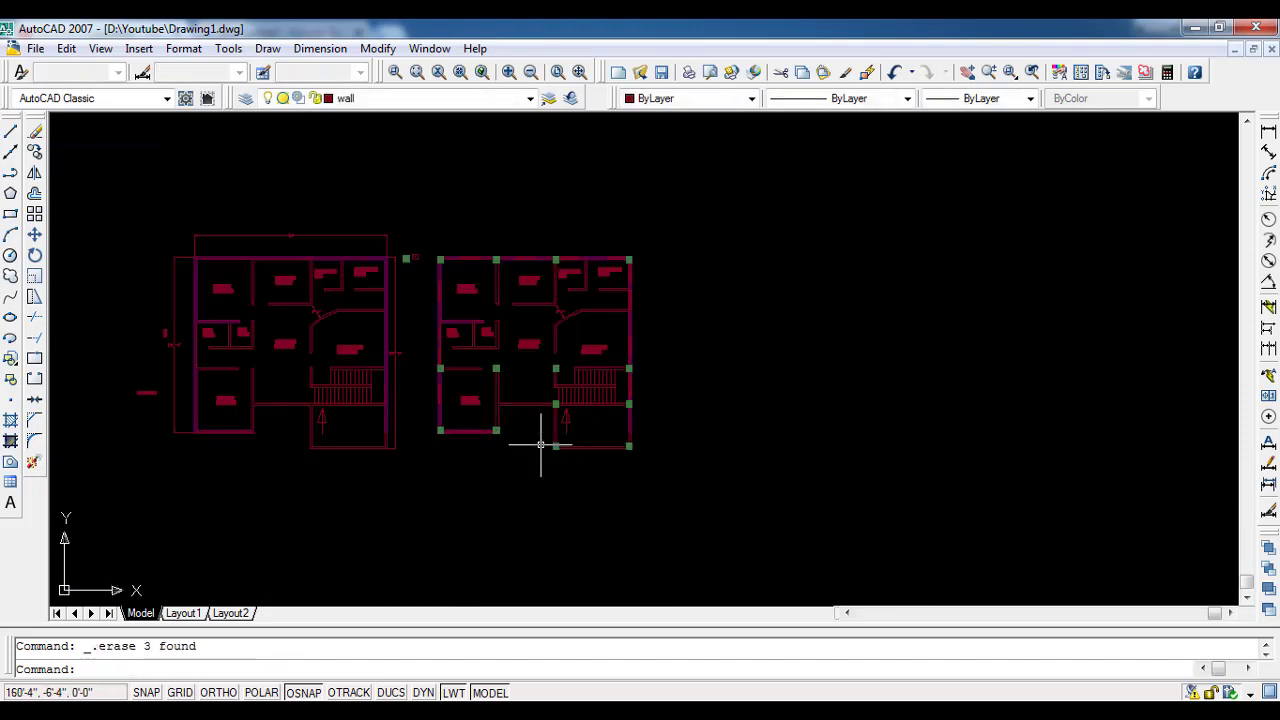
scroll(550, 441, "up", 3)
middle_click_drag(529, 337, 496, 409)
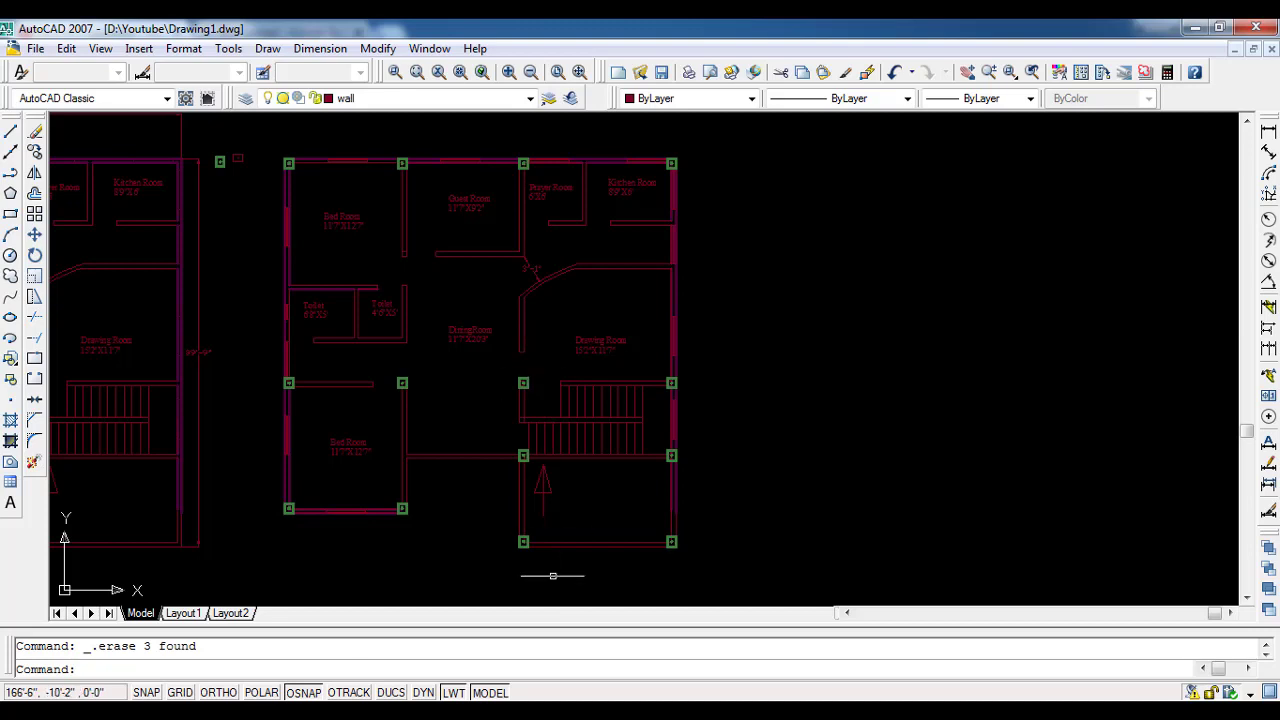
mouse_move(528, 563)
middle_mouse_down()
mouse_move(533, 588)
mouse_move(521, 581)
middle_mouse_up()
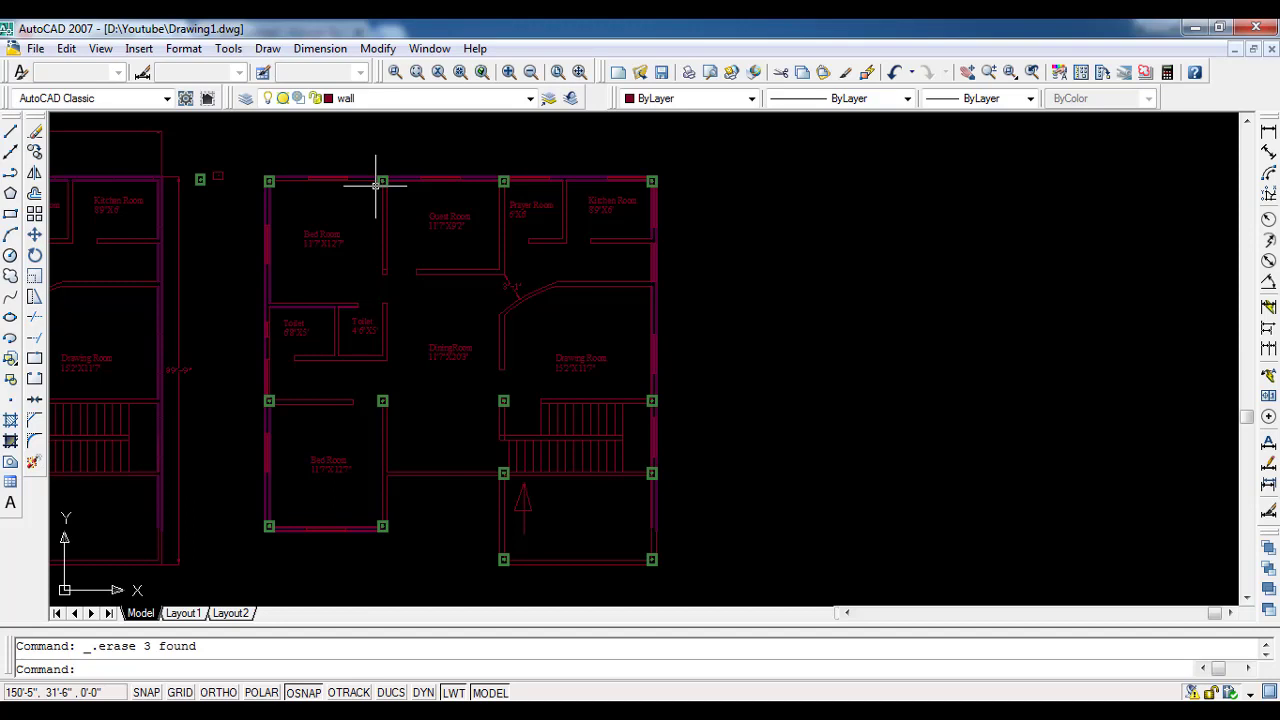
scroll(466, 470, "up", 1)
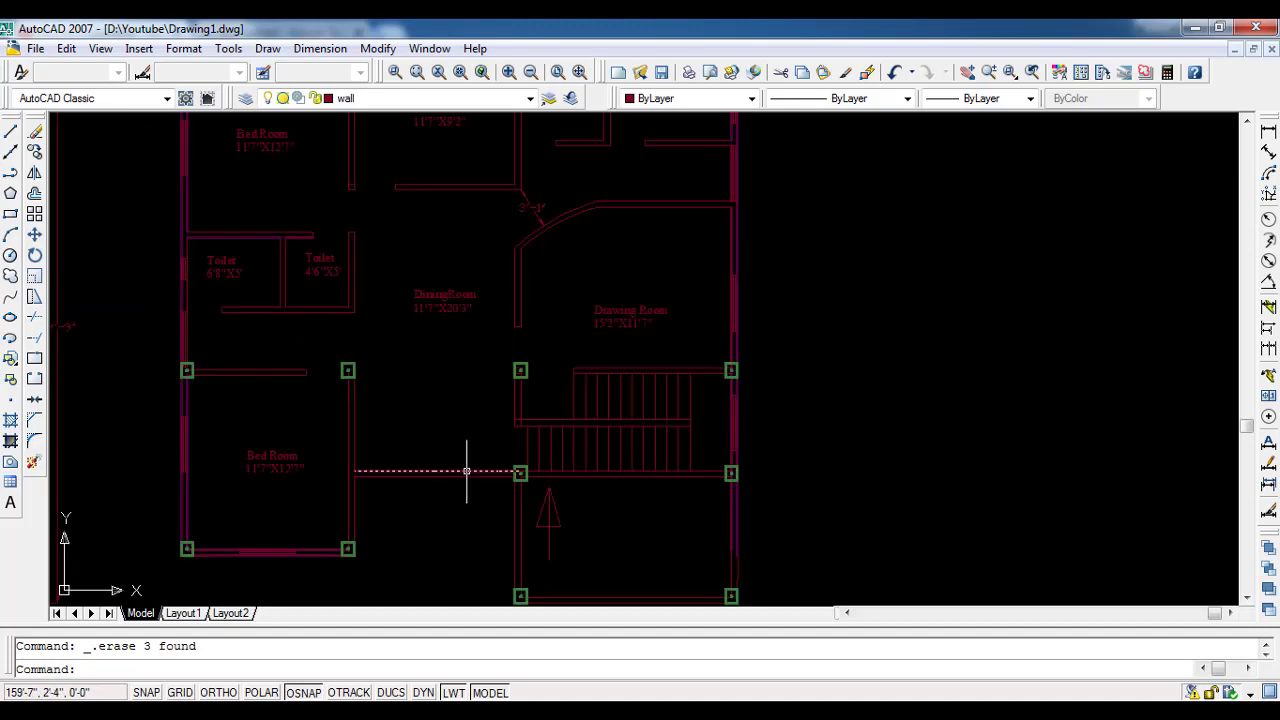
scroll(472, 466, "down", 2)
scroll(471, 463, "up", 1)
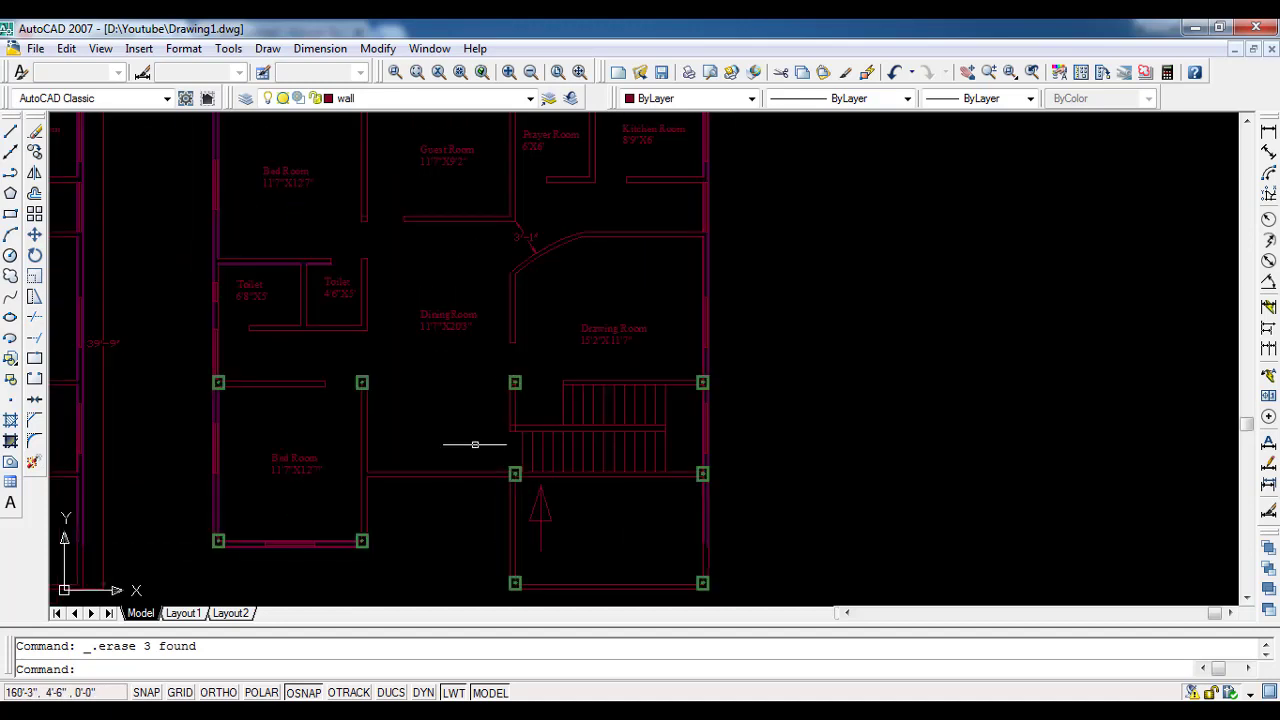
middle_click_drag(457, 371, 457, 445)
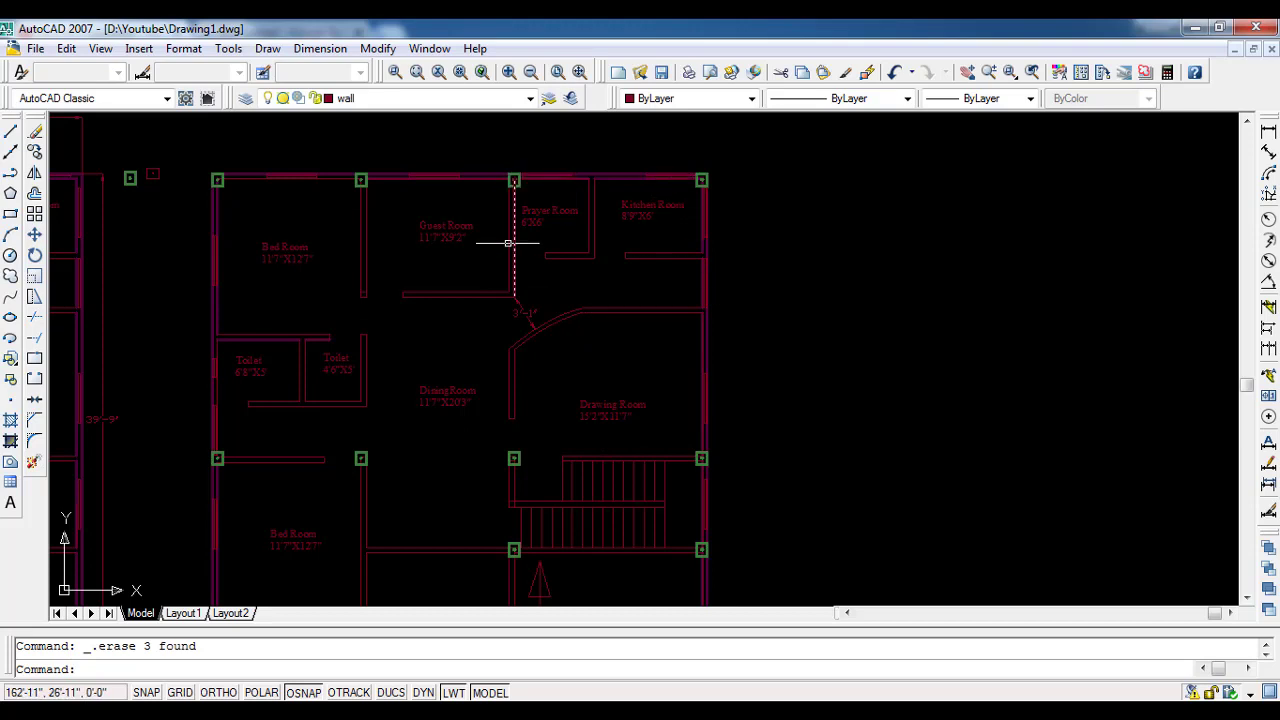
middle_click_drag(441, 461, 398, 300)
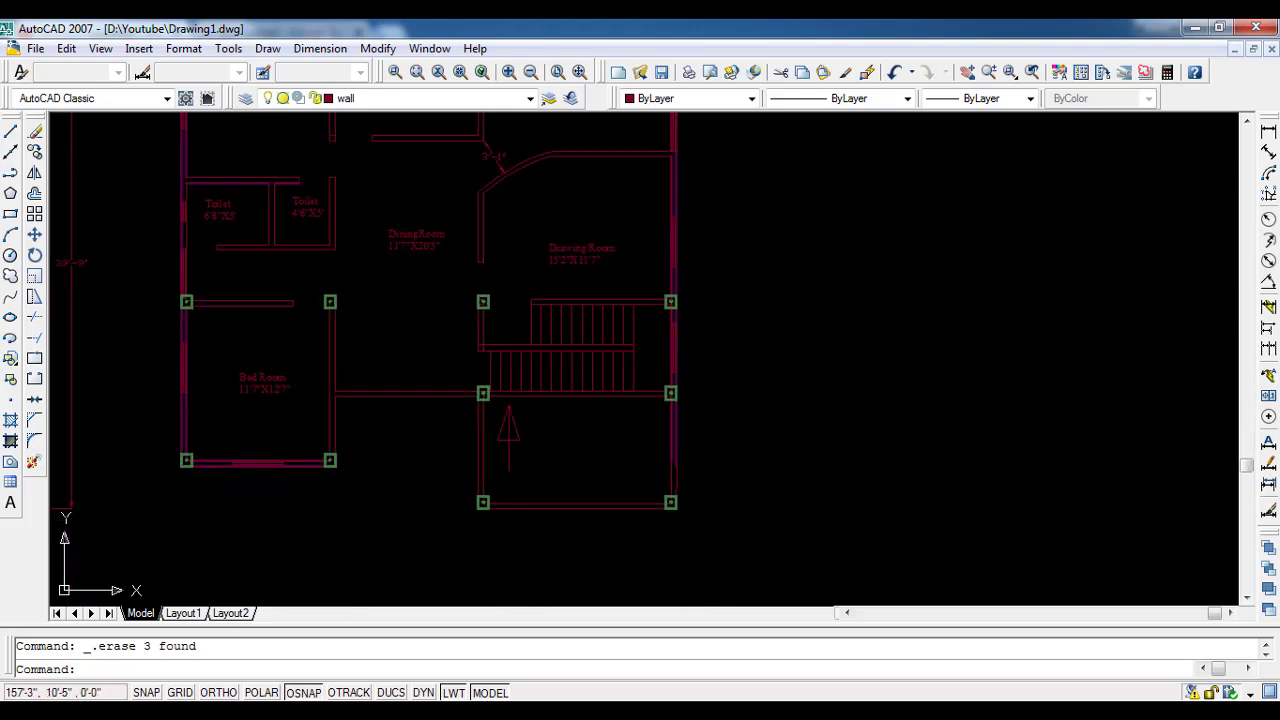
scroll(395, 291, "down", 2)
mouse_move(325, 278)
middle_mouse_down()
mouse_move(374, 402)
mouse_move(419, 413)
middle_mouse_up()
scroll(378, 405, "up", 2)
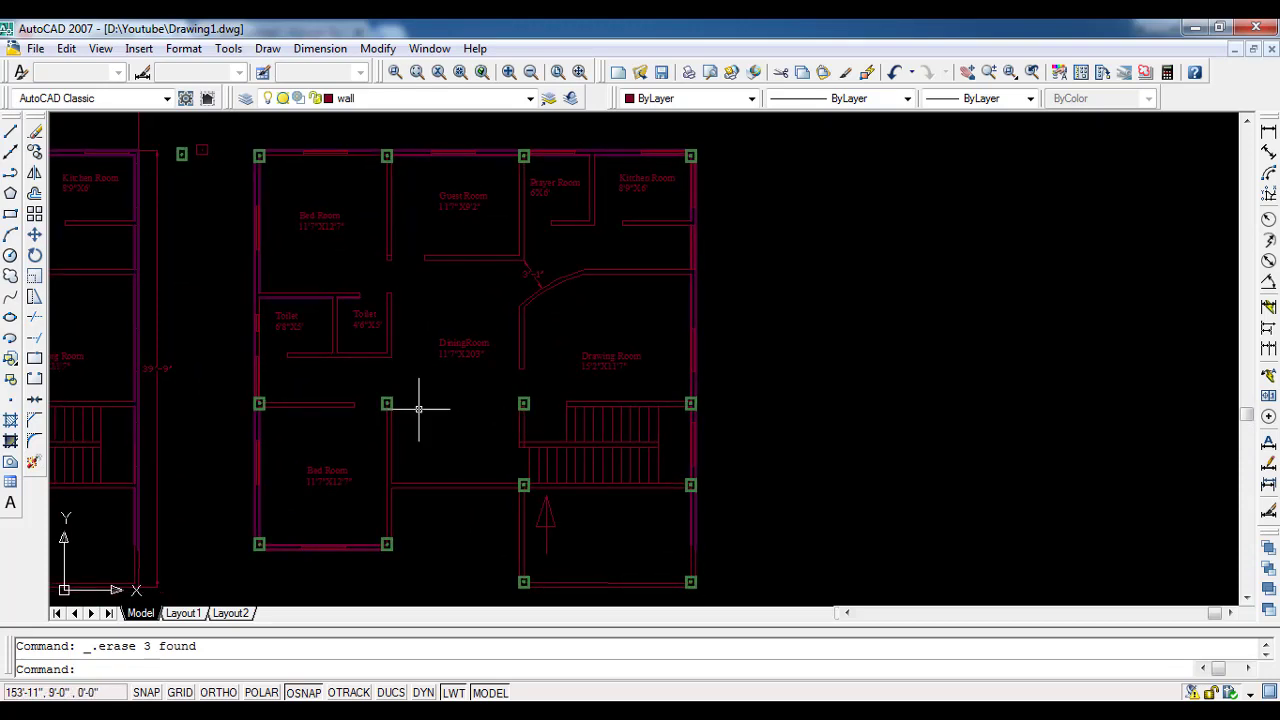